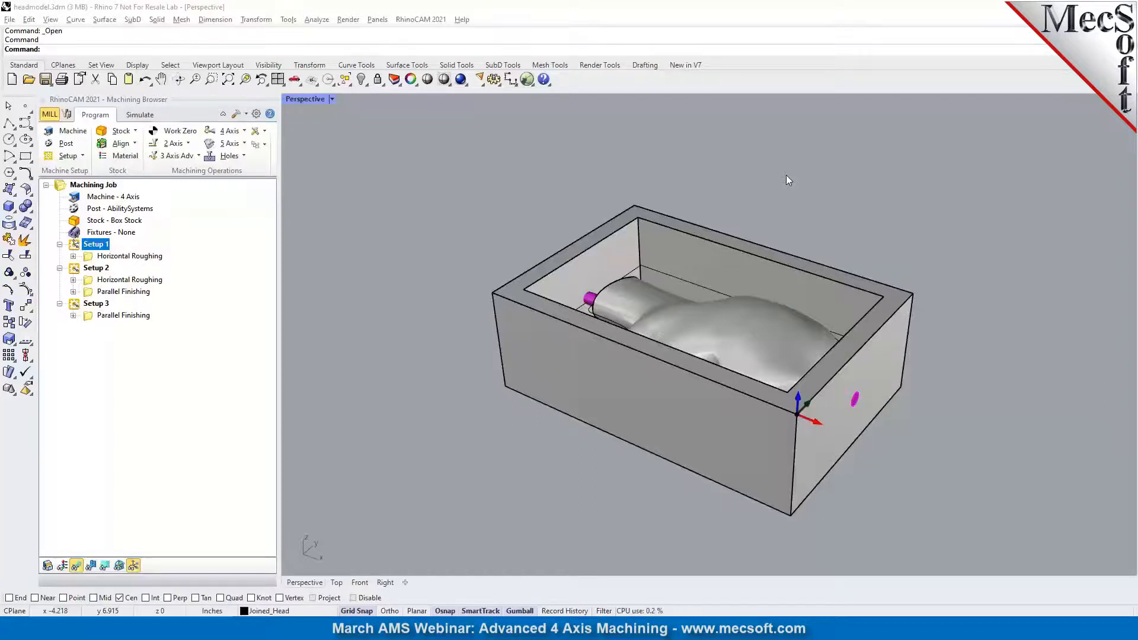
Hide the rectangular frame around the head model and examine the head and its support pins from all sides.
right_click_drag(567, 446, 602, 428)
left_click(603, 427)
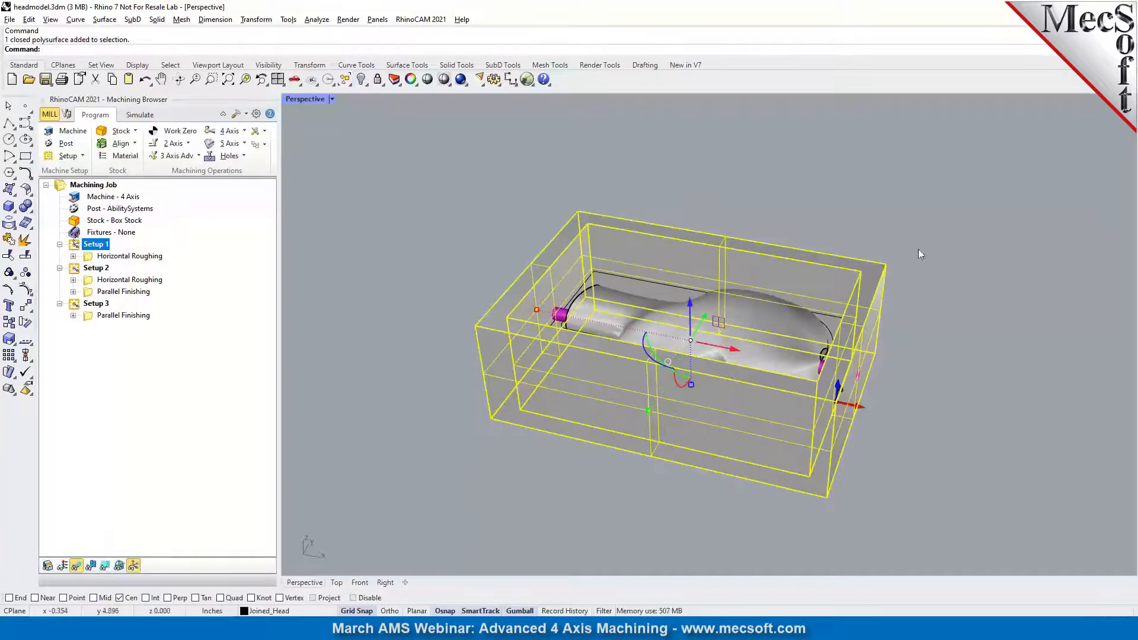
left_click(361, 78)
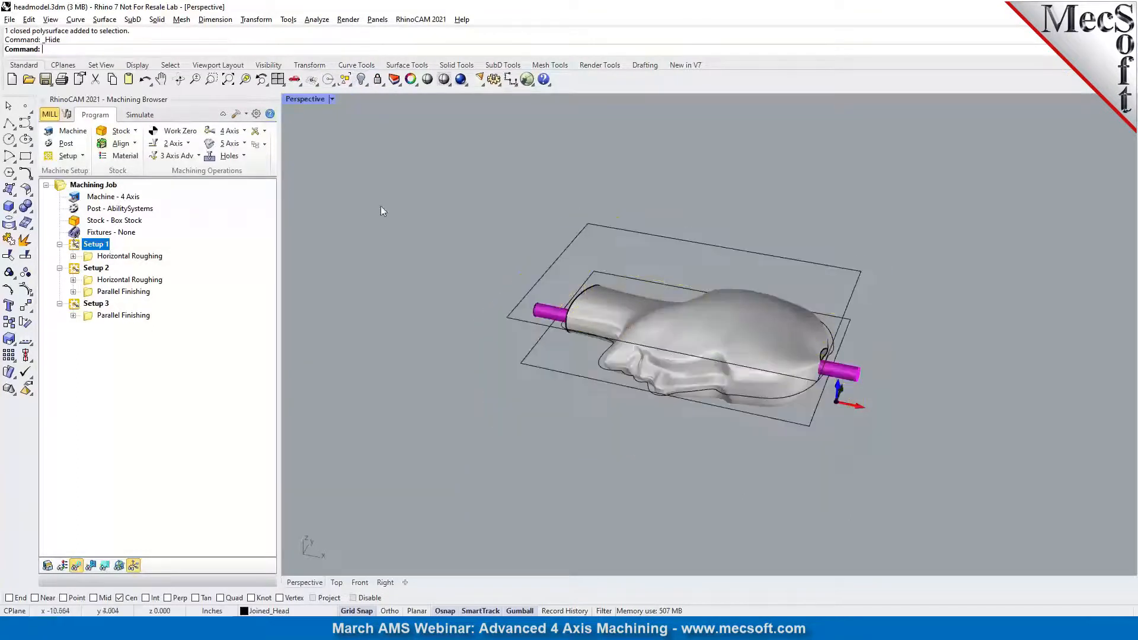
right_click_drag(620, 336, 630, 411)
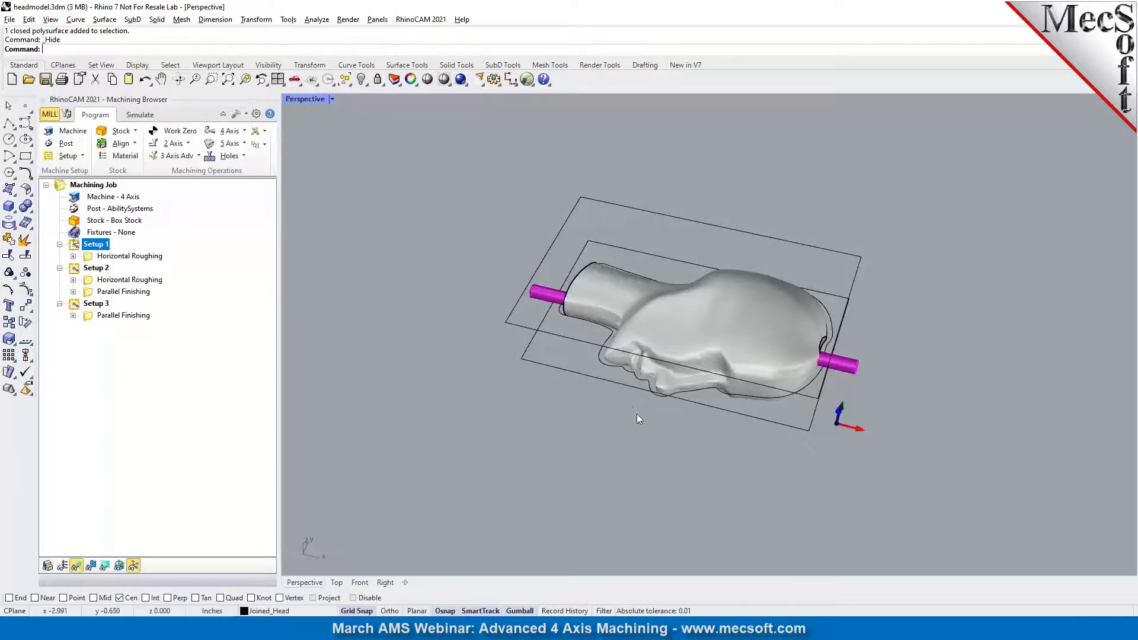
right_click_drag(632, 465, 648, 376)
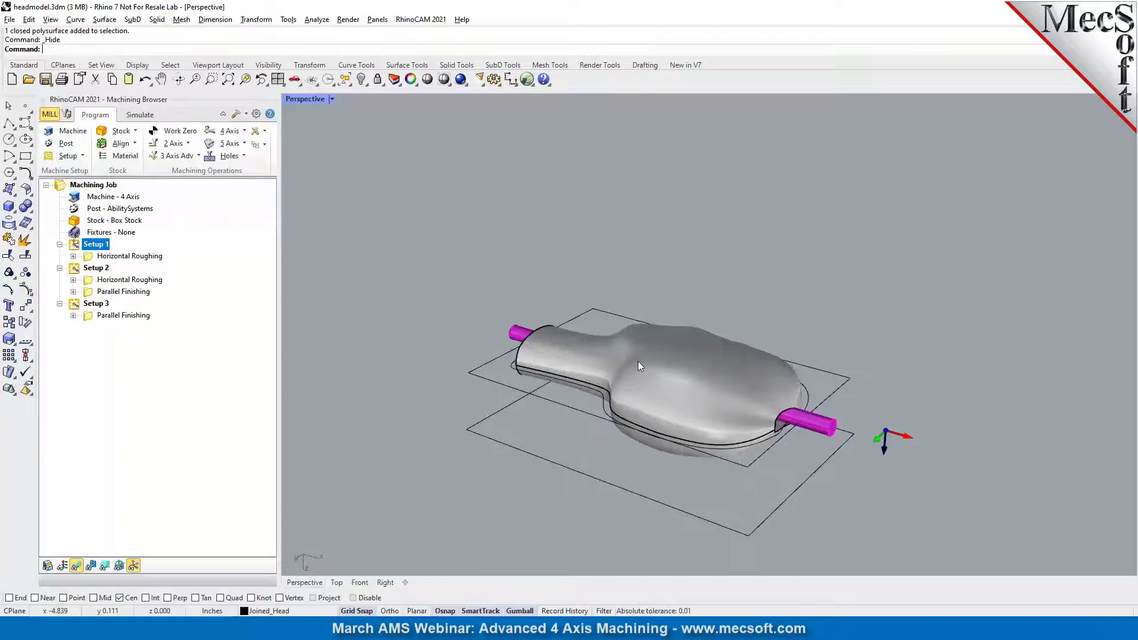
right_click_drag(635, 361, 683, 477)
right_click(752, 325)
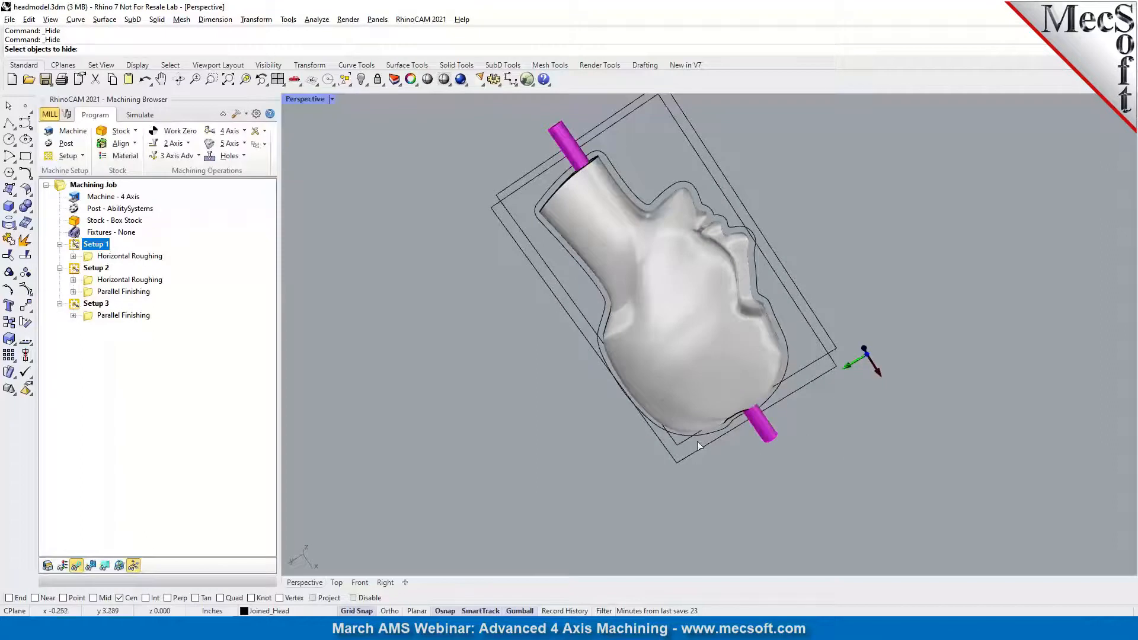
right_click(504, 453)
right_click_drag(492, 412, 639, 435)
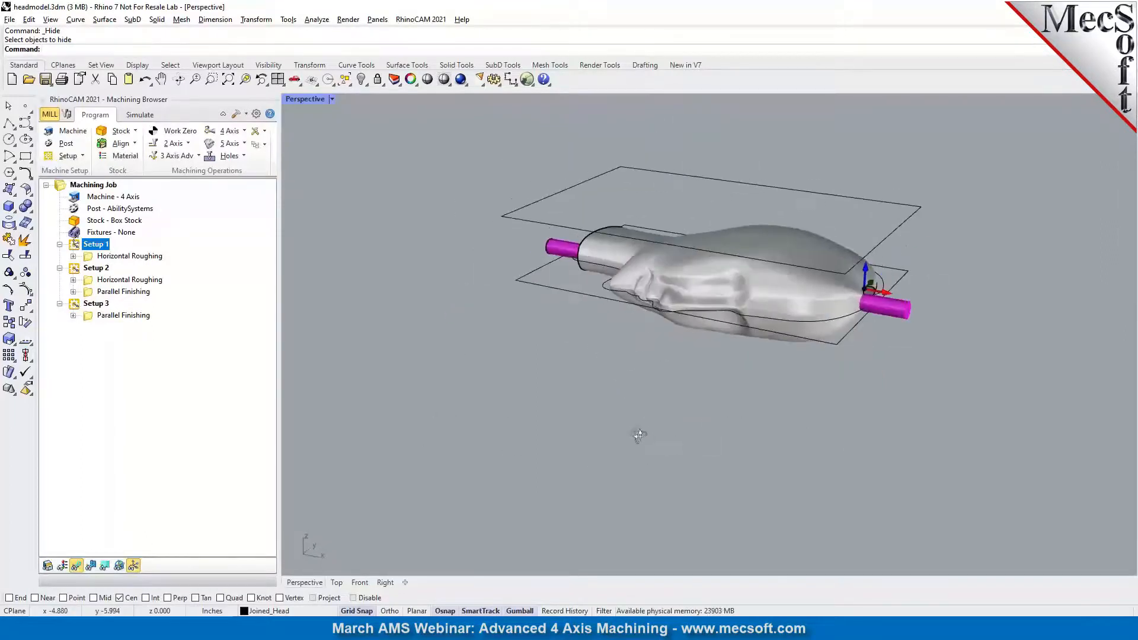
Undo the hiding of the rectangular frame around the head.
left_click(144, 79)
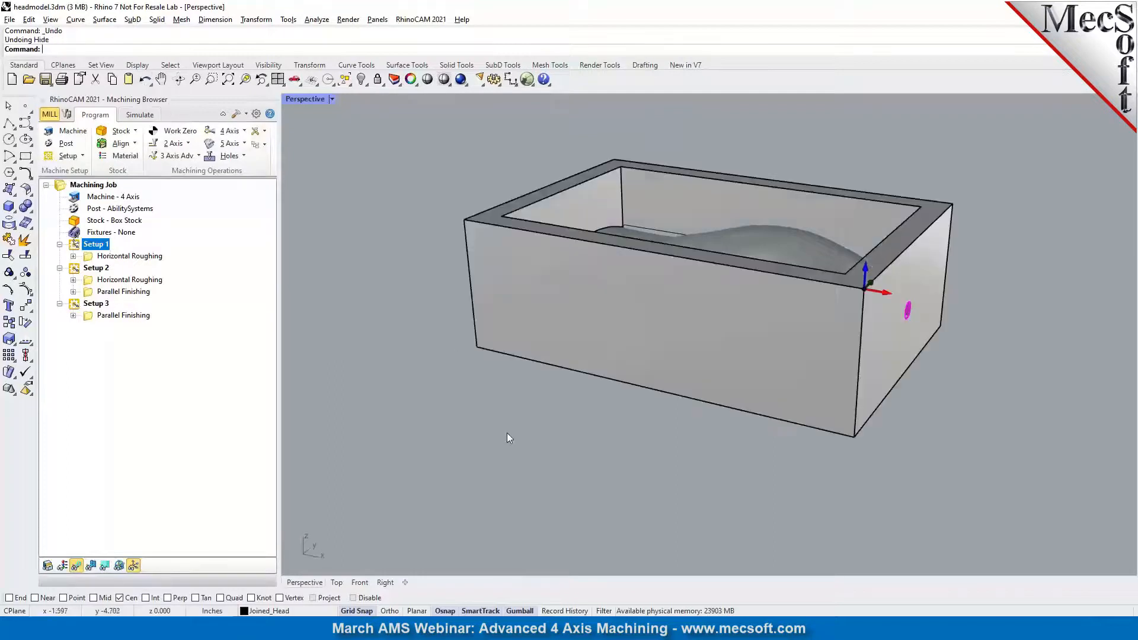
scroll(716, 204, "down", 2)
scroll(714, 203, "up", 2)
mouse_move(714, 202)
right_mouse_down()
mouse_move(733, 217)
mouse_move(723, 203)
right_mouse_up()
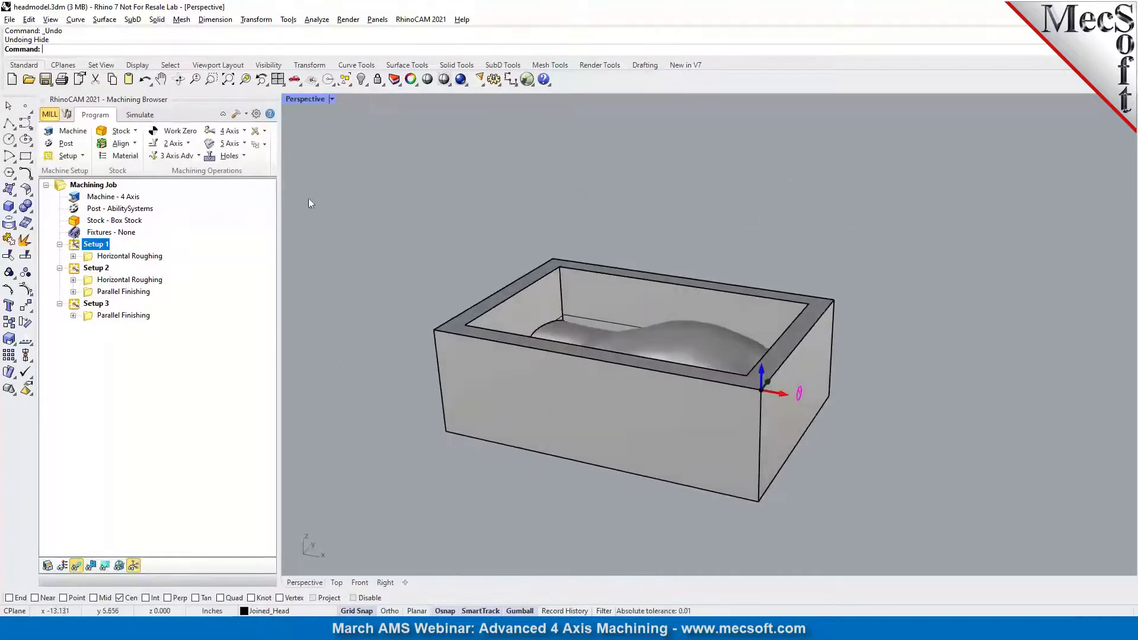
Preview the 4 Axis machine's rotary axis in the -X and +Y directions, restore +X and accept the machine setup.
left_click(75, 131)
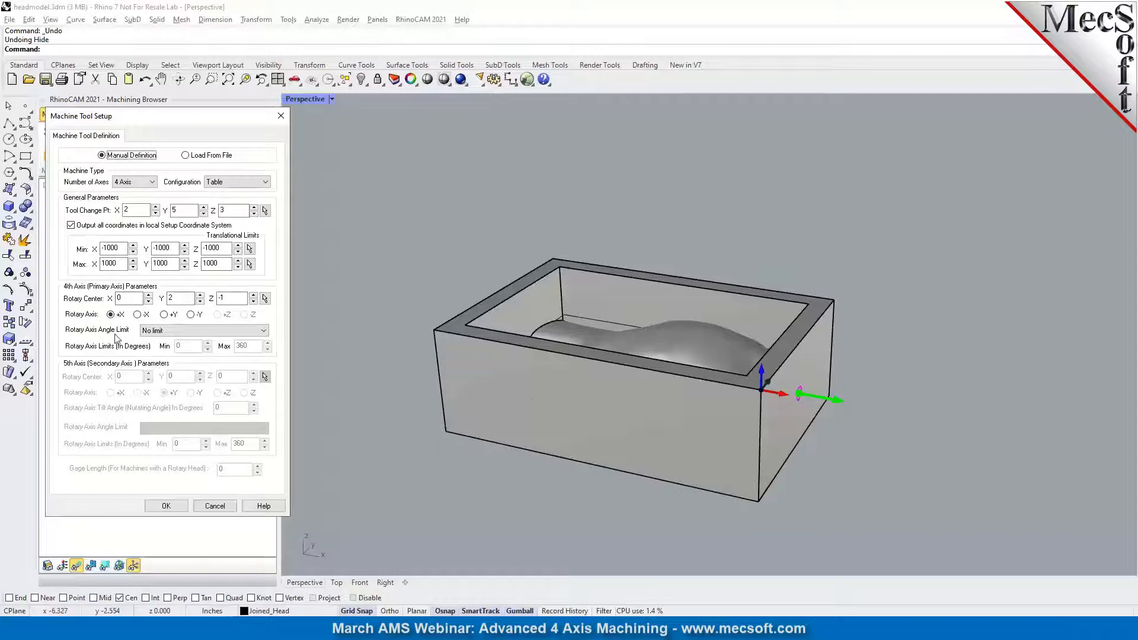
mouse_move(114, 320)
left_click(140, 317)
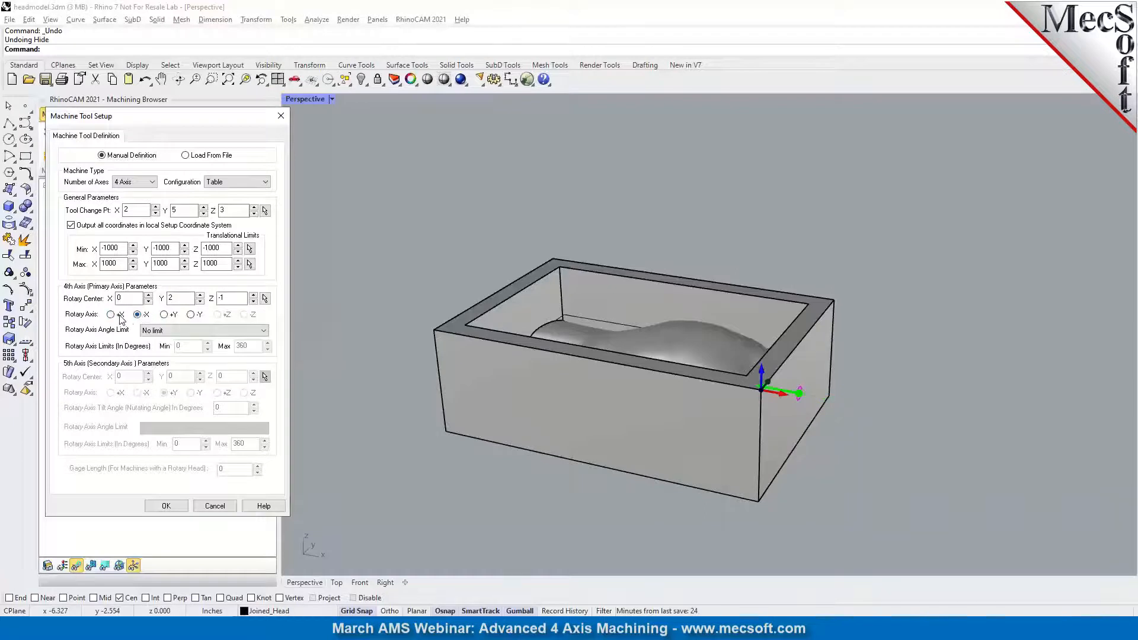
left_click(120, 317)
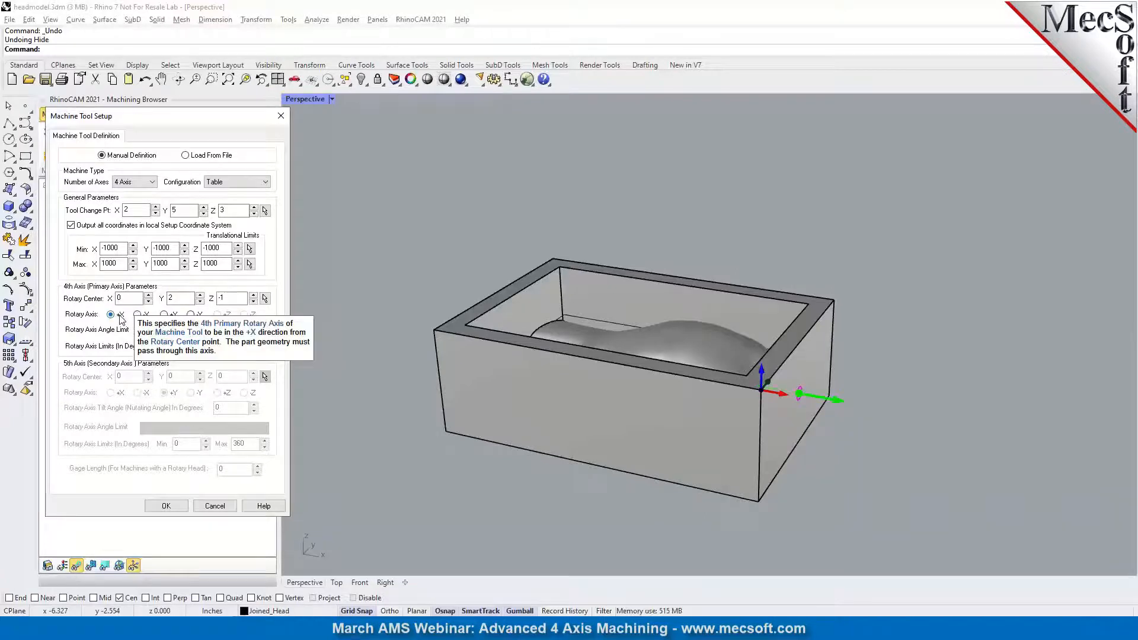
left_click(164, 315)
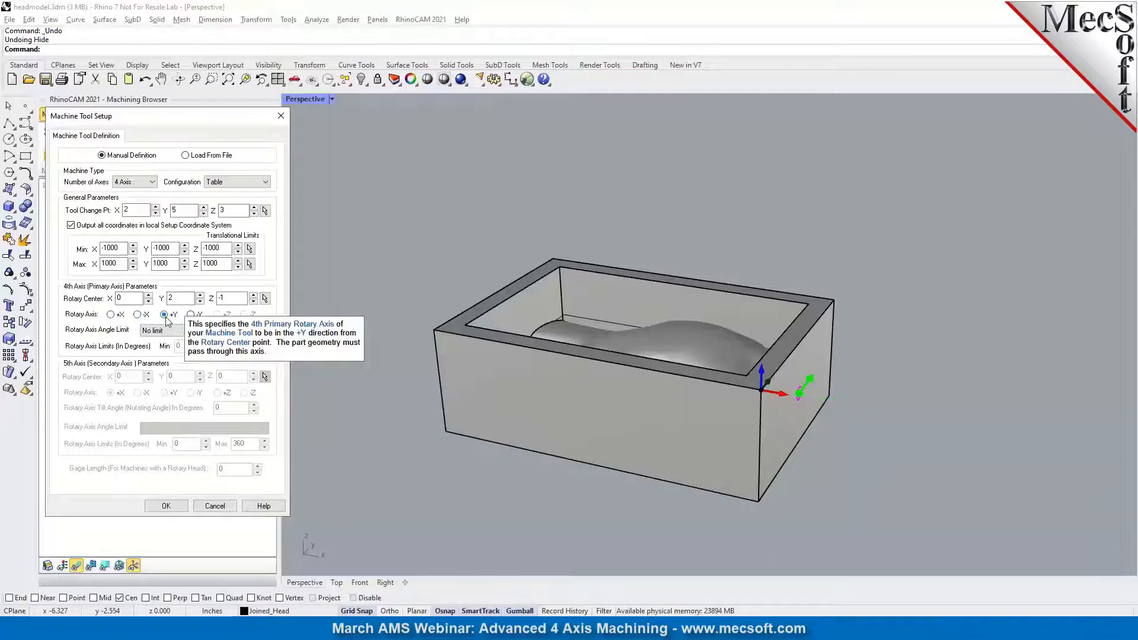
left_click(111, 315)
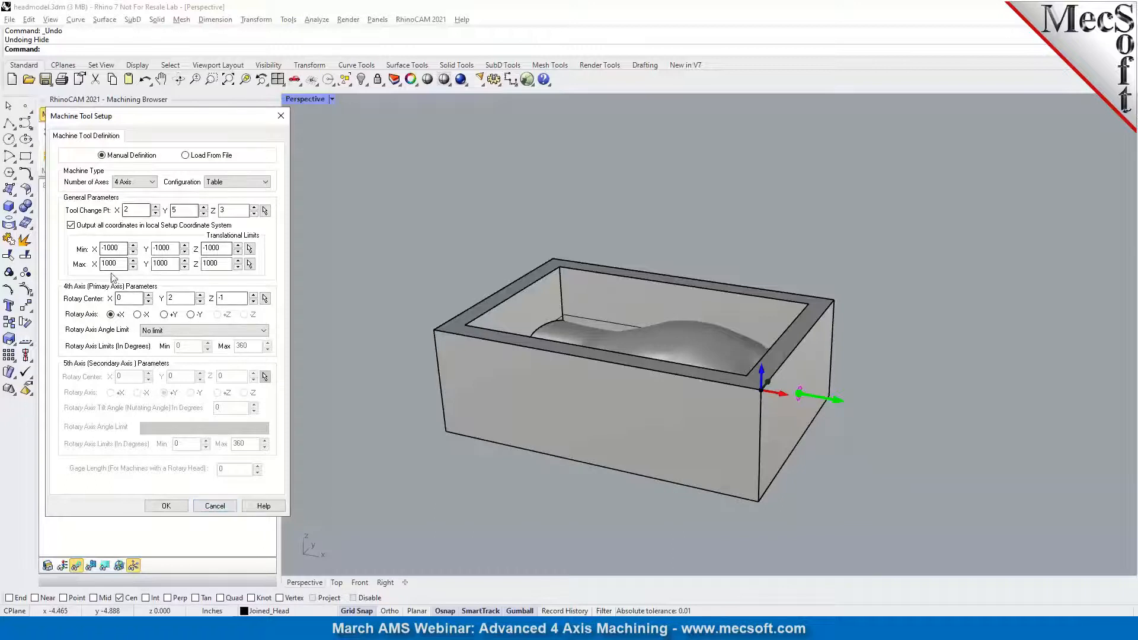
left_click(161, 507)
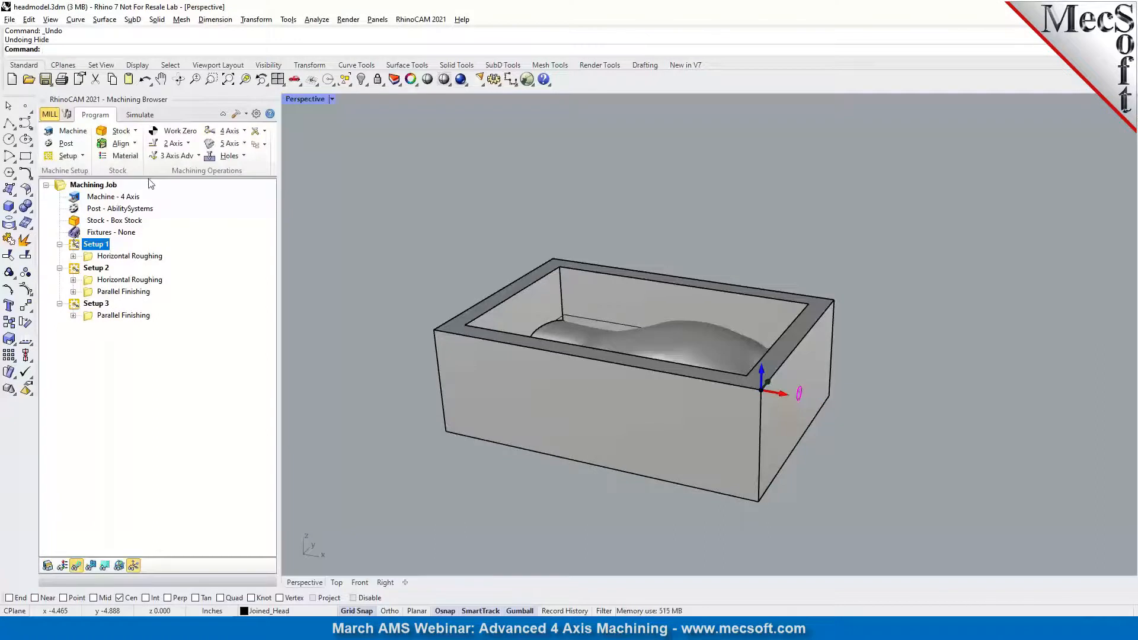
Review the box stock's corner coordinates and dimensions, and close its definition without changes.
left_click(135, 131)
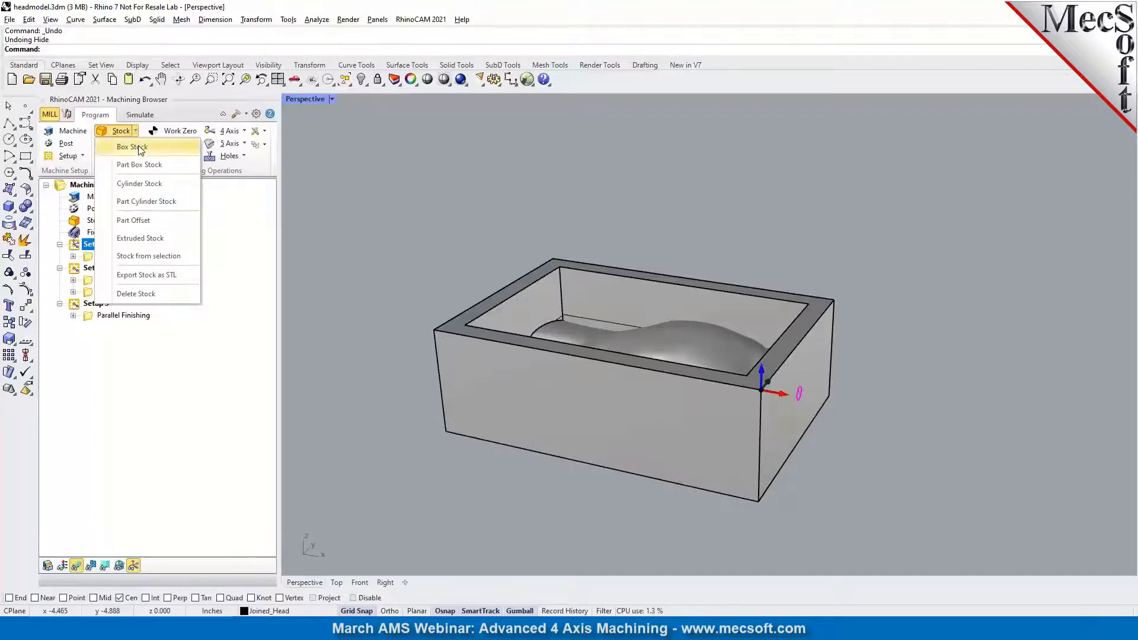
left_click(140, 148)
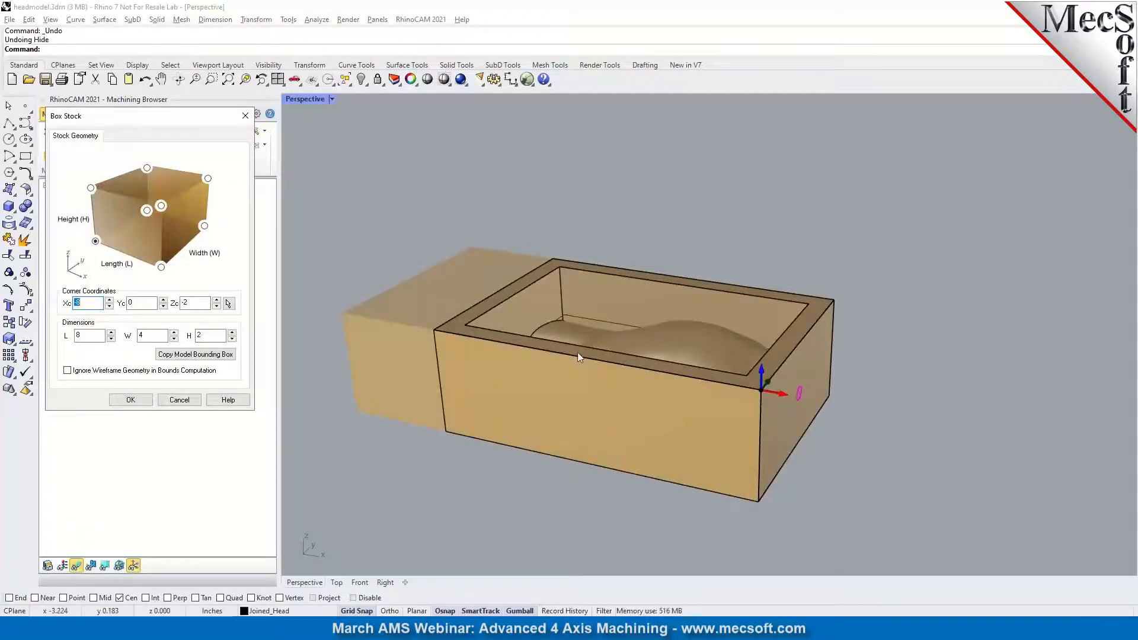
left_click(179, 400)
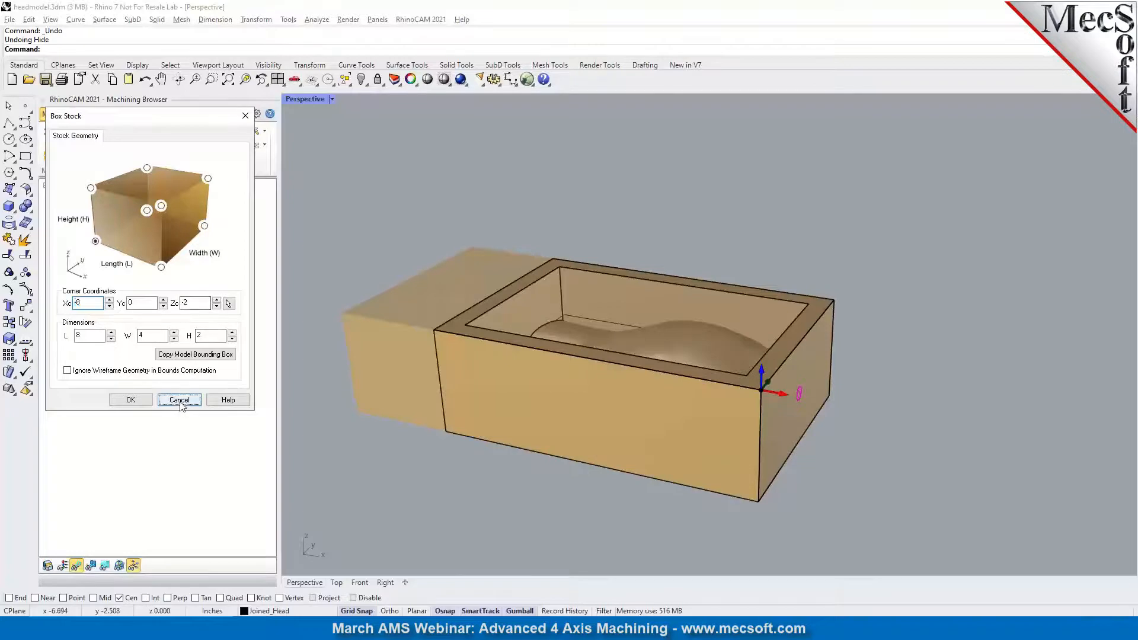
Try locating the world coordinate system origin at the stock box's Highest Z, South East corner, and cancel.
left_click(134, 144)
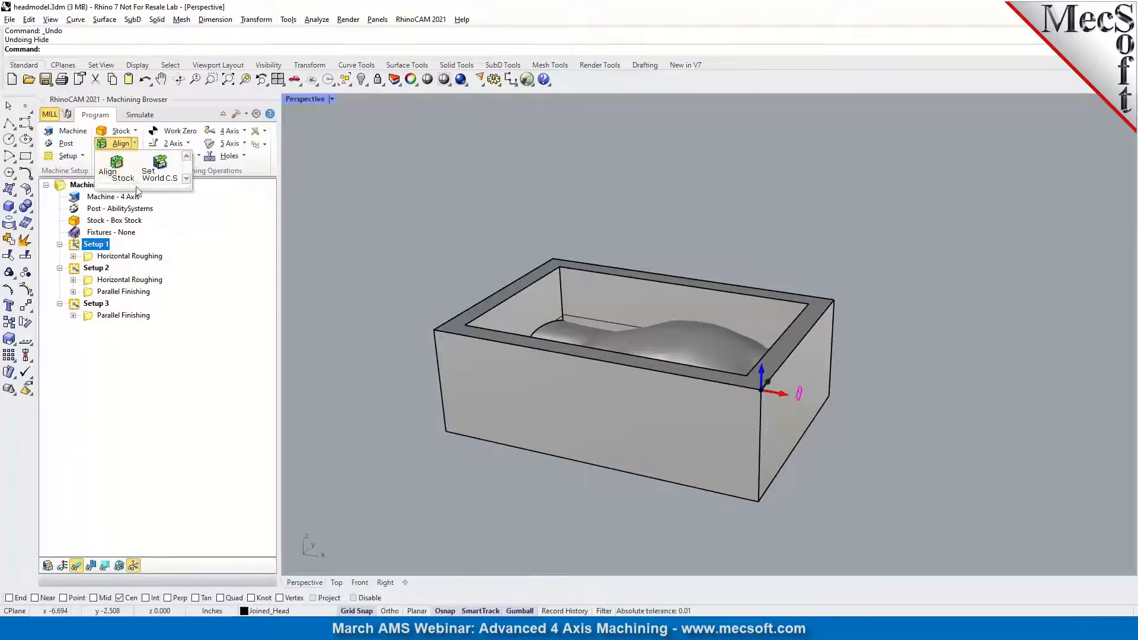
left_click(173, 180)
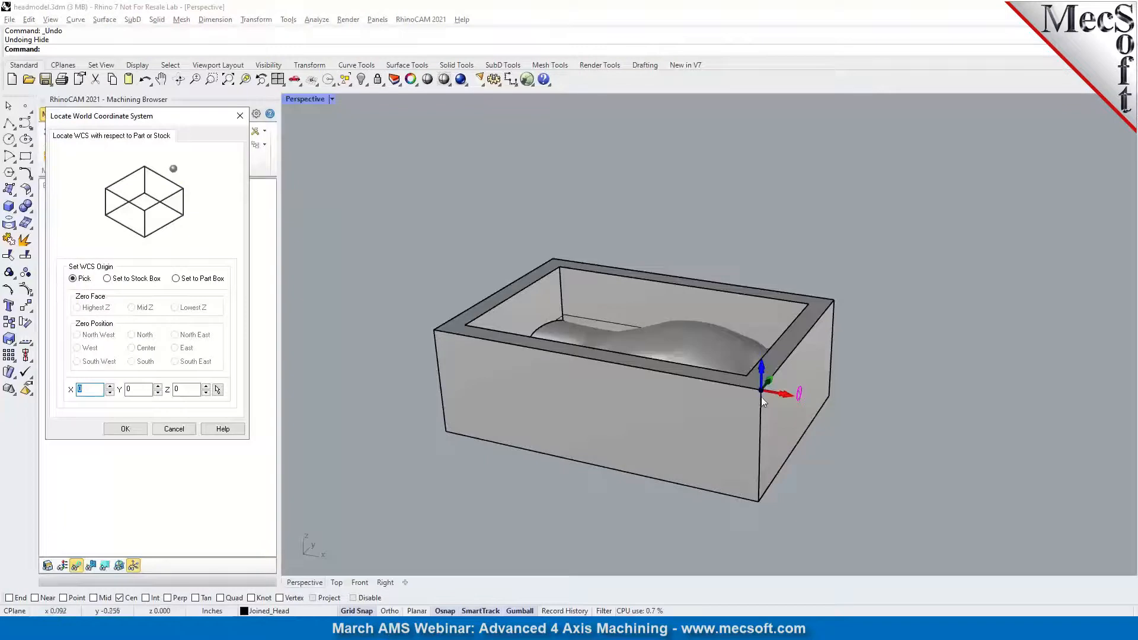
left_click(142, 283)
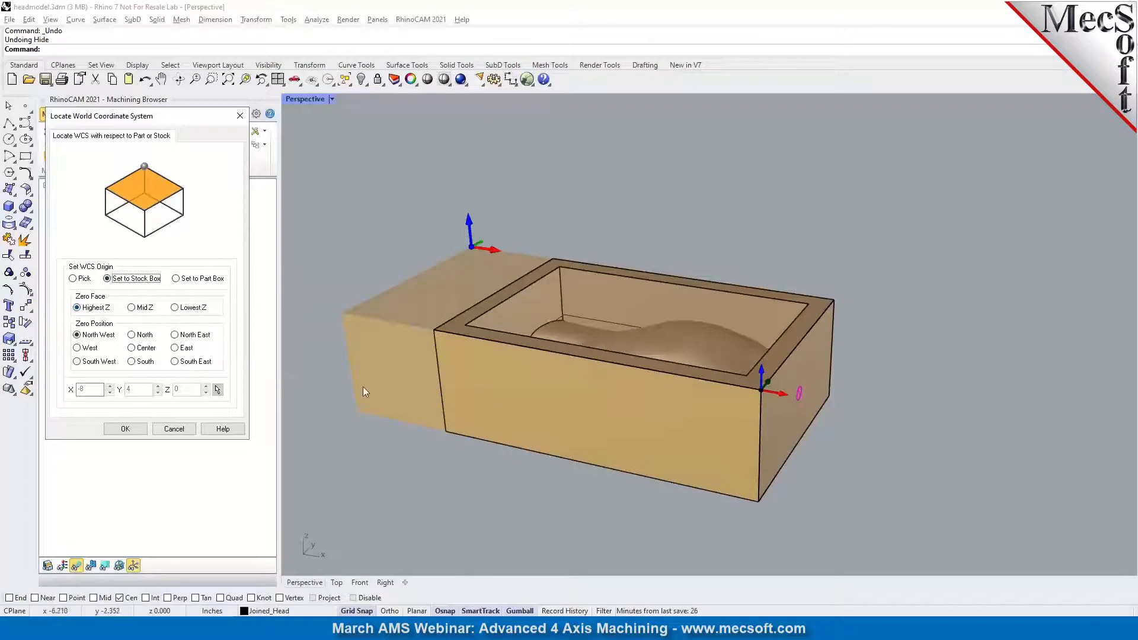
left_click(175, 361)
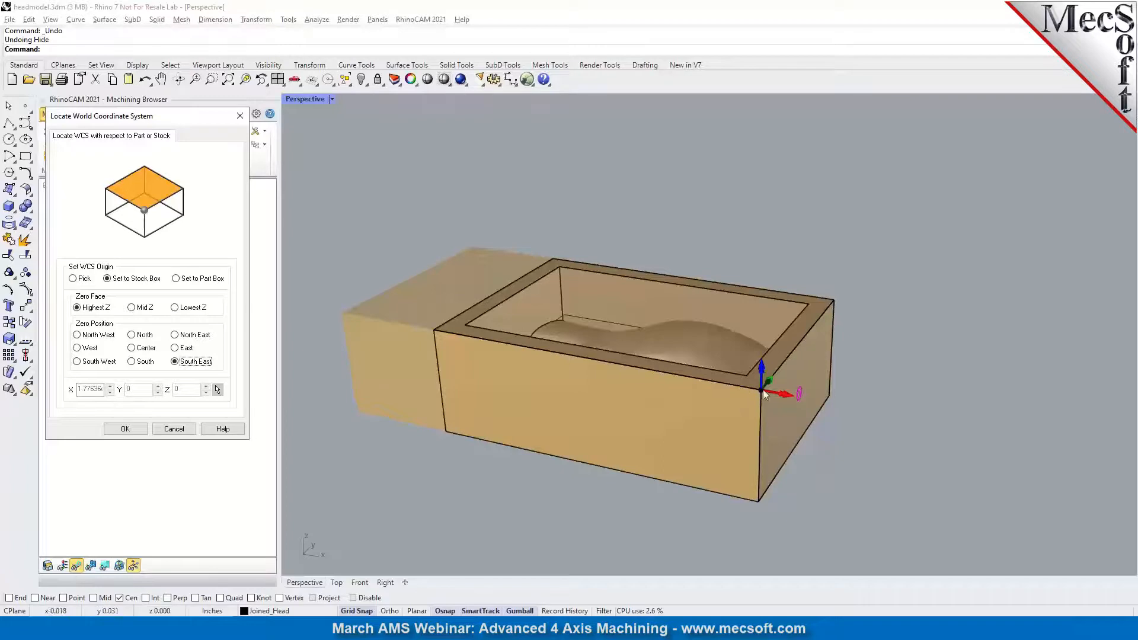
left_click(186, 431)
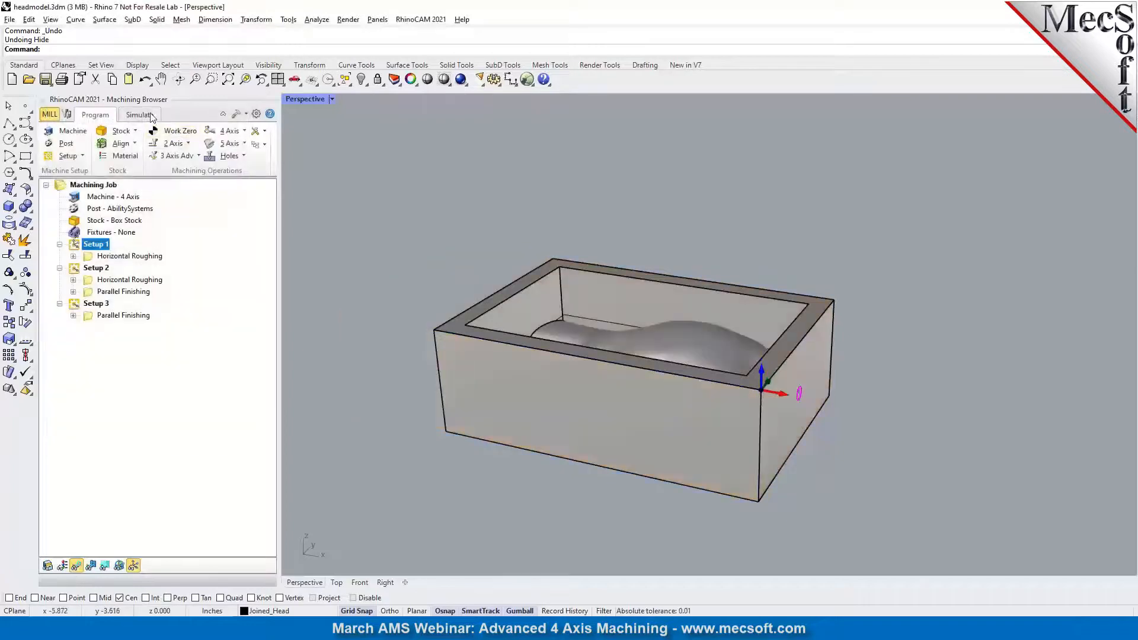
View the stock in simulation, and examine the machine's rotary center and axis against the pin, leaving the machine setup unchanged.
left_click(140, 114)
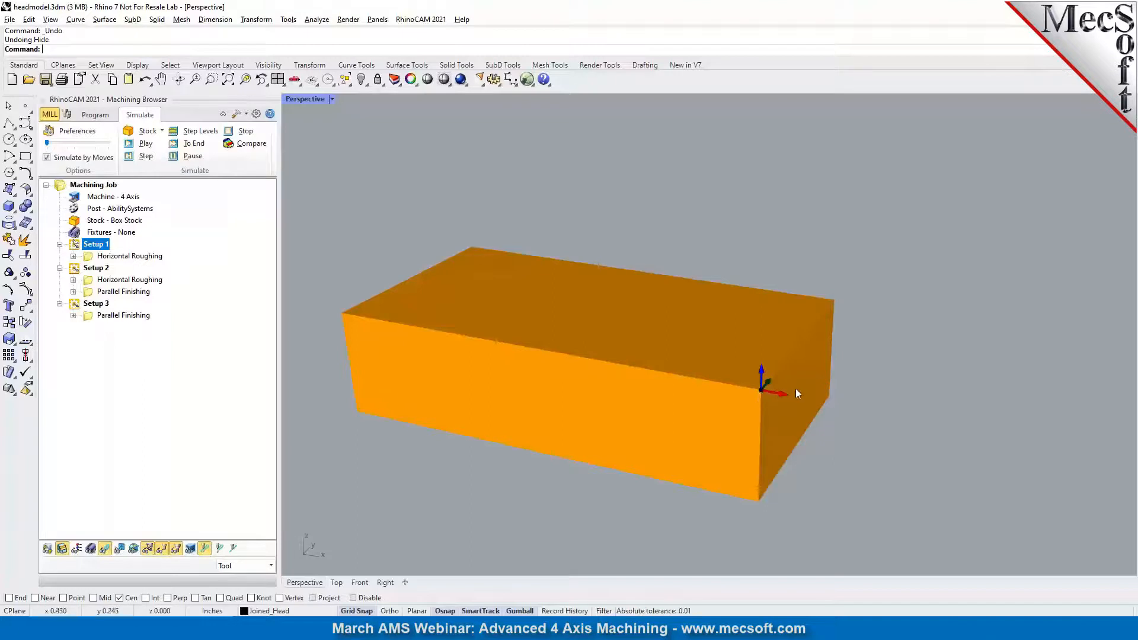
left_click(110, 118)
left_click(68, 131)
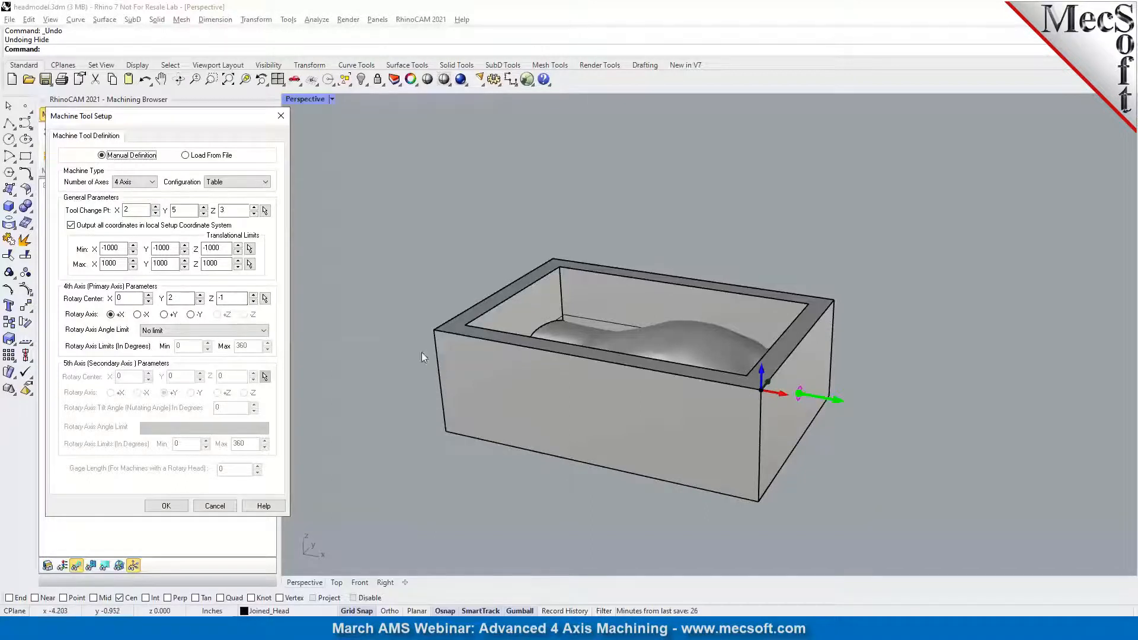
left_click(229, 302)
scroll(400, 326, "up", 2)
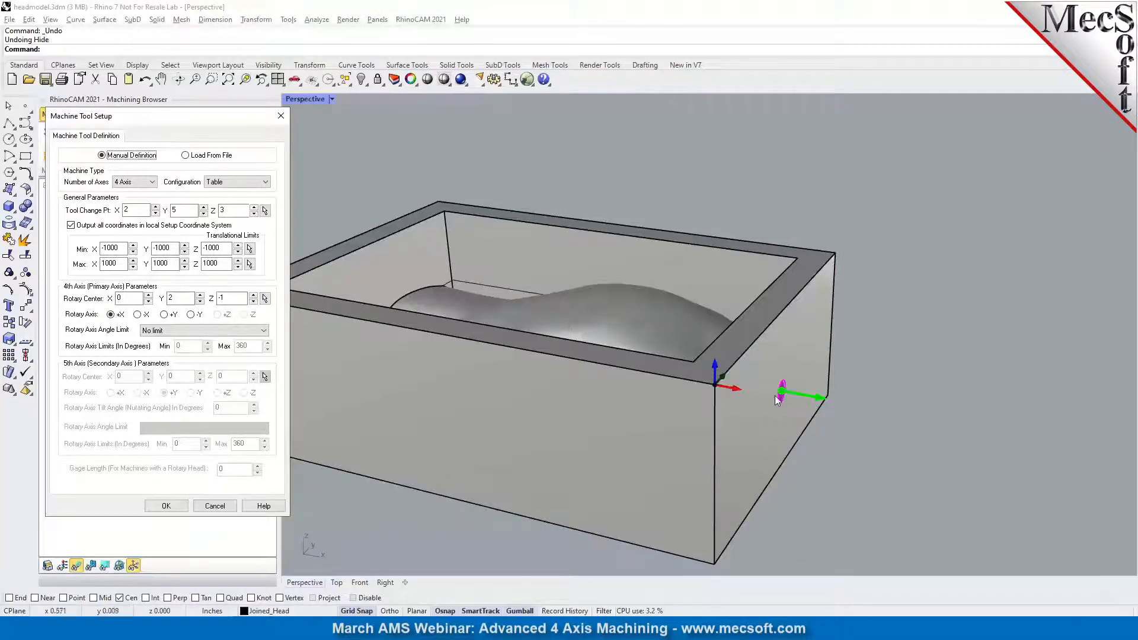
mouse_move(789, 396)
right_mouse_down()
mouse_move(750, 393)
mouse_move(790, 398)
right_mouse_up()
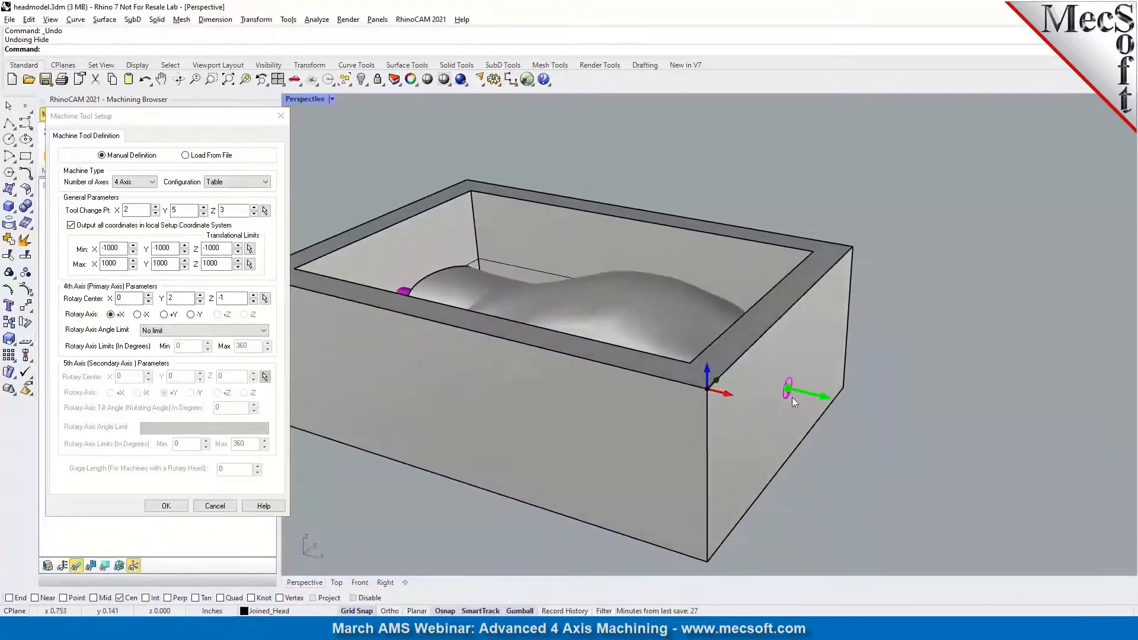
scroll(876, 379, "down", 2)
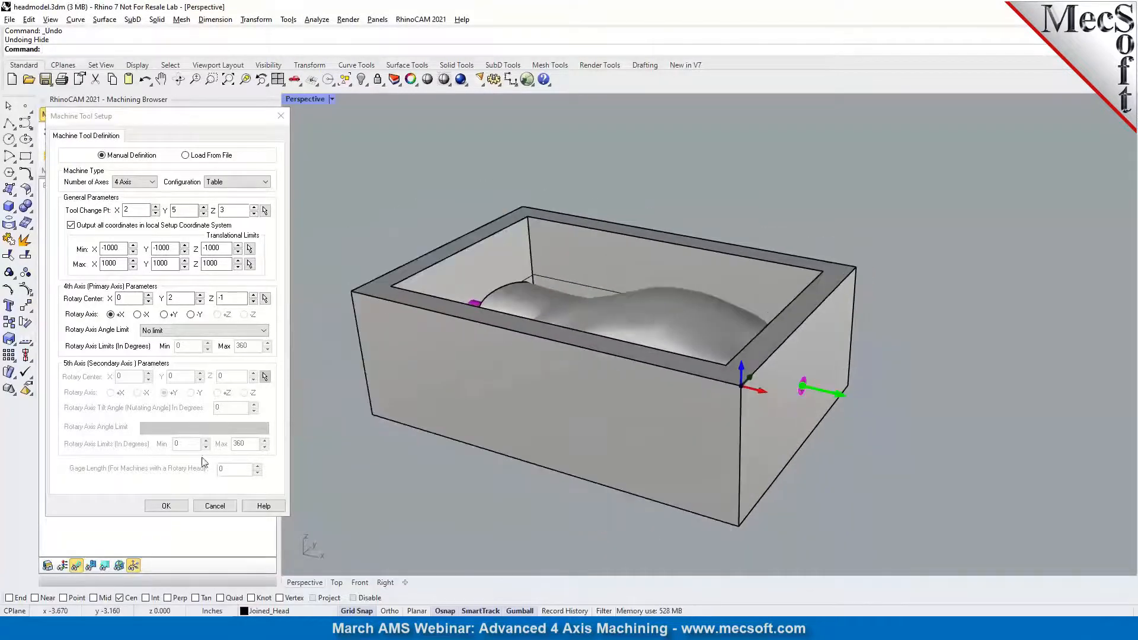
left_click(208, 508)
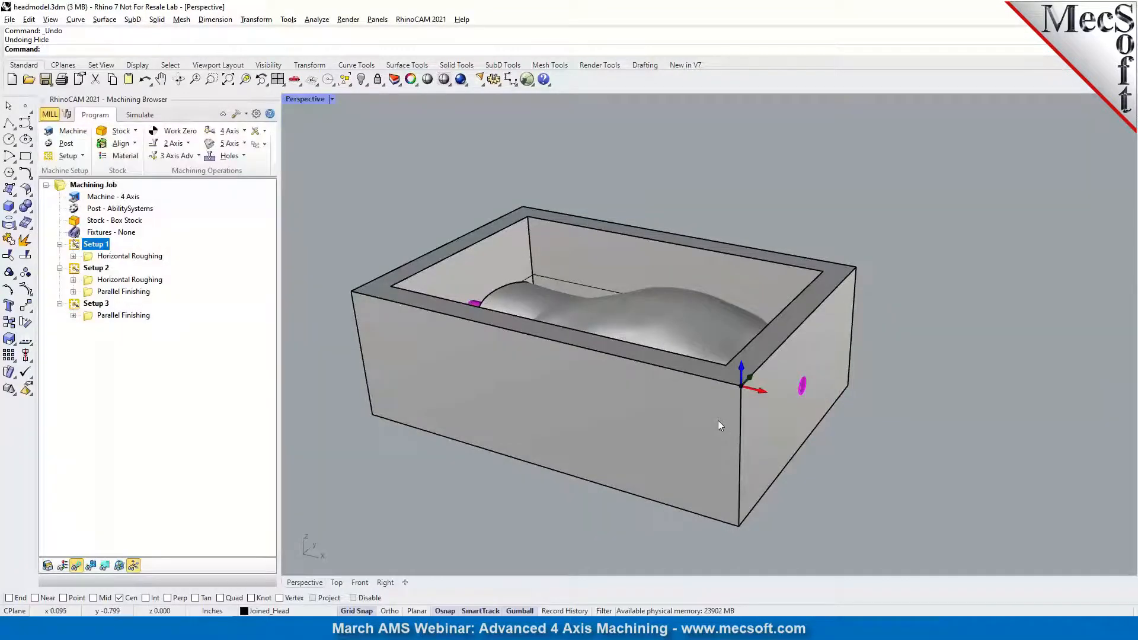
Show the model in the Top view and set its display mode to Shaded.
scroll(771, 409, "down", 3)
right_click_drag(758, 394, 563, 329)
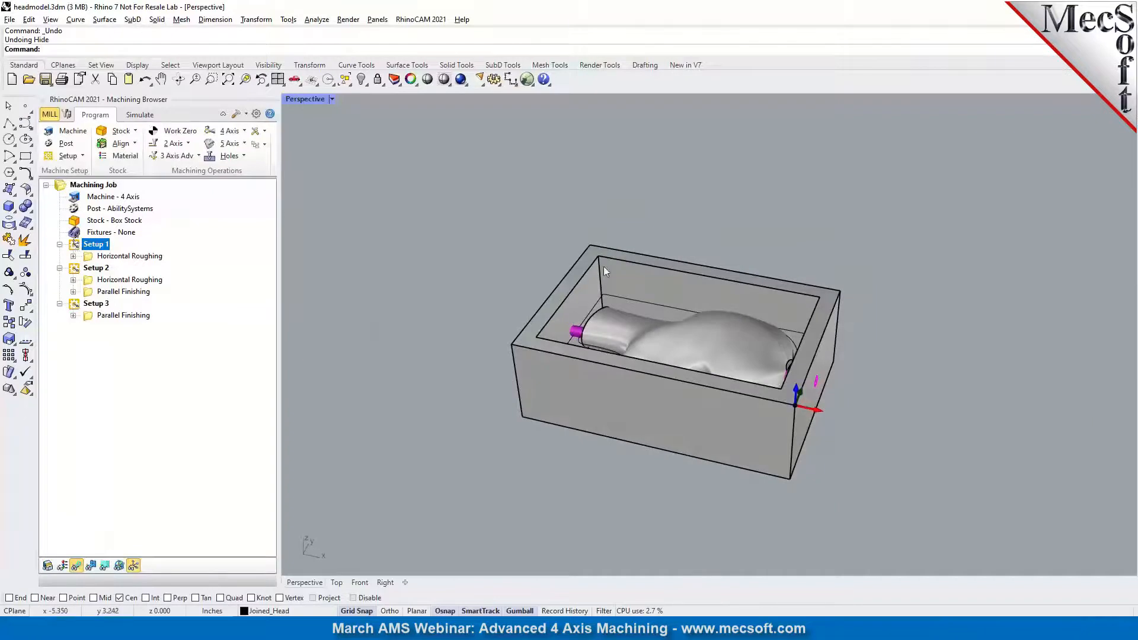
left_click(335, 583)
left_click(444, 79)
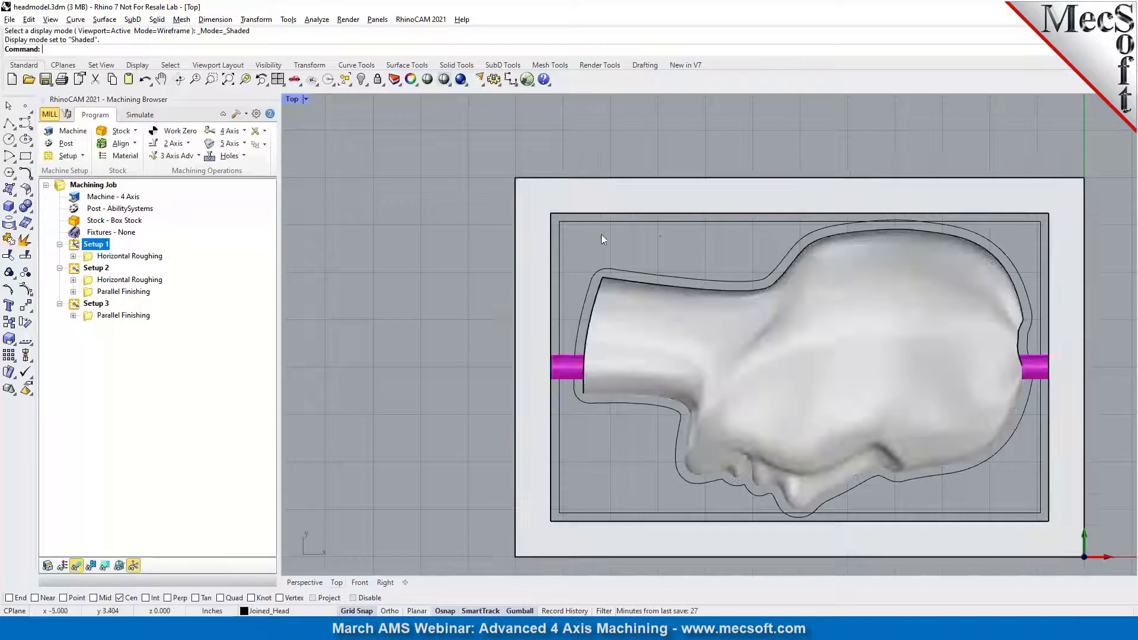
scroll(777, 248, "down", 3)
scroll(881, 290, "up", 3)
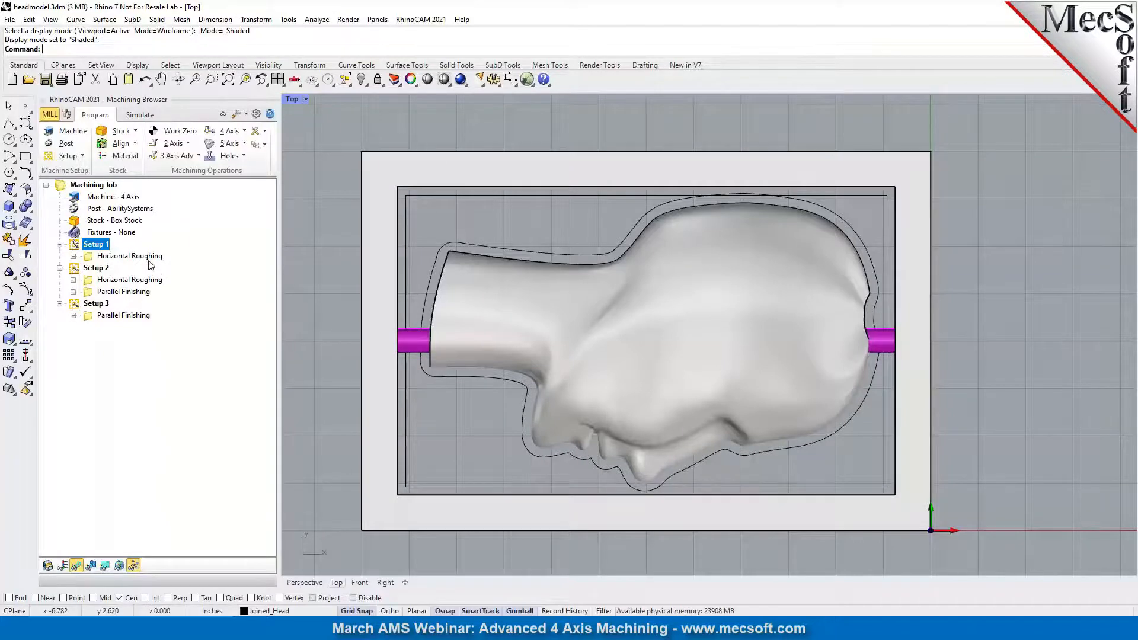
left_click(196, 157)
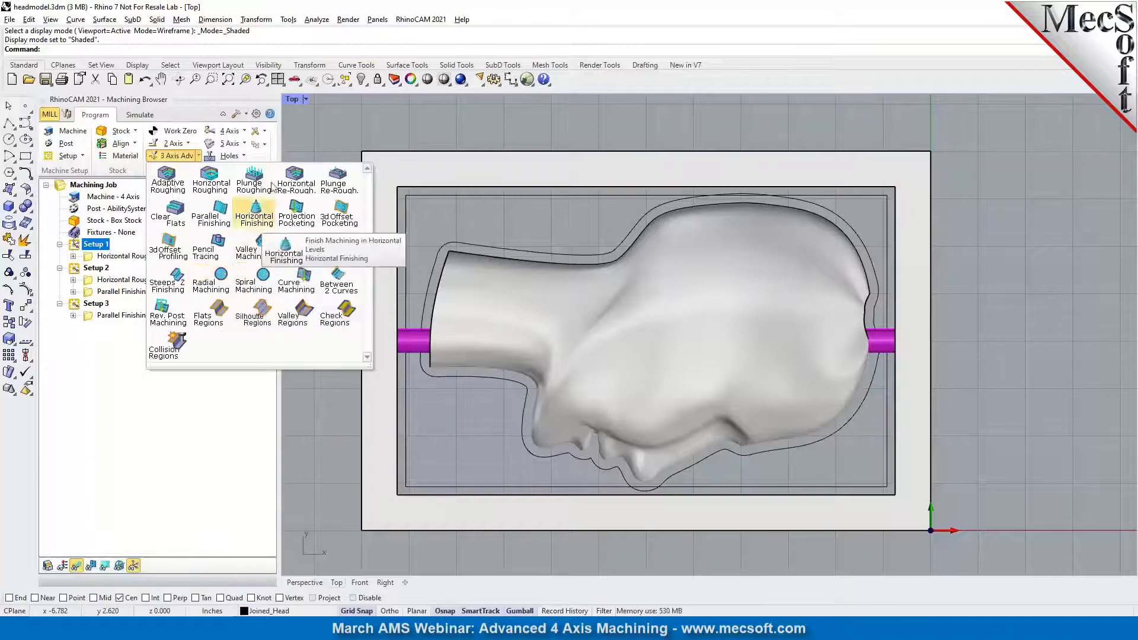
left_click(324, 133)
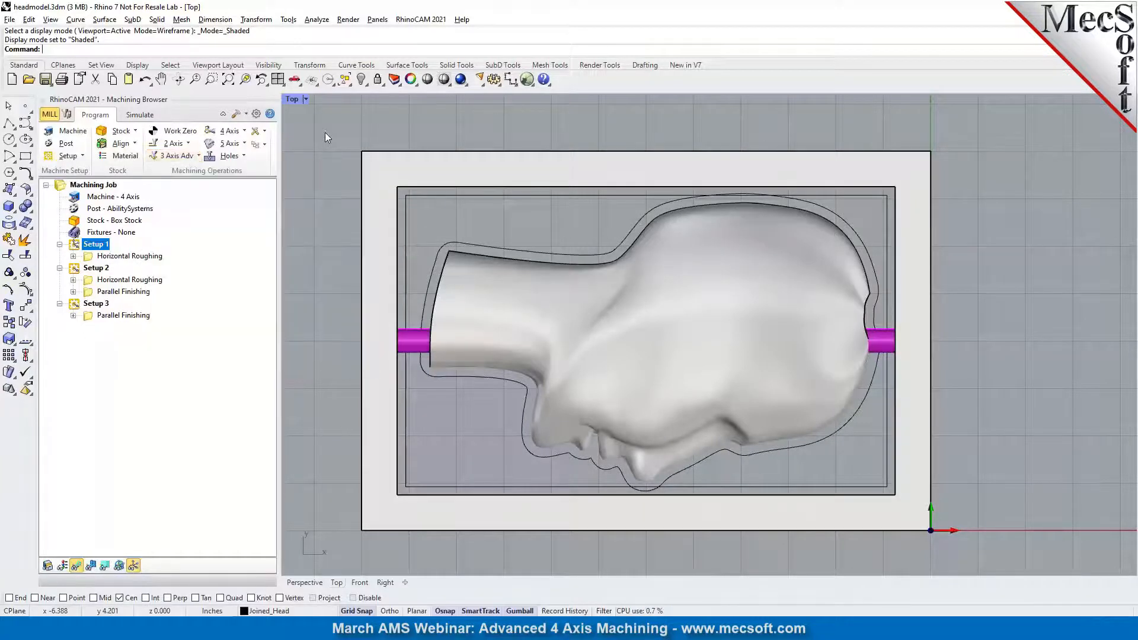
Return to the Perspective view and display the toolpath of Setup 1's Horizontal Roughing operation.
left_click(305, 582)
scroll(714, 361, "up", 3)
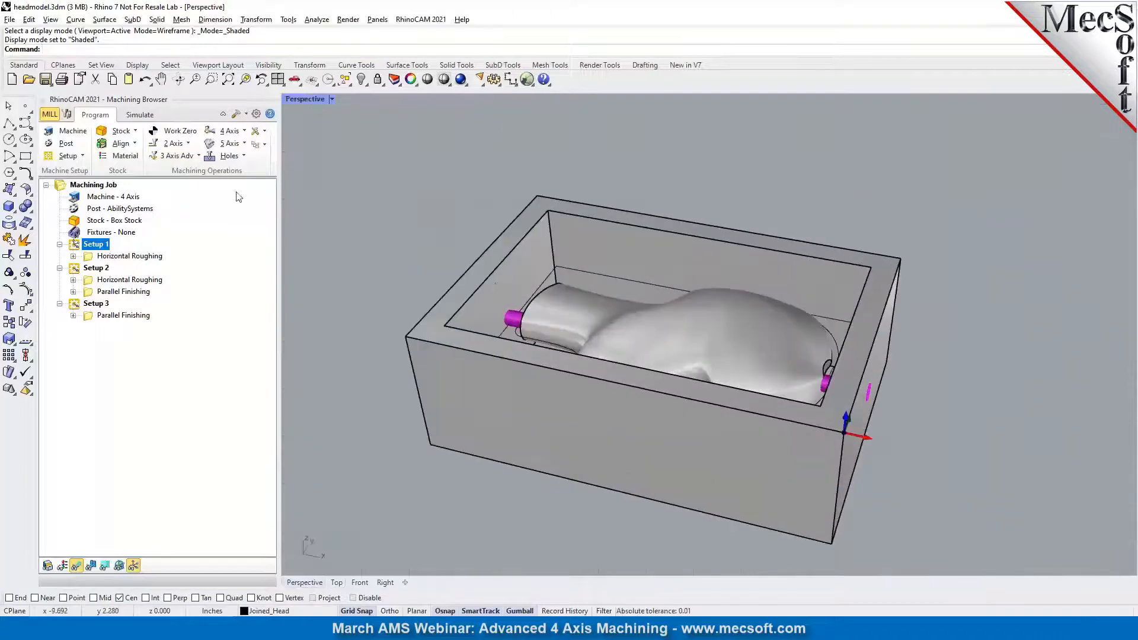
left_click(96, 259)
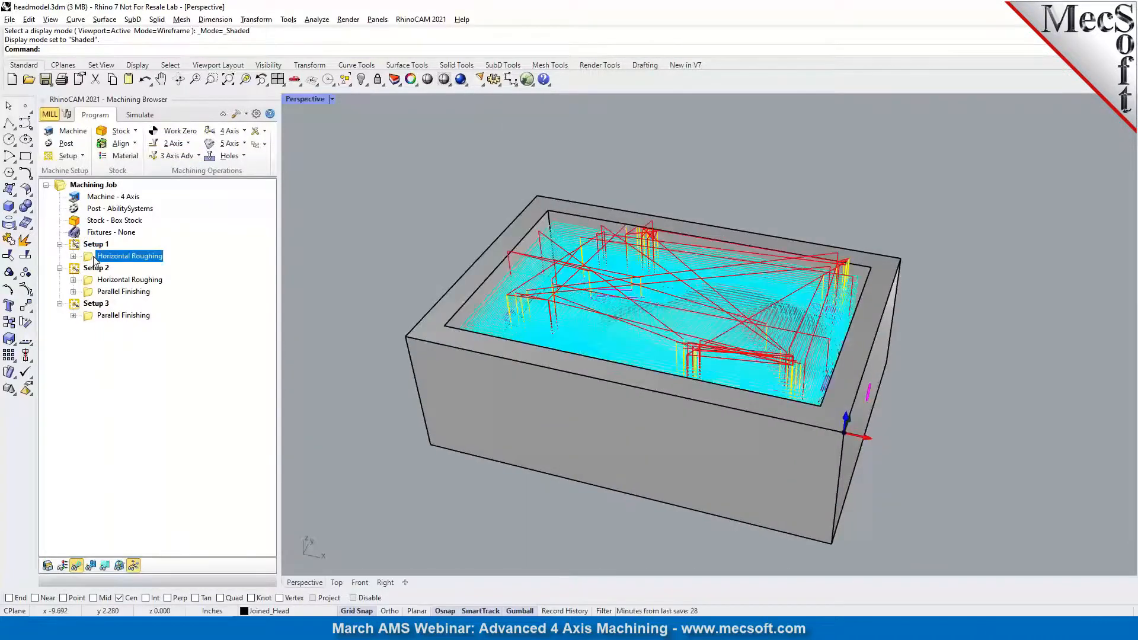
Review the machining region, tool, feeds and speeds, clearance plane and cut parameters of Setup 1's Horizontal Roughing operation.
double_click(96, 259)
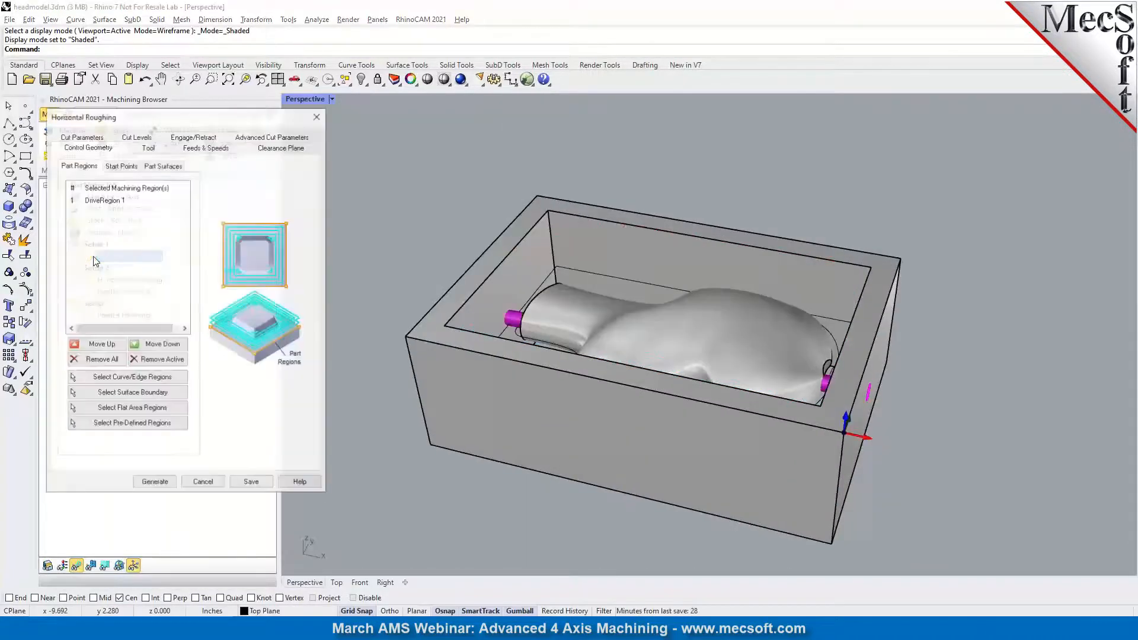
left_click(100, 202)
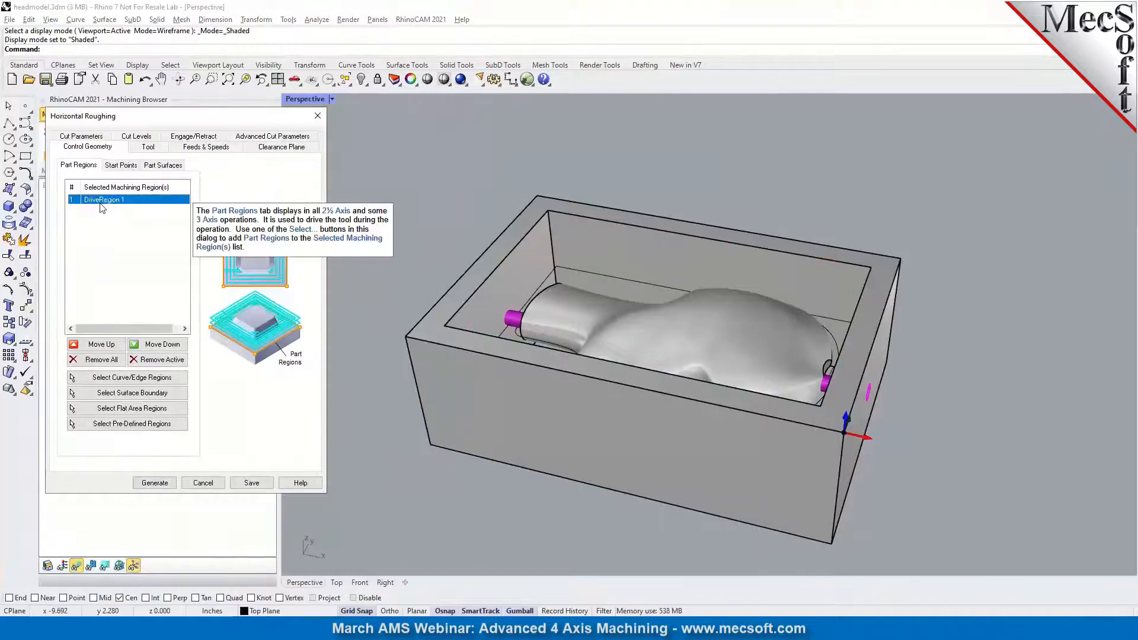
left_click(145, 148)
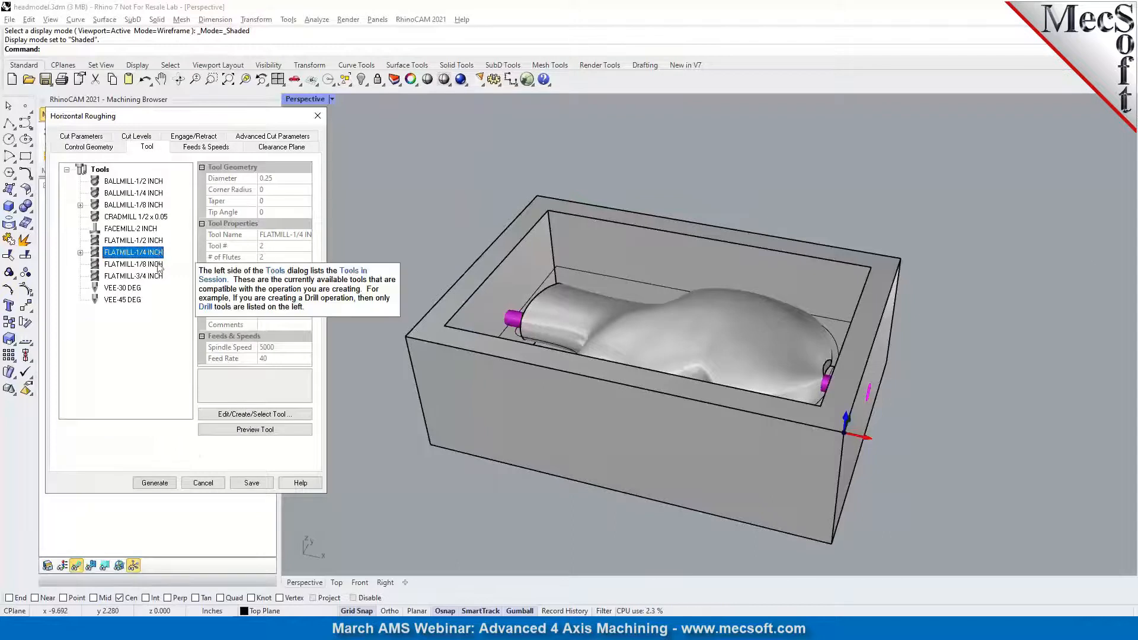
left_click(199, 148)
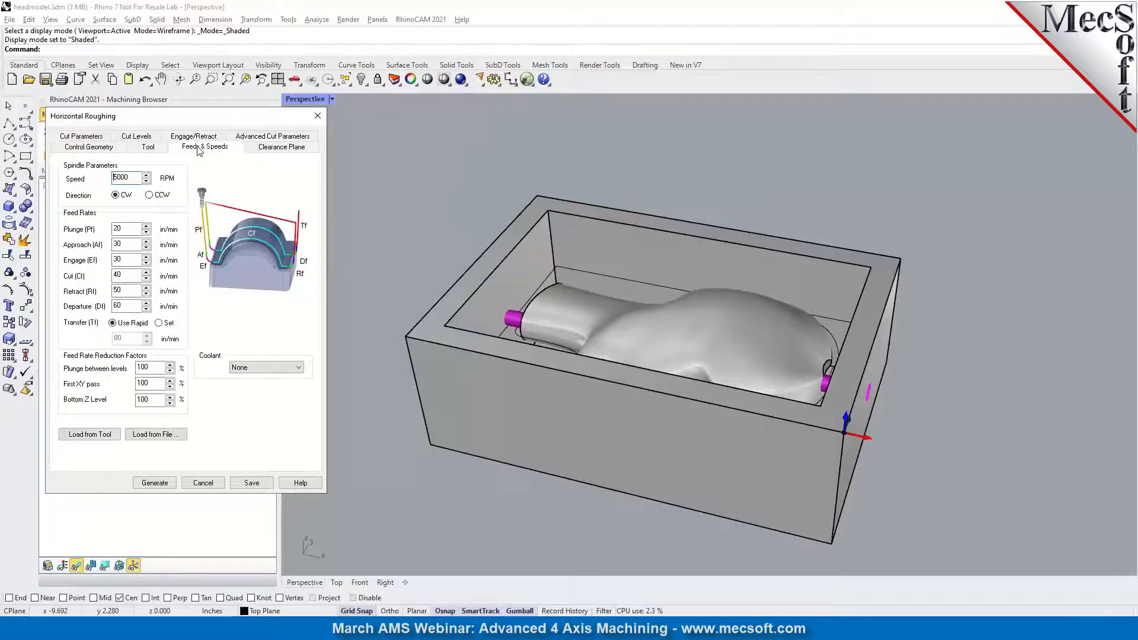
left_click(273, 148)
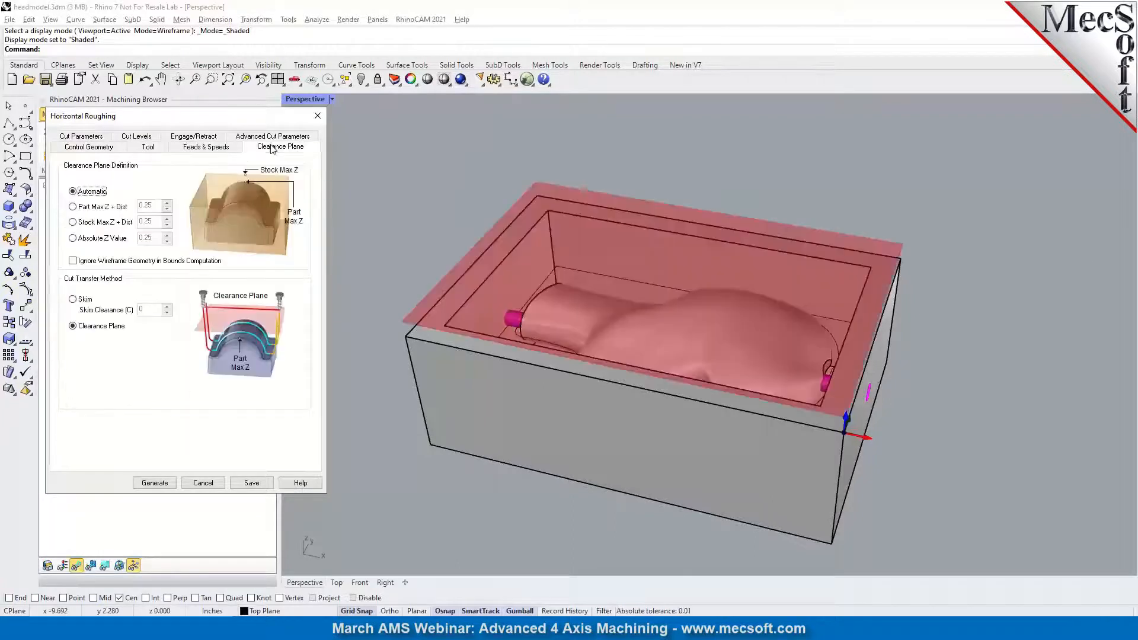
right_click_drag(663, 383, 640, 353)
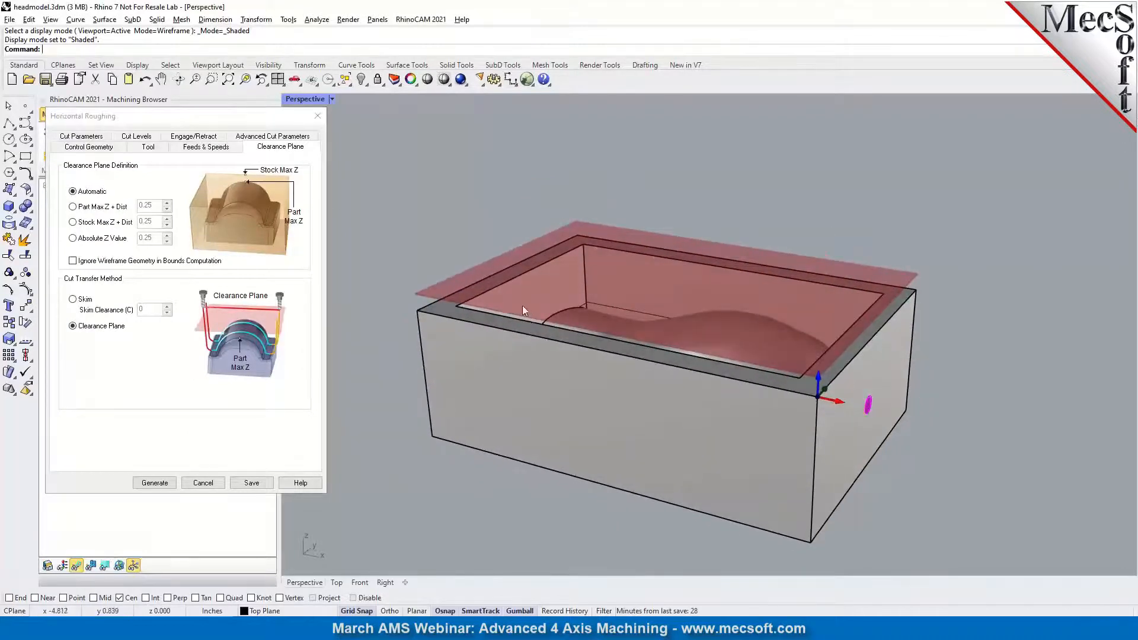
left_click(80, 137)
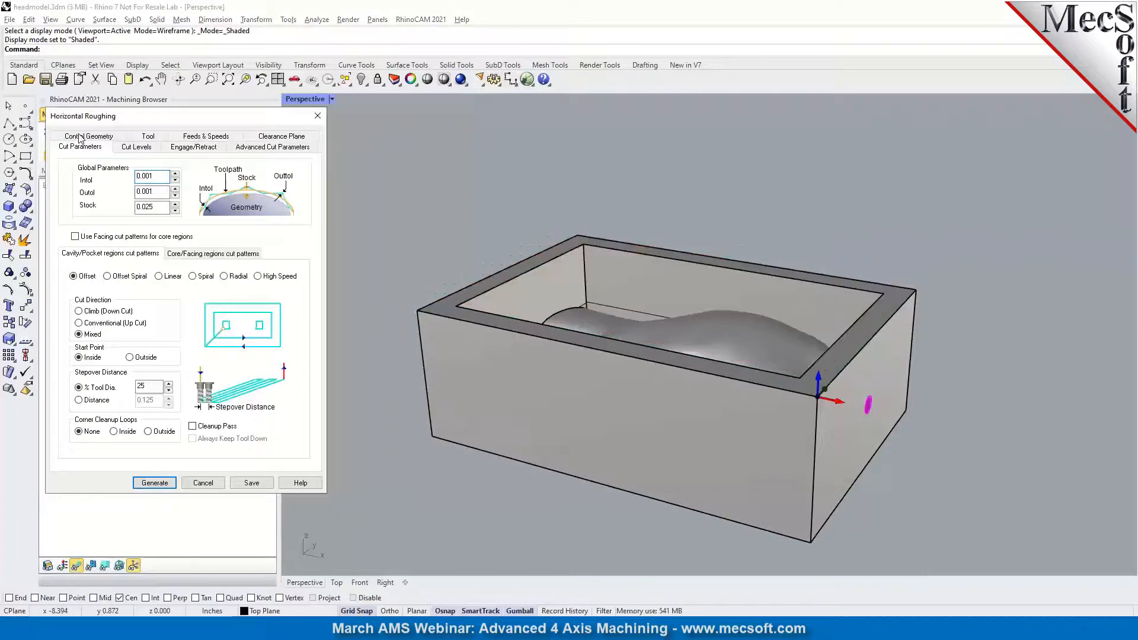
Try limiting the Horizontal Roughing bottom cut level to -1.1, check the engage/retract settings, and cancel the changes.
left_click(136, 147)
right_click_drag(514, 258, 512, 291)
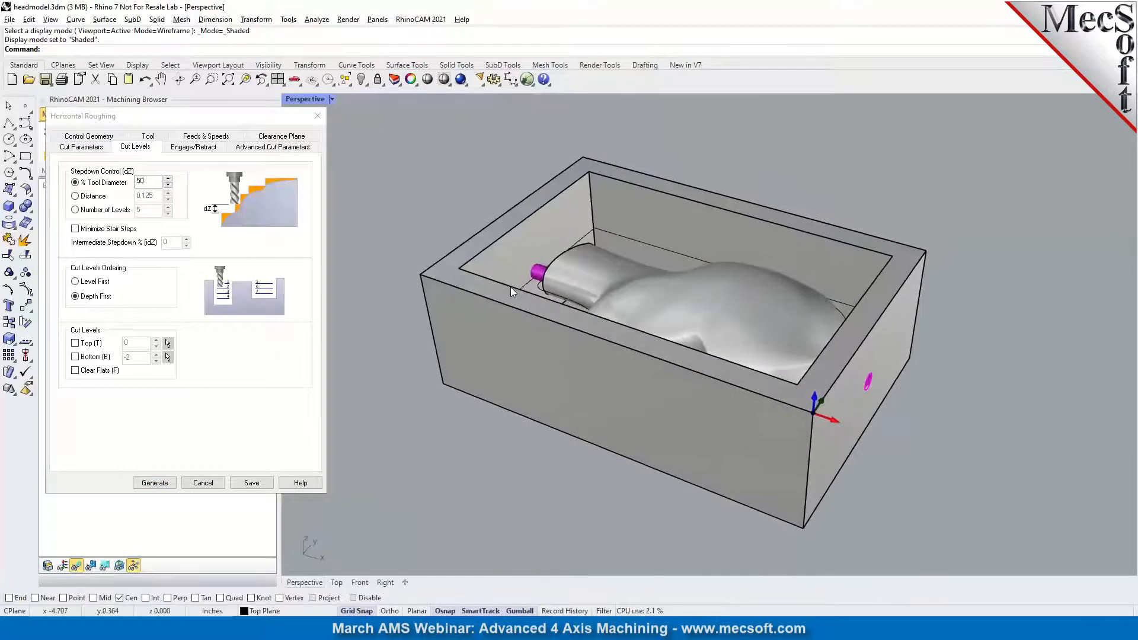
left_click(75, 357)
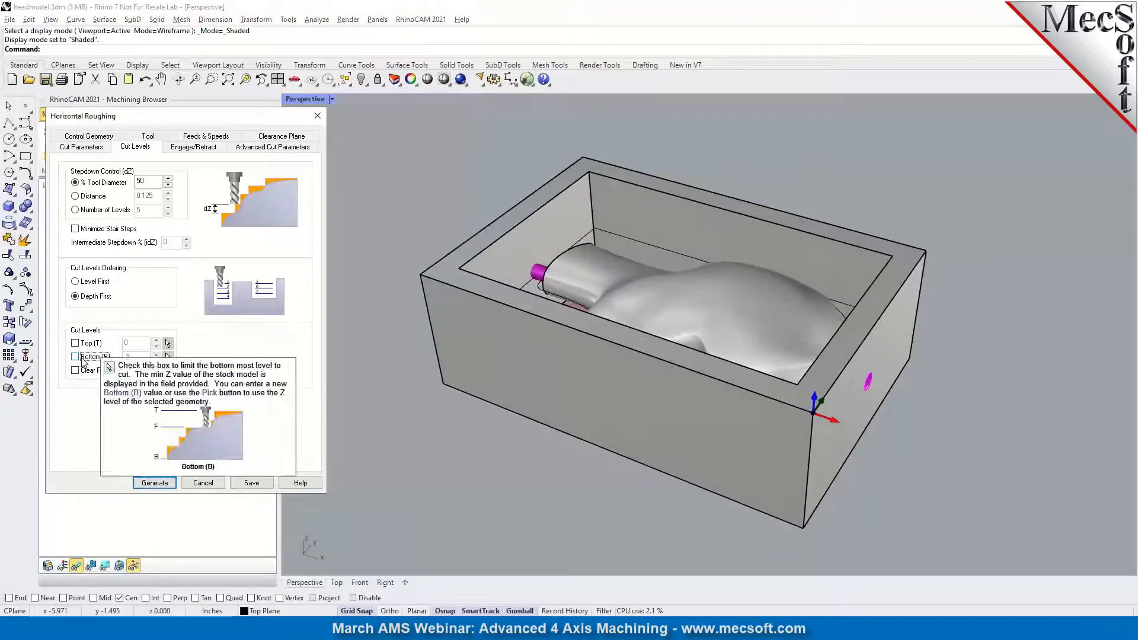
scroll(613, 300, "up", 2)
left_click(157, 357)
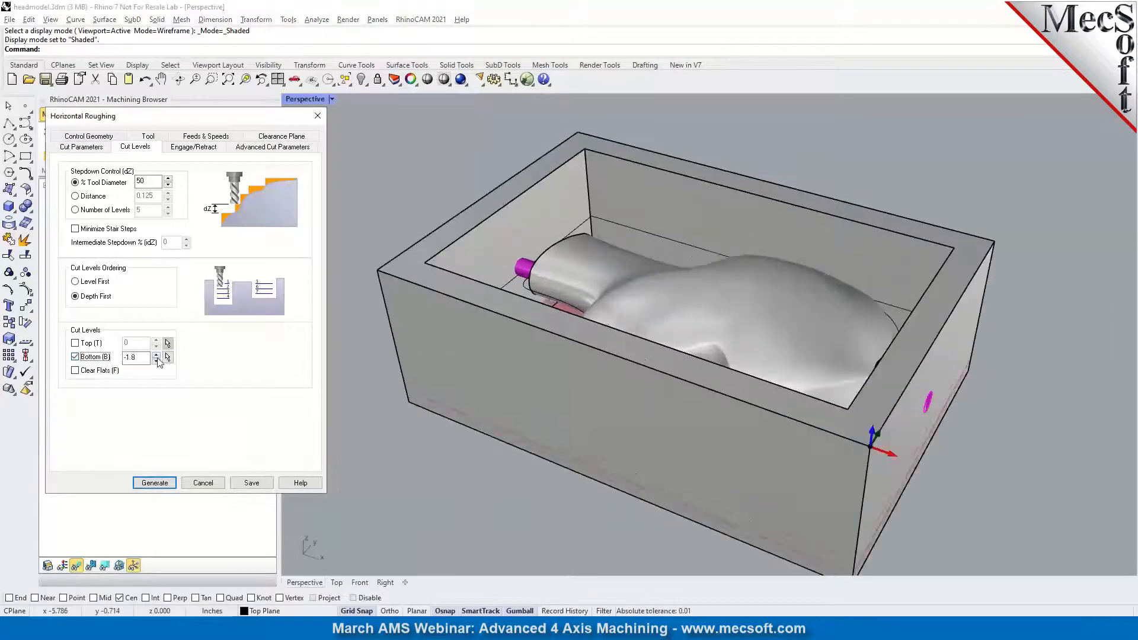
left_click(157, 357)
left_click(157, 356)
left_click(158, 357)
left_click(157, 356)
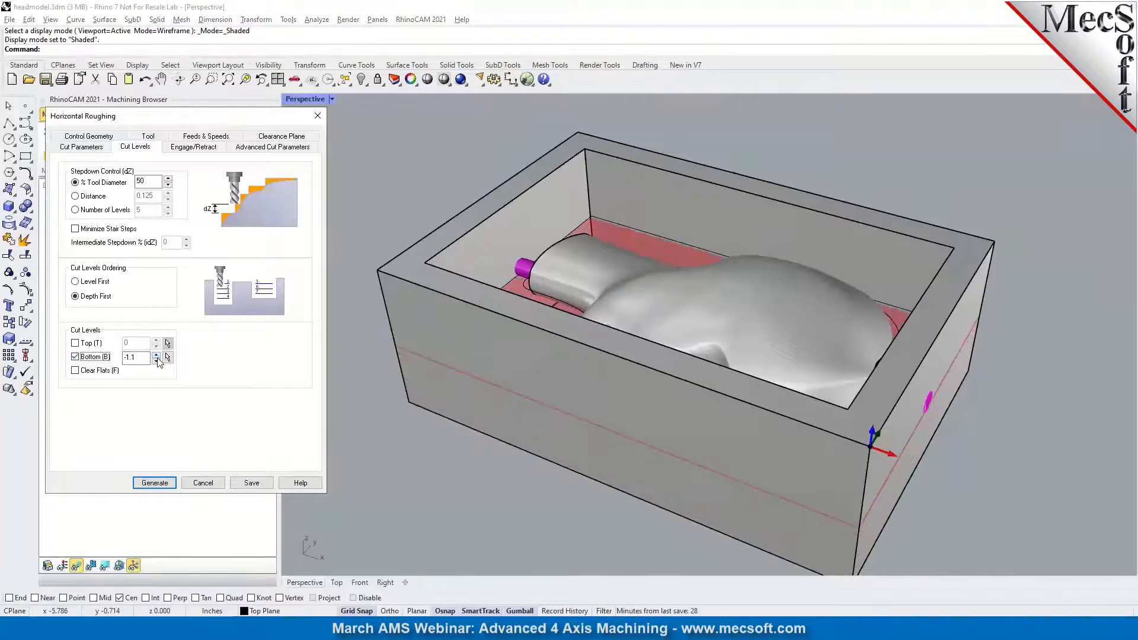
right_click_drag(643, 421, 539, 288)
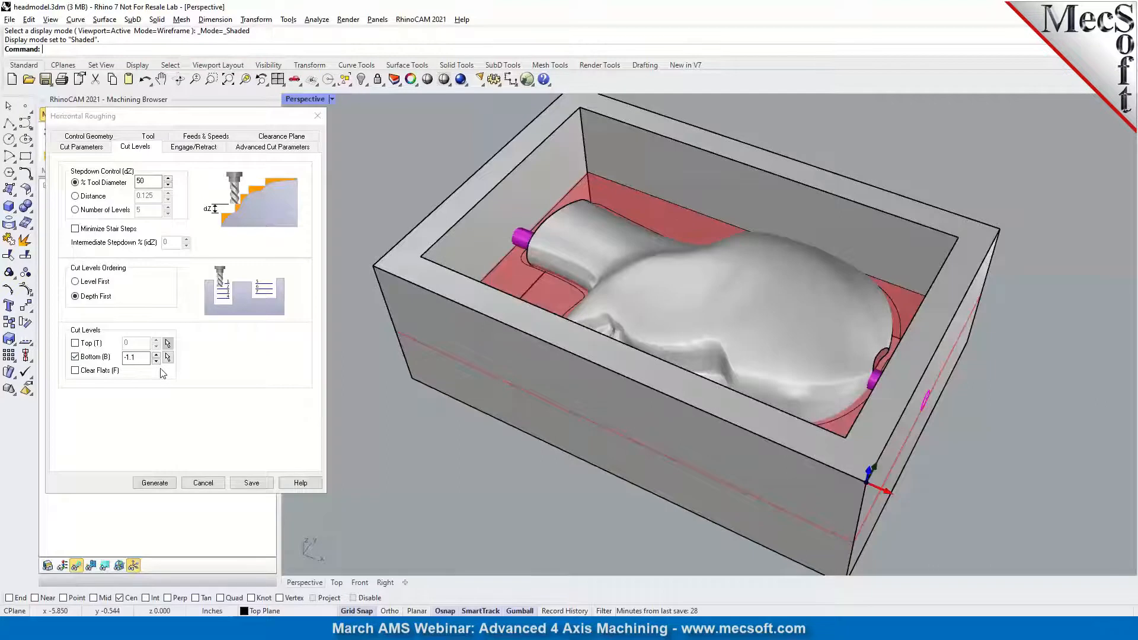
left_click(196, 148)
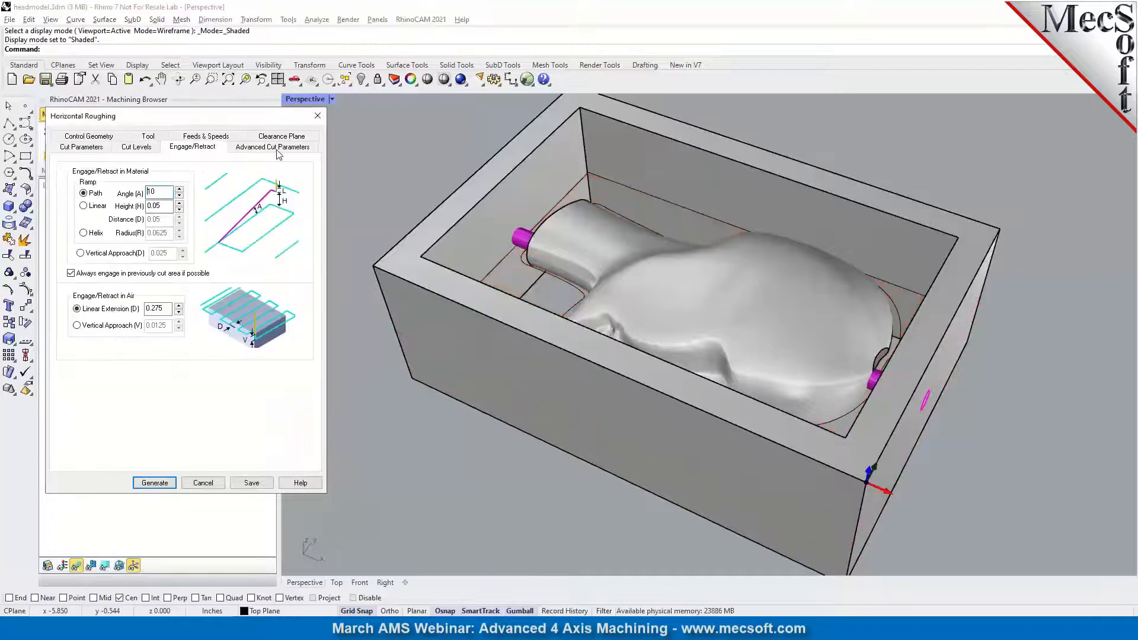
left_click(203, 483)
Play the cut simulation of Setup 1's Horizontal Roughing at maximum speed with Simulate by Moves off, and hide the toolpath.
right_click_drag(497, 475, 545, 363)
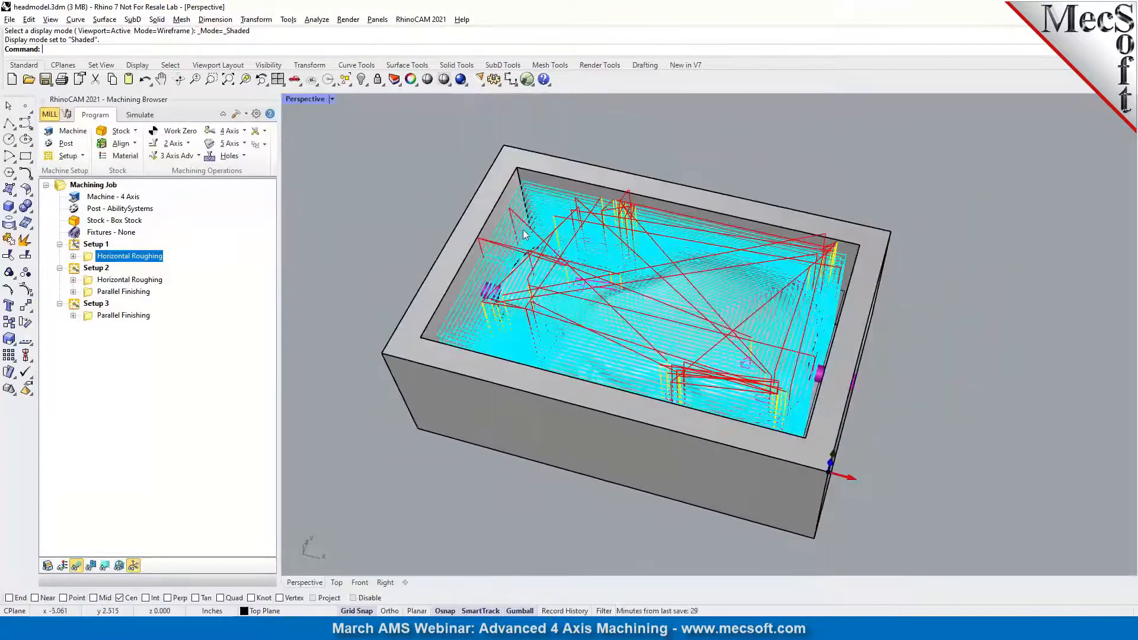
scroll(524, 234, "up", 2)
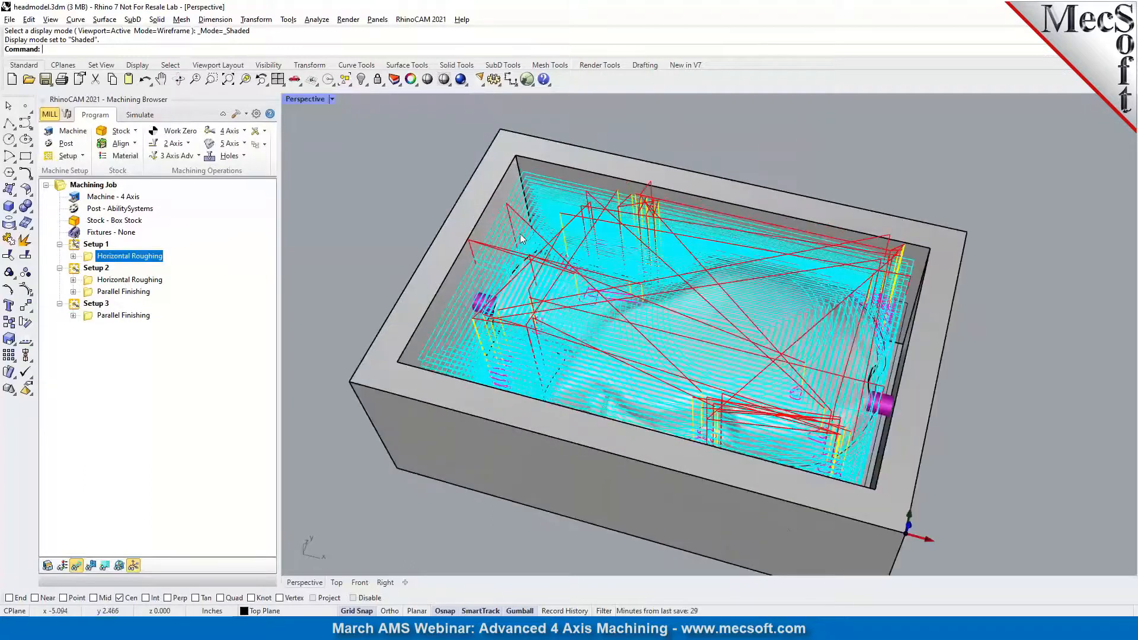
left_click(140, 115)
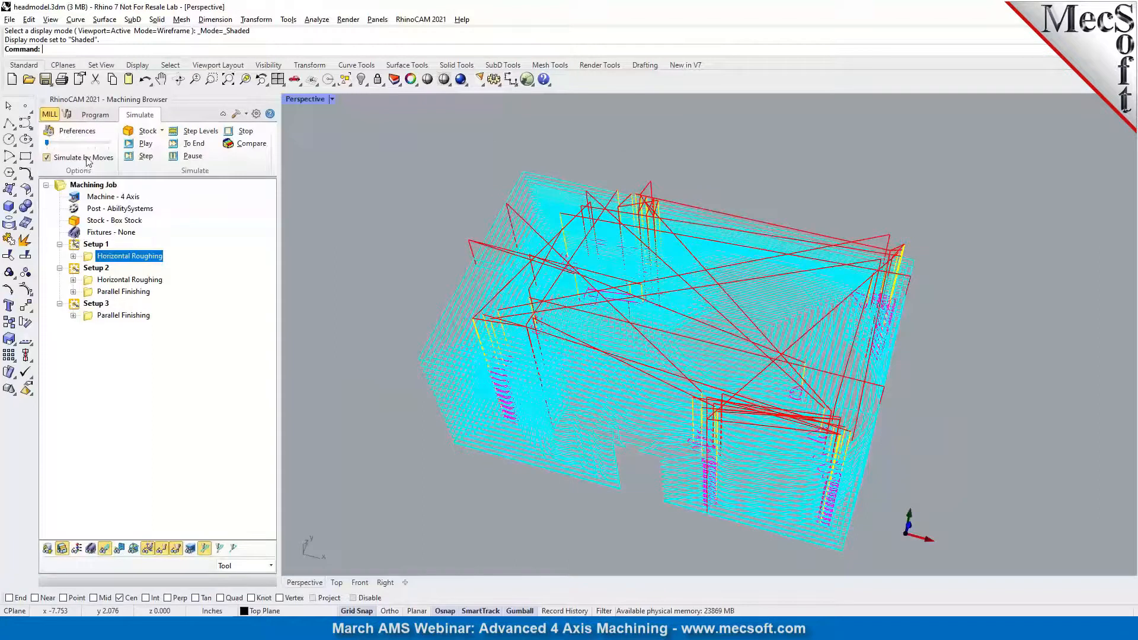
left_click(128, 146)
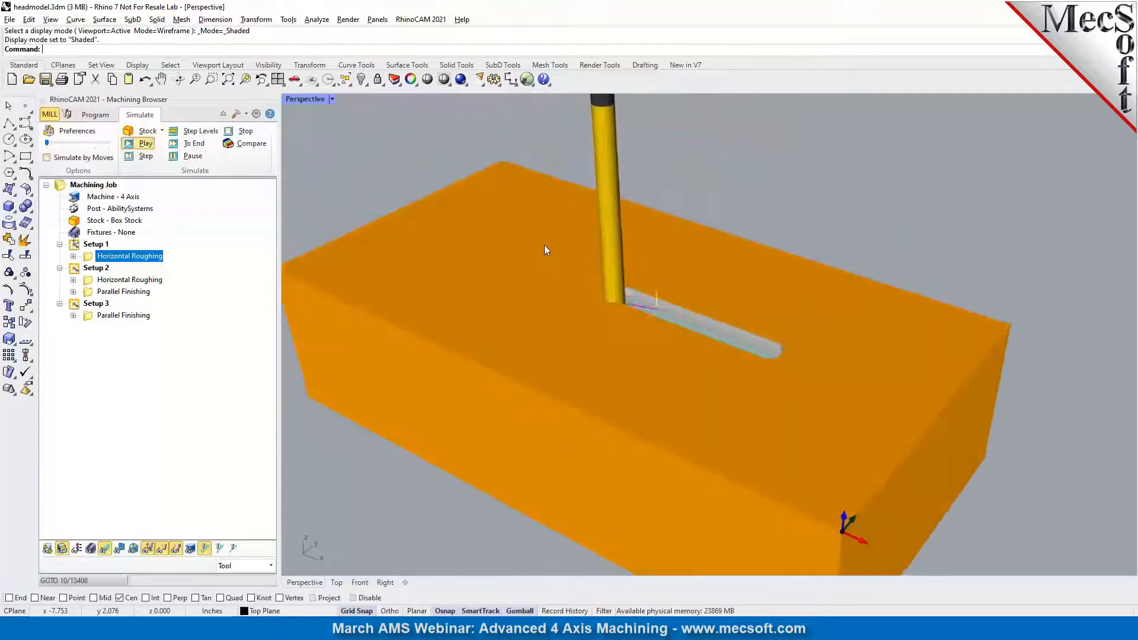
left_click_drag(47, 144, 108, 147)
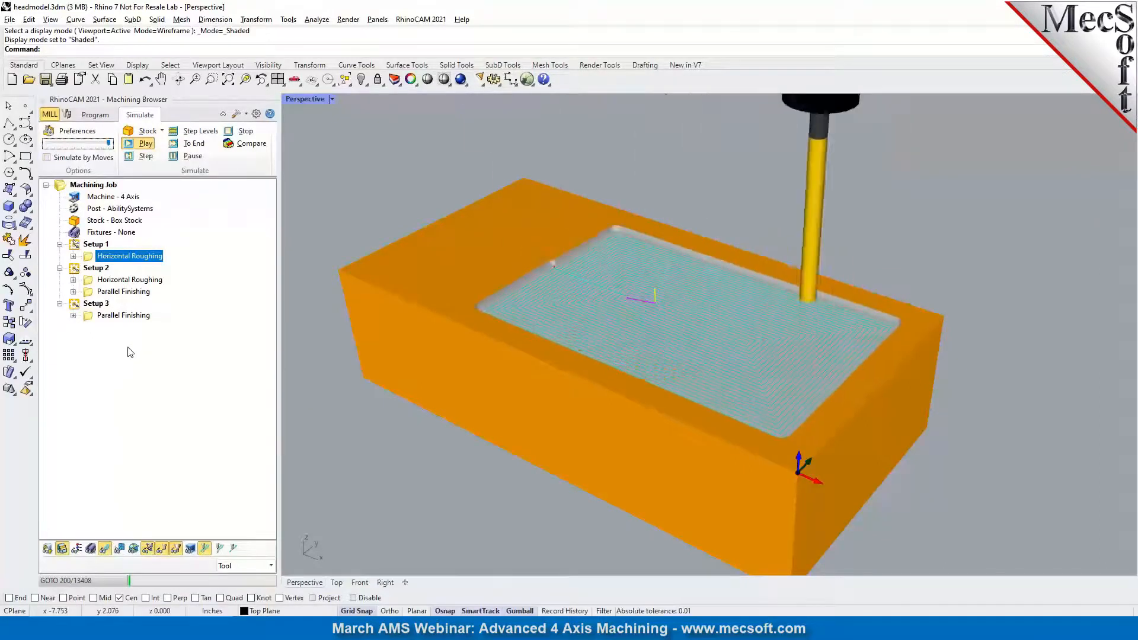
left_click(107, 550)
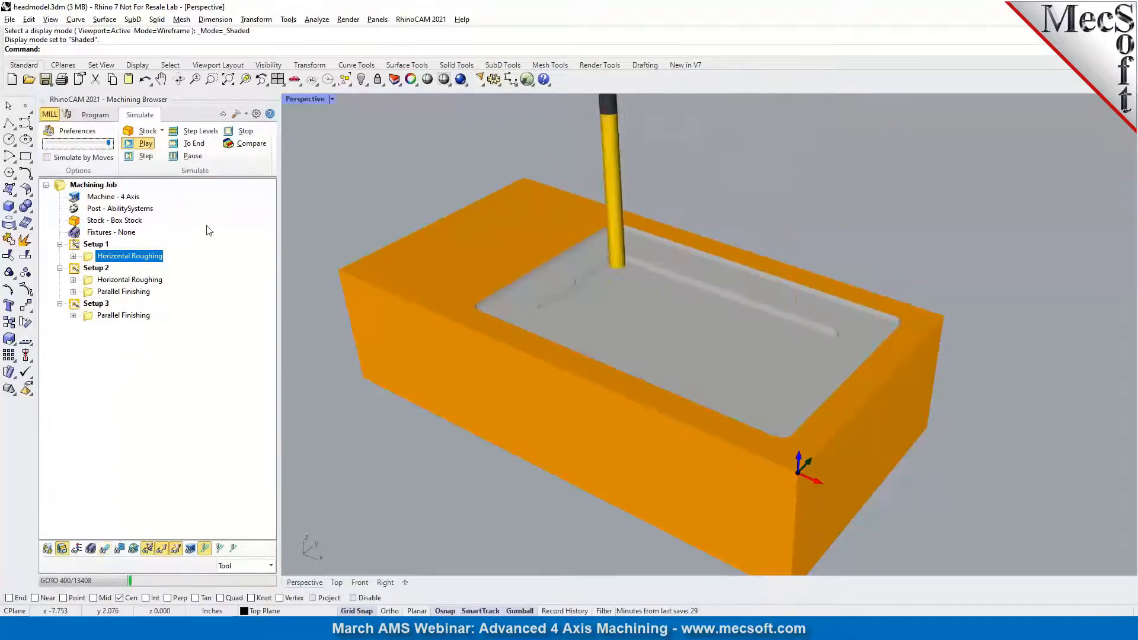
Pause the Horizontal Roughing simulation, run it straight to the end and inspect the cut stock.
left_click(186, 156)
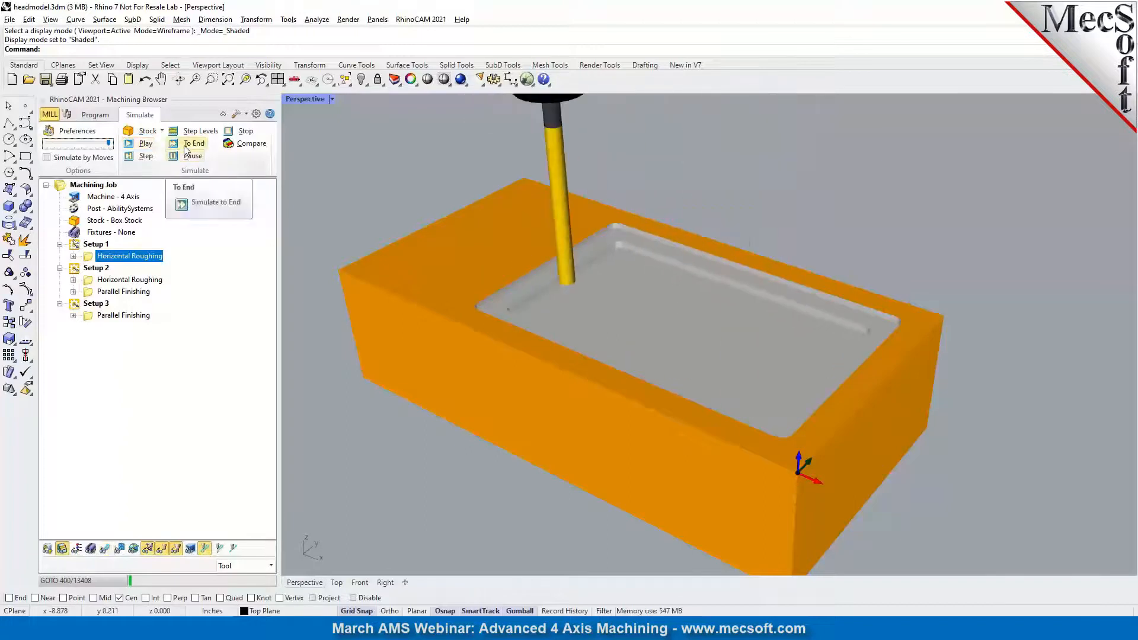
left_click(189, 144)
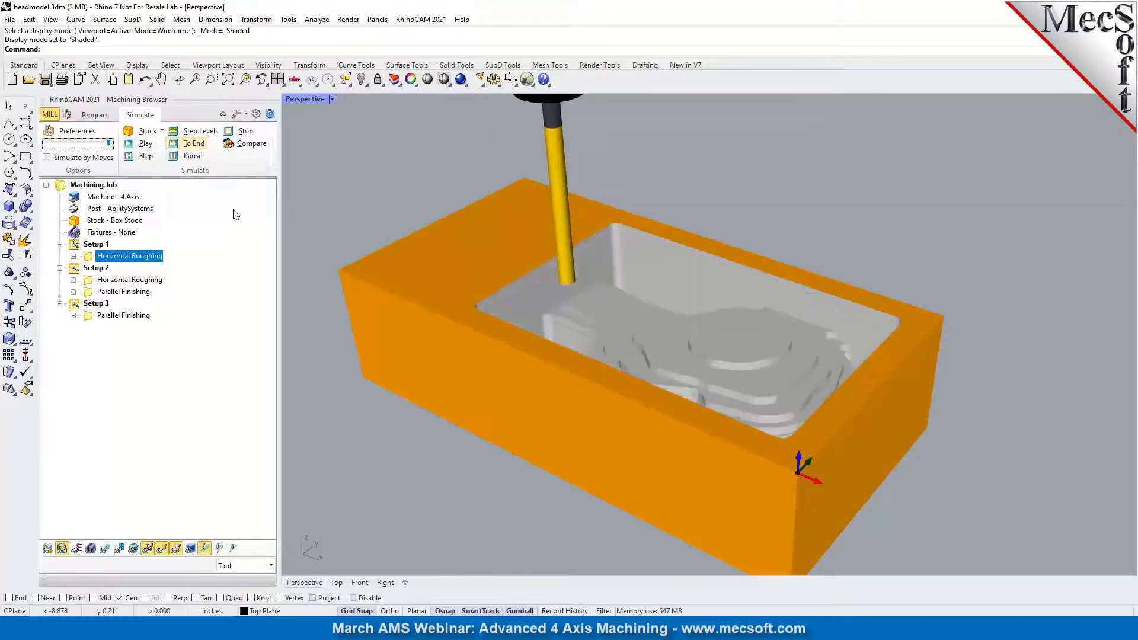
mouse_move(602, 306)
right_mouse_down()
mouse_move(587, 314)
mouse_move(614, 304)
right_mouse_up()
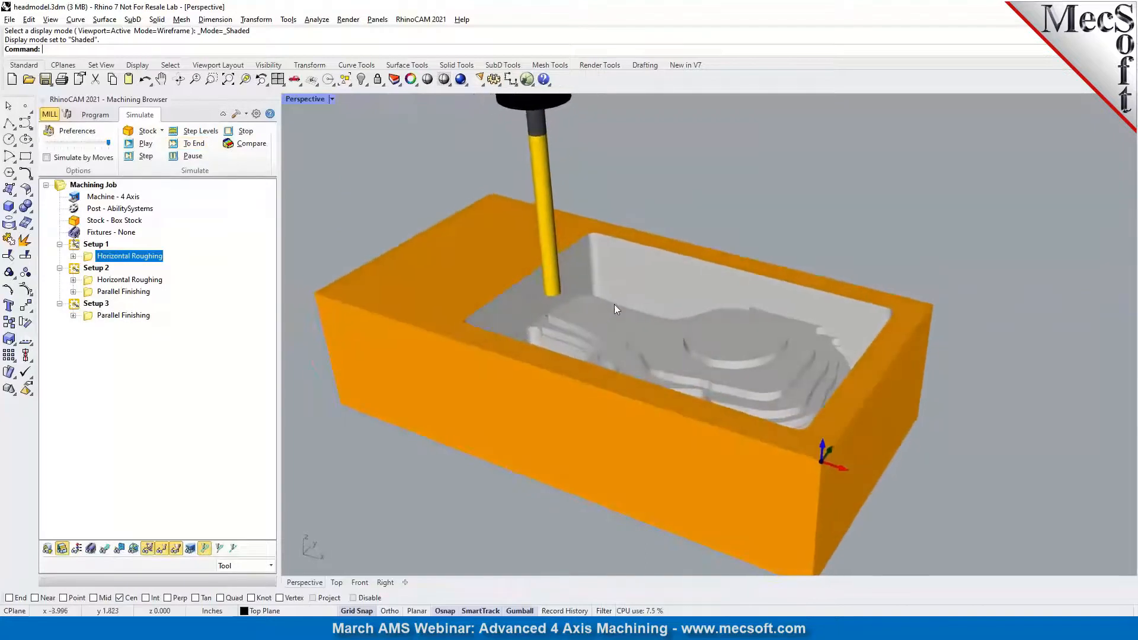
Limit the bottom cut level of Setup 1's Horizontal Roughing operation and regenerate its toolpath.
double_click(89, 260)
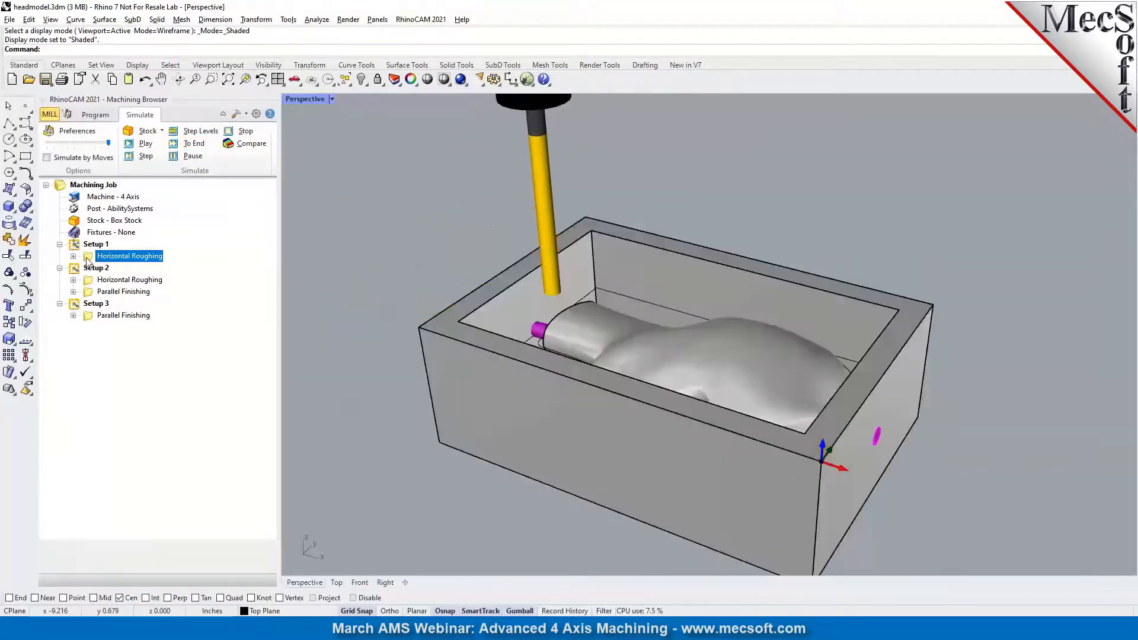
left_click(137, 137)
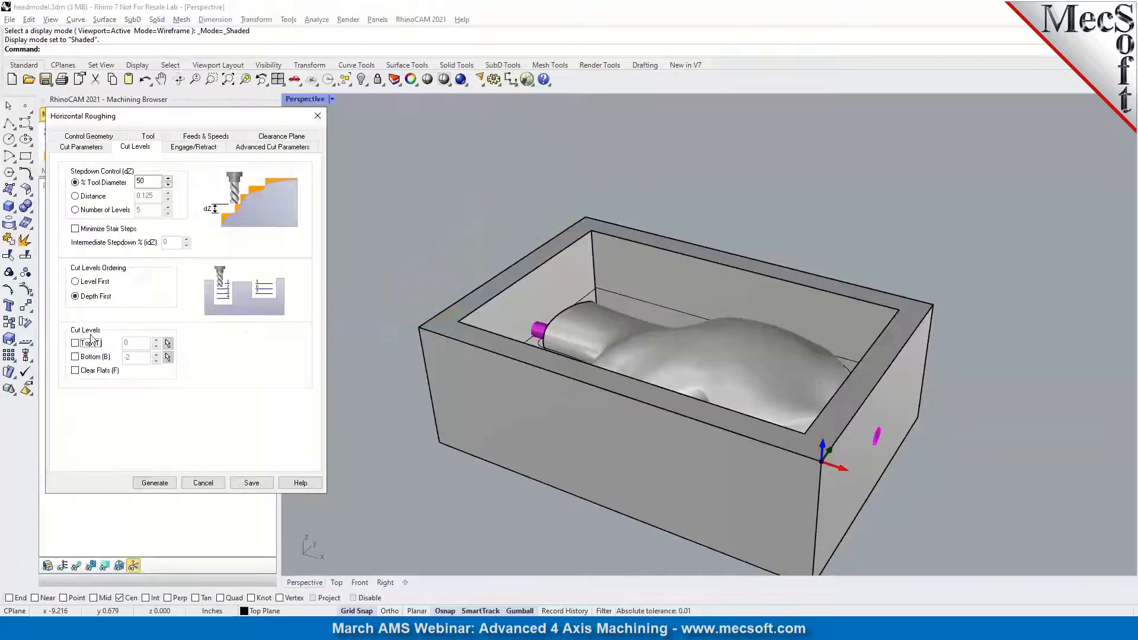
left_click(82, 359)
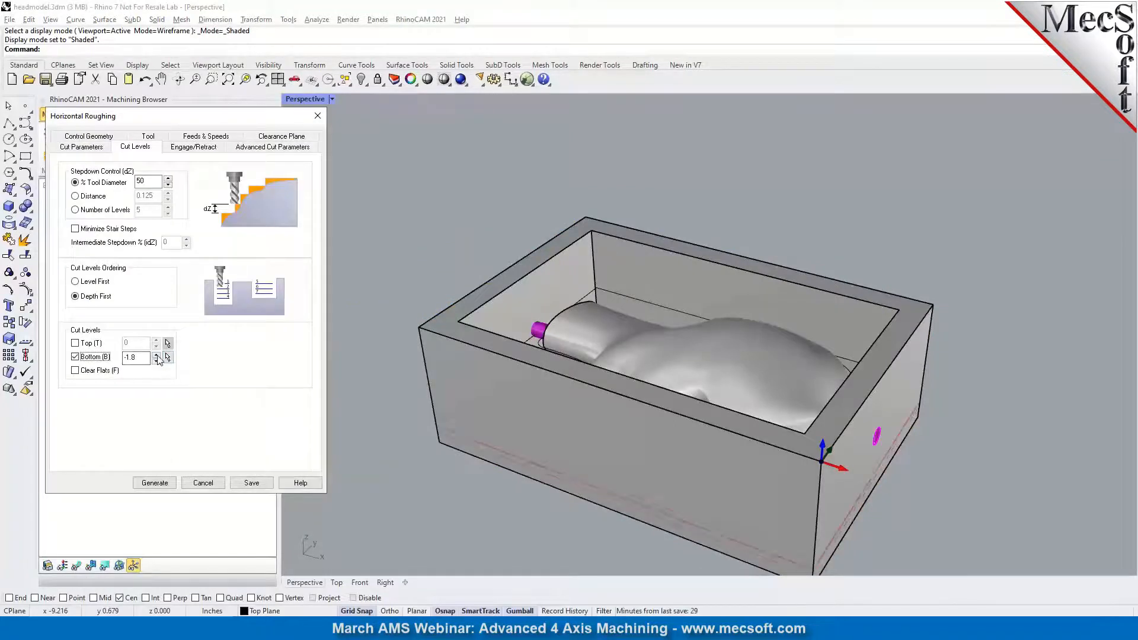
left_click(157, 355)
left_click(156, 361)
left_click(153, 486)
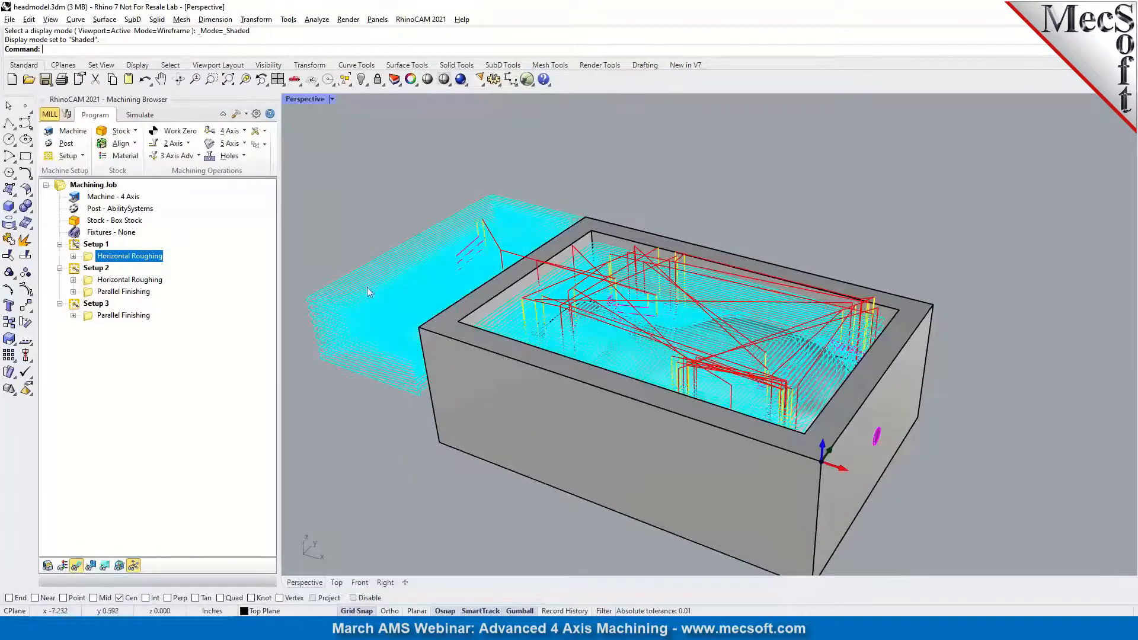
Display the box stock, replace the Horizontal Roughing machining region with the box's inner top edge, and regenerate the toolpath.
left_click(121, 220)
left_click(45, 563)
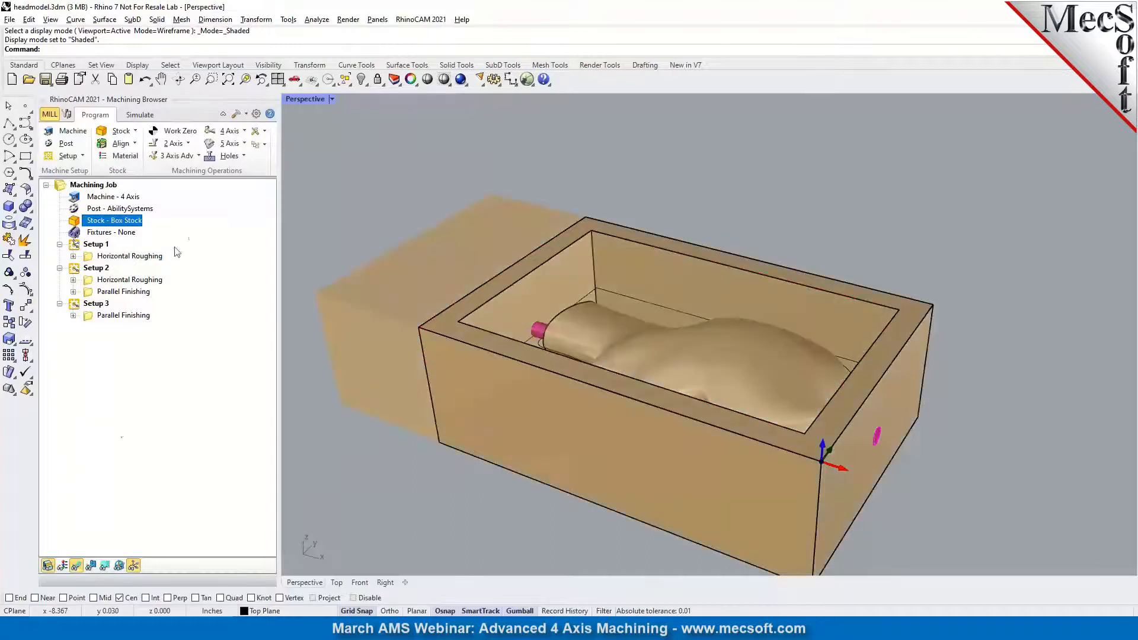
left_click(119, 256)
double_click(98, 258)
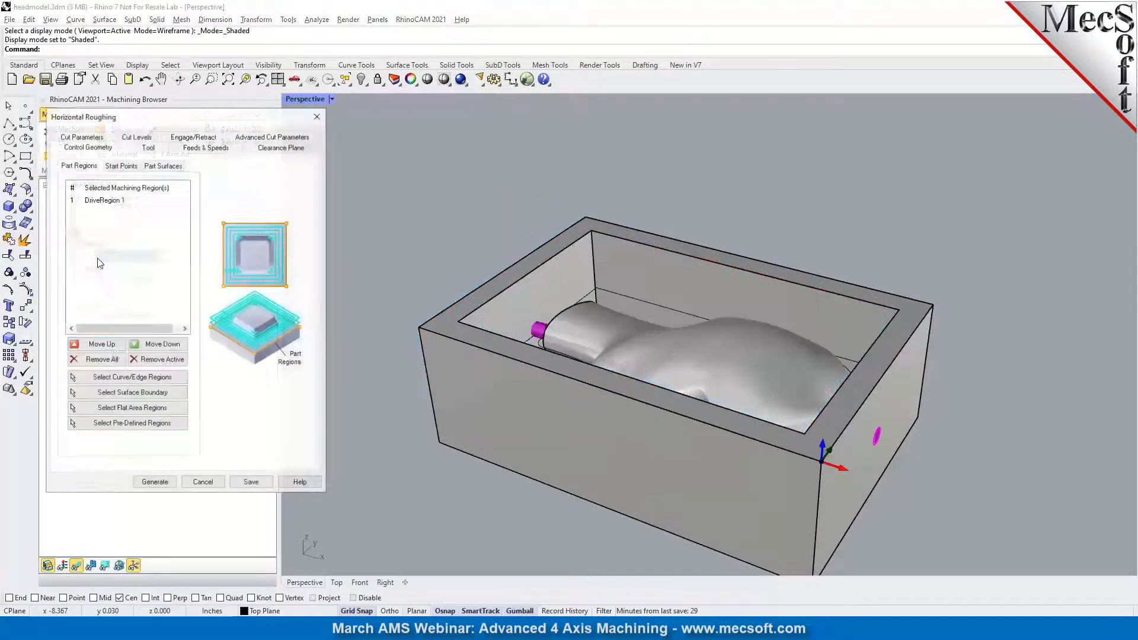
left_click(101, 359)
left_click(115, 377)
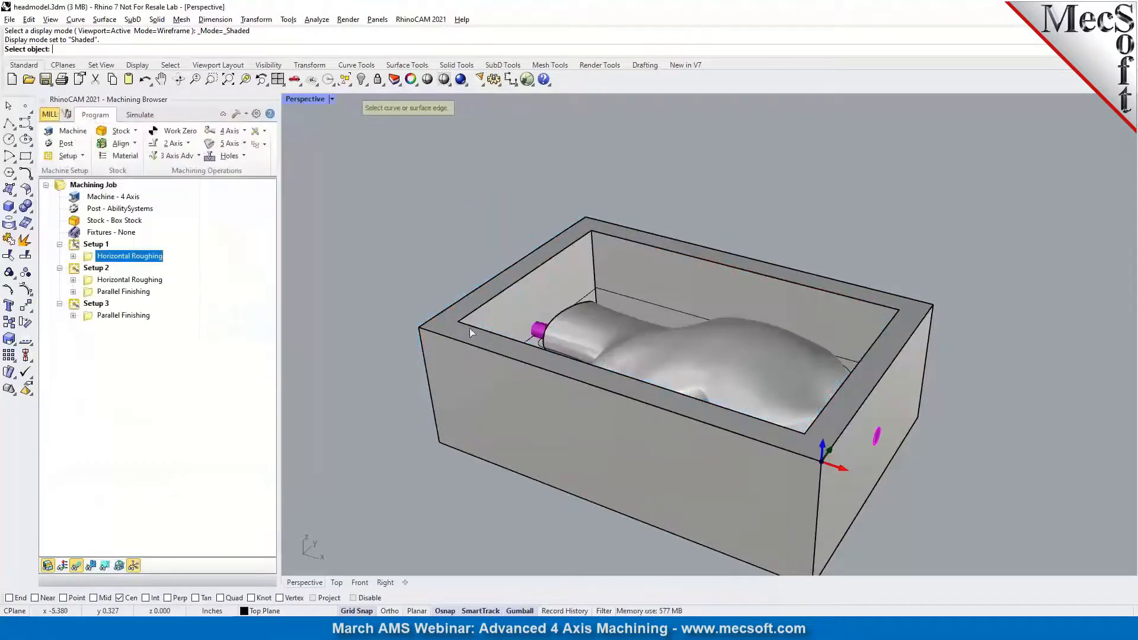
left_click(473, 326)
left_click(504, 358)
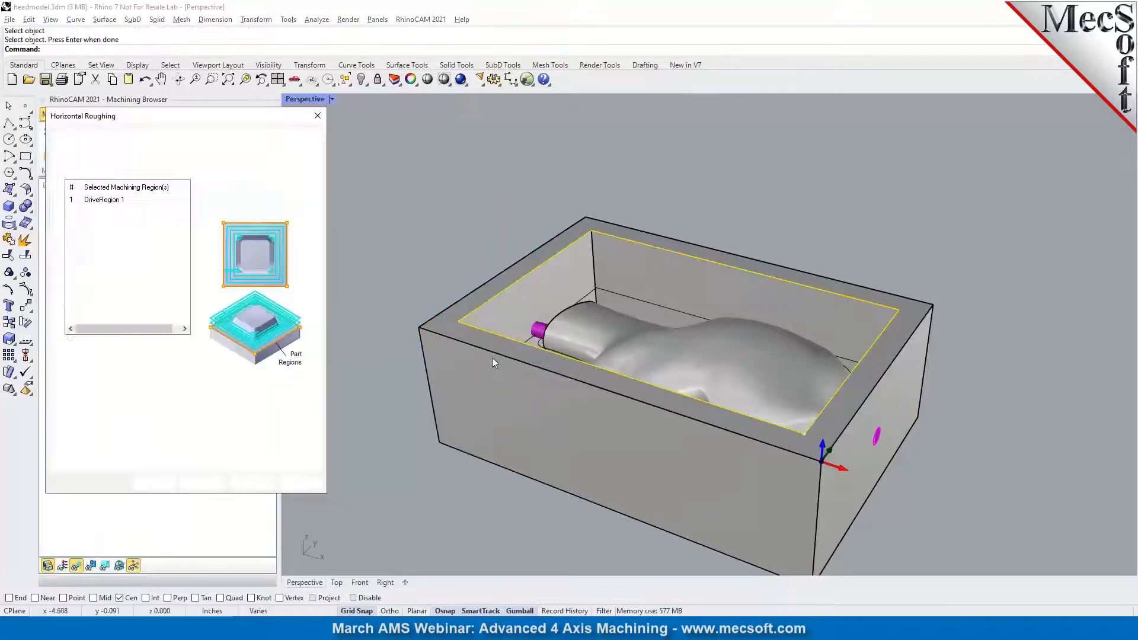
left_click(159, 479)
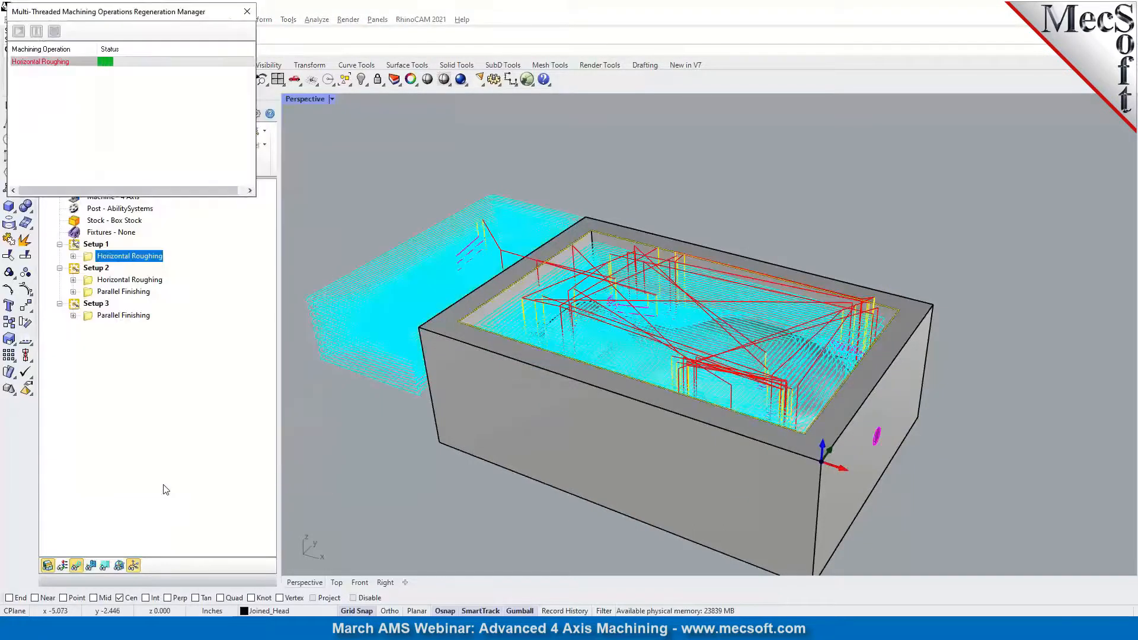
Simulate the regenerated Horizontal Roughing operation to the end and inspect the roughed cavity in the stock.
left_click(141, 119)
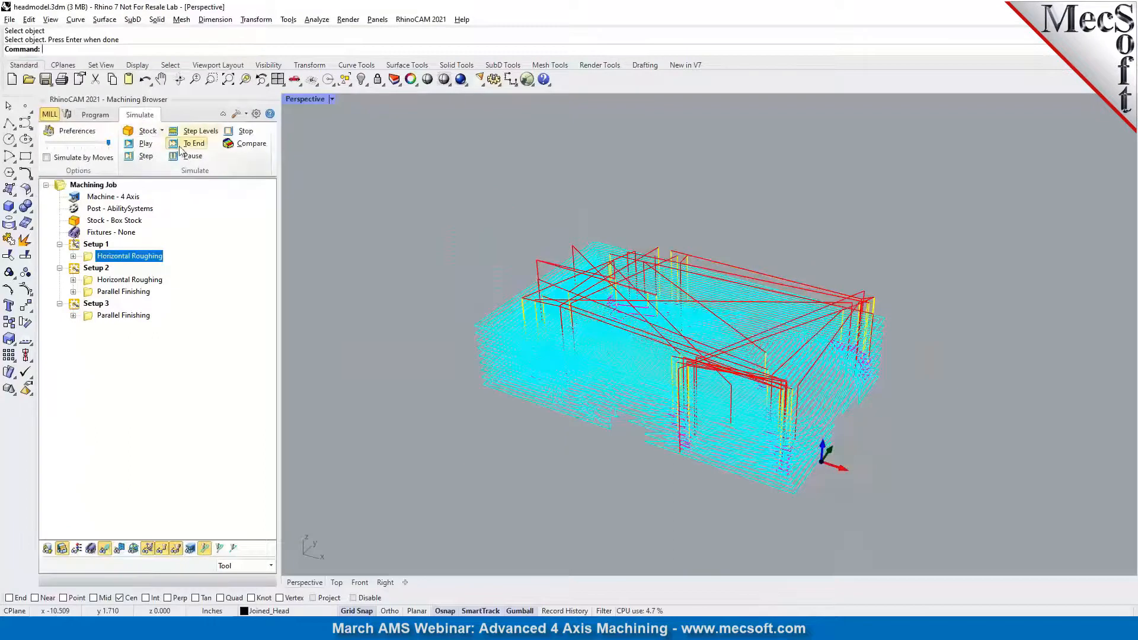
left_click(182, 146)
mouse_move(625, 369)
right_mouse_down()
mouse_move(528, 389)
mouse_move(637, 360)
right_mouse_up()
scroll(642, 284, "down", 3)
scroll(35, 93, "up", 1)
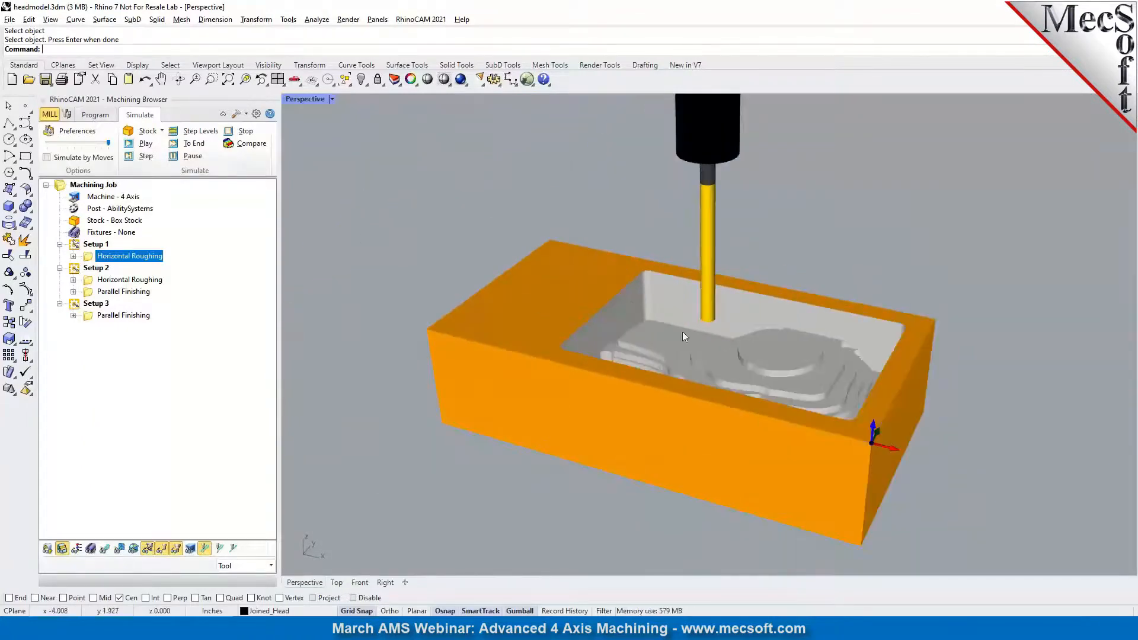
Try a rotate table setup with a 180-degree counter-clockwise rotation, examine the previewed axes around the box, and discard it.
left_click(97, 117)
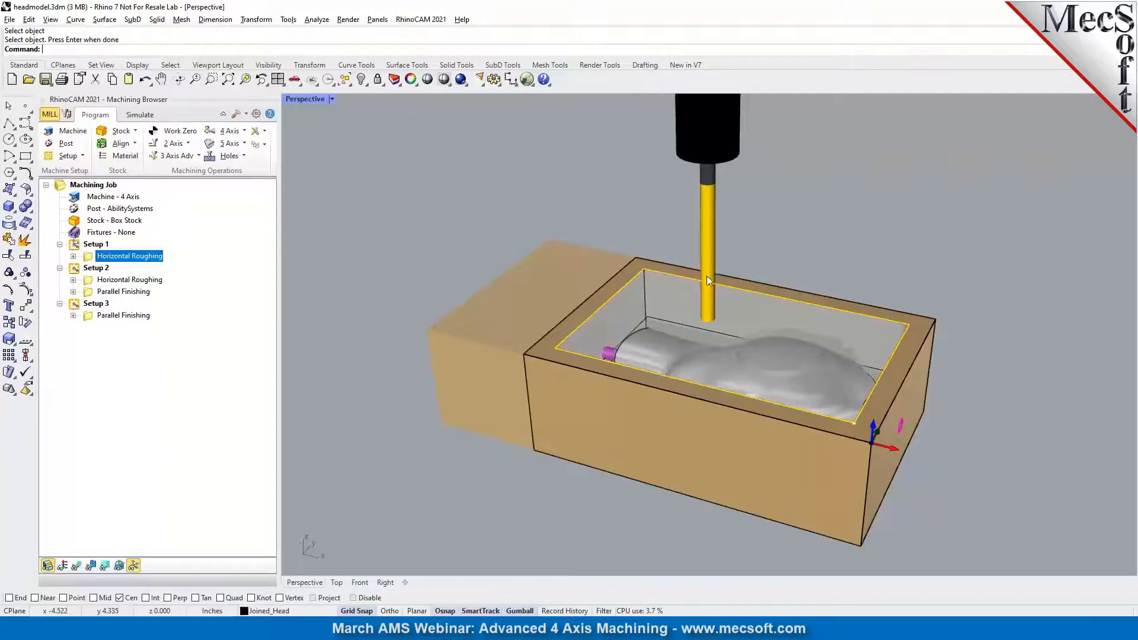
left_click(82, 156)
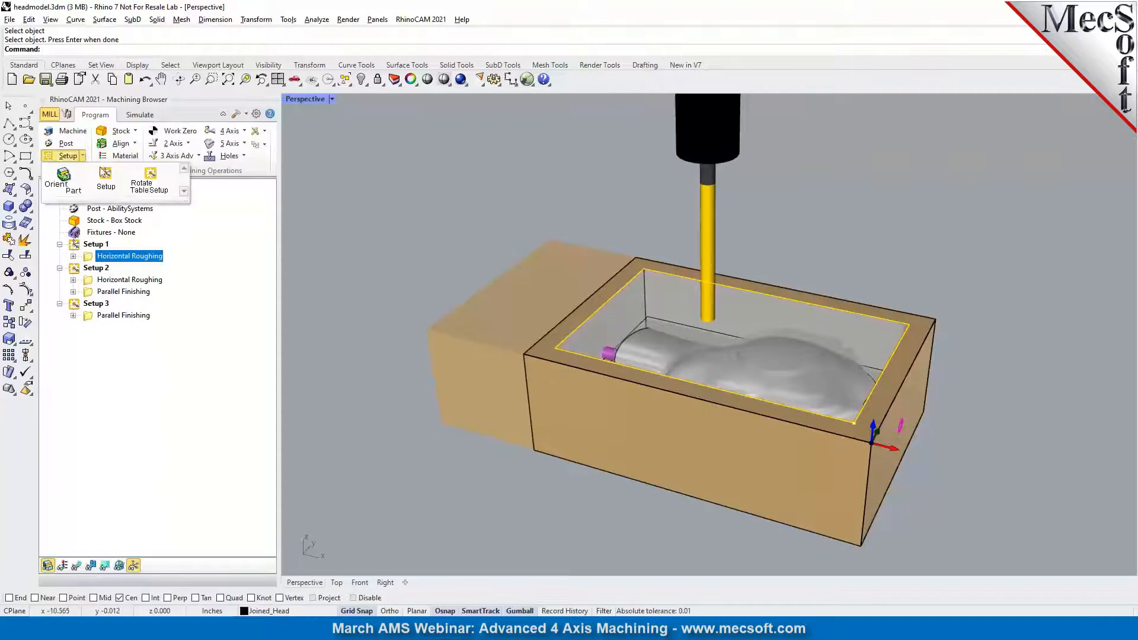
left_click(146, 189)
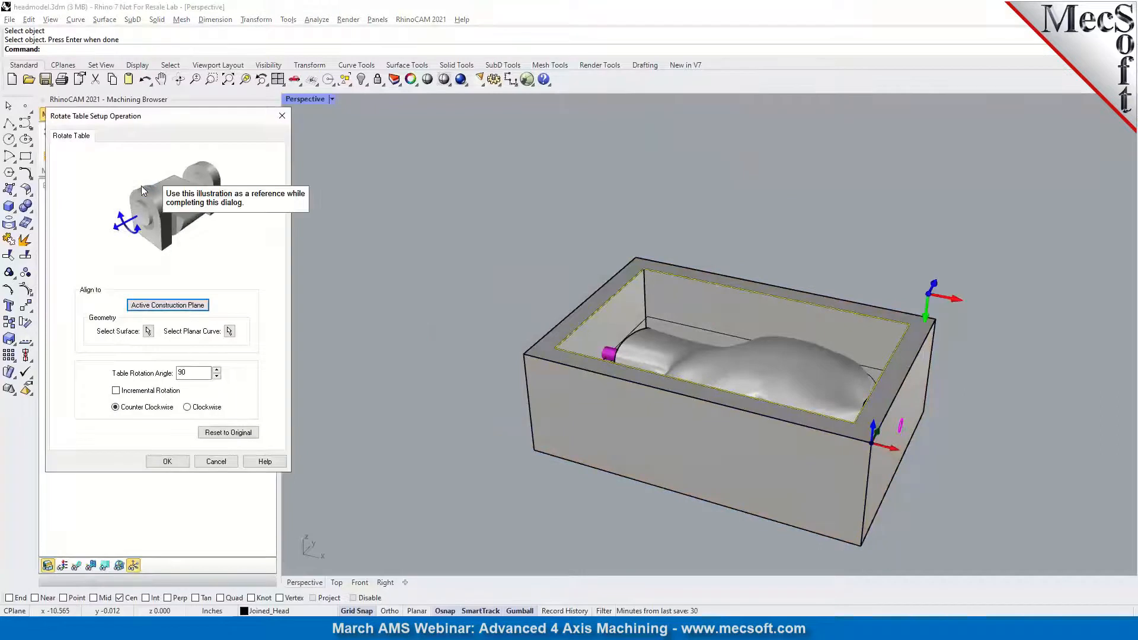
left_click(217, 369)
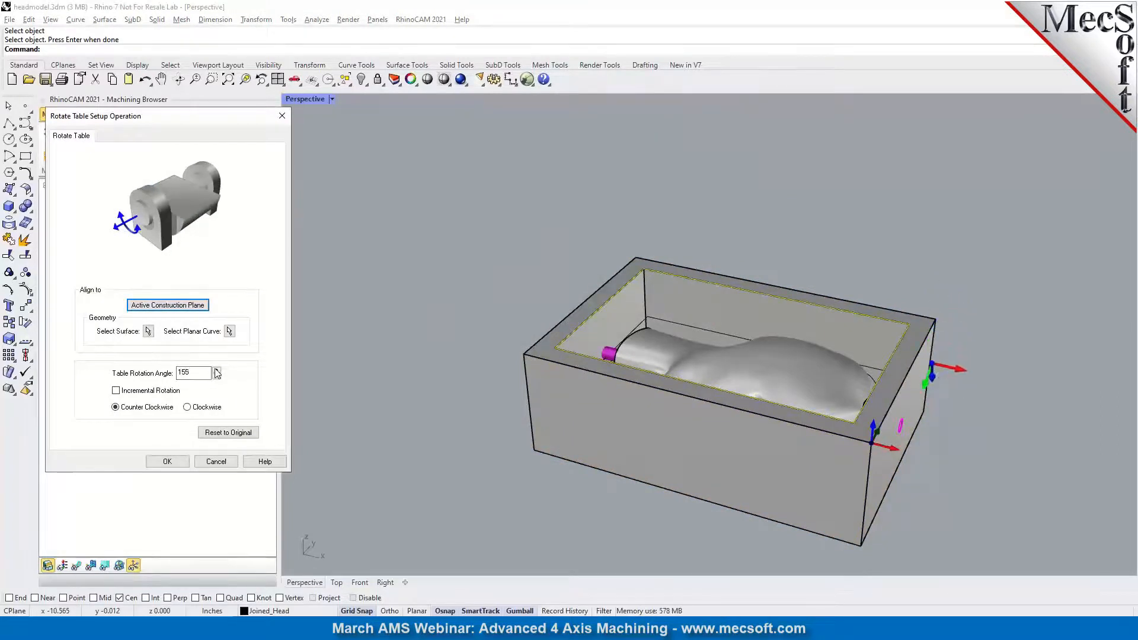
left_click(216, 369)
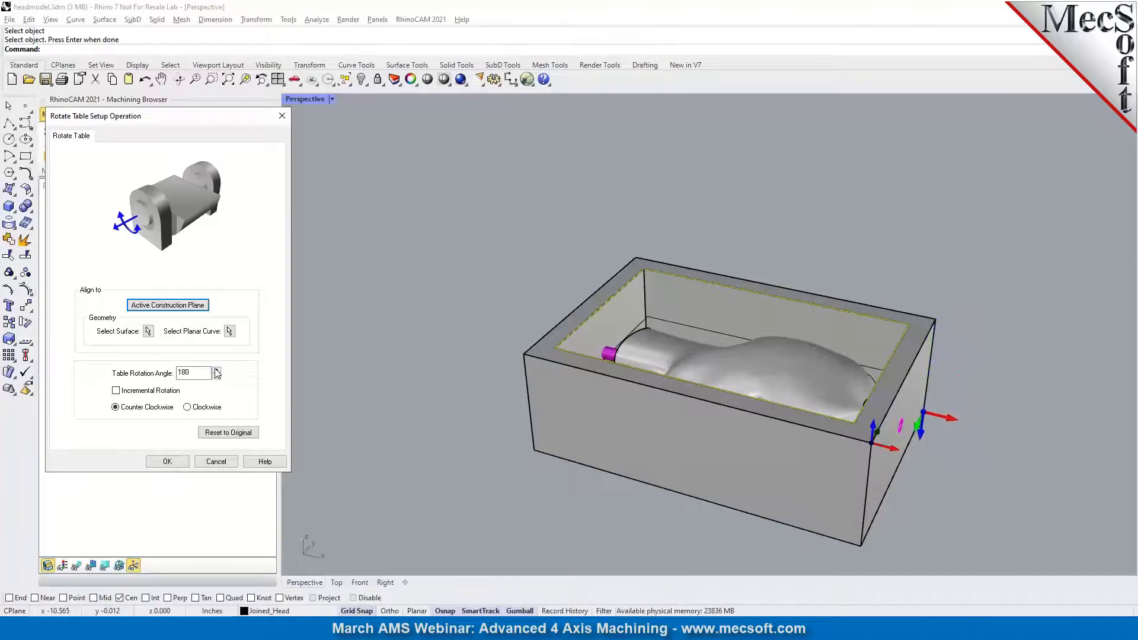
right_click_drag(876, 449, 807, 454)
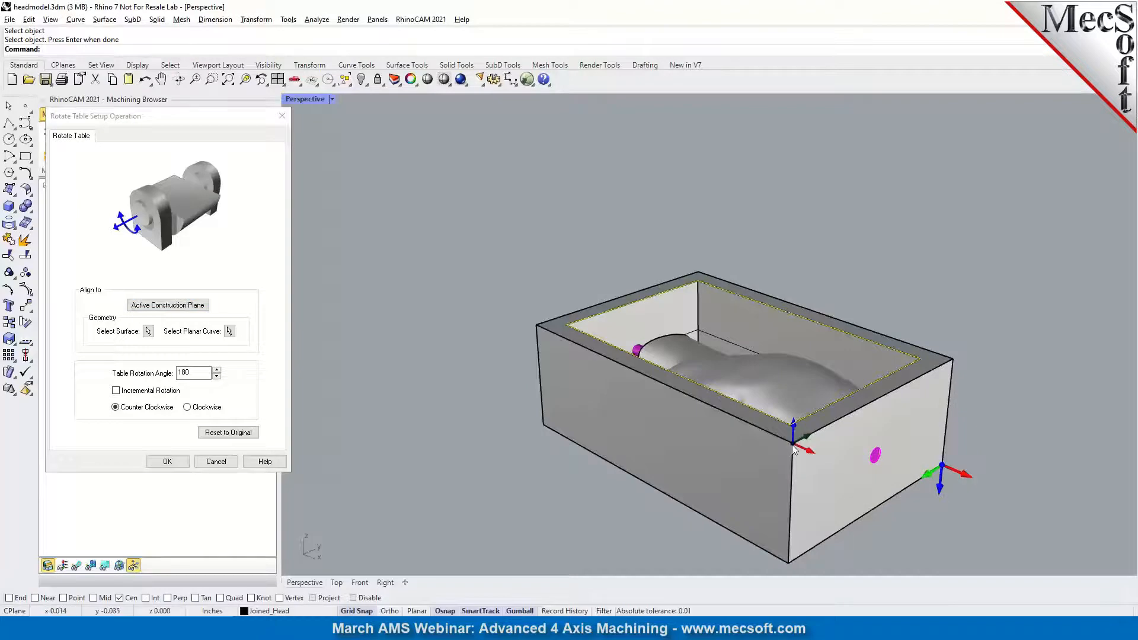
right_click_drag(715, 517, 860, 190)
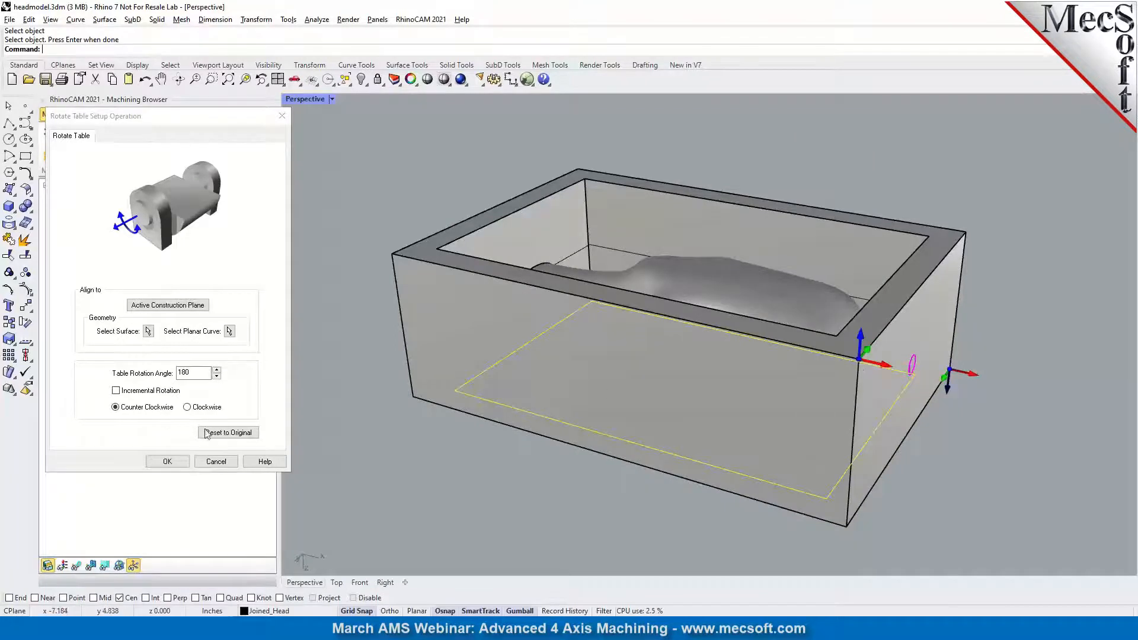
left_click(208, 465)
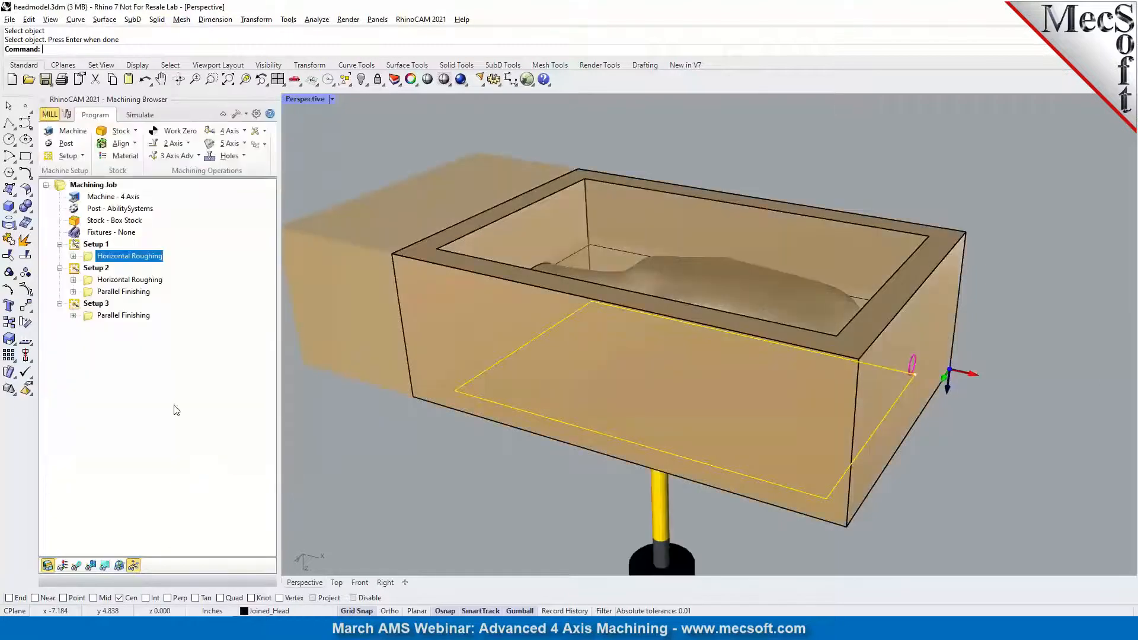
Edit Setup 2's Horizontal Roughing operation and select the box's inner top edge loop as its machining region.
left_click(96, 281)
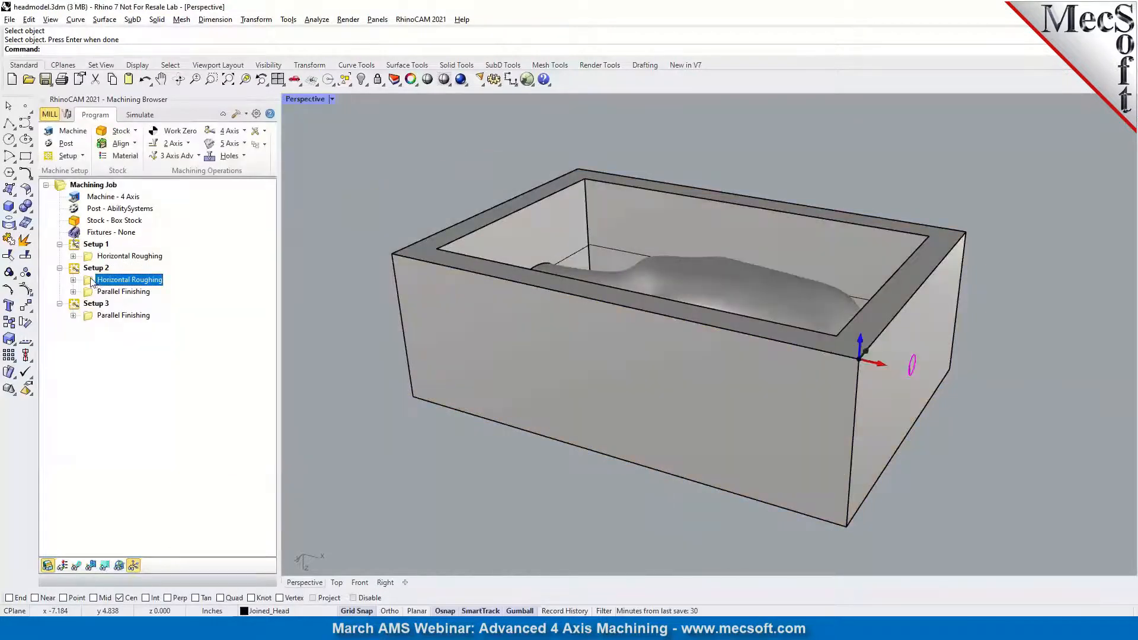
double_click(90, 284)
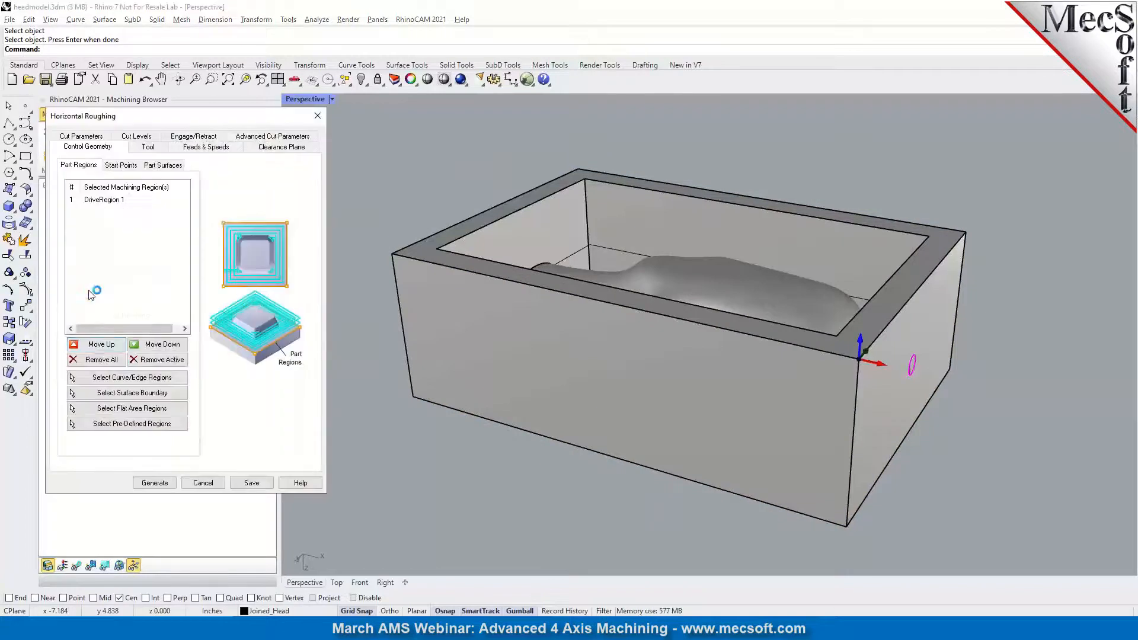
left_click(106, 378)
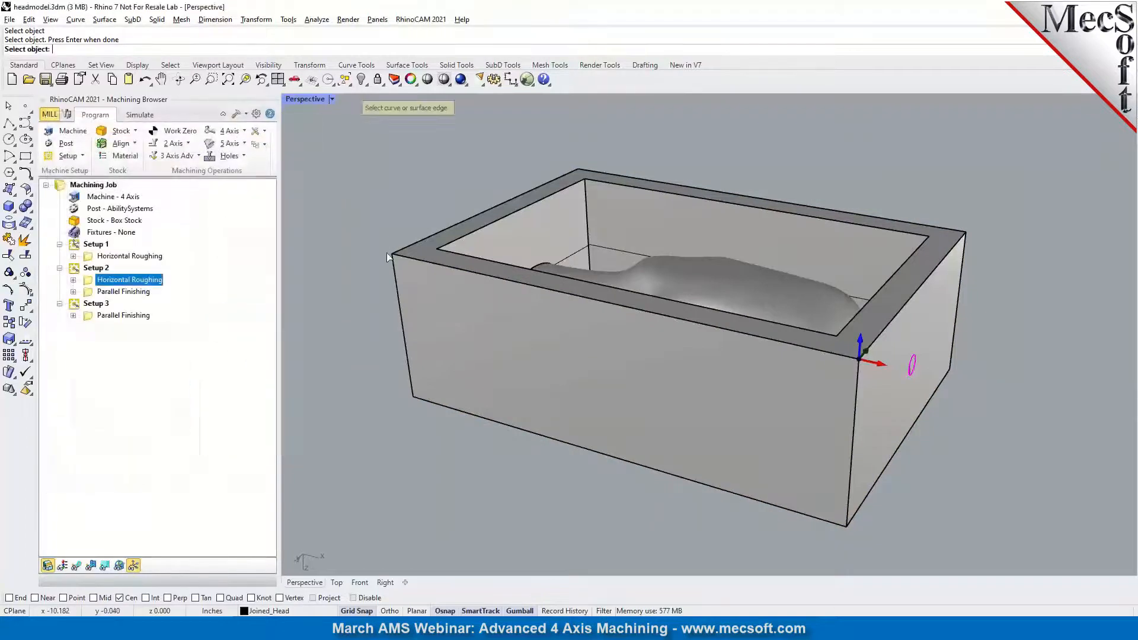
left_click(446, 252)
left_click(516, 212)
left_click(608, 184)
left_click(882, 273)
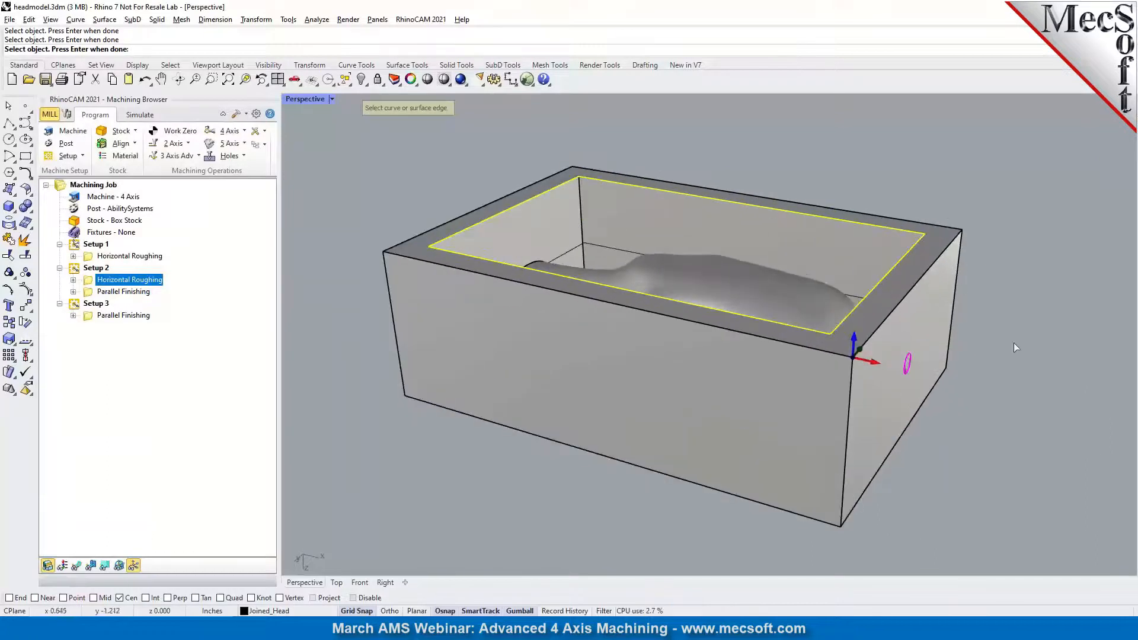
key("Return")
Limit the bottom cut level of Setup 2's Horizontal Roughing operation and generate its toolpath.
left_click(134, 137)
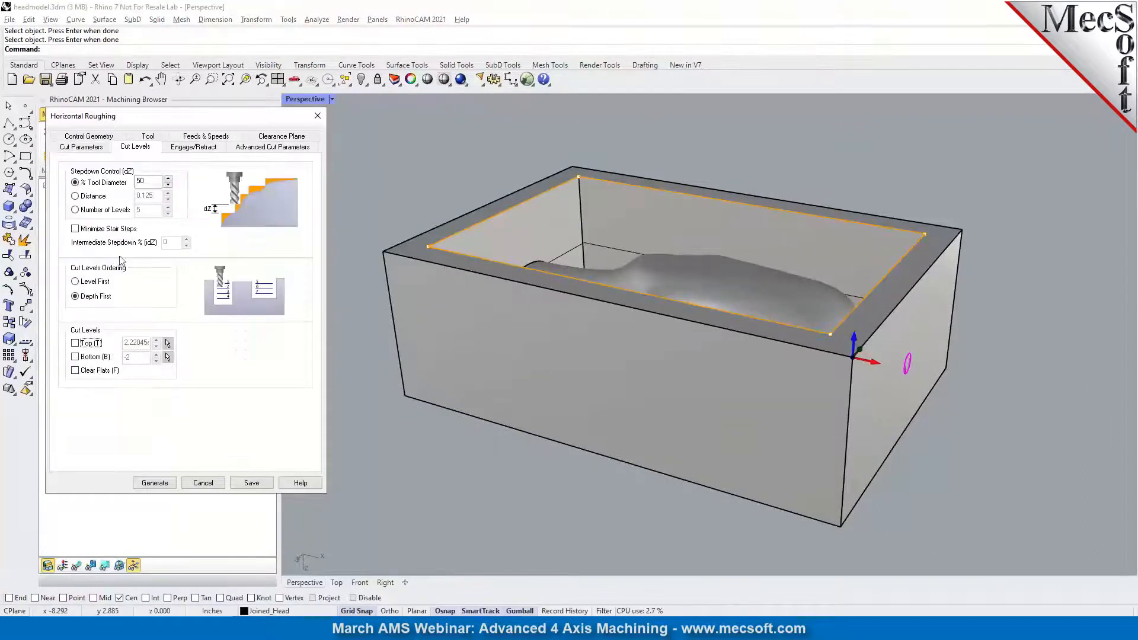
left_click(77, 357)
left_click(155, 355)
left_click(156, 355)
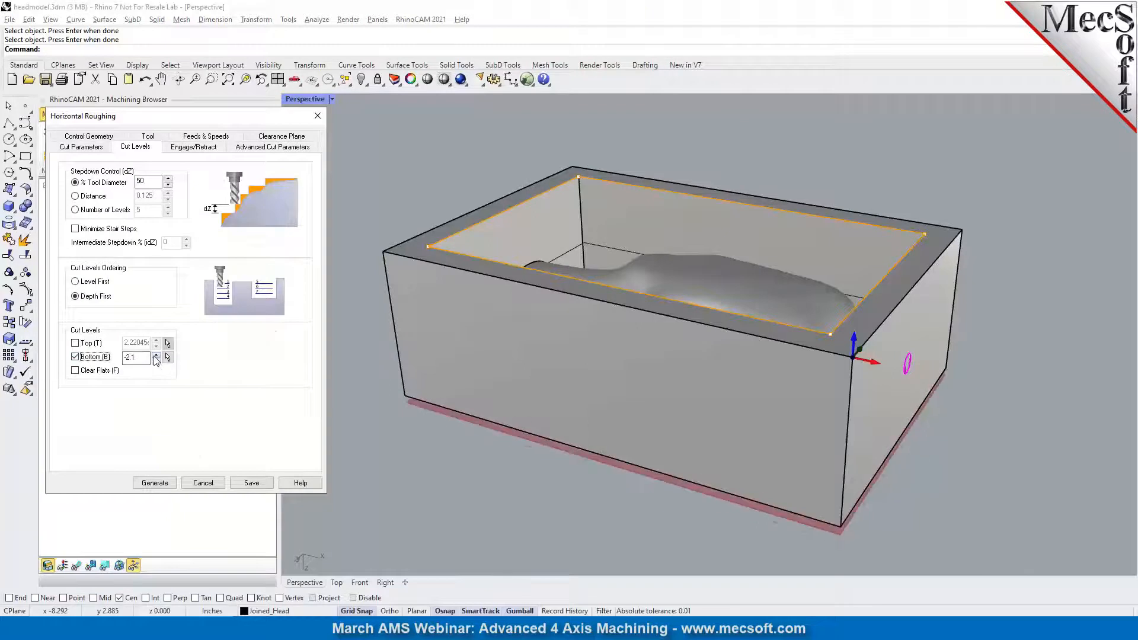
left_click(156, 355)
left_click(156, 355)
left_click(155, 355)
left_click(156, 355)
left_click(156, 355)
left_click(156, 355)
left_click(156, 355)
left_click(158, 484)
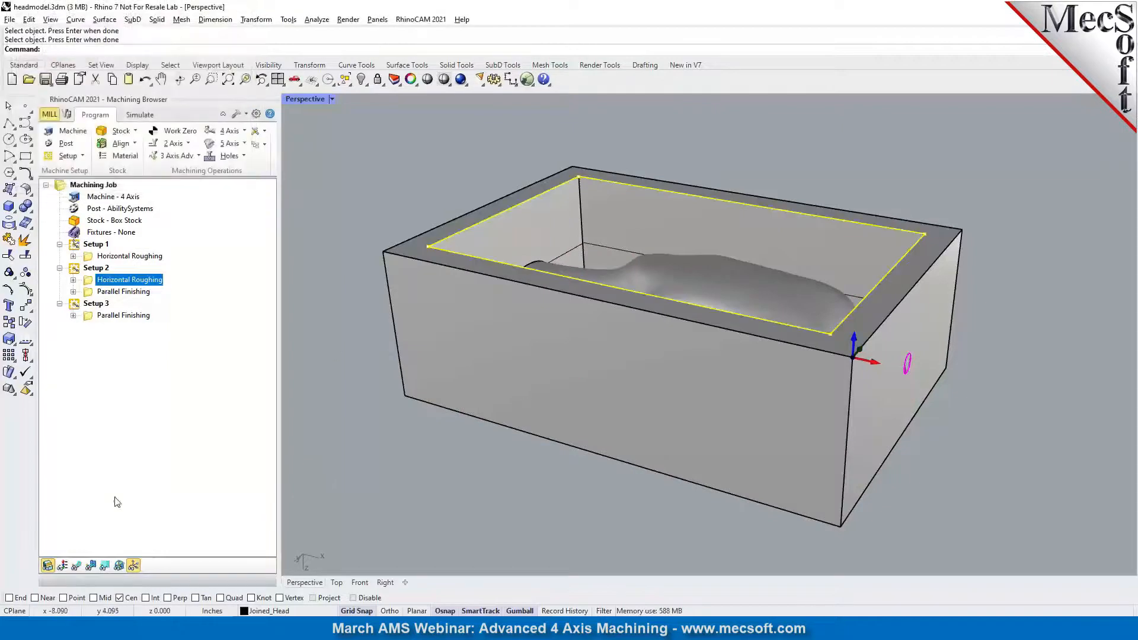
Display the toolpath of Setup 2's Horizontal Roughing operation and examine it inside the box cavity.
left_click(77, 566)
right_click_drag(561, 328, 581, 409)
scroll(581, 409, "down", 10)
scroll(539, 288, "up", 8)
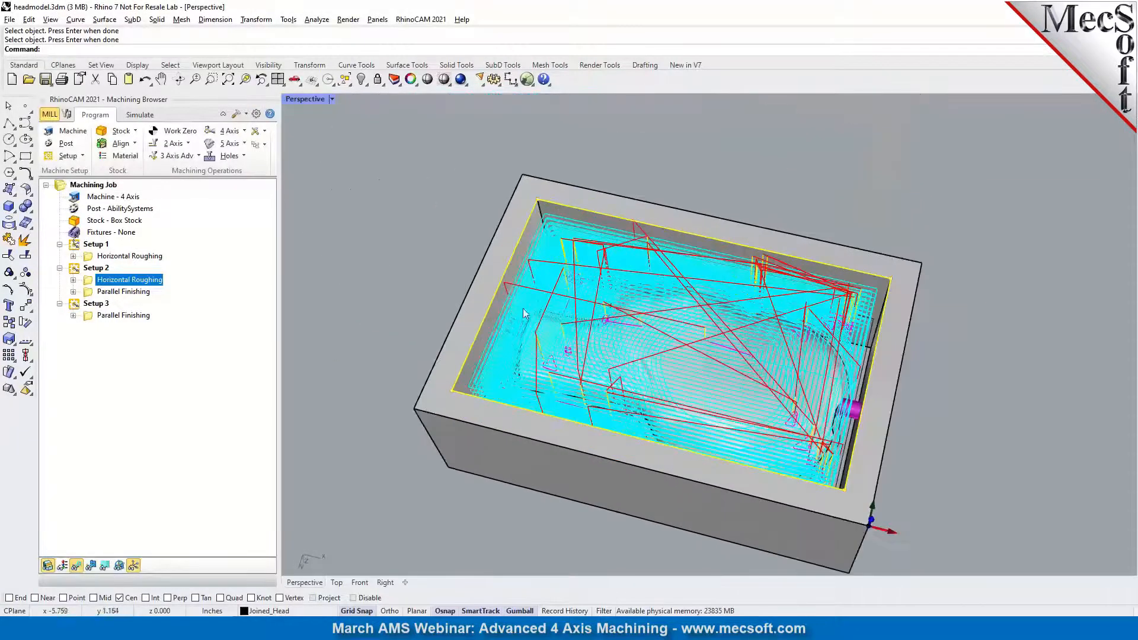
Simulate Setup 2's Horizontal Roughing operation to the end, hide the toolpath and inspect the roughed cavity in the stock.
left_click(145, 117)
left_click(144, 144)
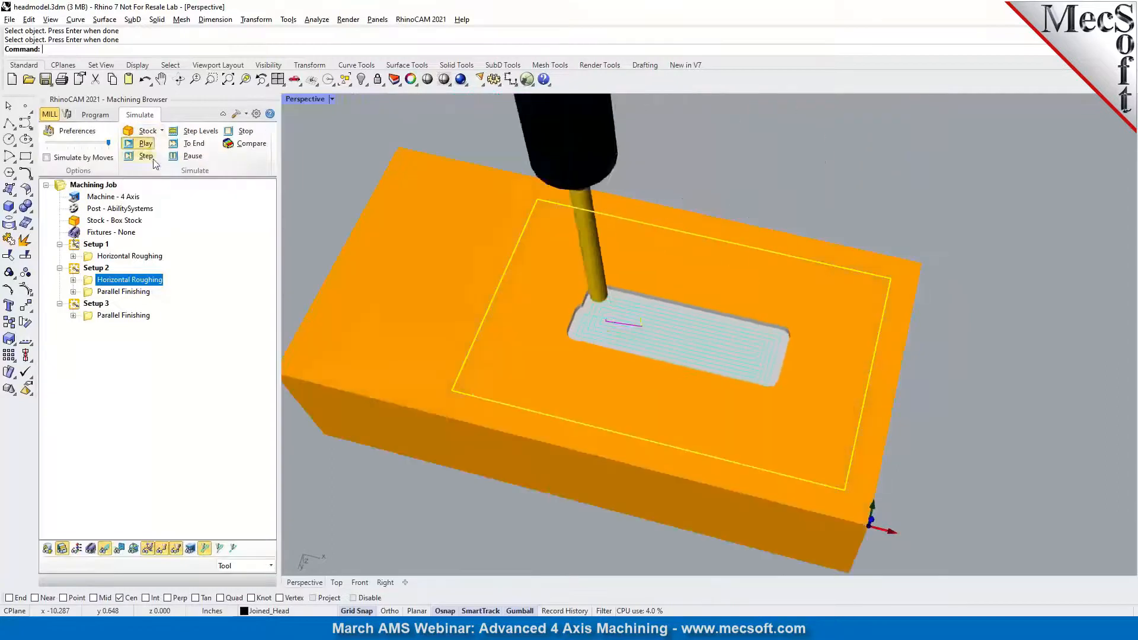
left_click(178, 144)
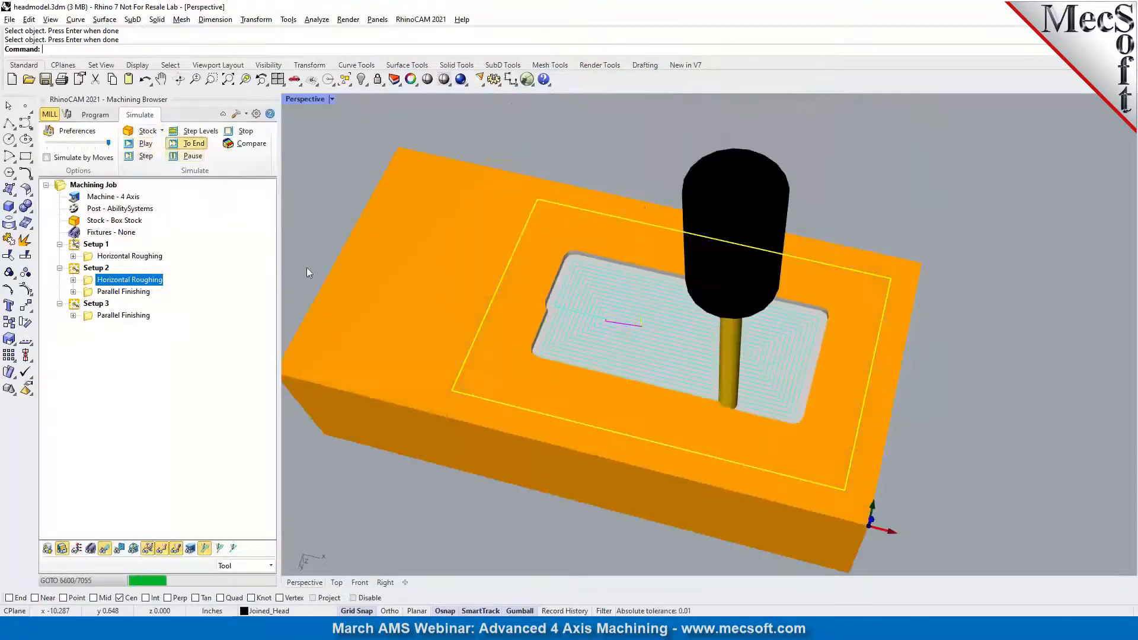
left_click(105, 549)
right_click_drag(488, 467, 522, 190)
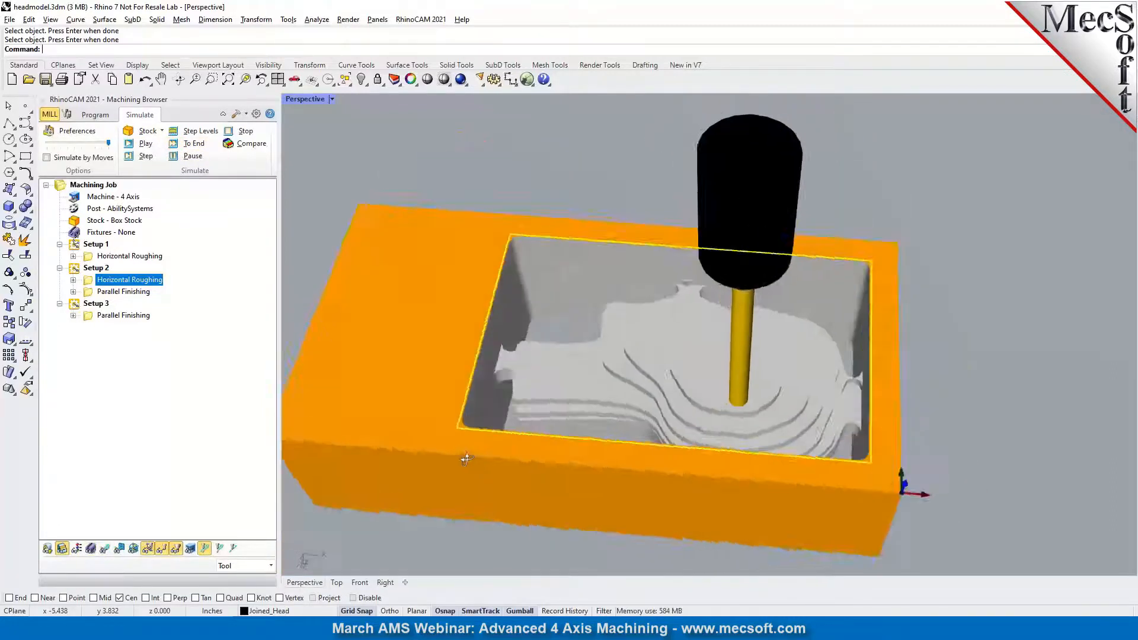
right_click_drag(466, 459, 612, 401)
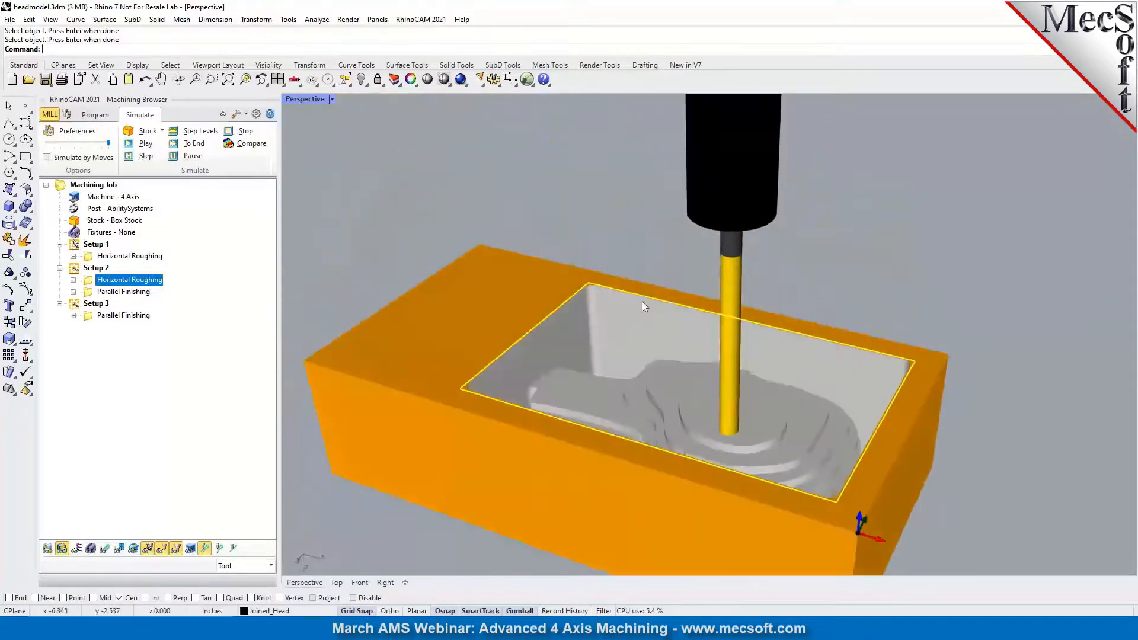
scroll(639, 311, "down", 5)
scroll(635, 321, "up", 2)
left_click(604, 196)
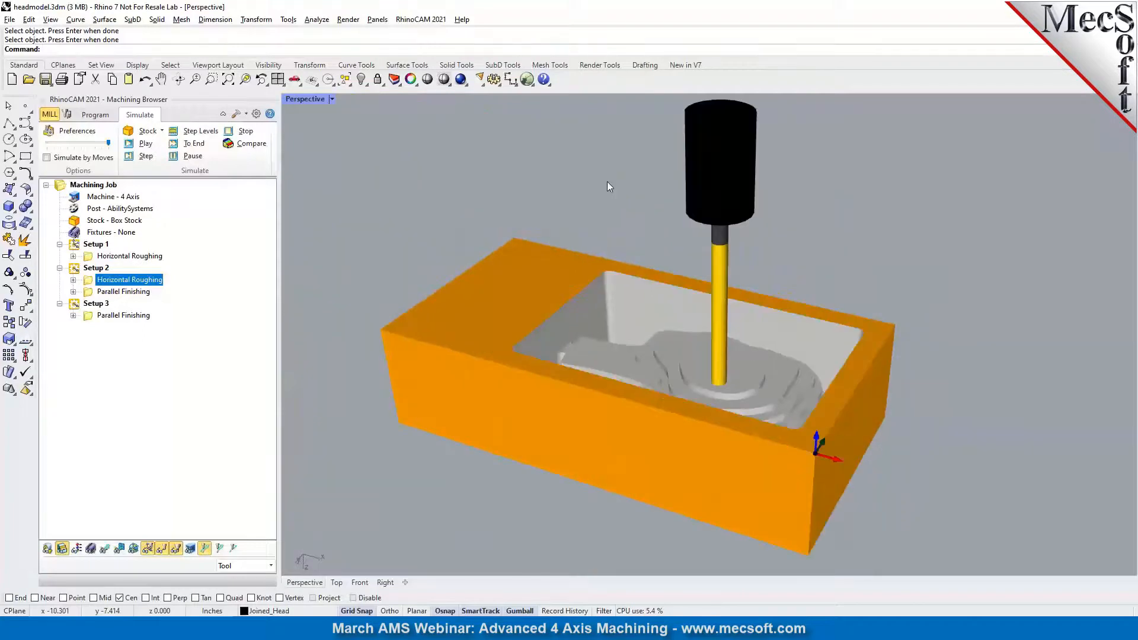
scroll(741, 393, "up", 2)
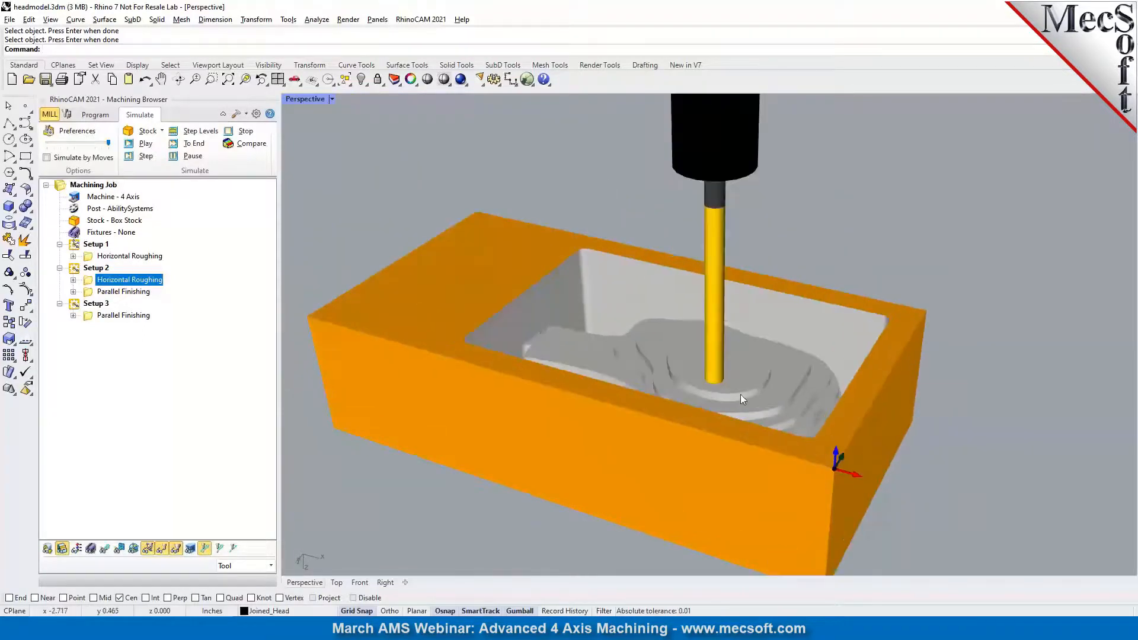
Select Setup 2's Parallel Finishing operation and display its toolpath over the head model to examine it.
left_click(109, 292)
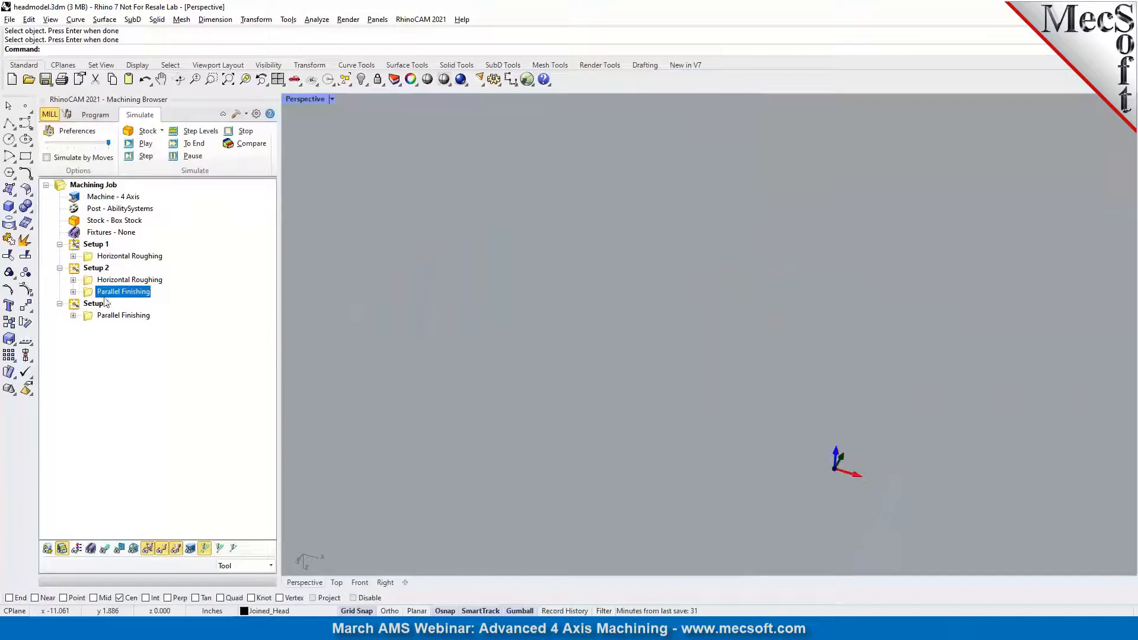
left_click(95, 115)
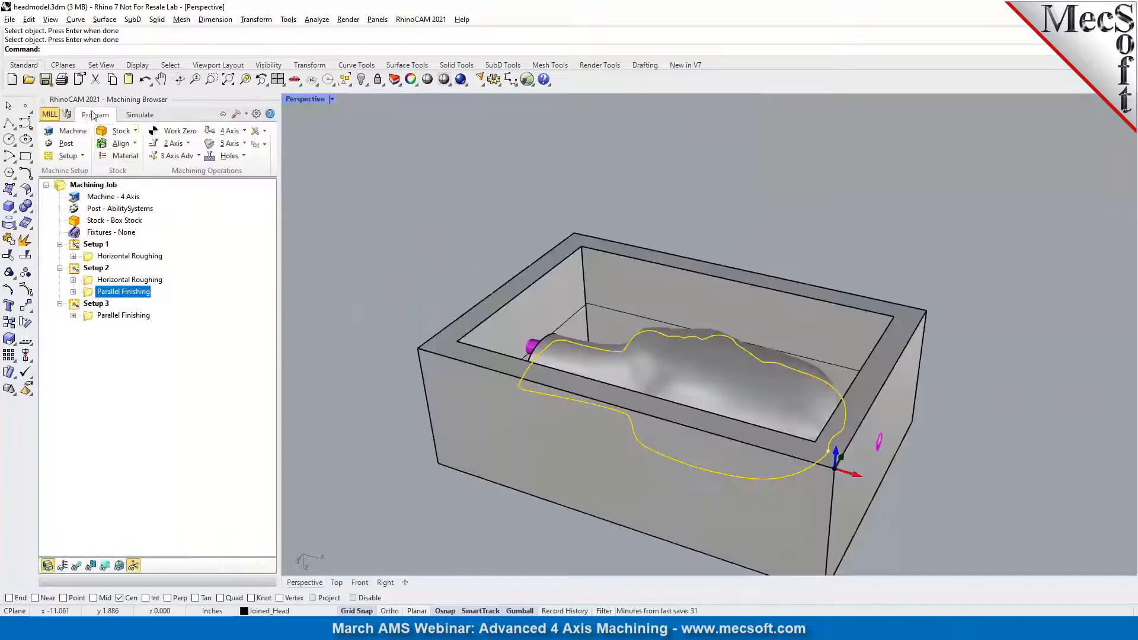
left_click(178, 156)
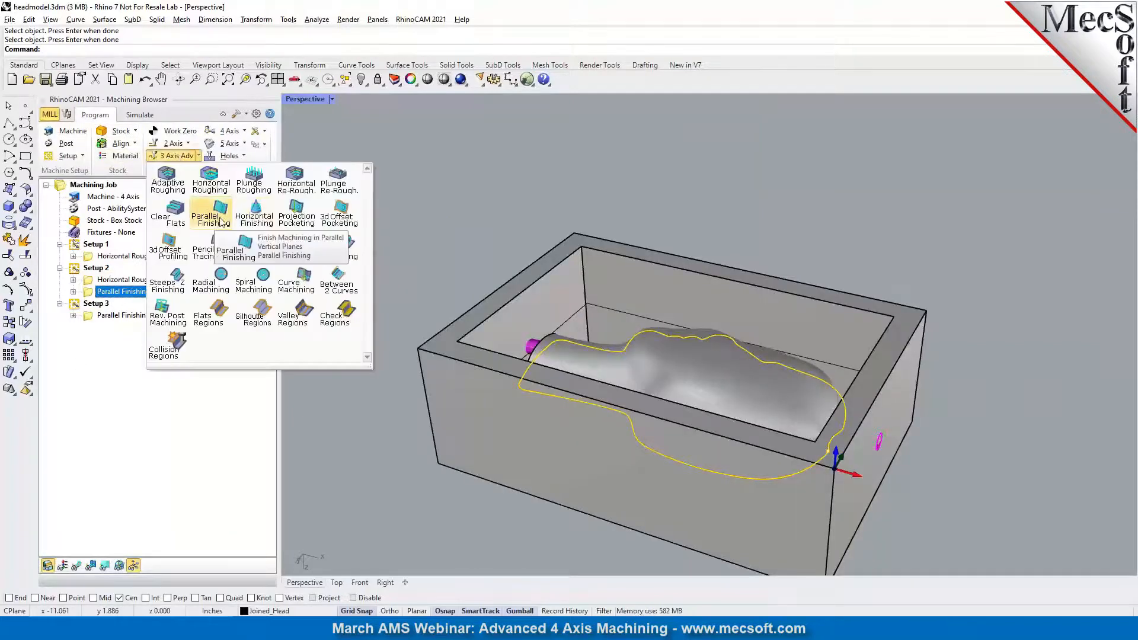
left_click(90, 295)
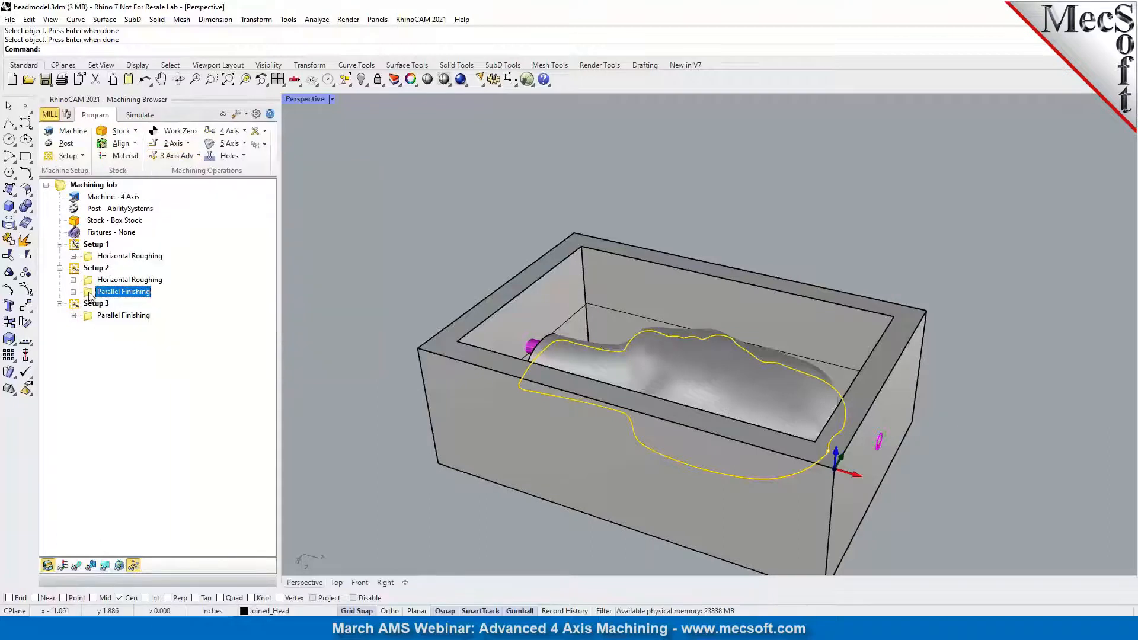
left_click(76, 565)
right_click_drag(645, 438, 622, 420)
Simulate Setup 2's Parallel Finishing operation to the end and inspect the finished head surface.
left_click(140, 114)
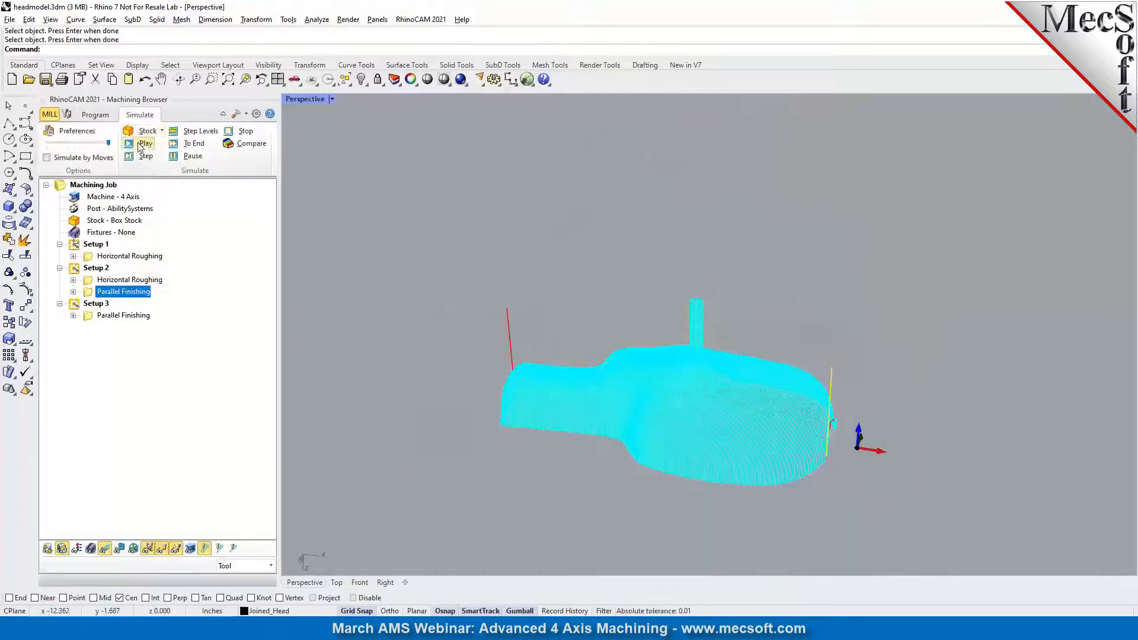
left_click(140, 145)
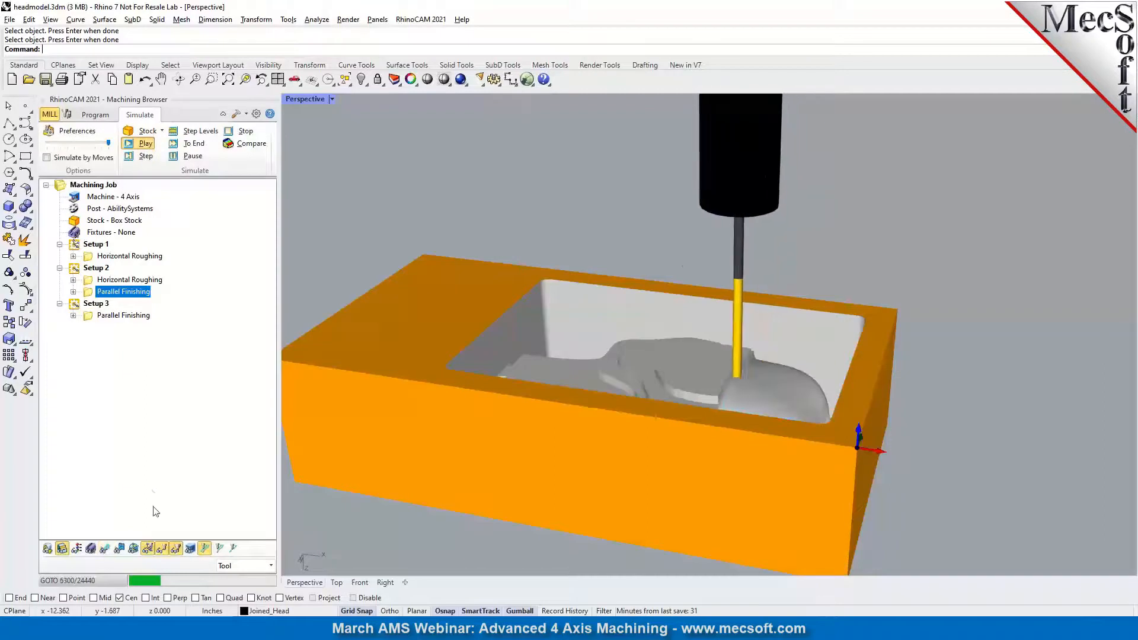
left_click(191, 144)
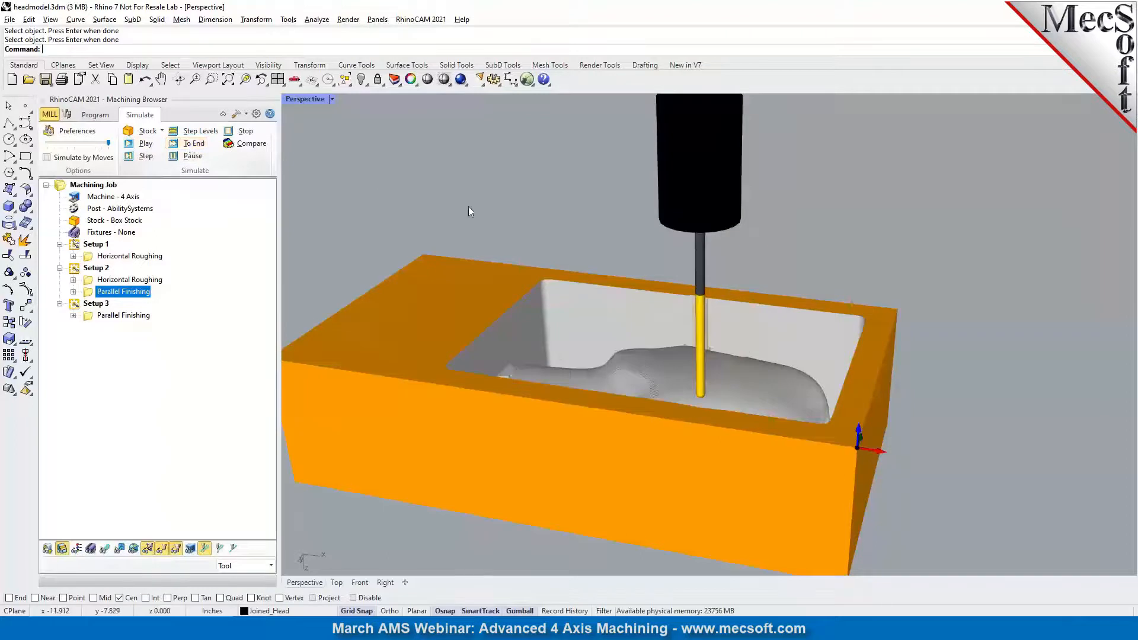
right_click_drag(594, 380, 695, 377)
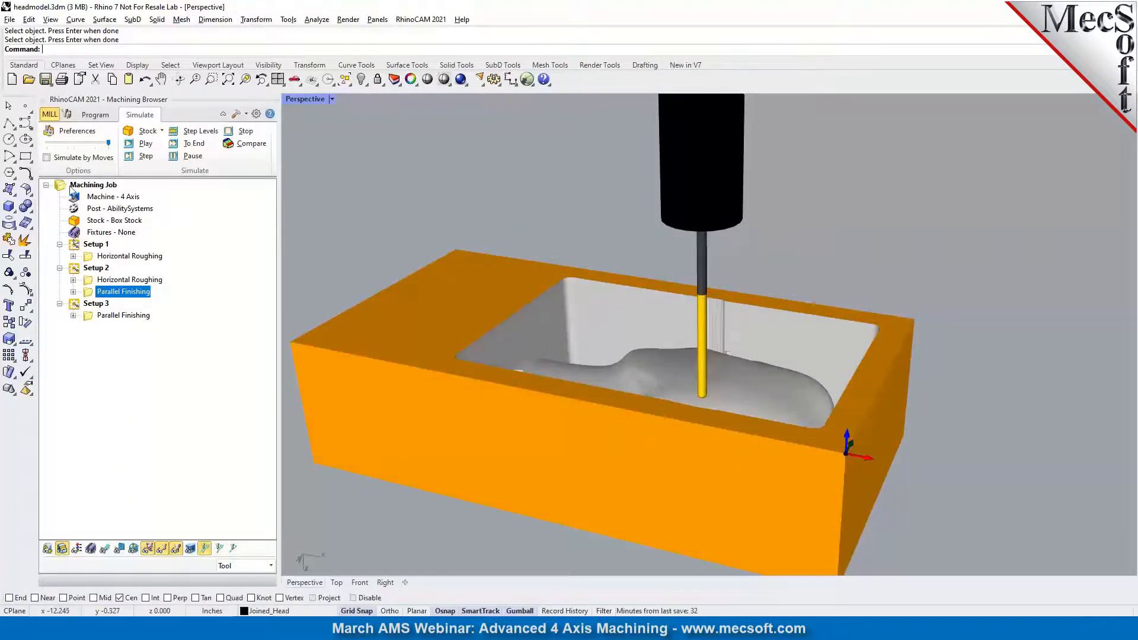
Try a rotate table setup with the table rotation angle set to 0, preview its axes and discard it.
left_click(94, 118)
left_click(83, 155)
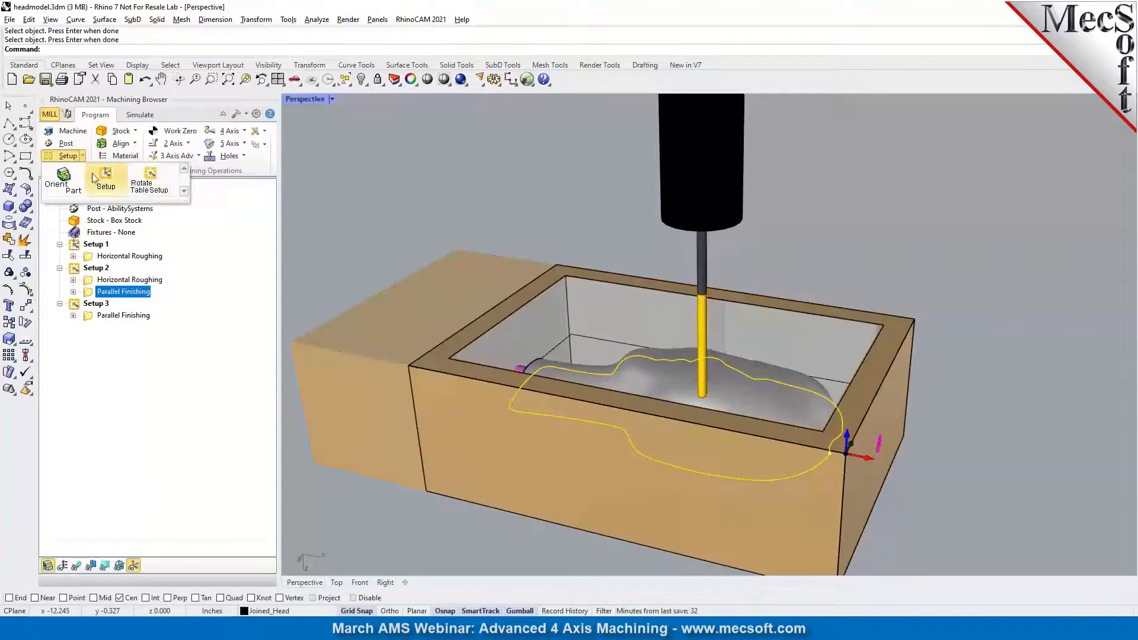
left_click(145, 212)
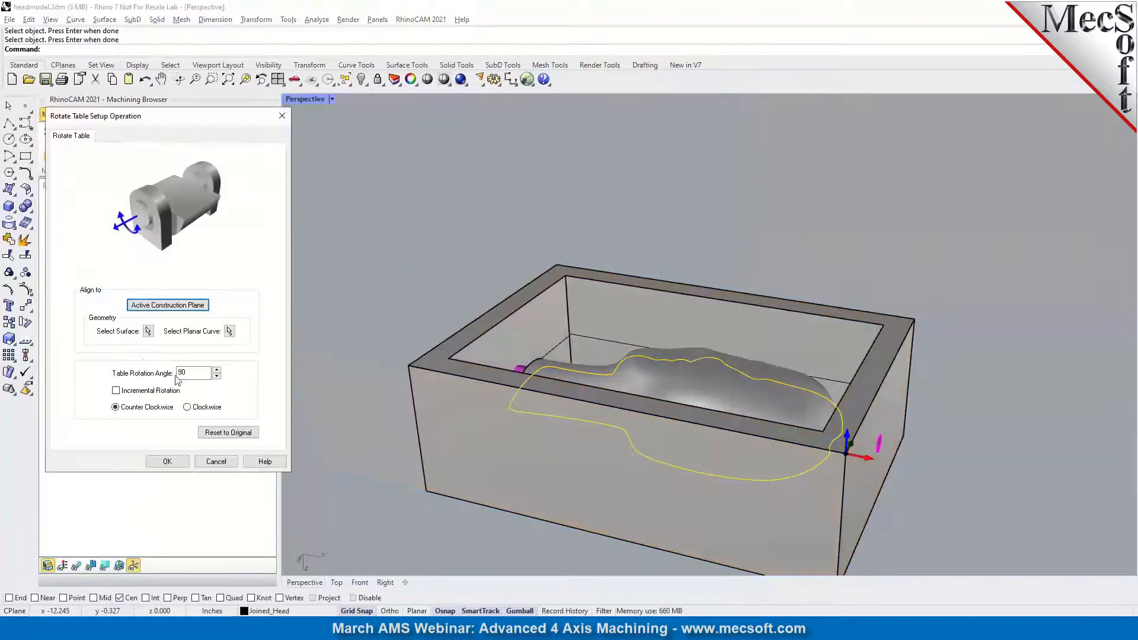
type("0")
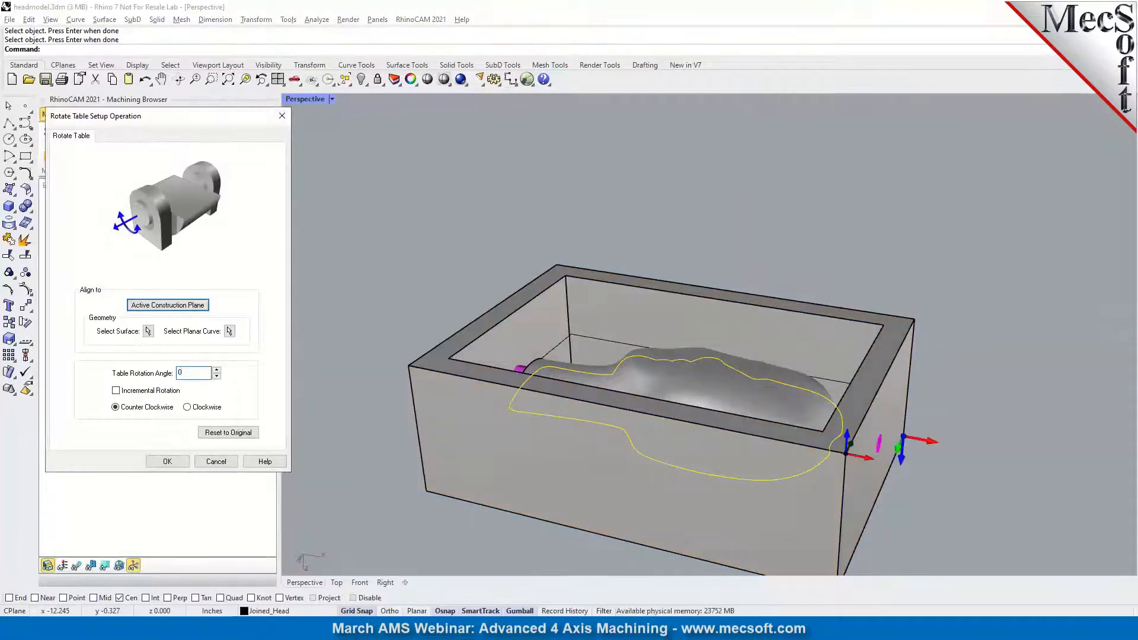
left_click(209, 461)
Select Setup 3's Parallel Finishing operation and examine the head's orientation and the silhouette machining region.
left_click(113, 316)
right_click_drag(683, 450, 734, 407)
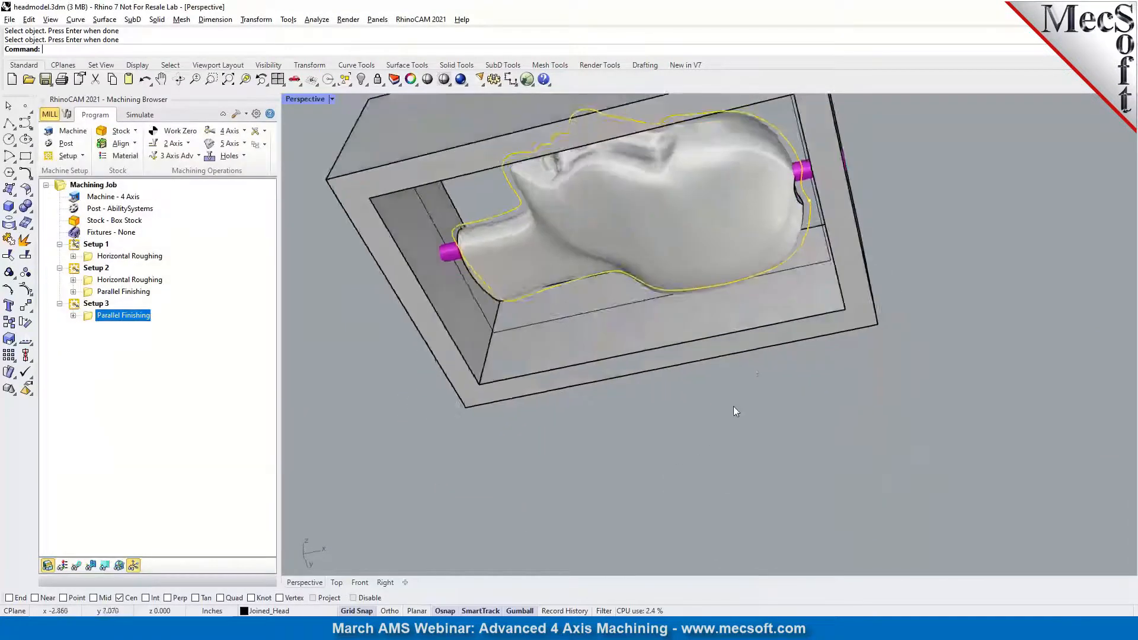
scroll(734, 406, "down", 8)
right_click_drag(704, 334, 702, 471)
scroll(685, 343, "up", 8)
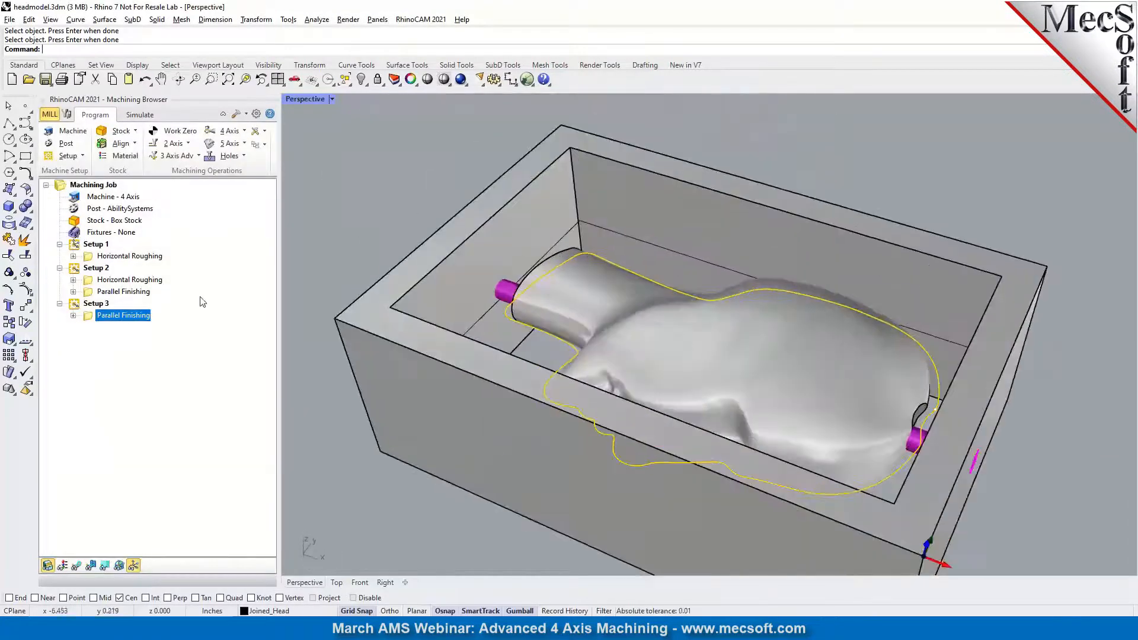
Display the toolpath of Setup 3's Parallel Finishing, simulate the operation to the end with the toolpath hidden, and inspect the cut stock.
left_click(76, 565)
right_click_drag(662, 429, 675, 372)
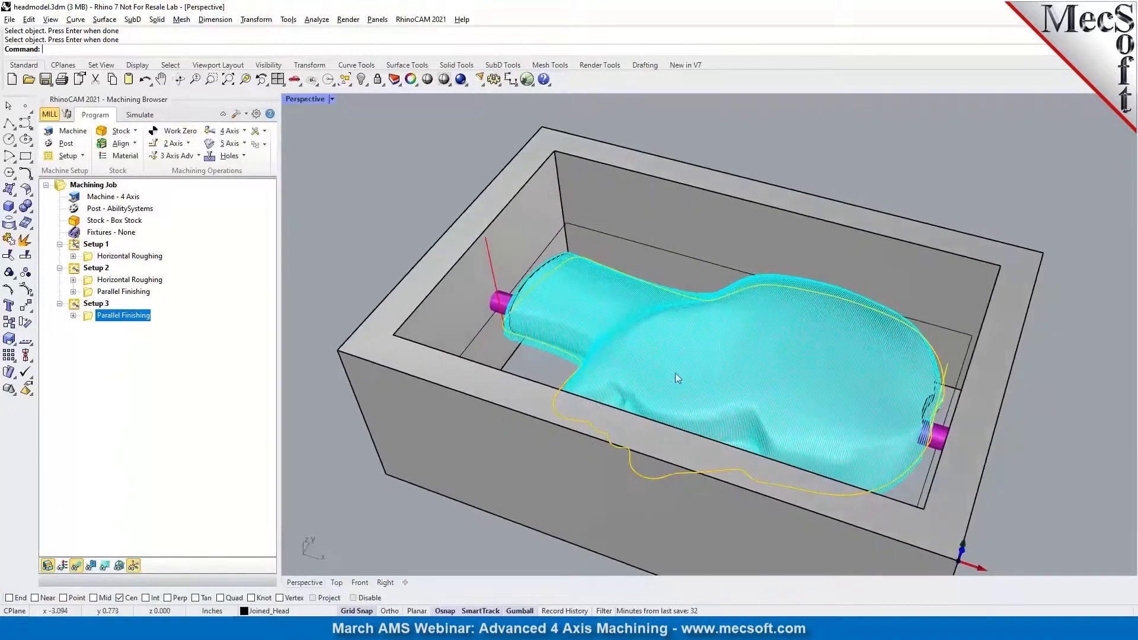
left_click(140, 115)
left_click(145, 144)
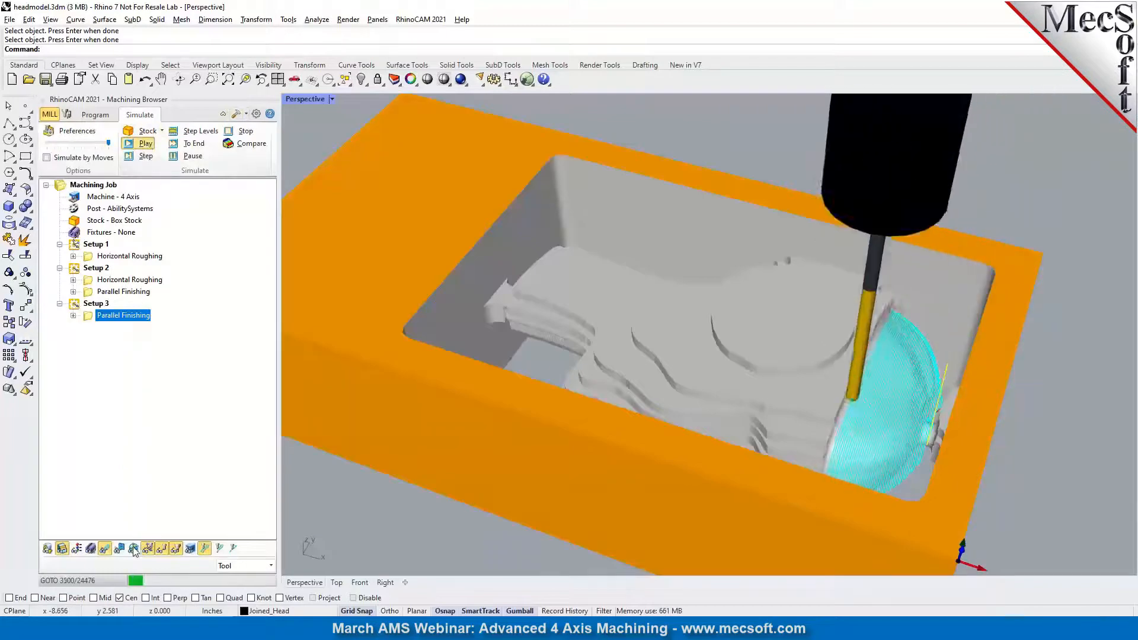
left_click(106, 549)
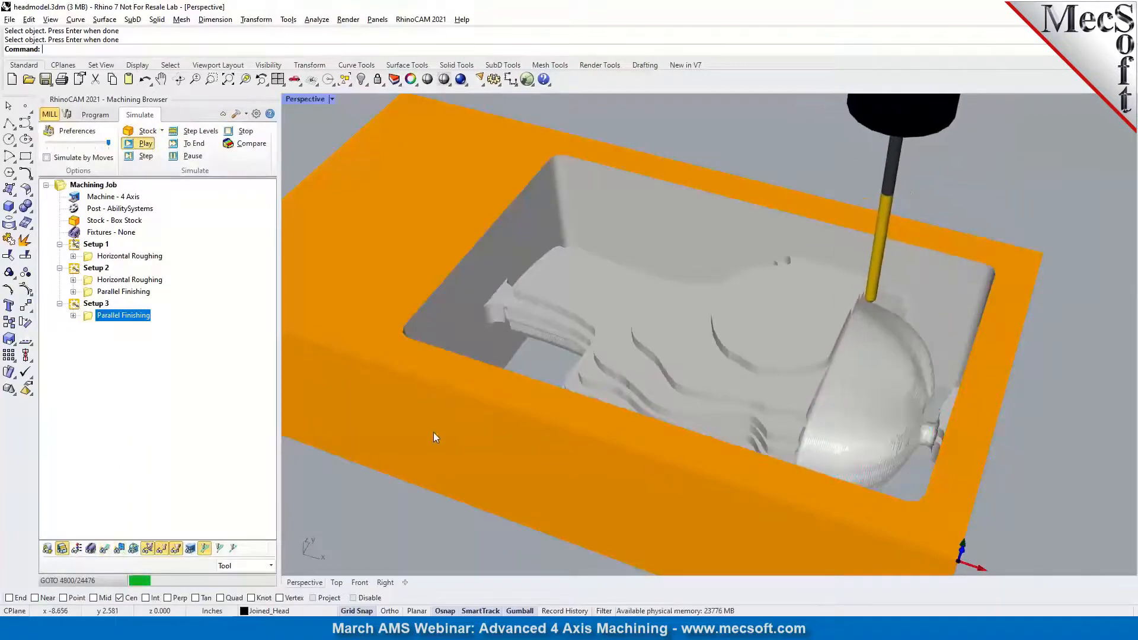
left_click(188, 157)
left_click(193, 144)
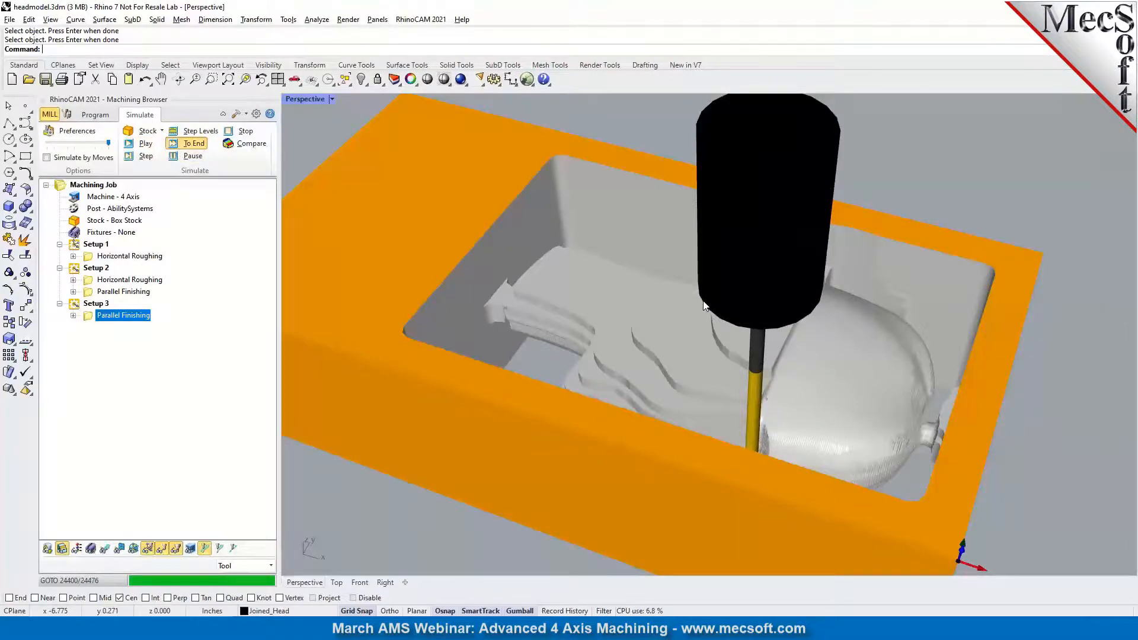
scroll(702, 304, "down", 4)
right_click_drag(704, 305, 757, 334)
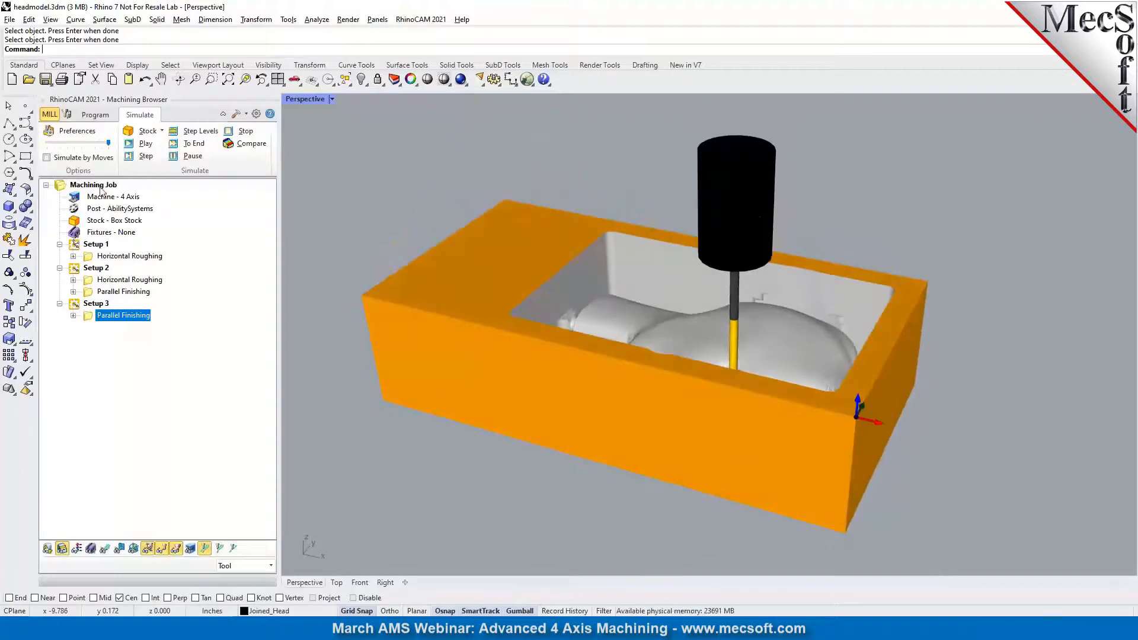
Set the machining job's current post-processor to the legacy post Fanuc0m.
left_click(93, 184)
left_click(94, 114)
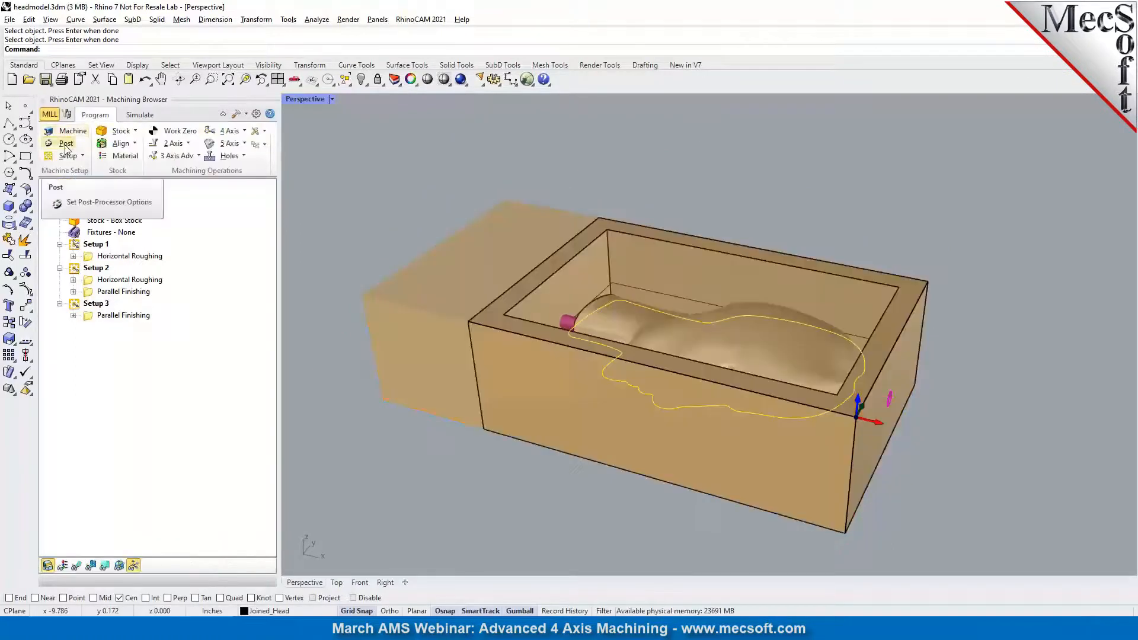
left_click(67, 146)
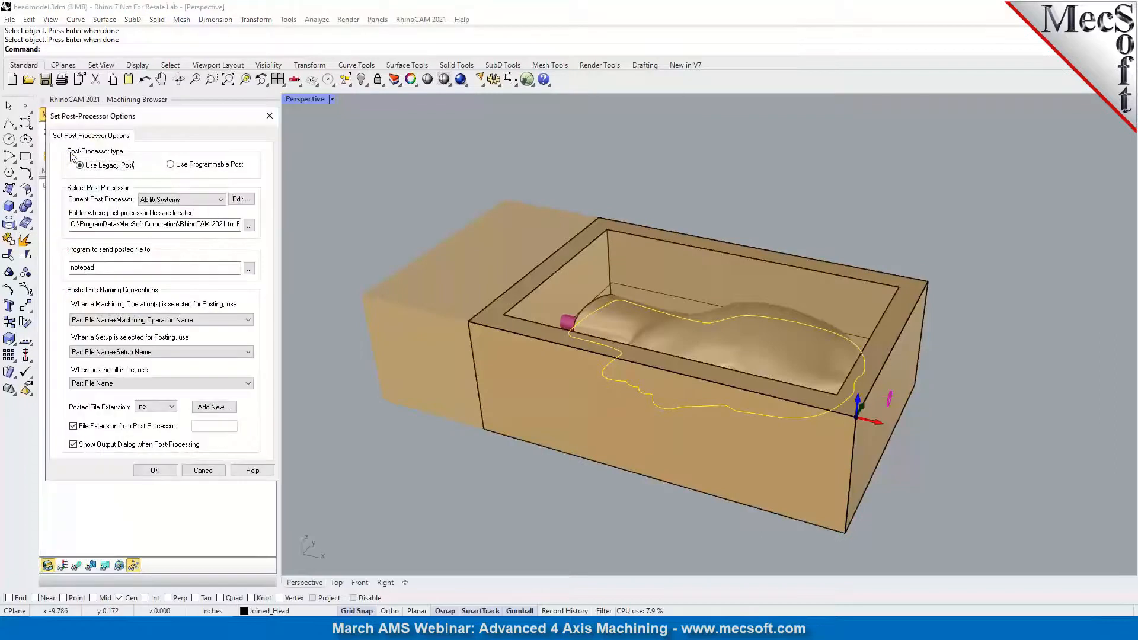
left_click(216, 201)
left_click_drag(219, 228, 214, 291)
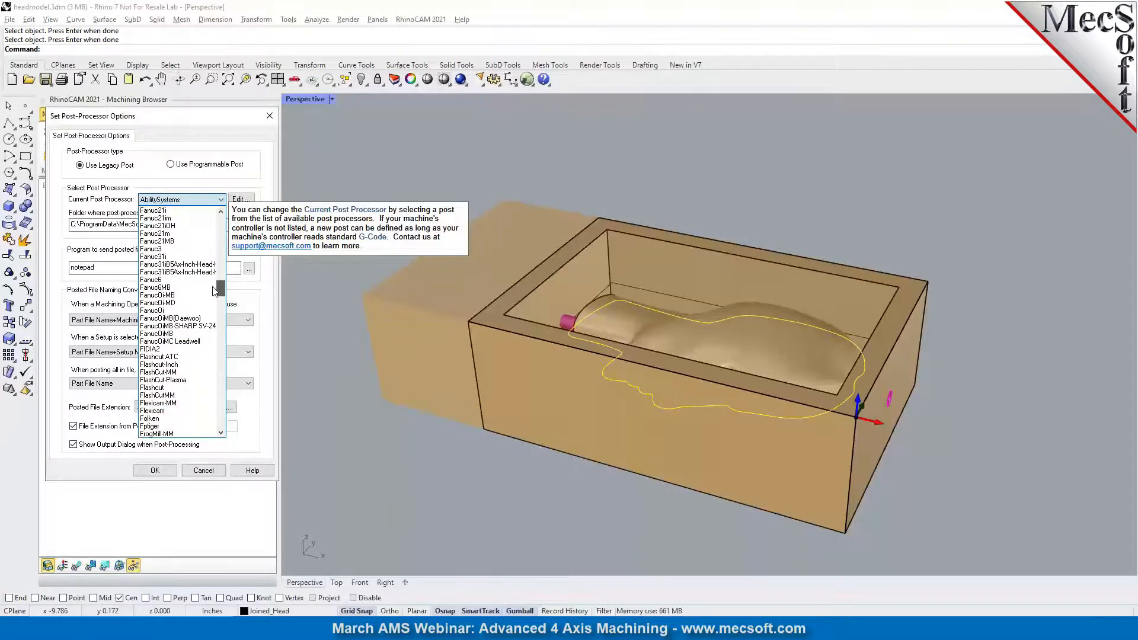
mouse_move(214, 290)
left_mouse_down()
mouse_move(215, 299)
mouse_move(215, 278)
left_mouse_up()
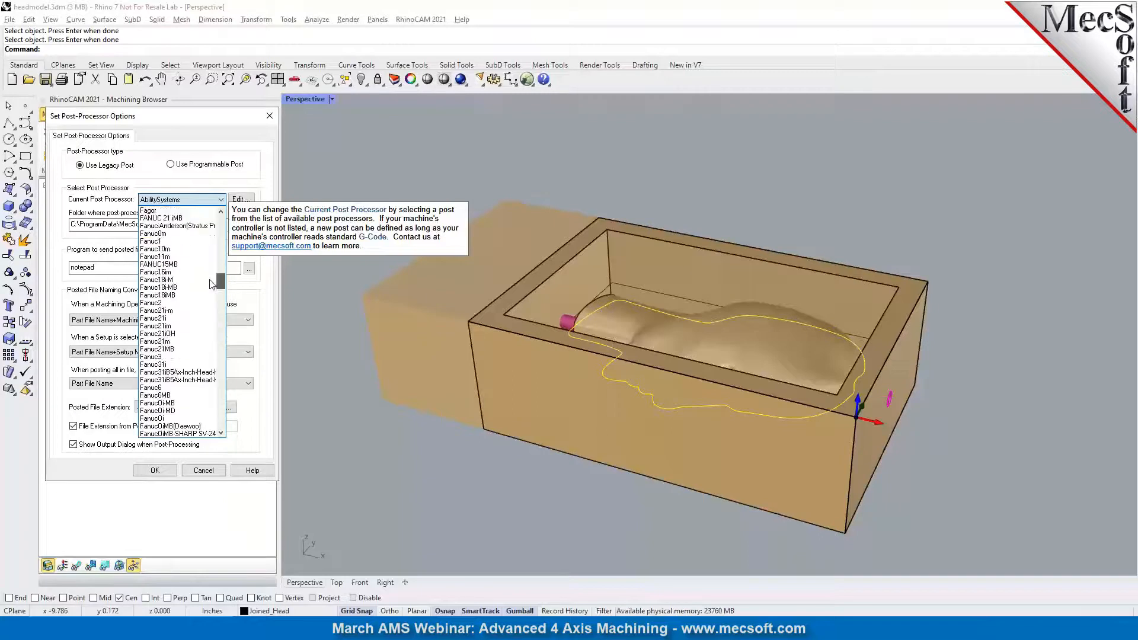
left_click(180, 239)
left_click(155, 470)
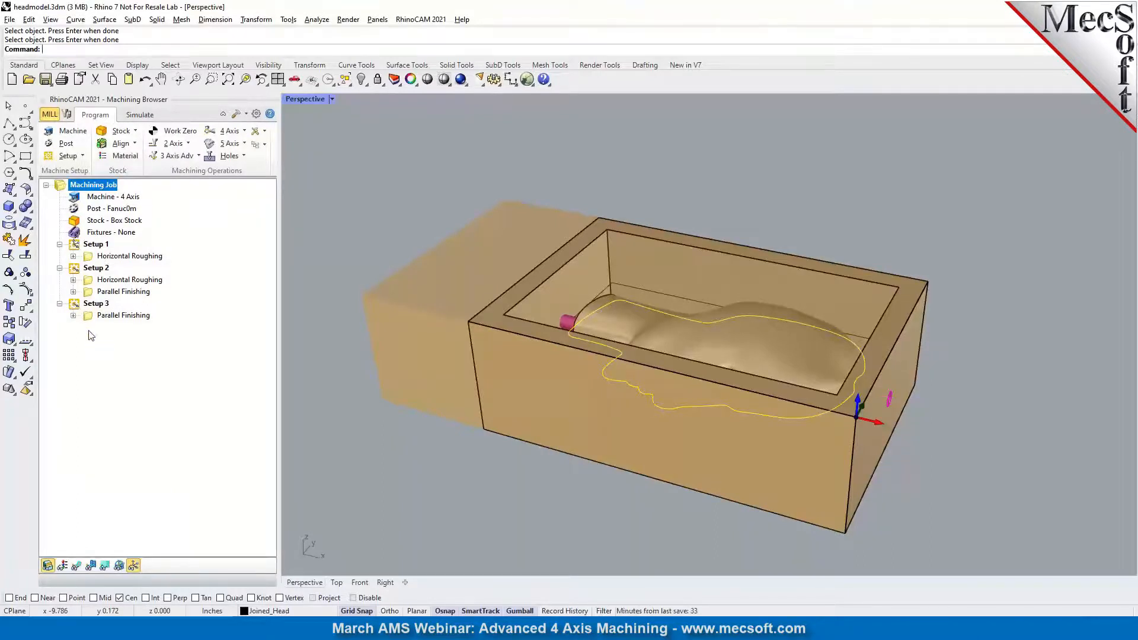
Post all operations of the machining job to headmodel.nc with the Fanuc0m post.
right_click(72, 187)
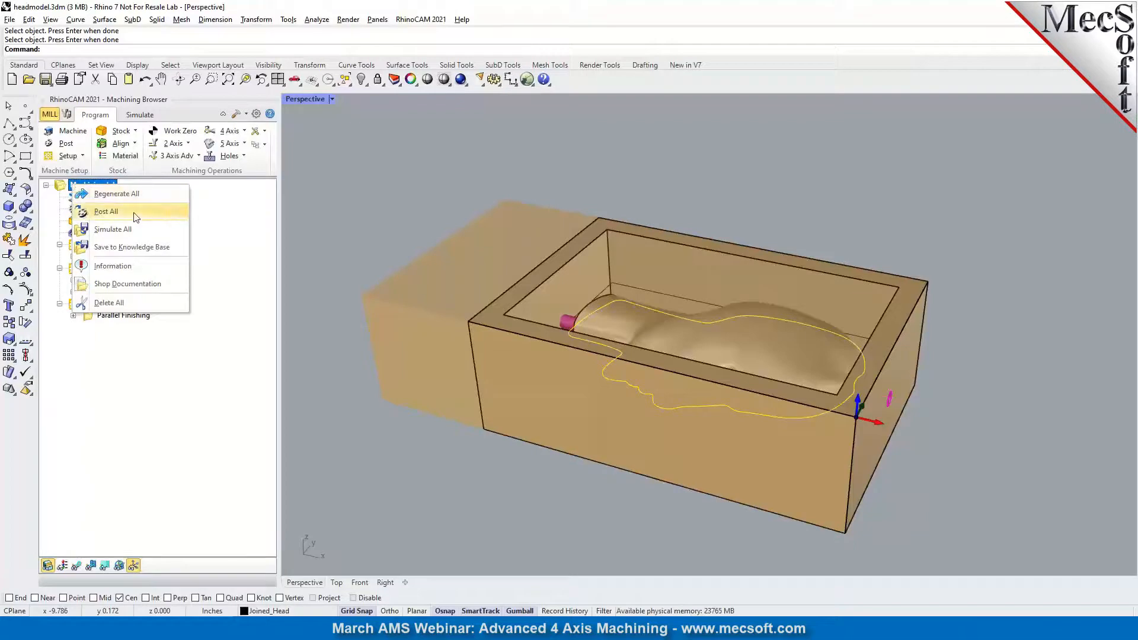
left_click(106, 211)
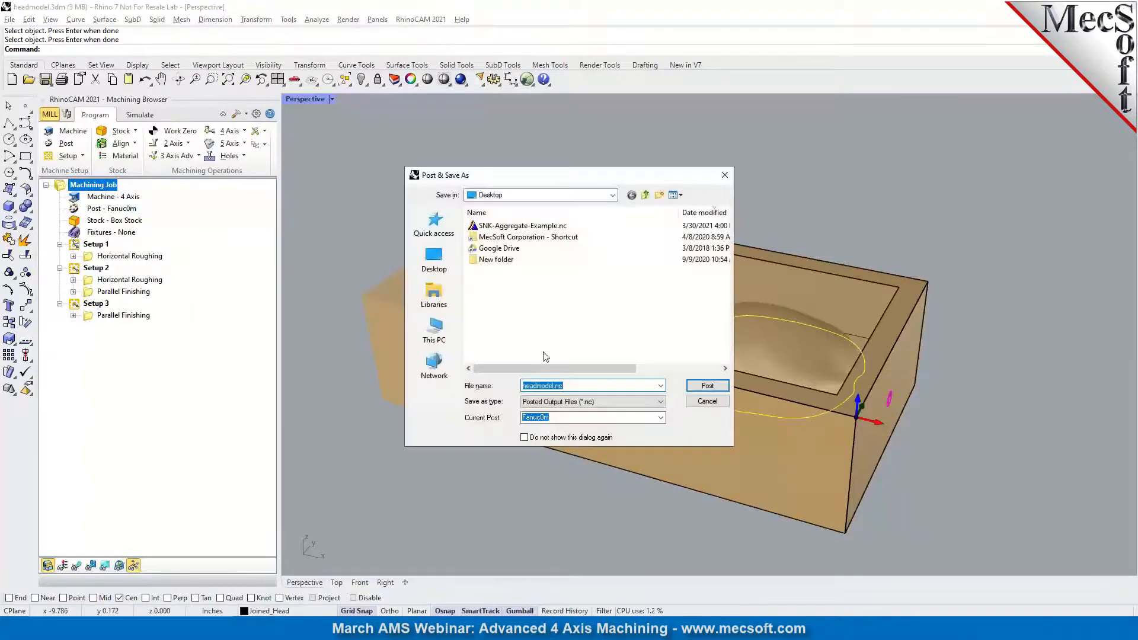
left_click(707, 386)
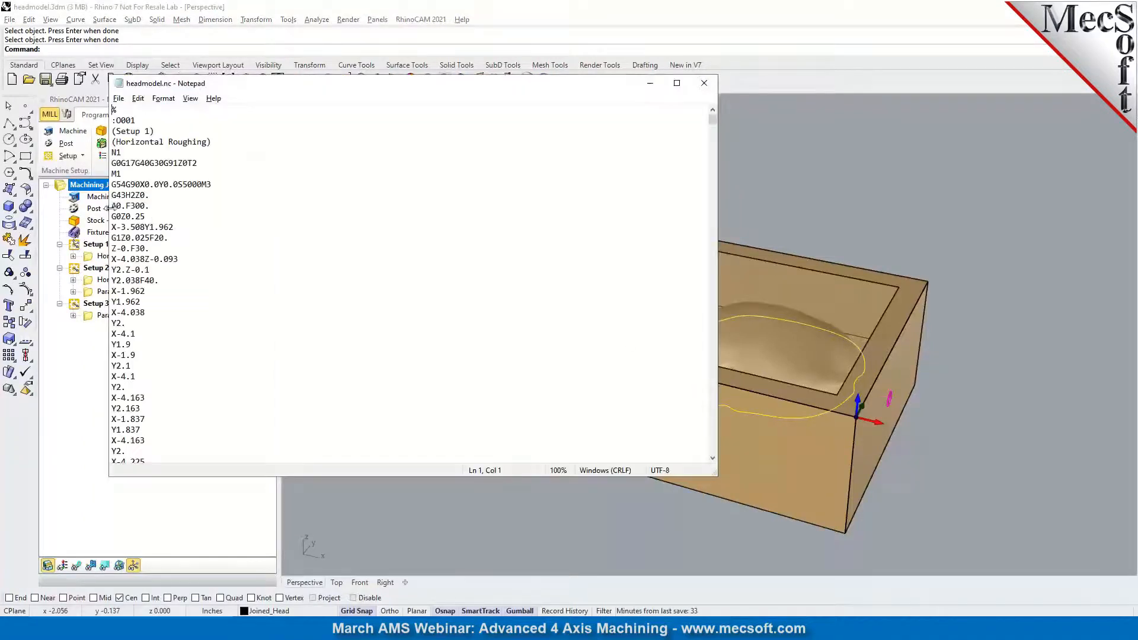
Search the posted G-code for A180 to examine the table rotation command for Setup 2.
left_click_drag(271, 90, 465, 96)
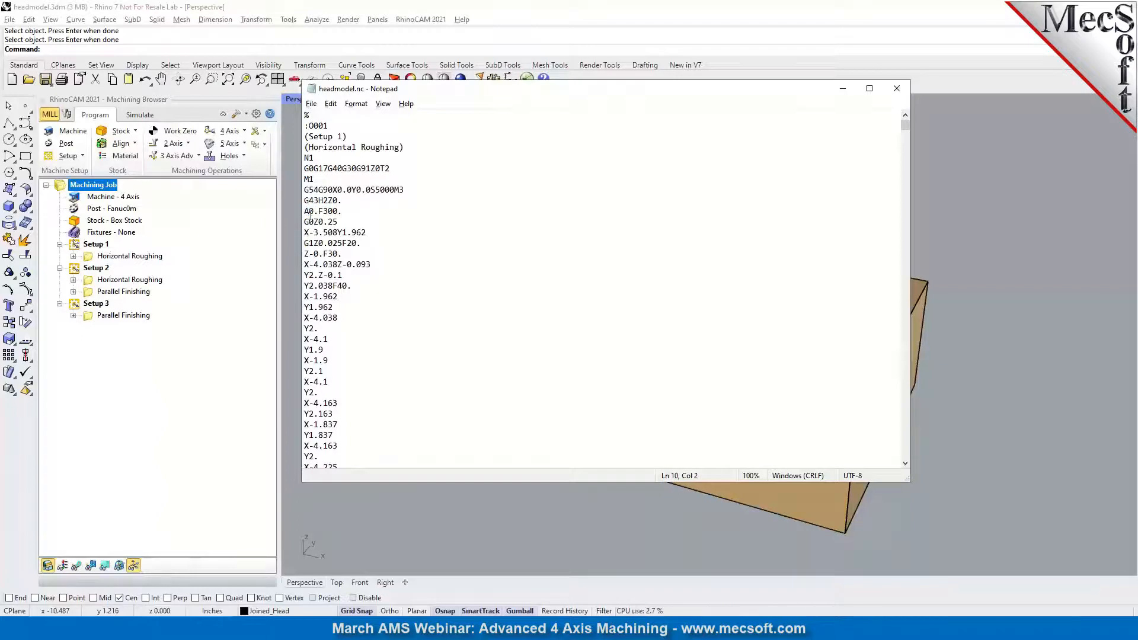
key("ctrl+f")
type("A")
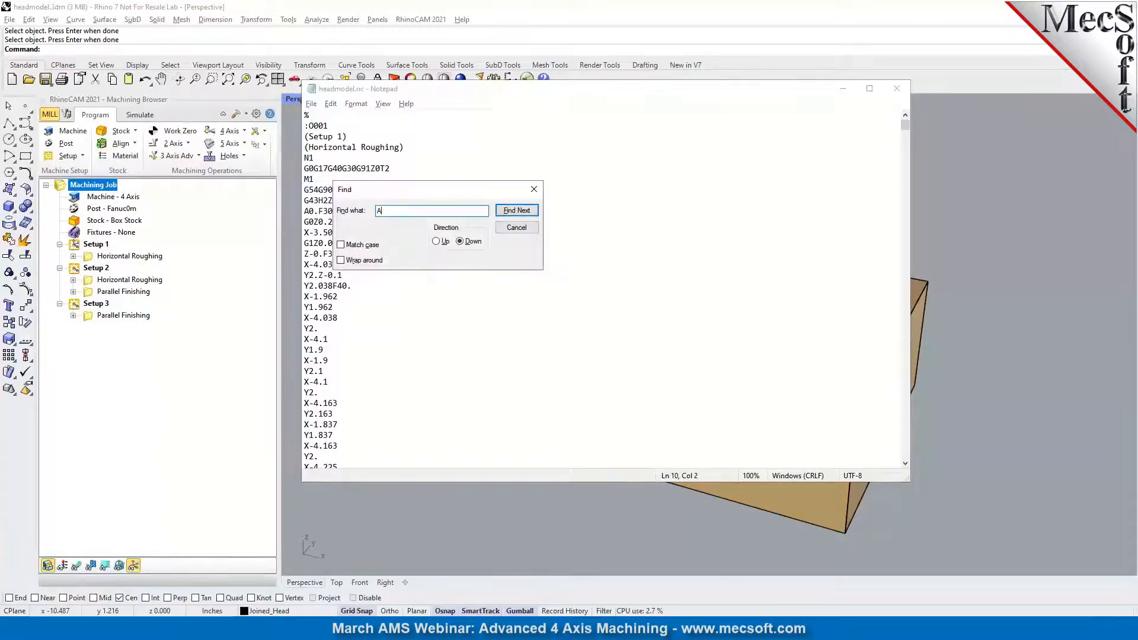
type("180")
key("Return")
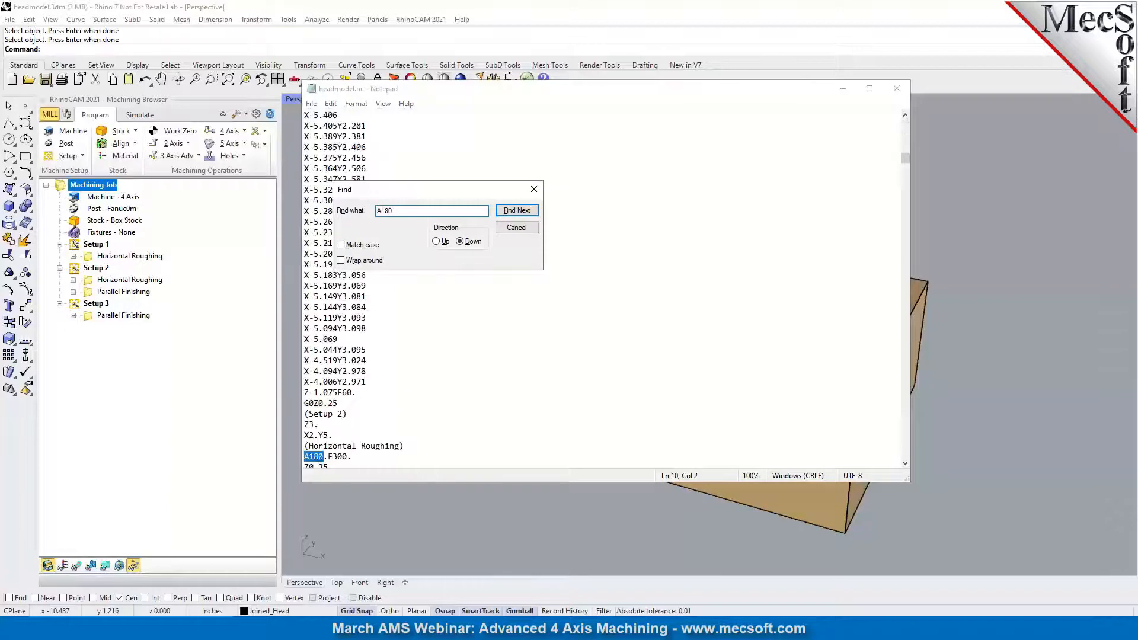
scroll(363, 413, "down", 3)
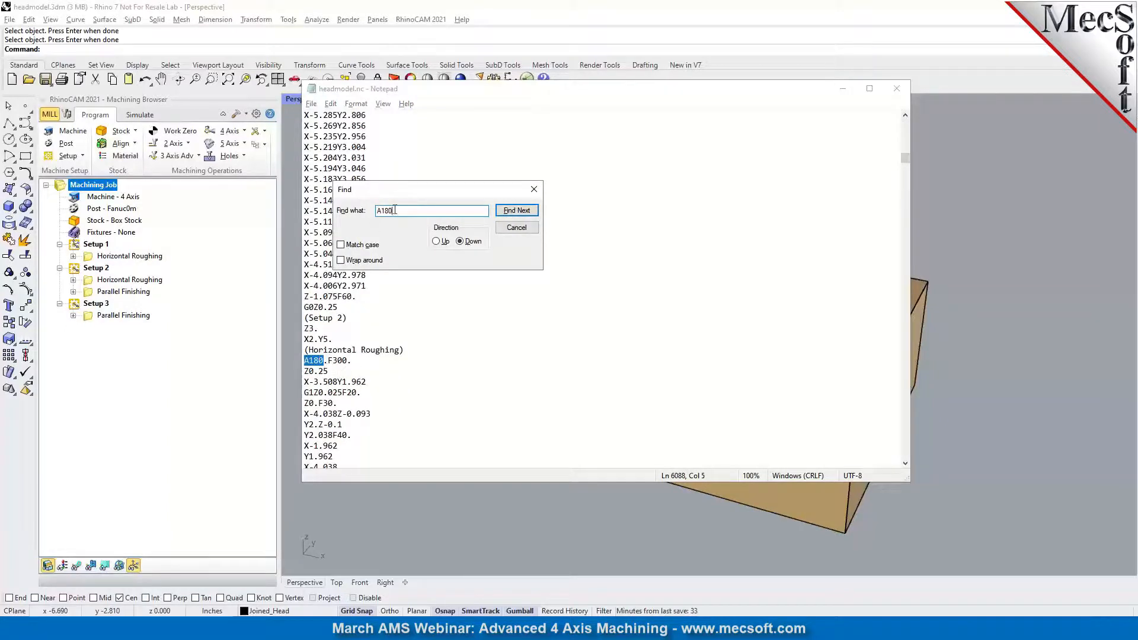
Search the posted G-code for A0 to examine Setup 3's rotation command, then close the file and clear the selection.
type("0")
left_click(508, 211)
left_click(510, 211)
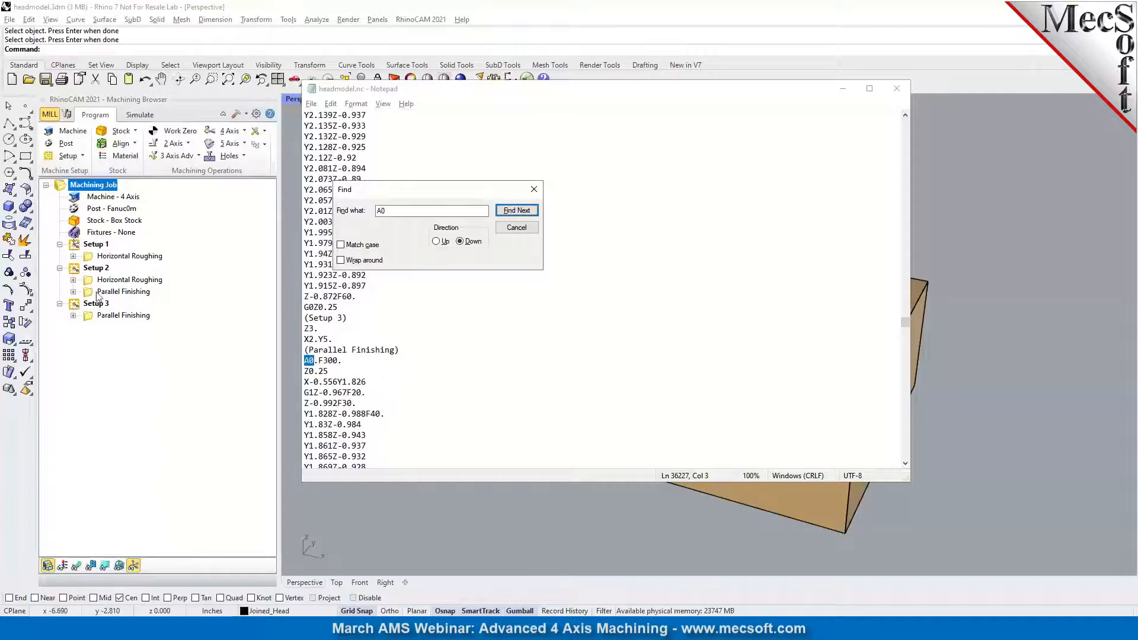
left_click(534, 190)
left_click(896, 88)
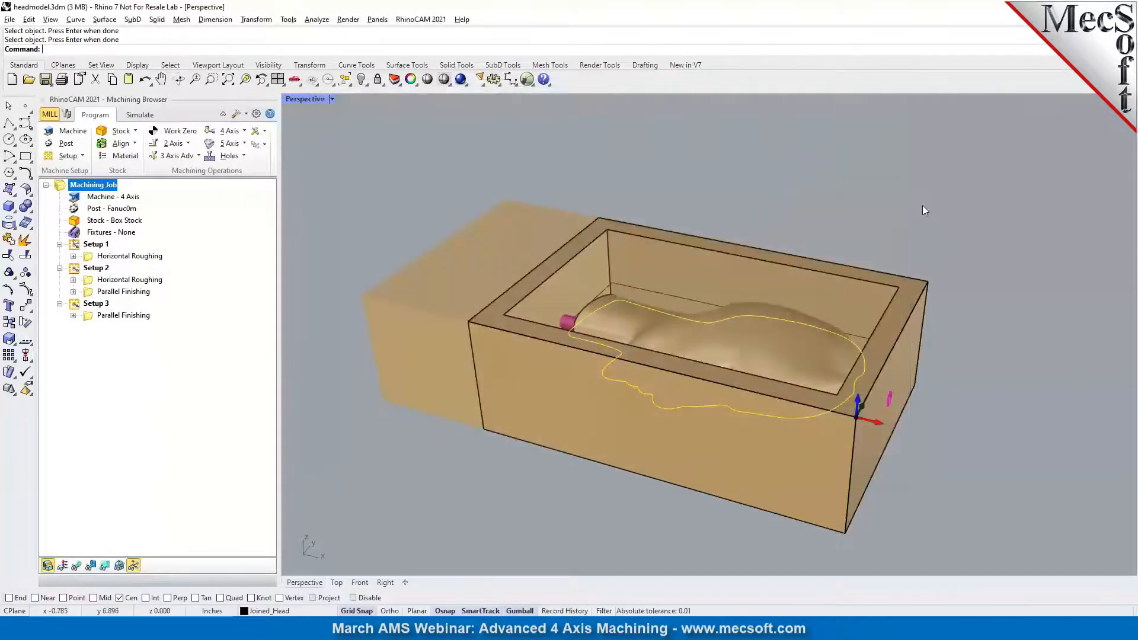
left_click(922, 205)
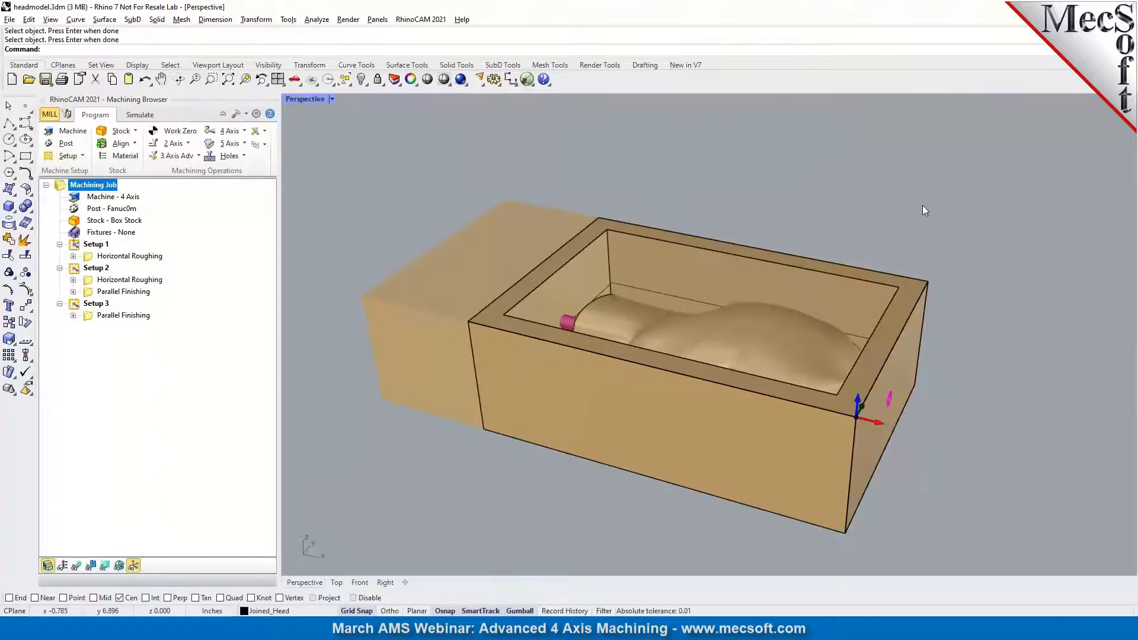
scroll(576, 317, "down", 2)
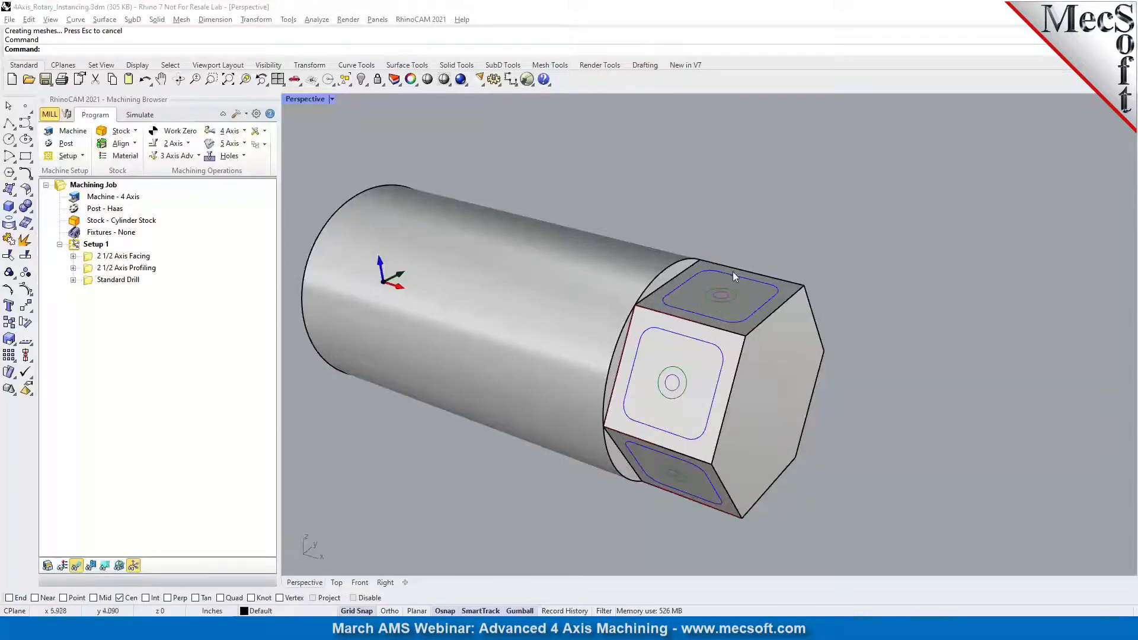
Examine the toolpaths of Setup 1's 2 1/2 Axis Facing, 2 1/2 Axis Profiling and Standard Drill on the hexagon's upper face.
left_click(126, 256)
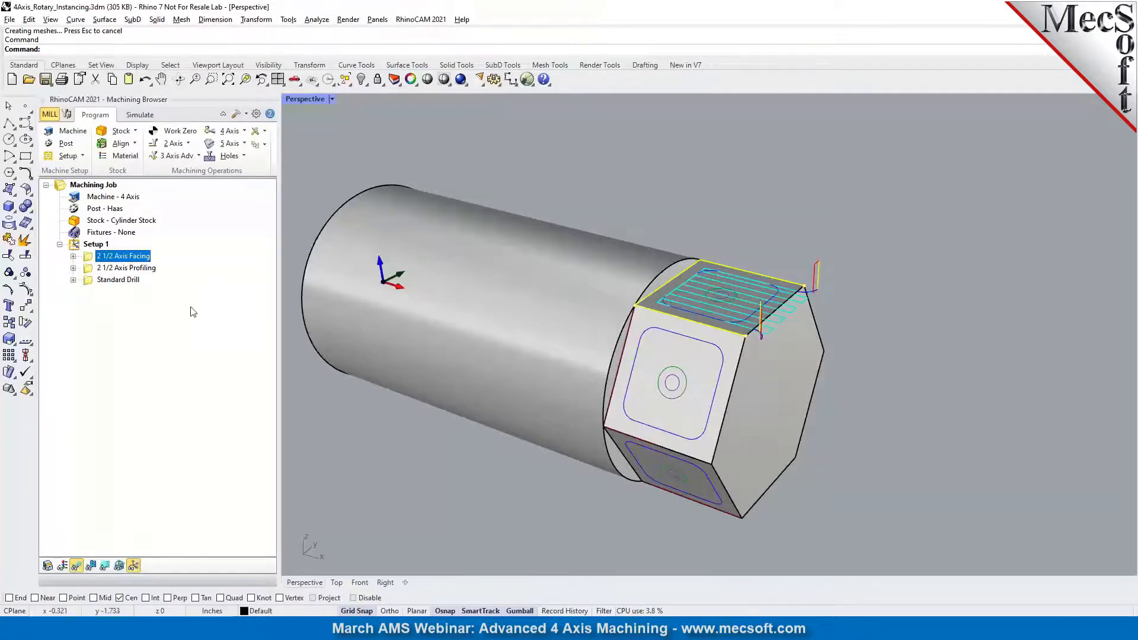
left_click(151, 269)
left_click(132, 282)
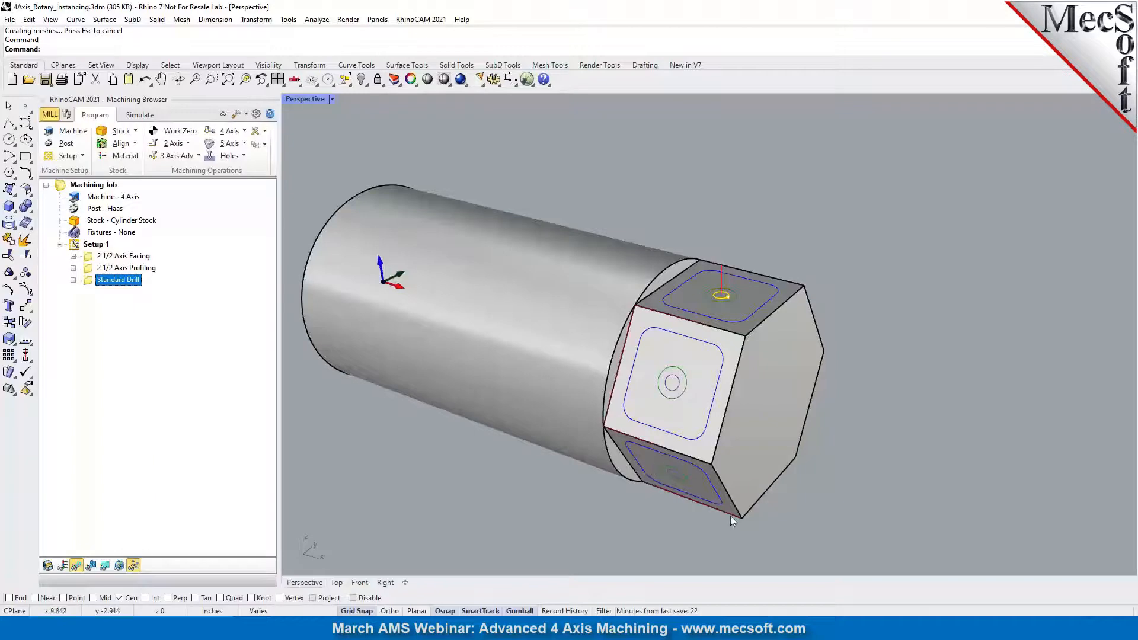
Create a rotate table setup aligned to the planar rounded-rectangle curve on the hexagonal end's light front-facing side.
left_click(83, 157)
left_click(148, 189)
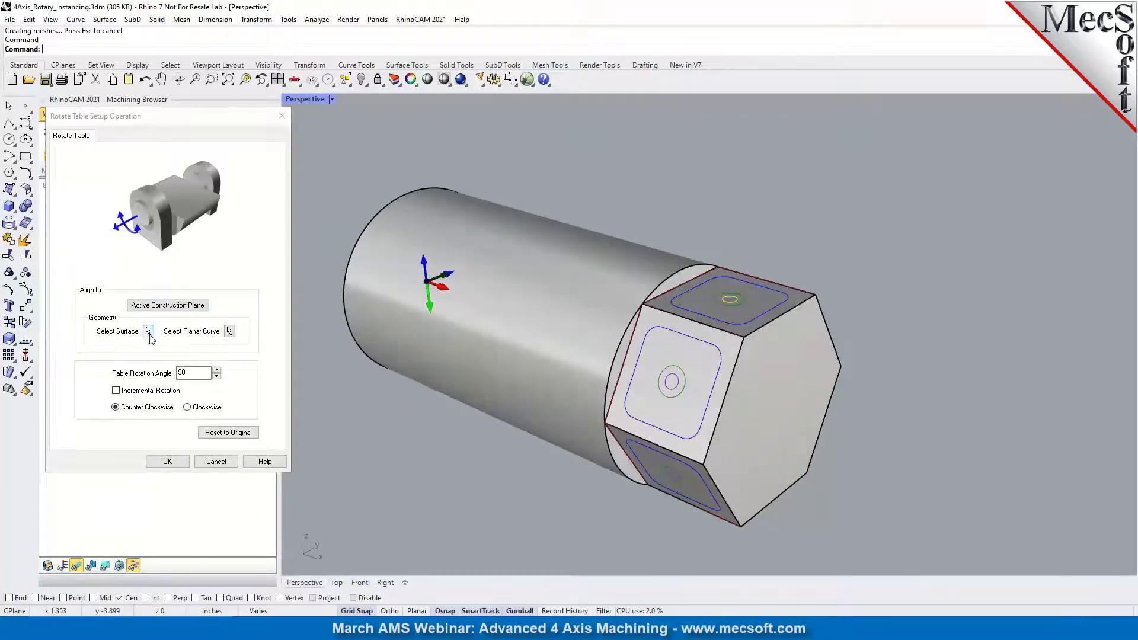
left_click(229, 335)
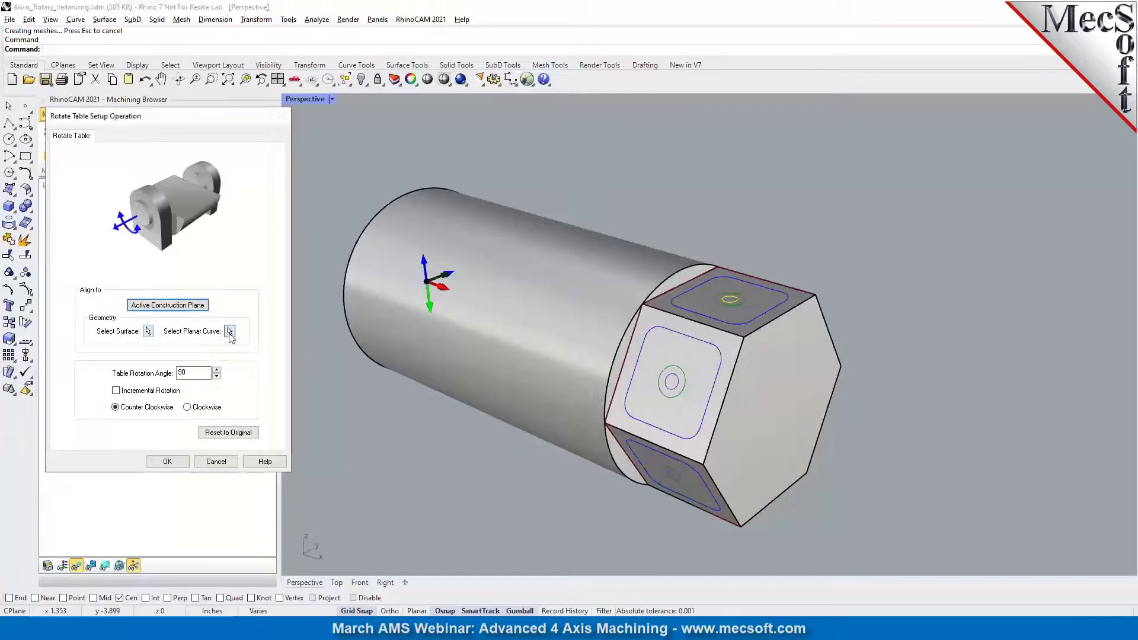
left_click(228, 333)
left_click(650, 330)
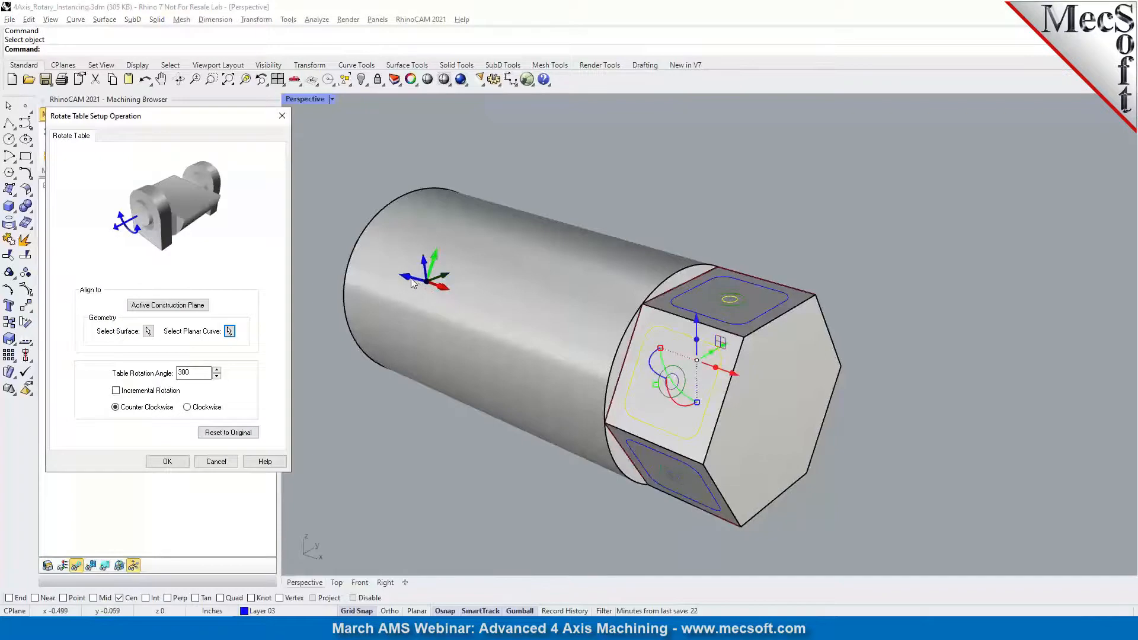
left_click(191, 372)
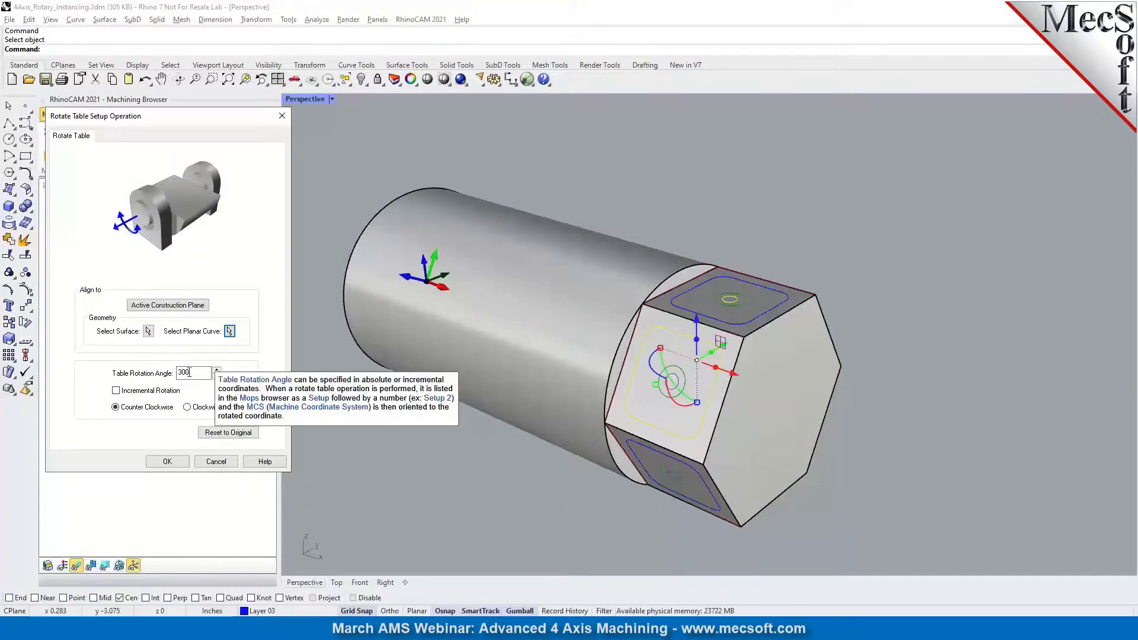
left_click(559, 499)
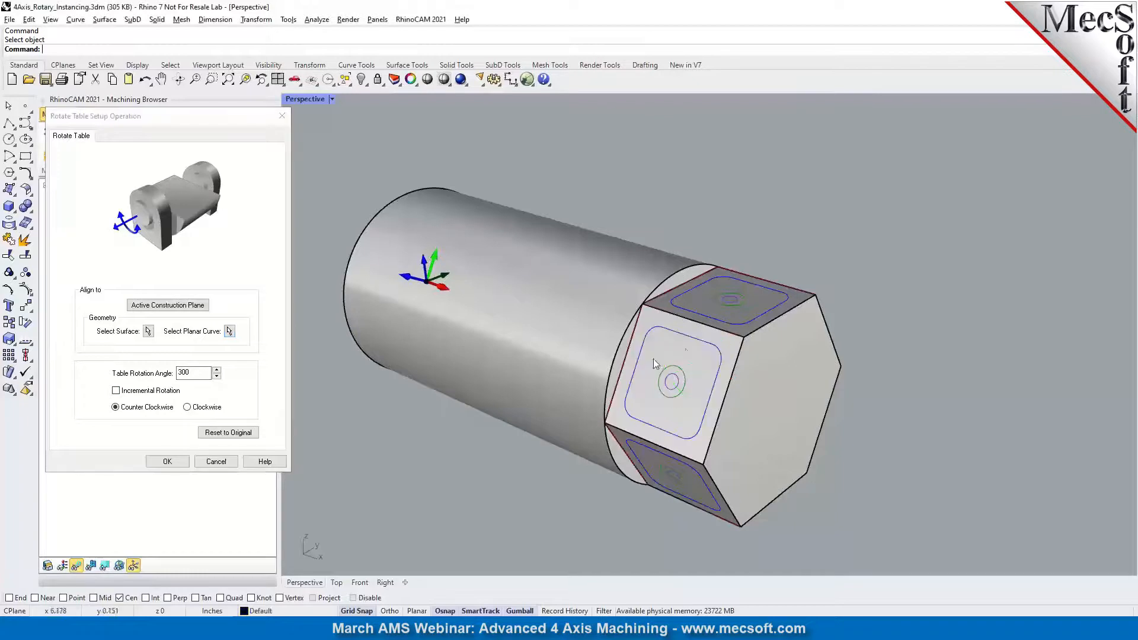
left_click(172, 462)
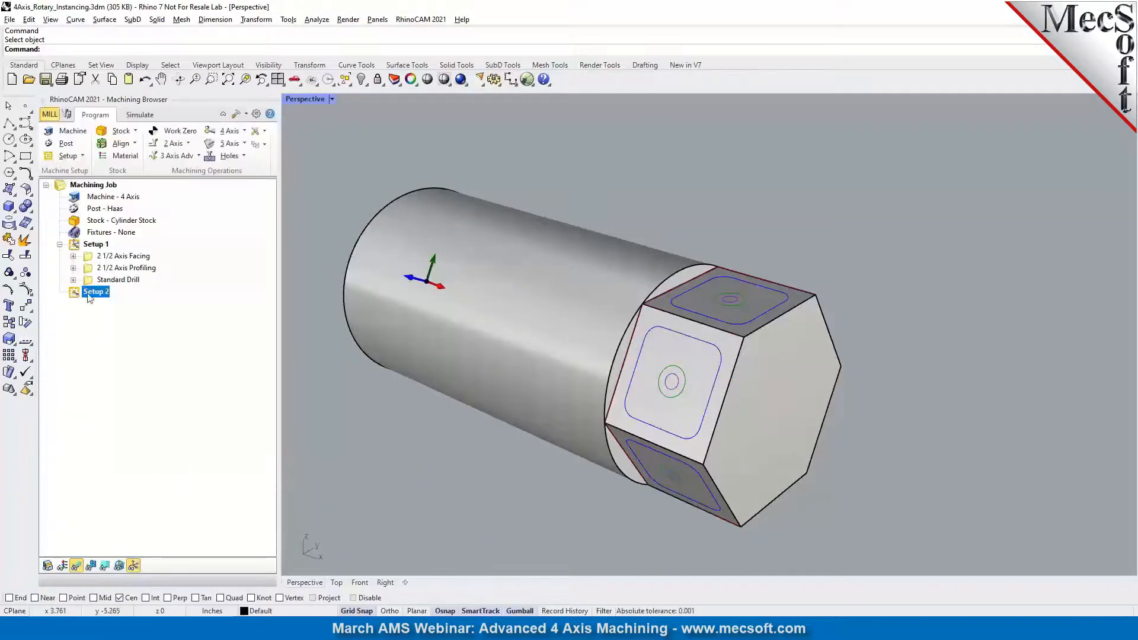
Copy Setup 1's 2 1/2 Axis Facing operation into Setup 2.
left_click(105, 259)
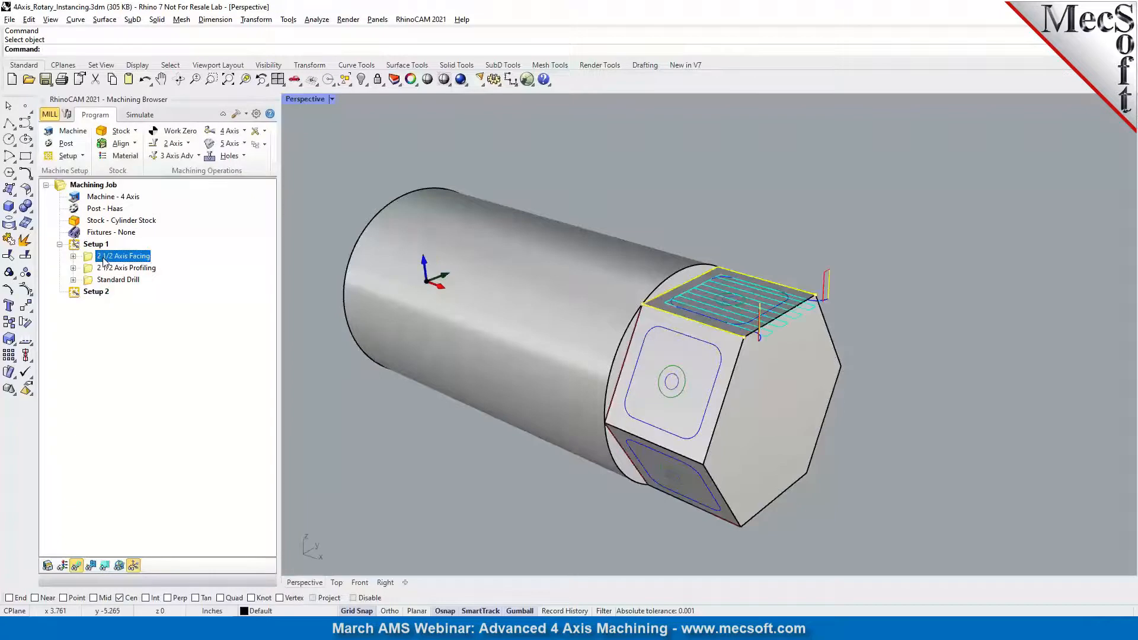
left_click(90, 297)
left_click(60, 292)
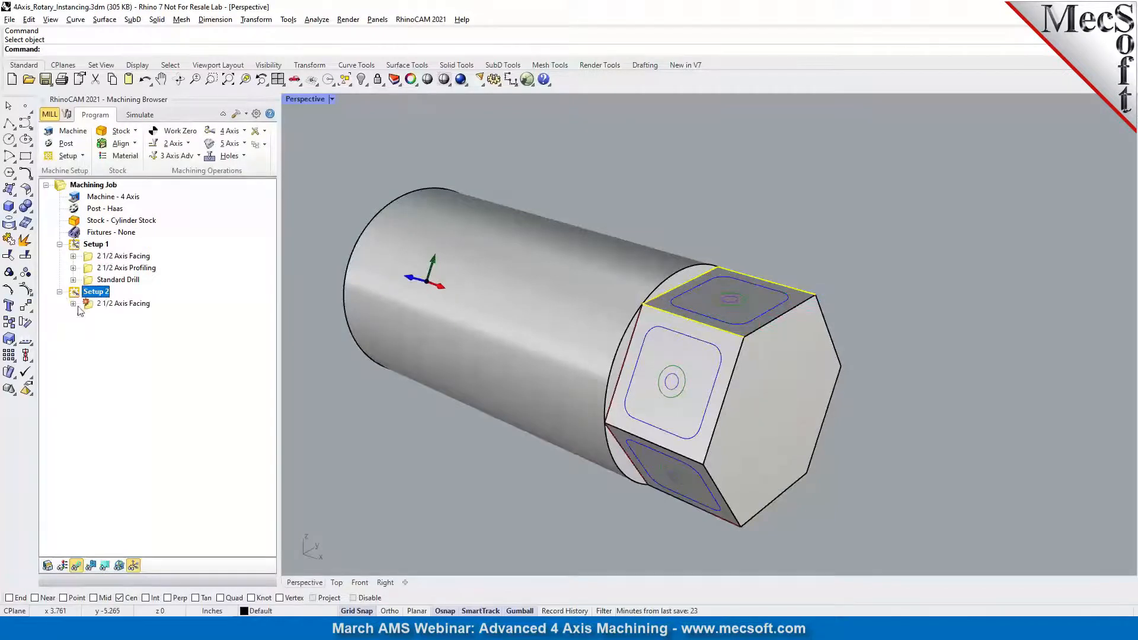
Replace the drive regions of Setup 2's 2 1/2 Axis Facing with the light front-facing hex side's upper, cylinder-side and lower edge curves, and generate its toolpath.
double_click(92, 306)
left_click(98, 360)
left_click(132, 377)
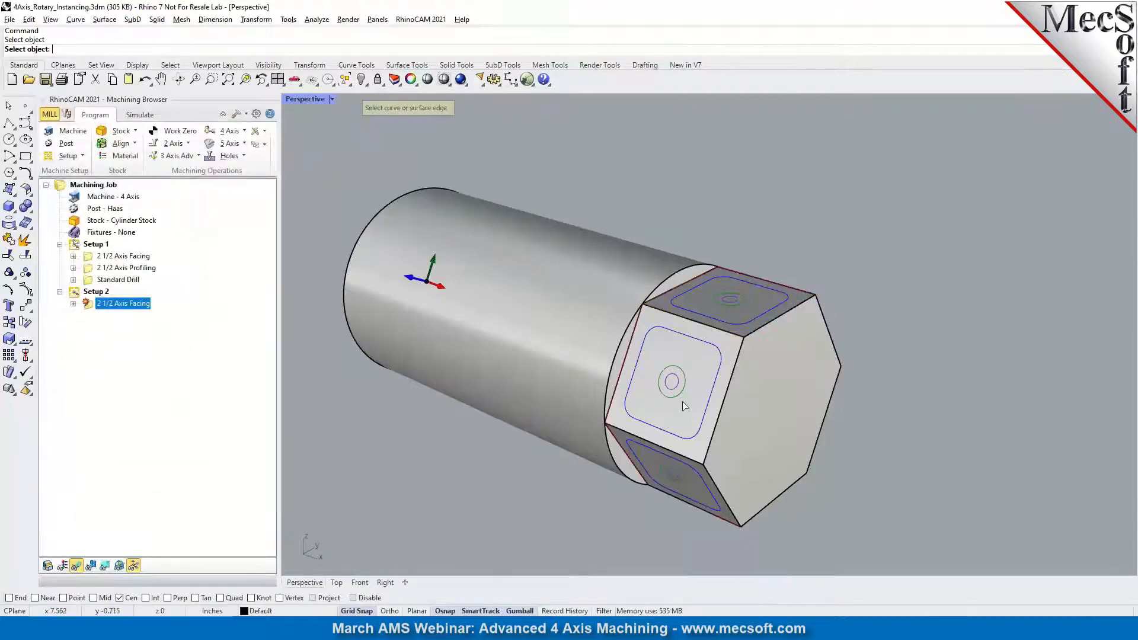
left_click(686, 329)
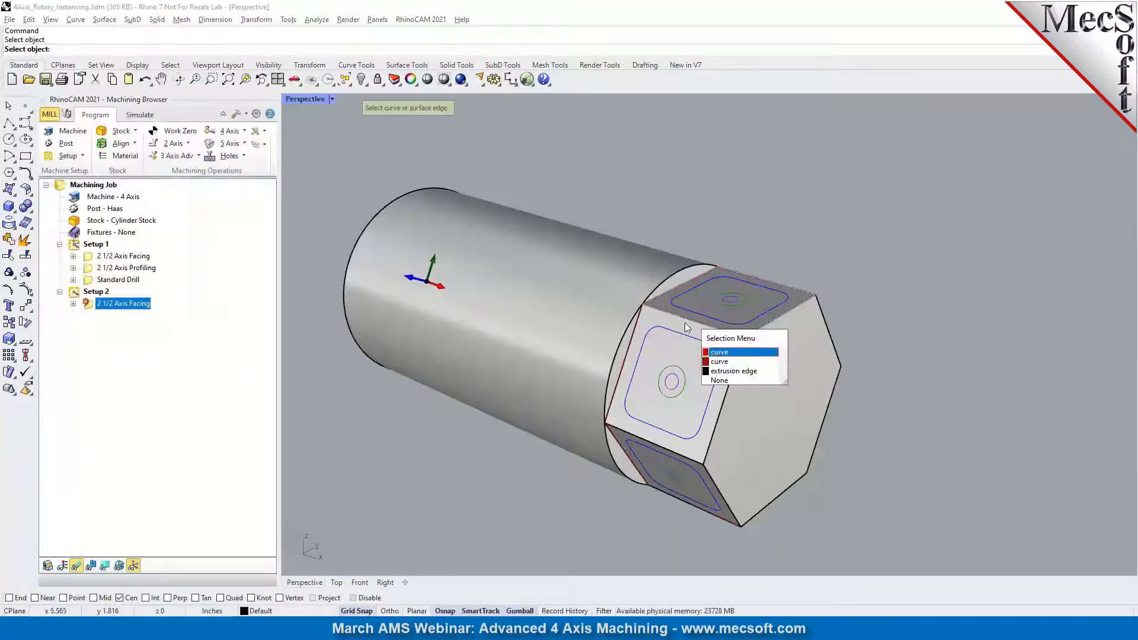
left_click(713, 362)
left_click(633, 345)
left_click(676, 389)
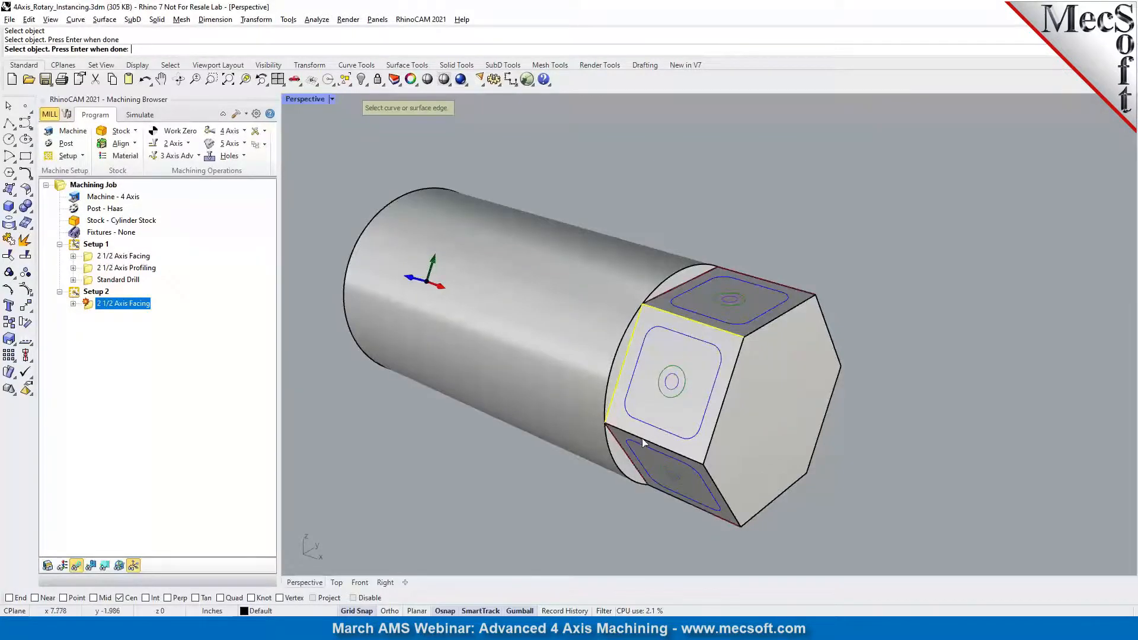
left_click(642, 438)
left_click(666, 470)
key("Return")
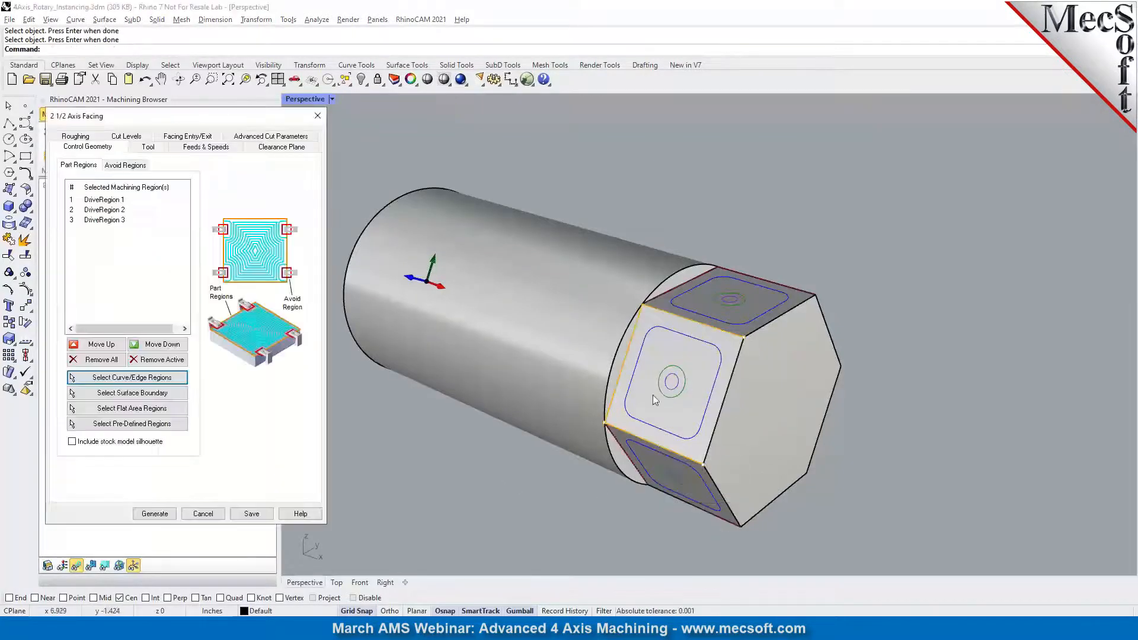
left_click(153, 519)
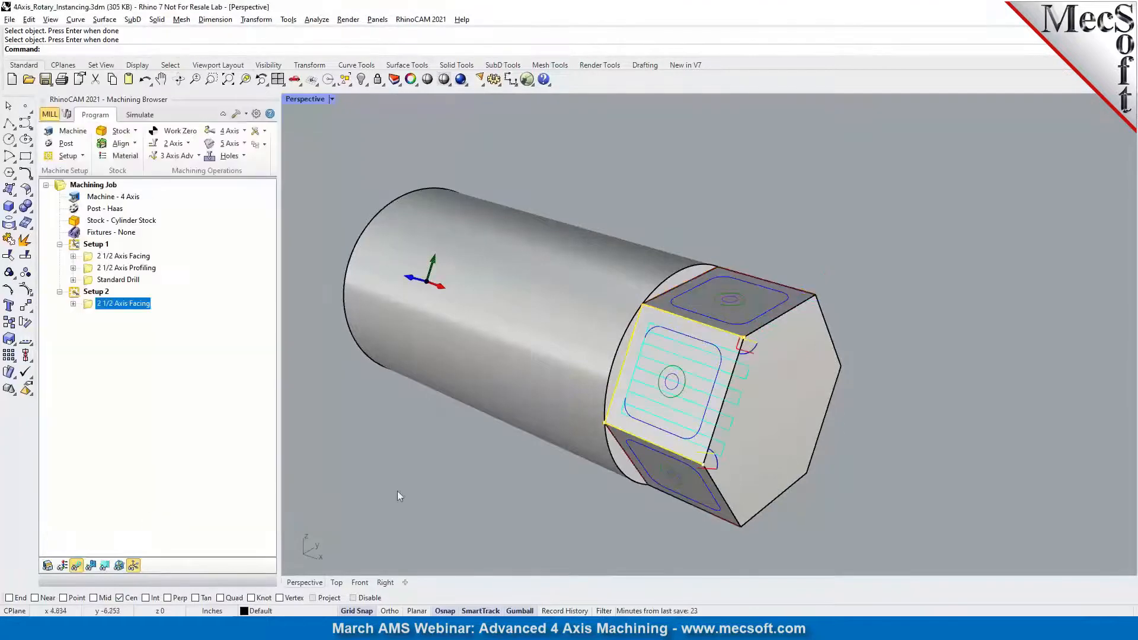
Copy Setup 1's 2 1/2 Axis Profiling operation into Setup 2 after the facing operation.
left_click(99, 270)
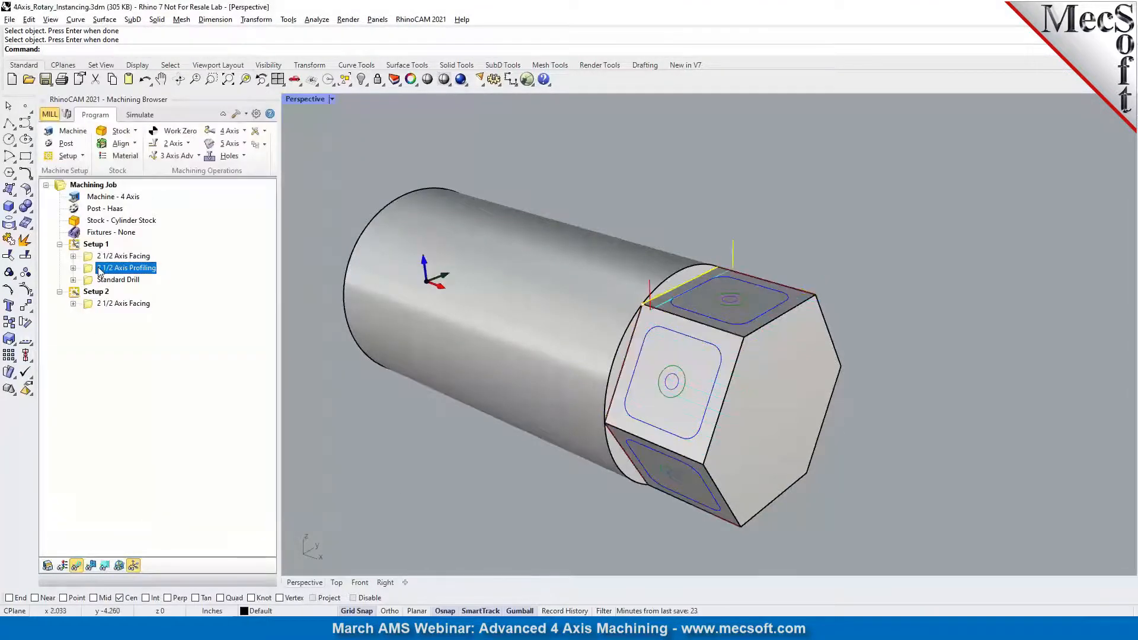
left_click(101, 305)
key("ctrl+v")
left_click(98, 314)
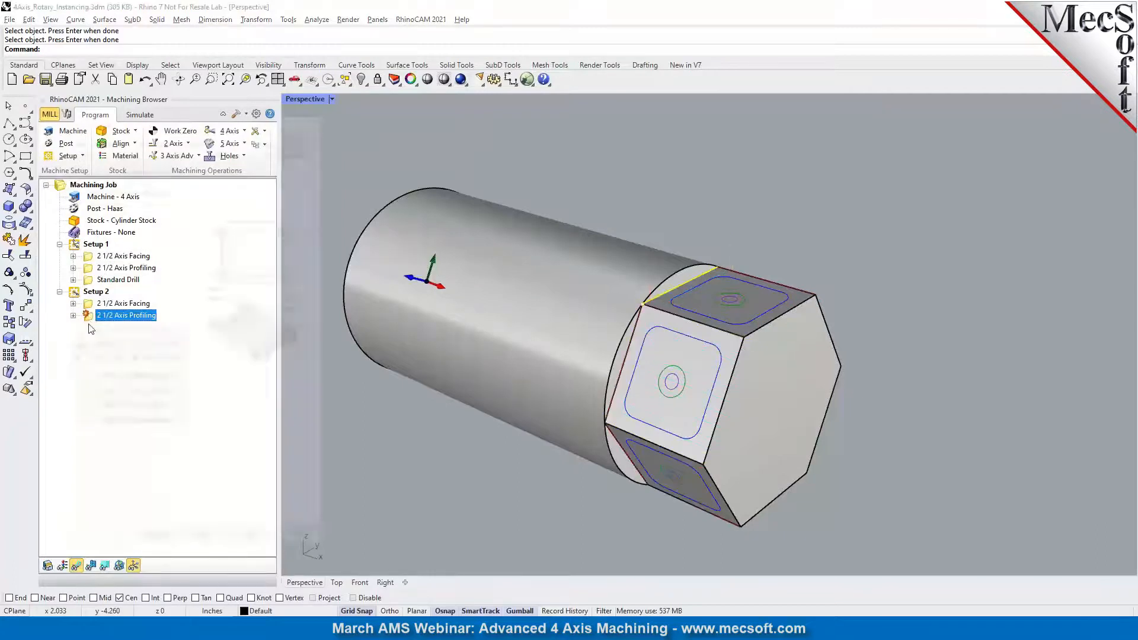
Replace the drive region of Setup 2's 2 1/2 Axis Profiling with the front-facing hex side's cylinder-side edge curve and generate its toolpath.
double_click(91, 317)
left_click(97, 372)
left_click(627, 394)
left_click(650, 437)
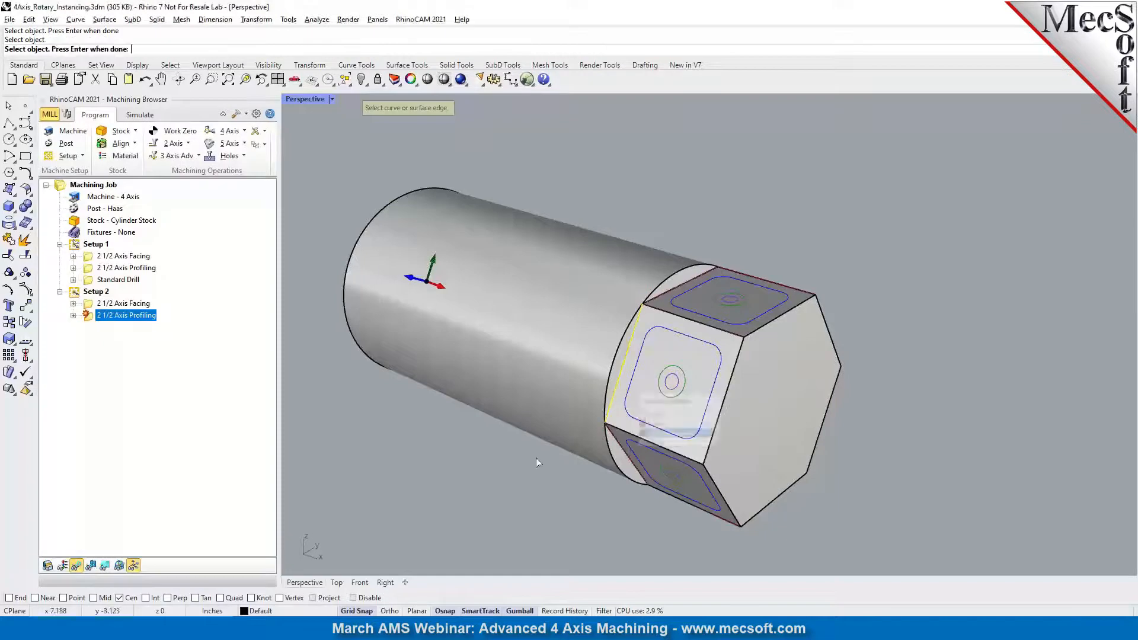
key("Return")
left_click(154, 541)
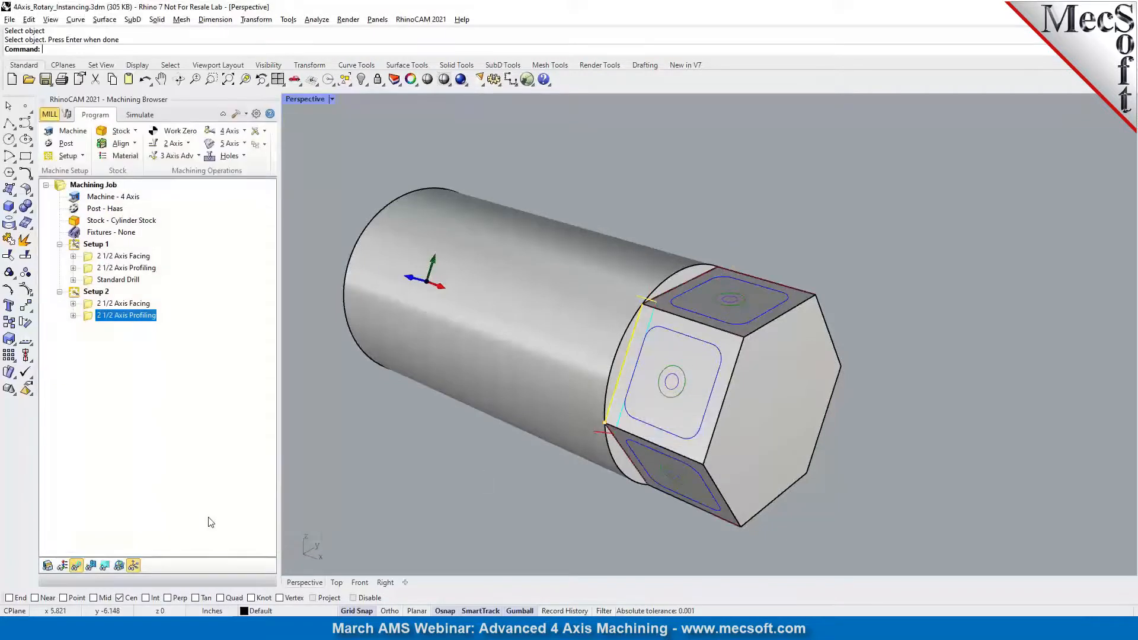
Copy Setup 1's Standard Drill into Setup 2, replace its hole with the small circle on the front-facing hex side, and generate the toolpath.
left_click(102, 281)
left_click_drag(105, 320, 92, 330)
double_click(92, 330)
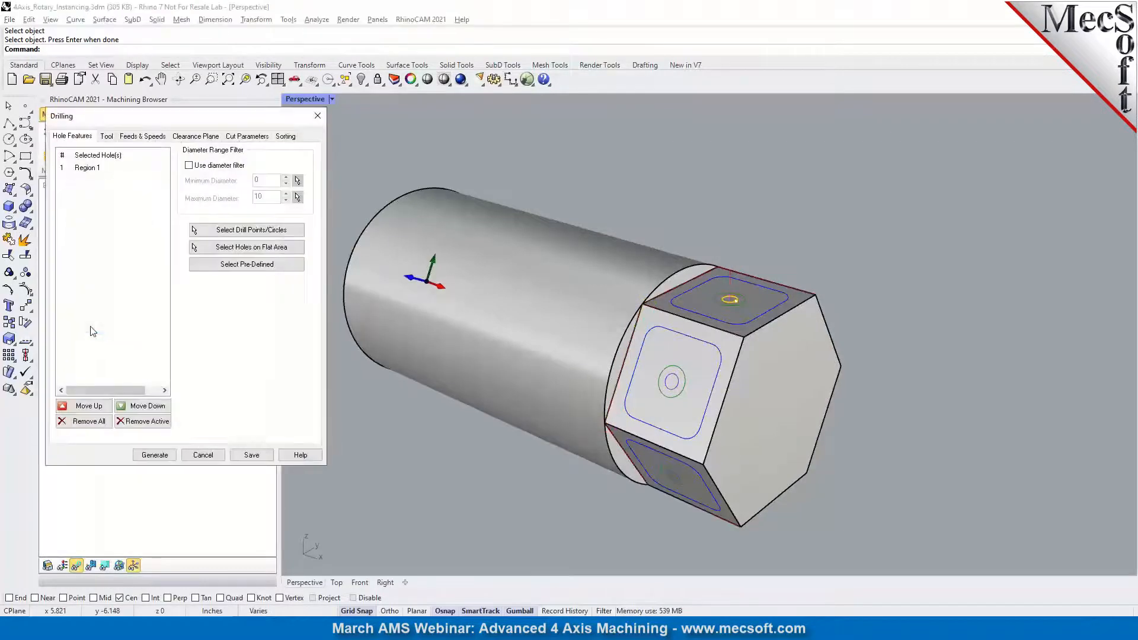
left_click(238, 248)
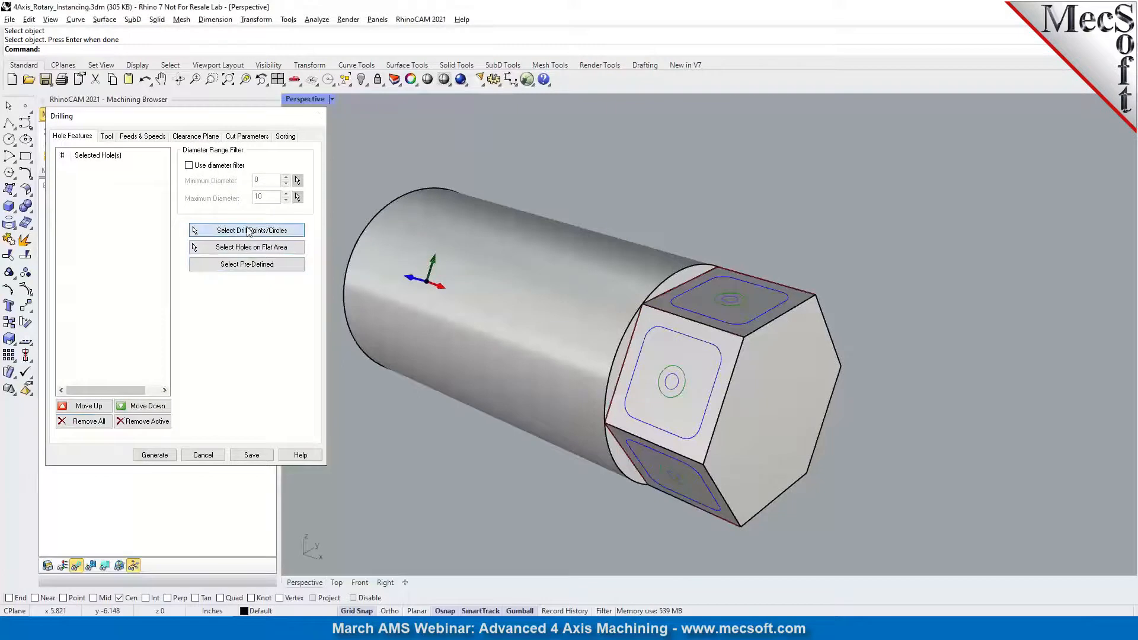
left_click(679, 391)
right_click(679, 391)
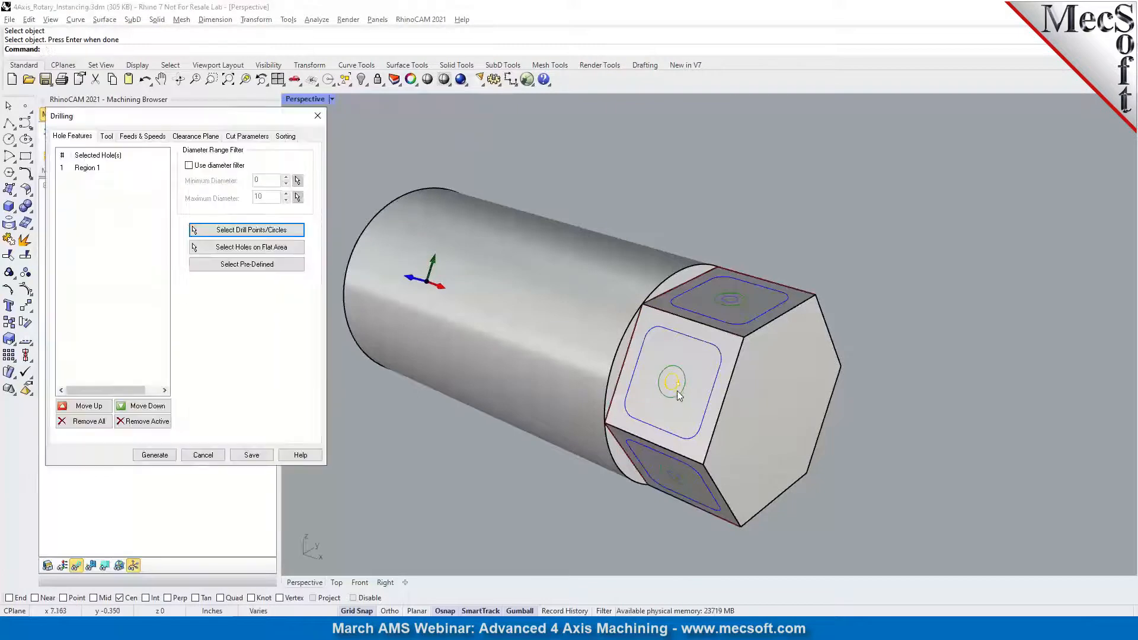
left_click(139, 459)
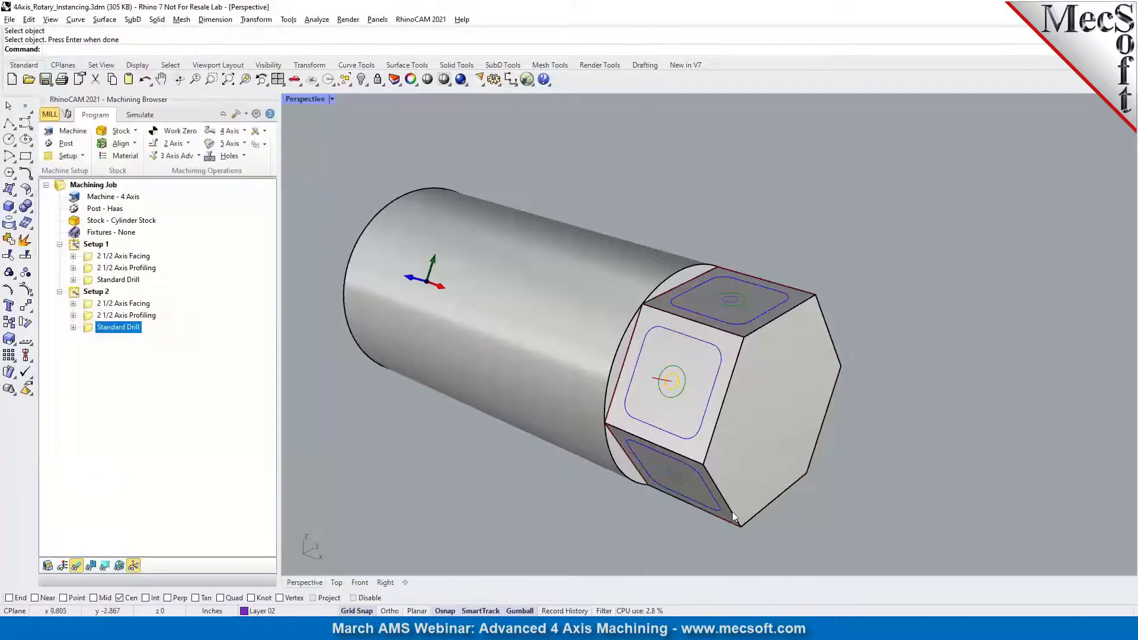
Simulate the complete machining job with both setups.
left_click(90, 185)
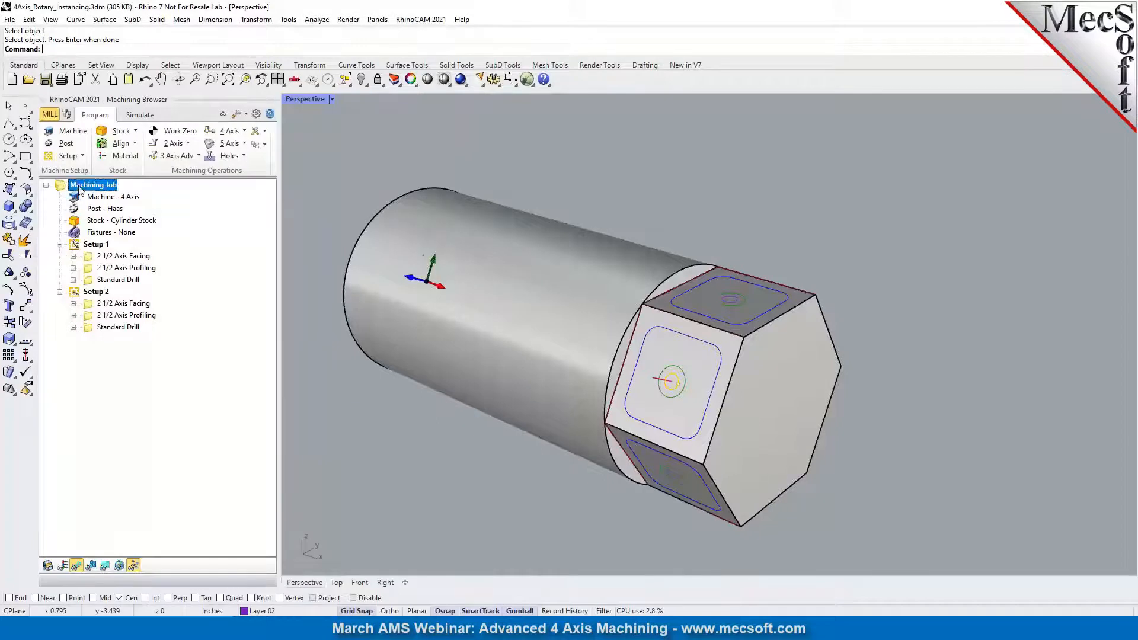
right_click(99, 186)
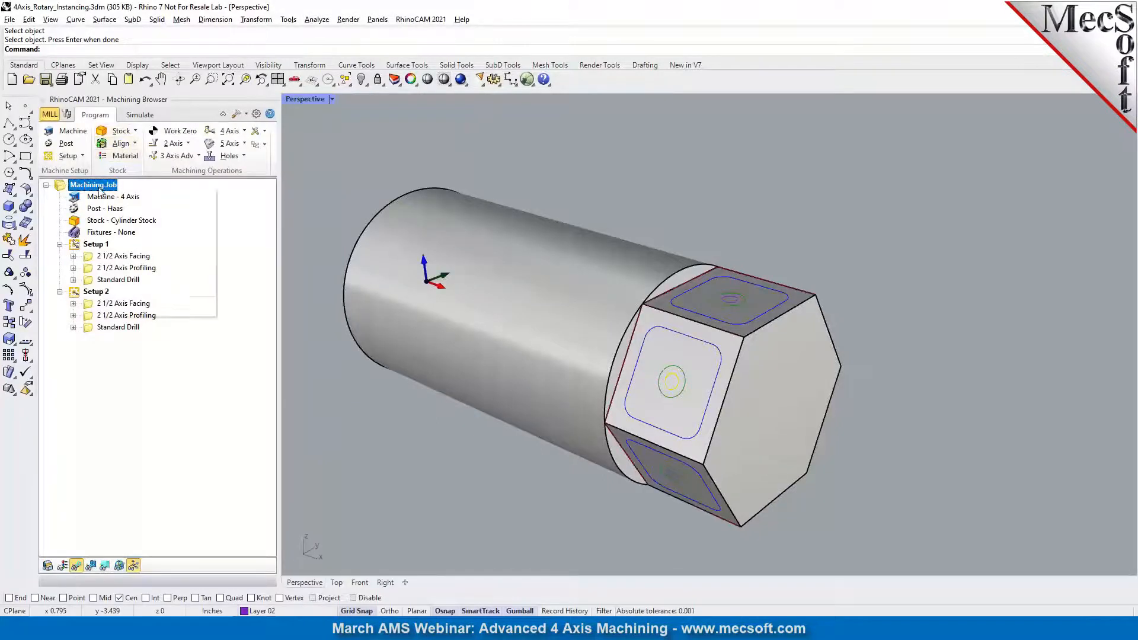
left_click(112, 232)
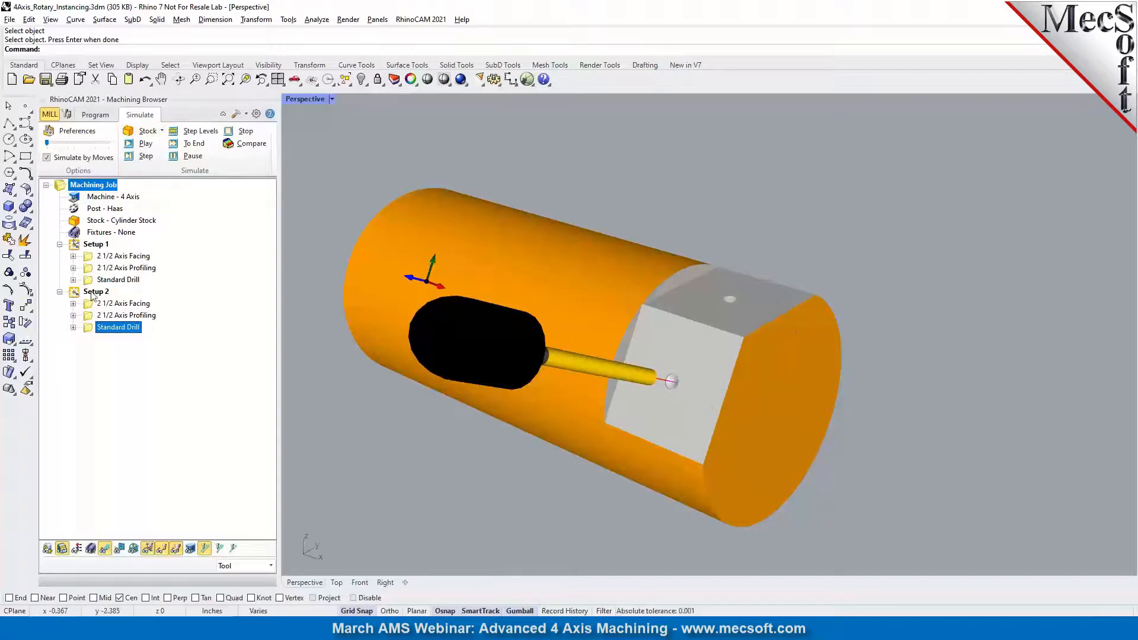
Post the whole machining job to G-code with the Haas post-processor.
left_click(90, 186)
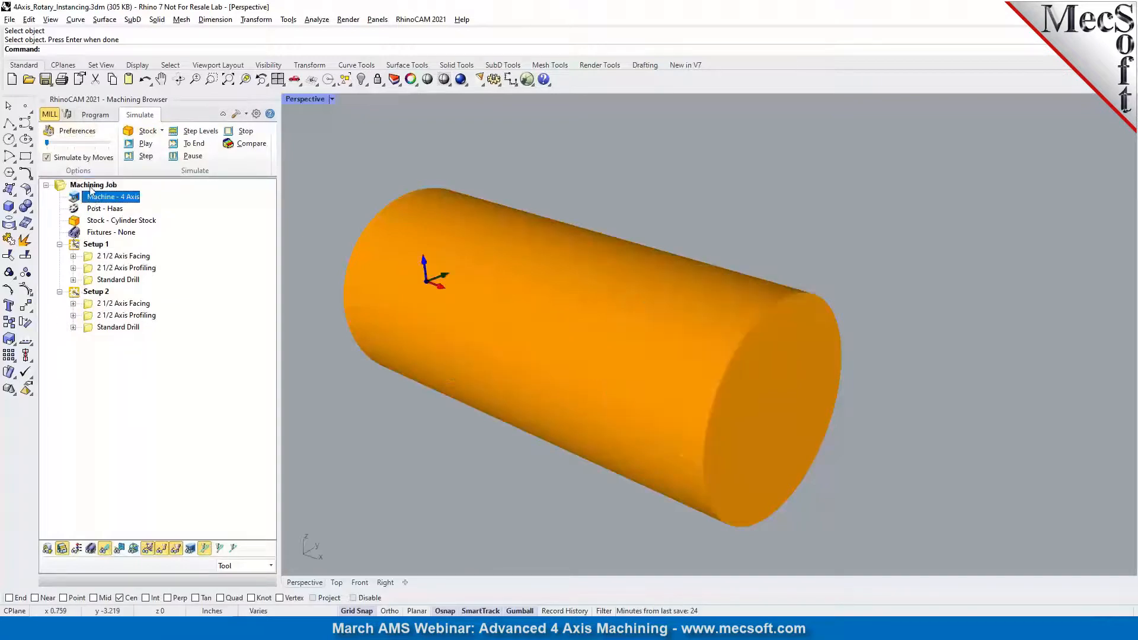
right_click(90, 186)
left_click(107, 213)
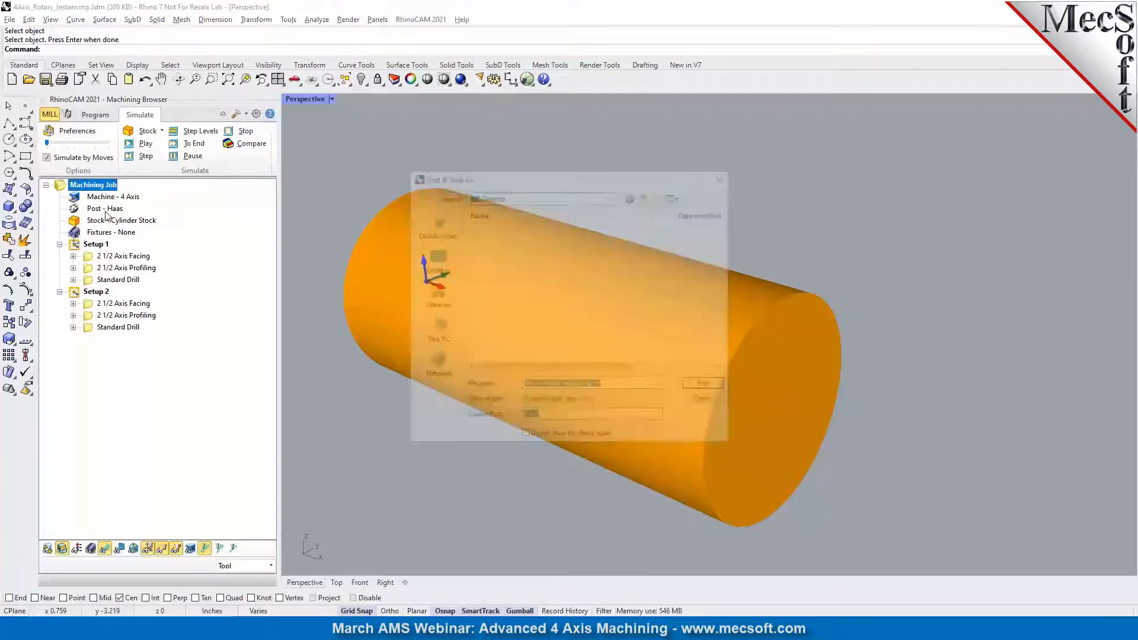
left_click(711, 386)
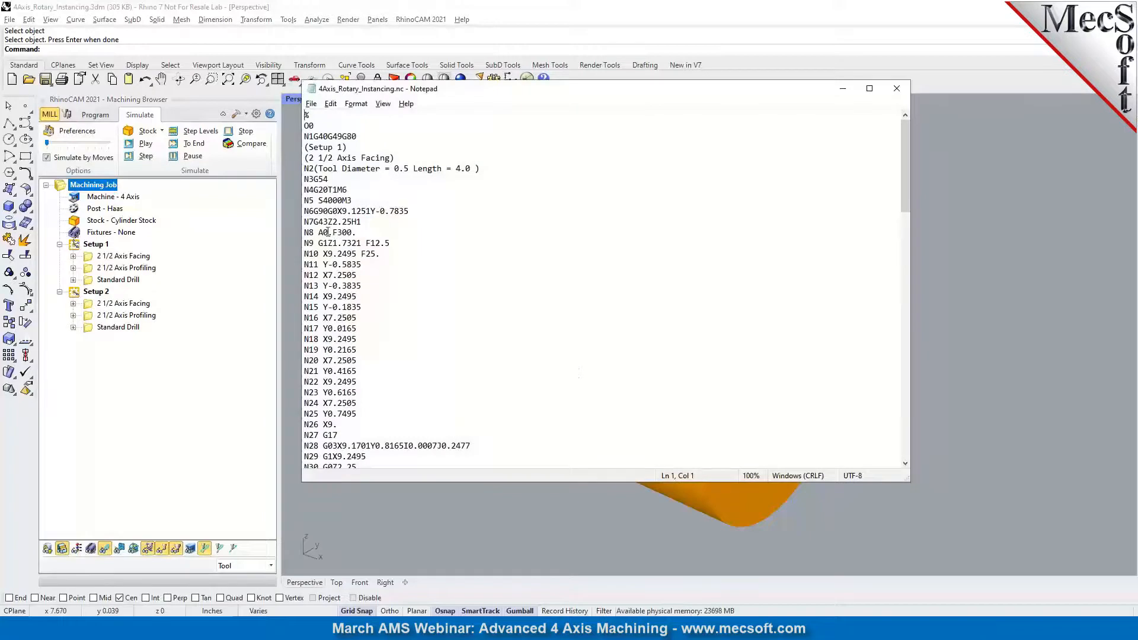
Examine the A-axis rotation command at the start of Setup 2 in the posted G-code.
left_click_drag(905, 148, 909, 348)
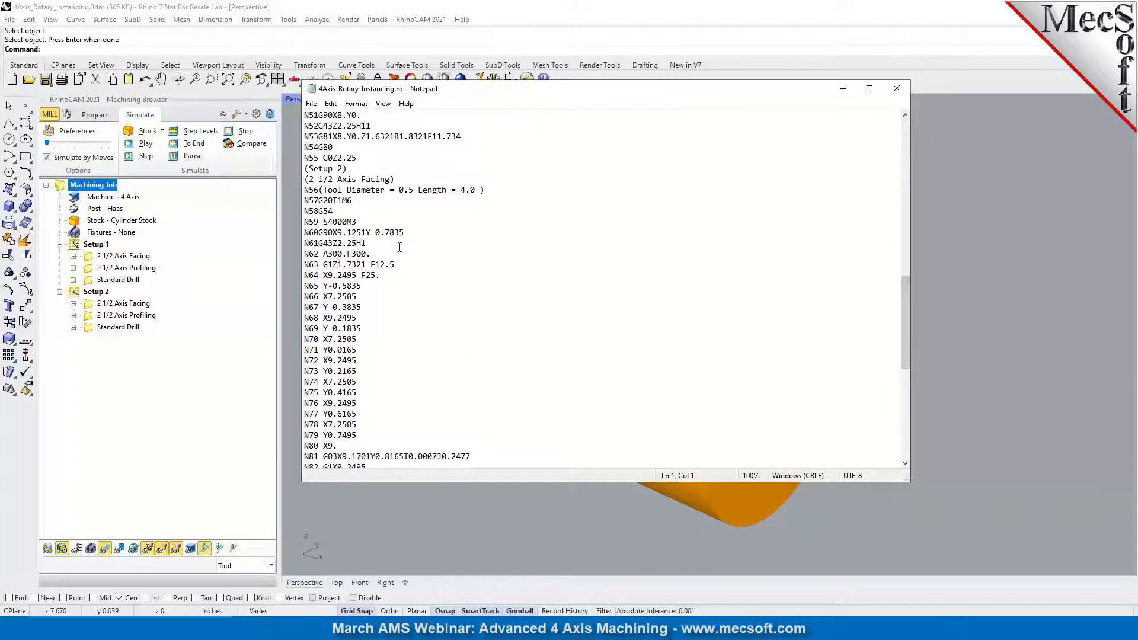
left_click_drag(323, 254, 344, 255)
scroll(377, 414, "down", 2)
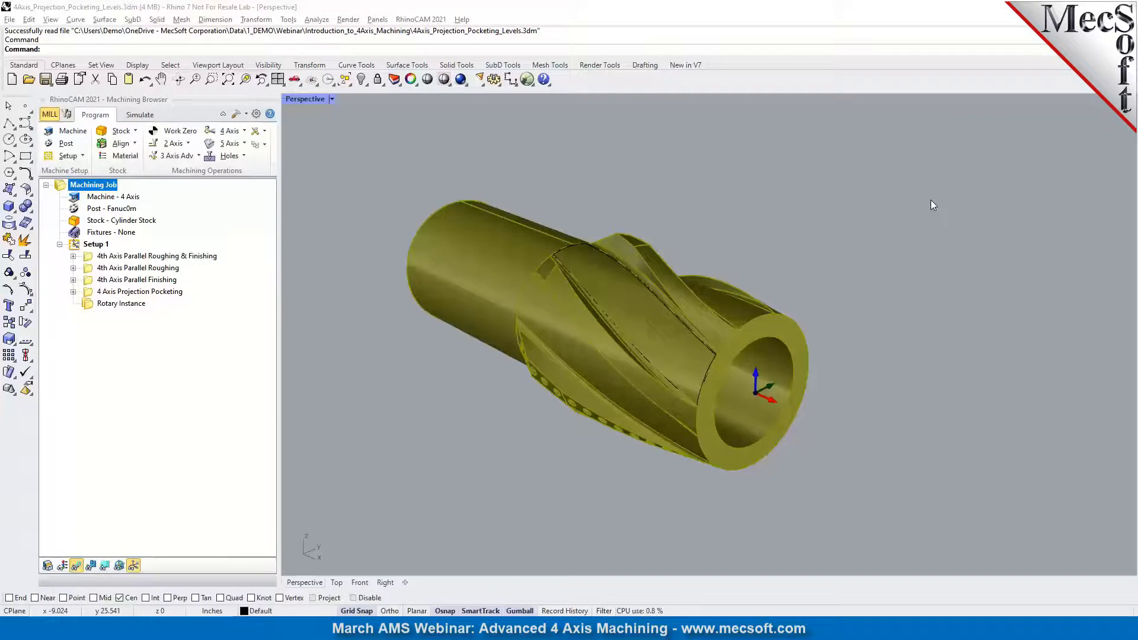
Review the available 4-axis machining operations for the fluted part in 4Axis_Projection_Pocketing_Levels.3dm.
left_click(244, 131)
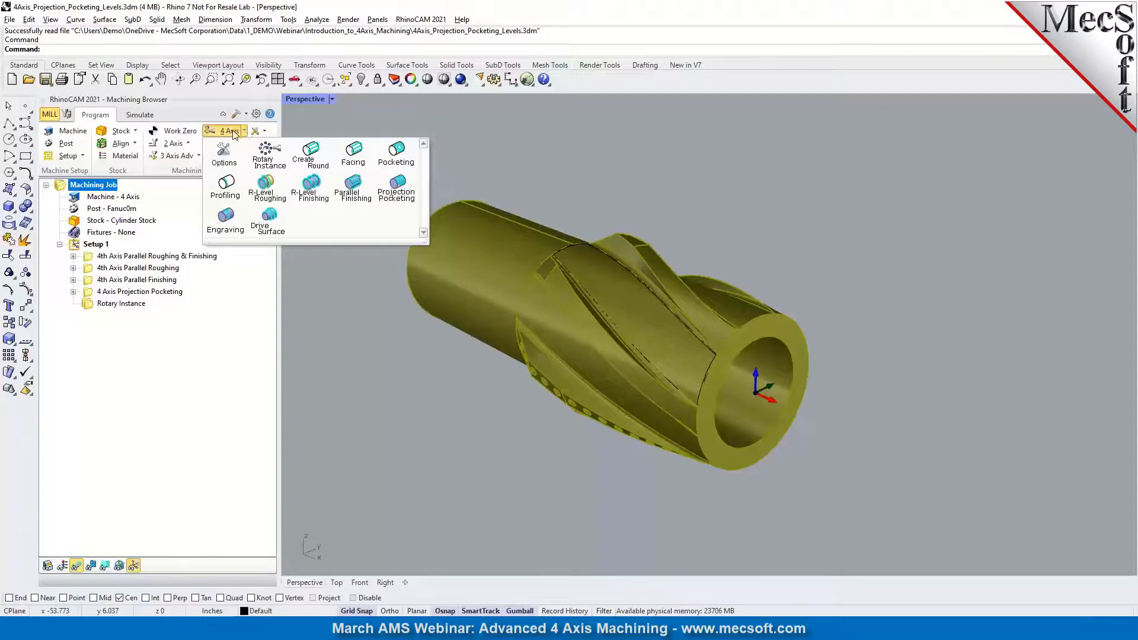
left_click(187, 170)
left_click(245, 131)
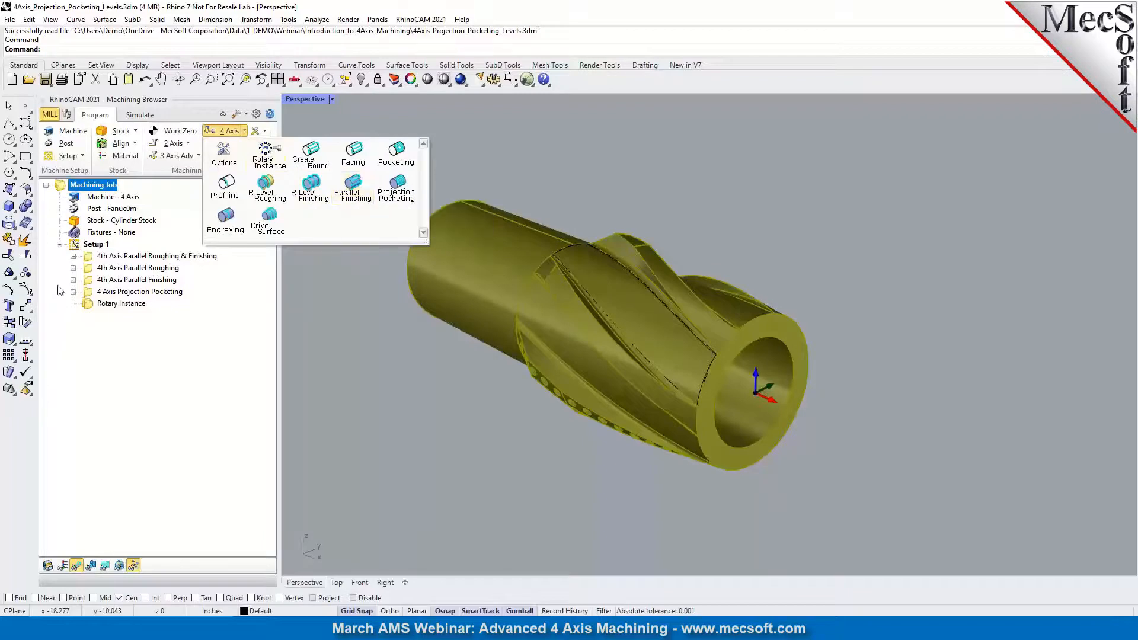
Examine the 4th Axis Parallel Roughing & Finishing toolpath and the cylinder stock enclosing the fluted part.
left_click(87, 259)
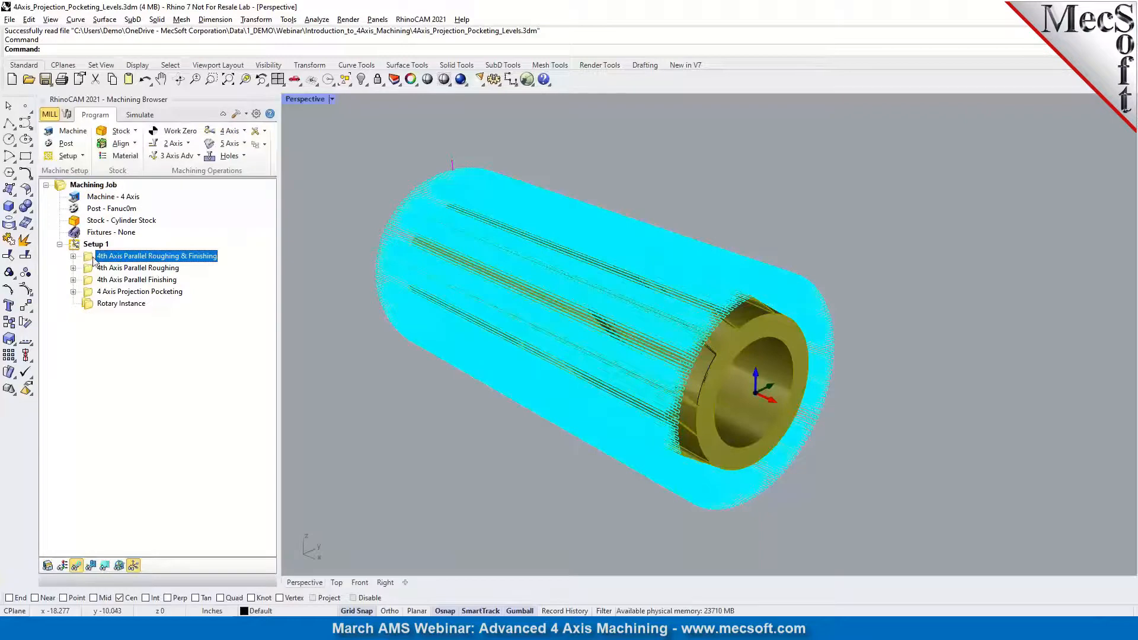
left_click(141, 221)
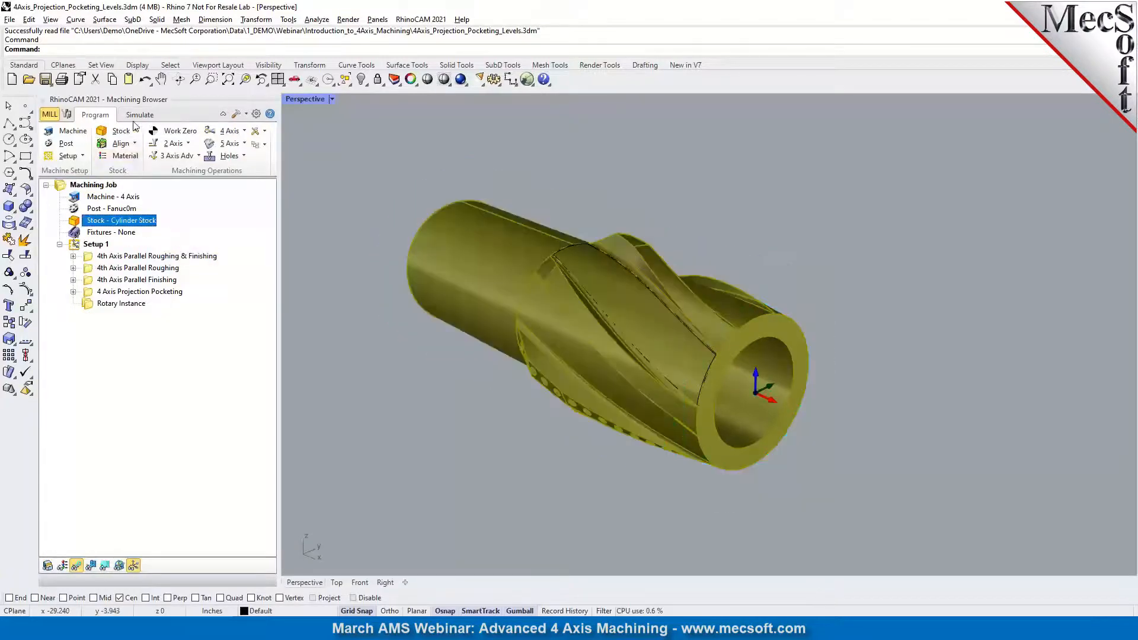
left_click(140, 115)
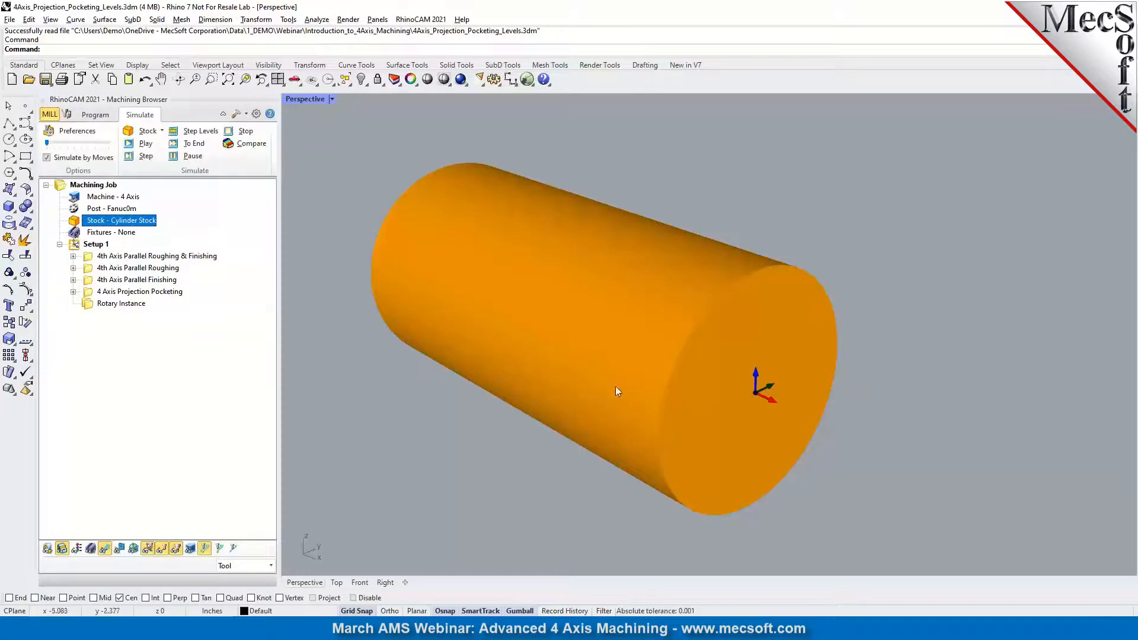
right_click_drag(671, 455, 658, 409)
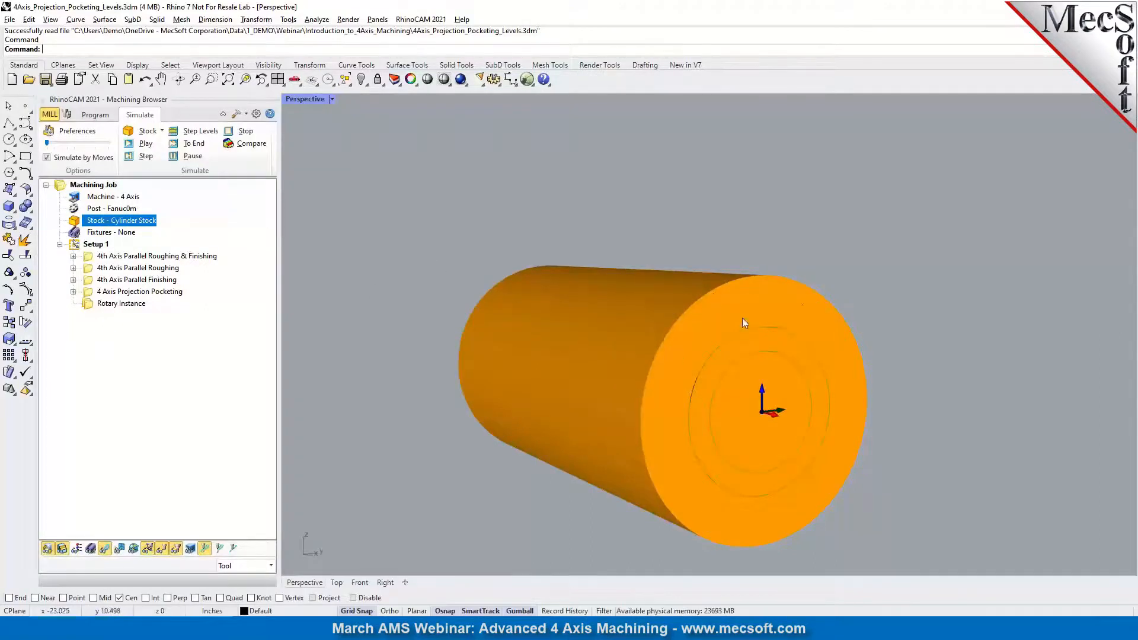
right_click_drag(762, 330, 695, 381)
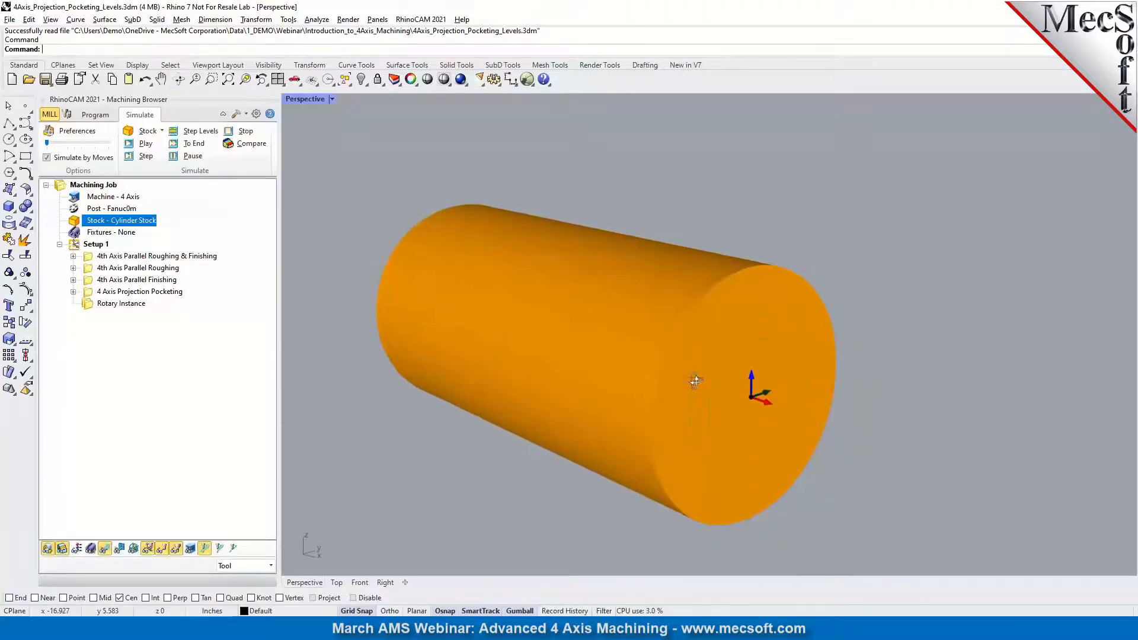
left_click(95, 115)
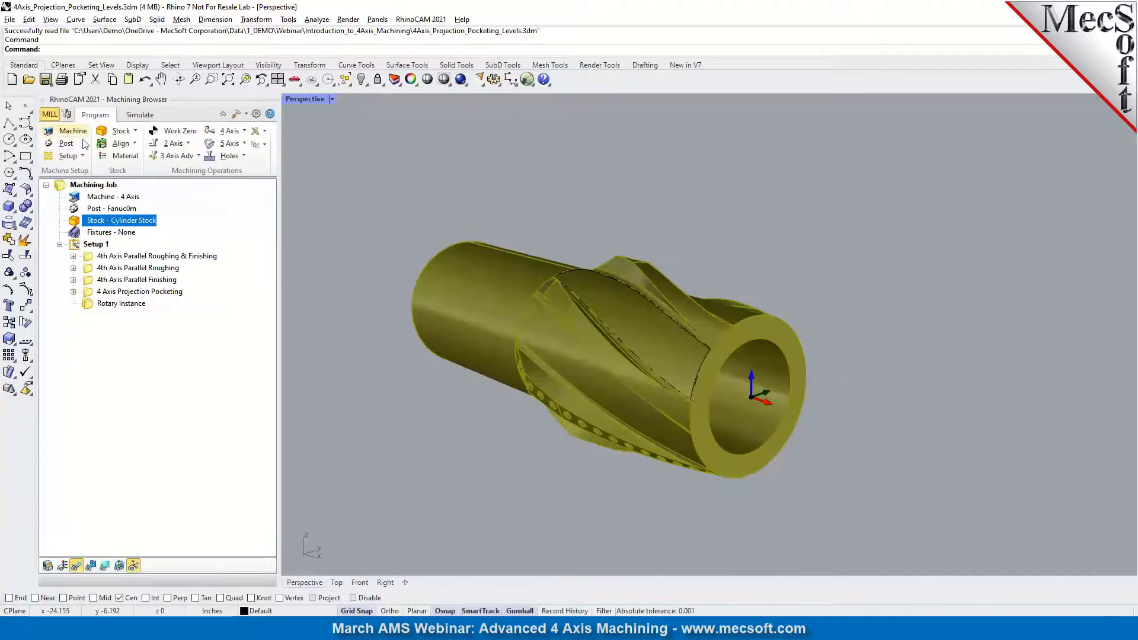
Examine the cut pattern and axial containment limits of the 4th Axis Parallel Roughing & Finishing operation on the fluted part.
double_click(89, 260)
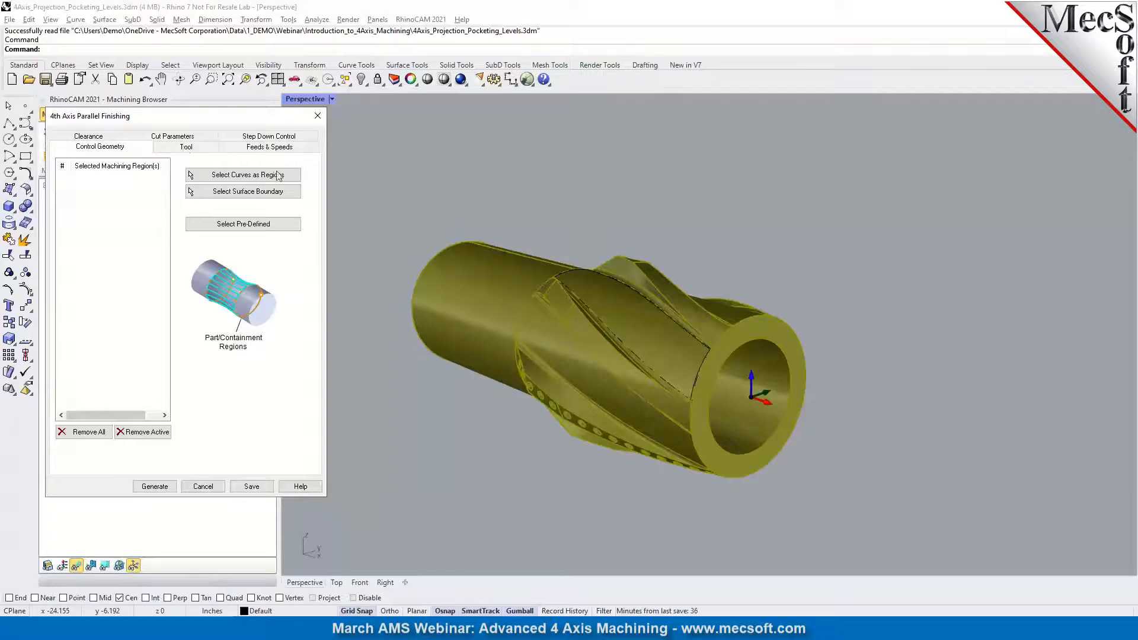
left_click(188, 137)
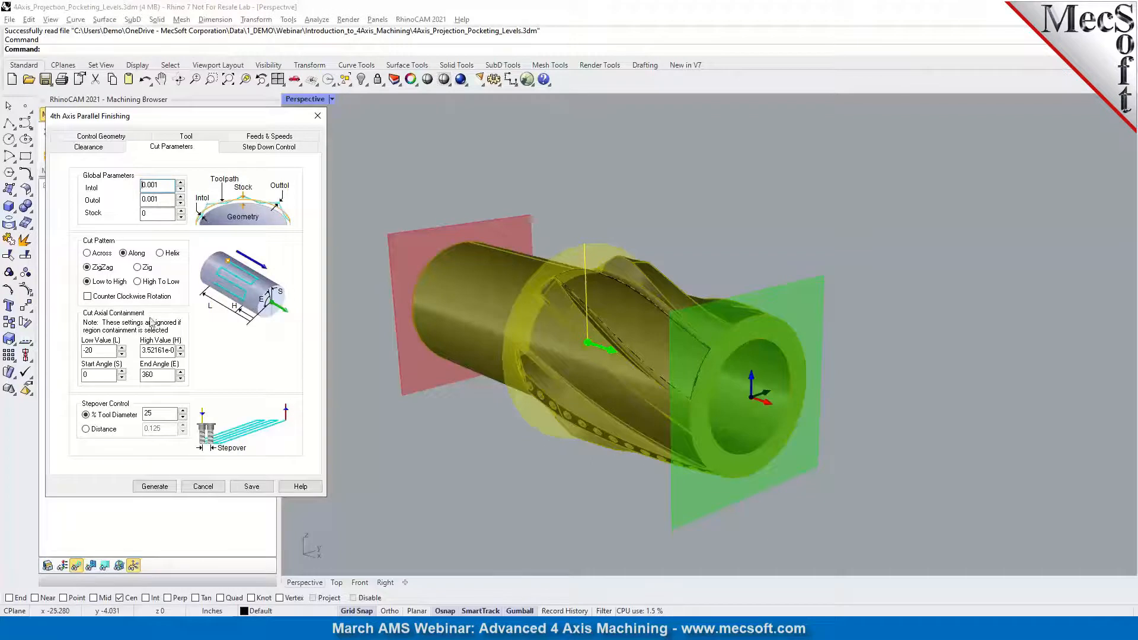
mouse_move(109, 353)
right_click_drag(750, 347, 835, 343)
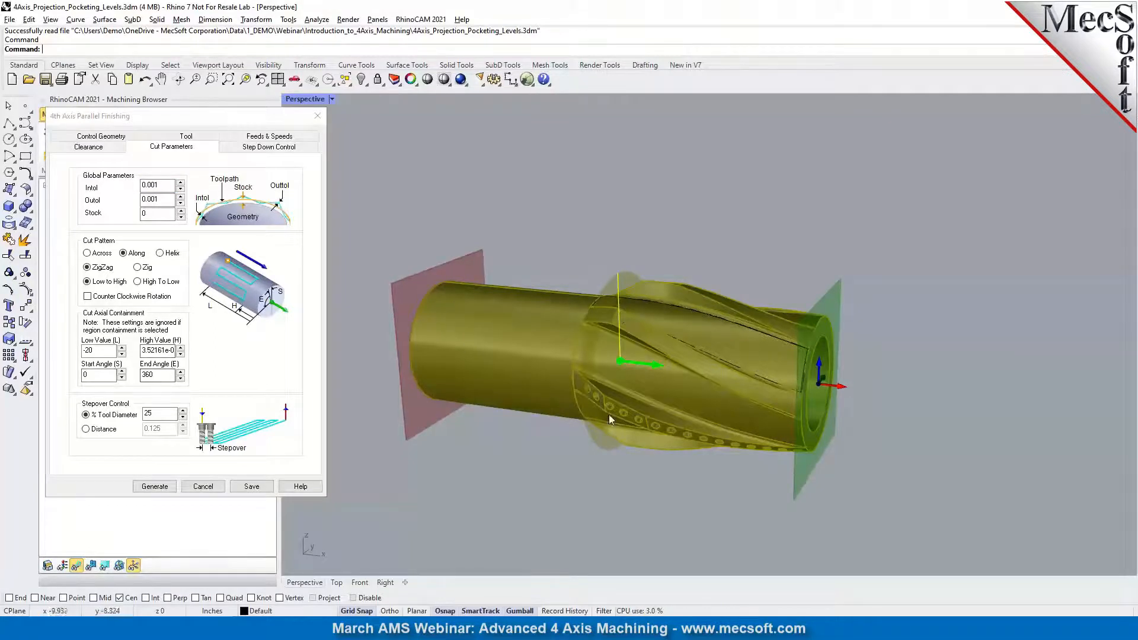
right_click_drag(600, 272, 688, 315)
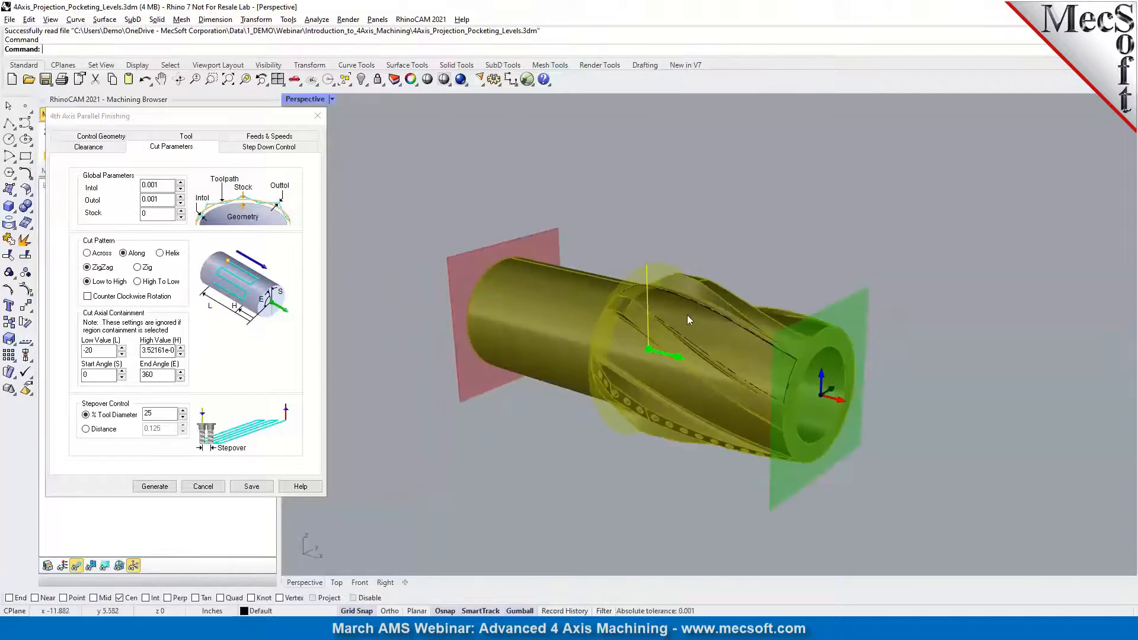
Review the radial cut levels, stepdown control and stock allowance of the 4th Axis Parallel Roughing & Finishing operation, leaving its settings unedited.
left_click(263, 149)
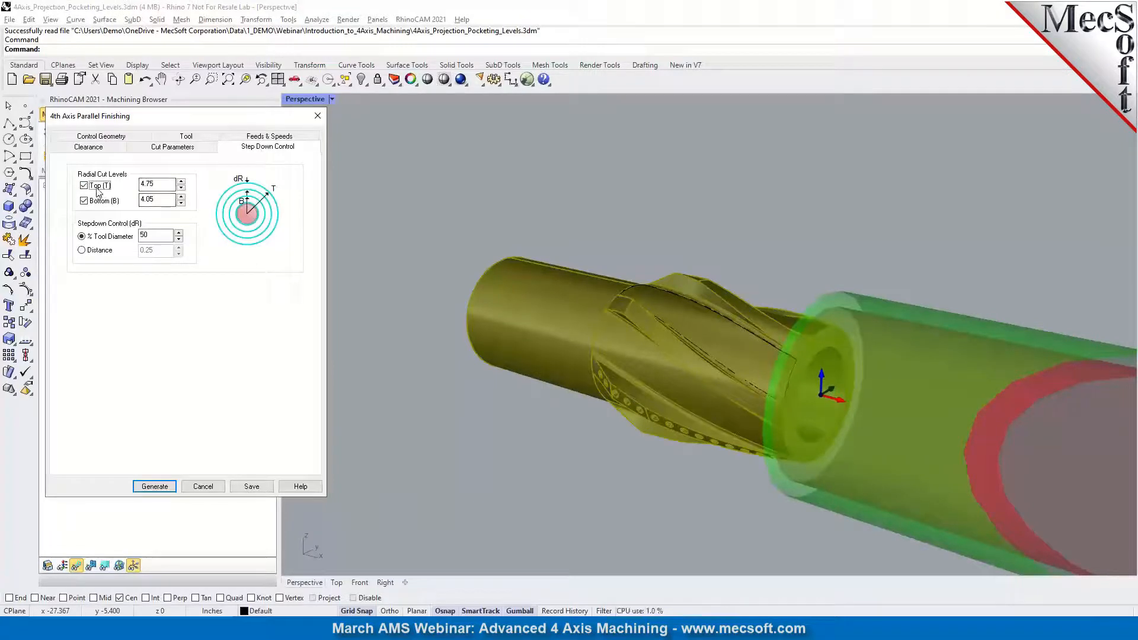
mouse_move(98, 191)
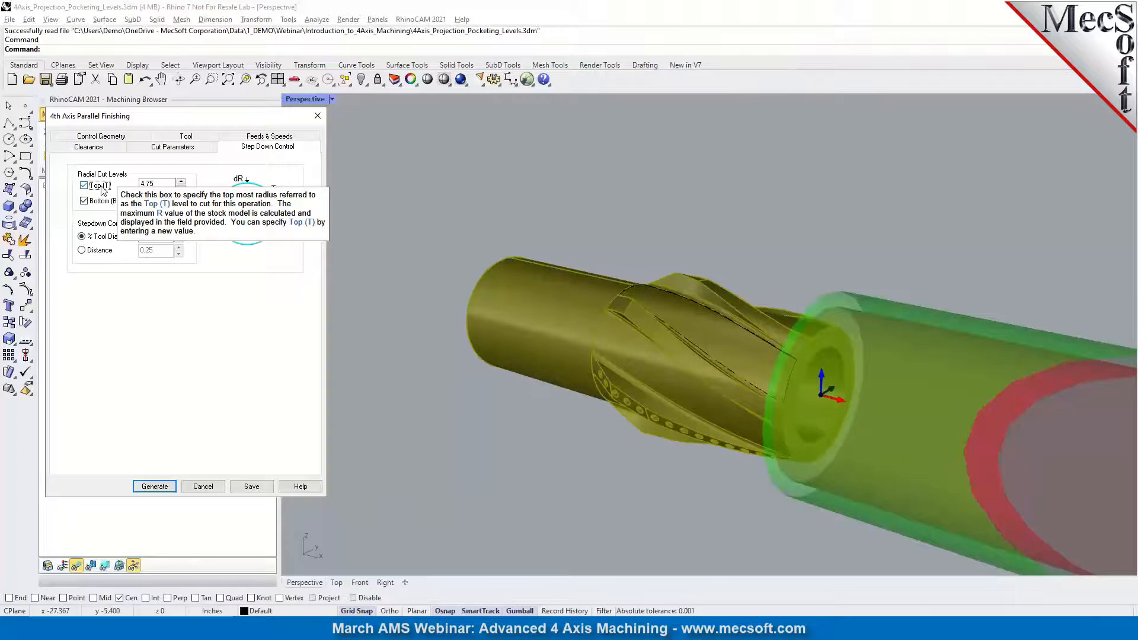
key("Tab")
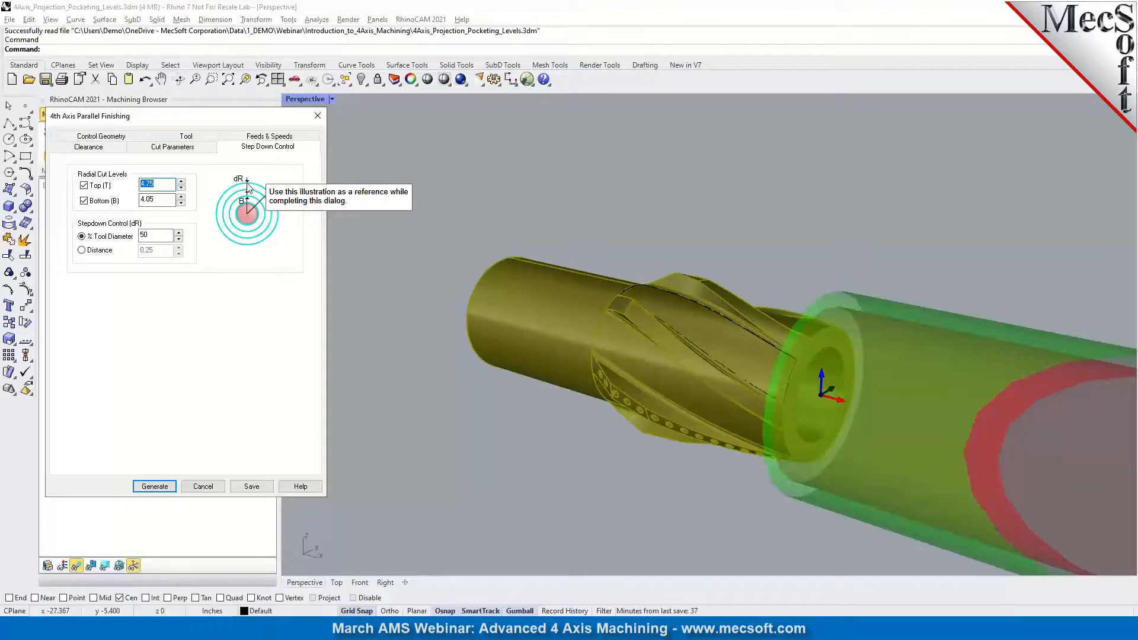
left_click(141, 200)
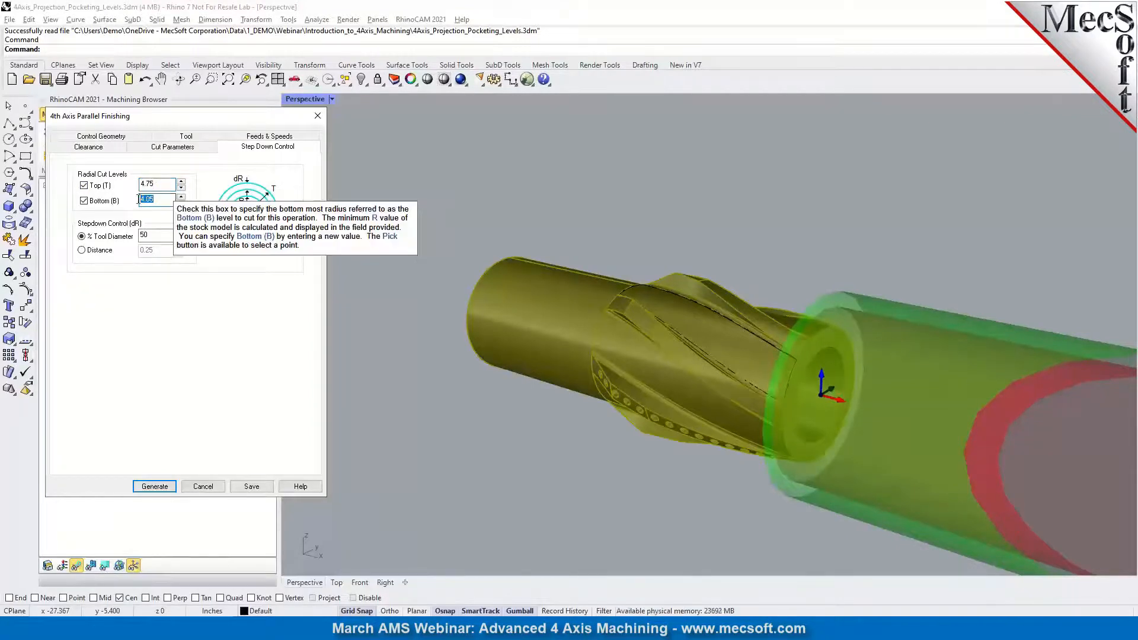
mouse_move(149, 237)
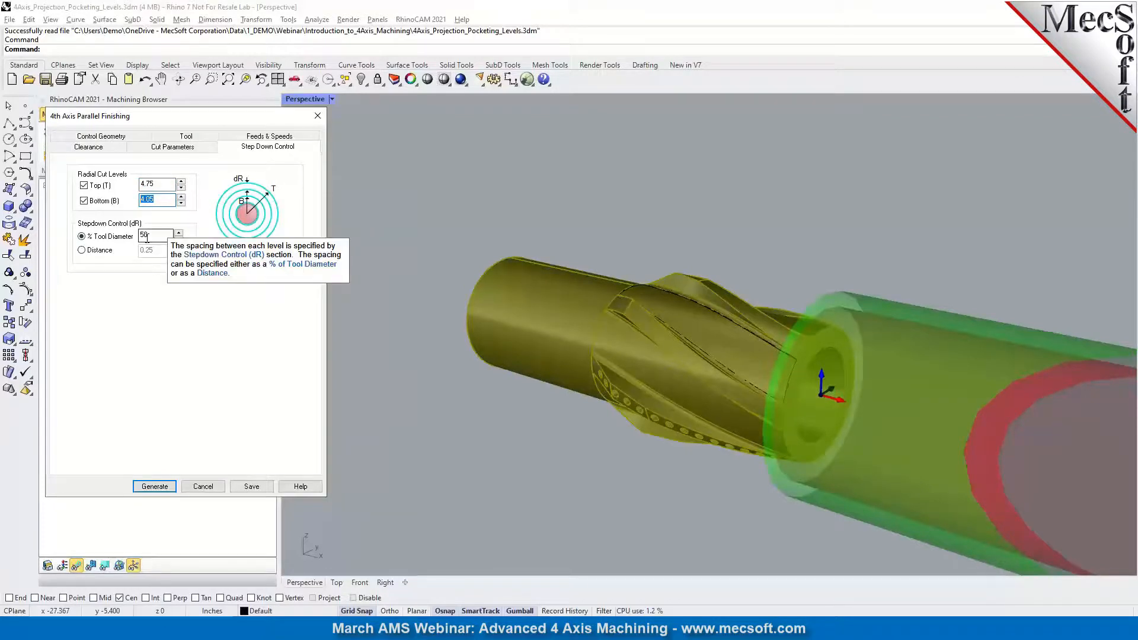
mouse_move(259, 195)
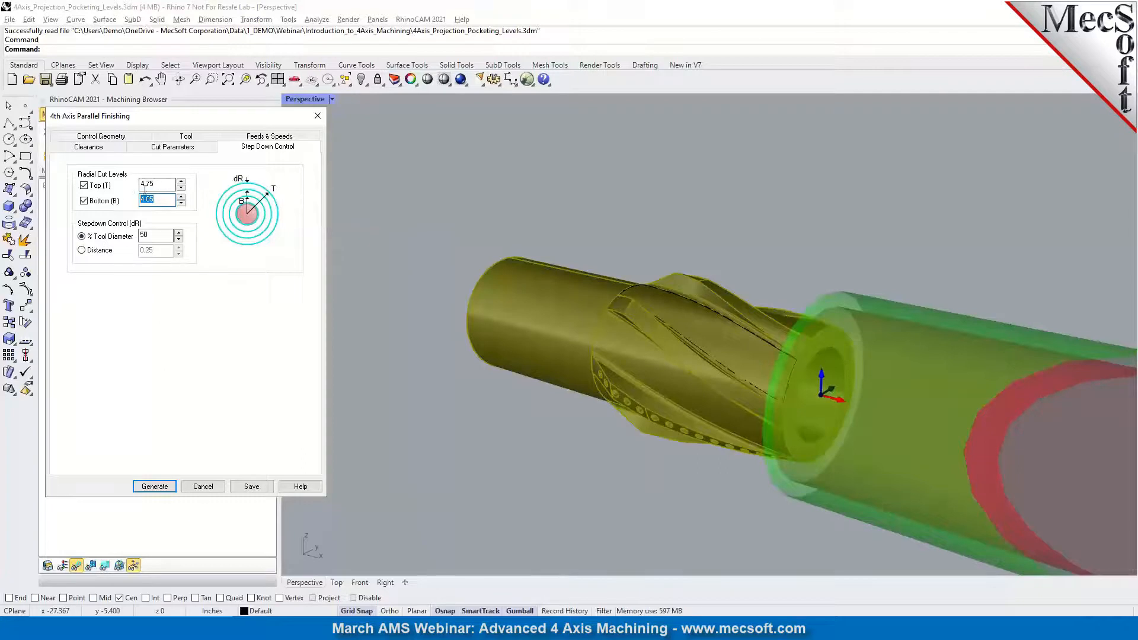
left_click(168, 148)
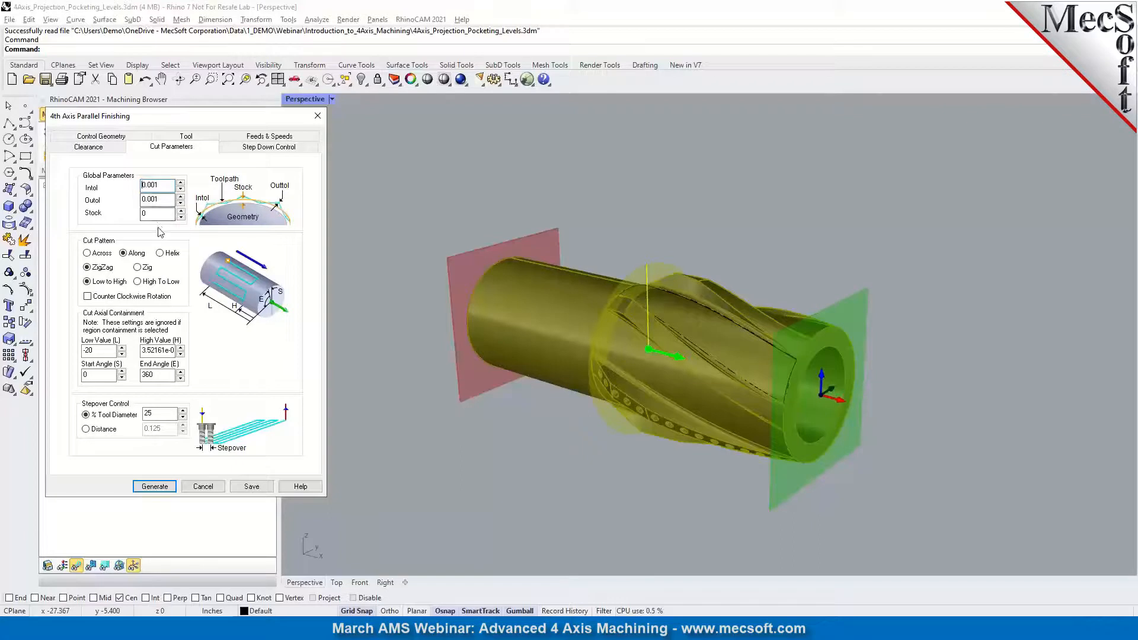
mouse_move(158, 223)
left_click(202, 487)
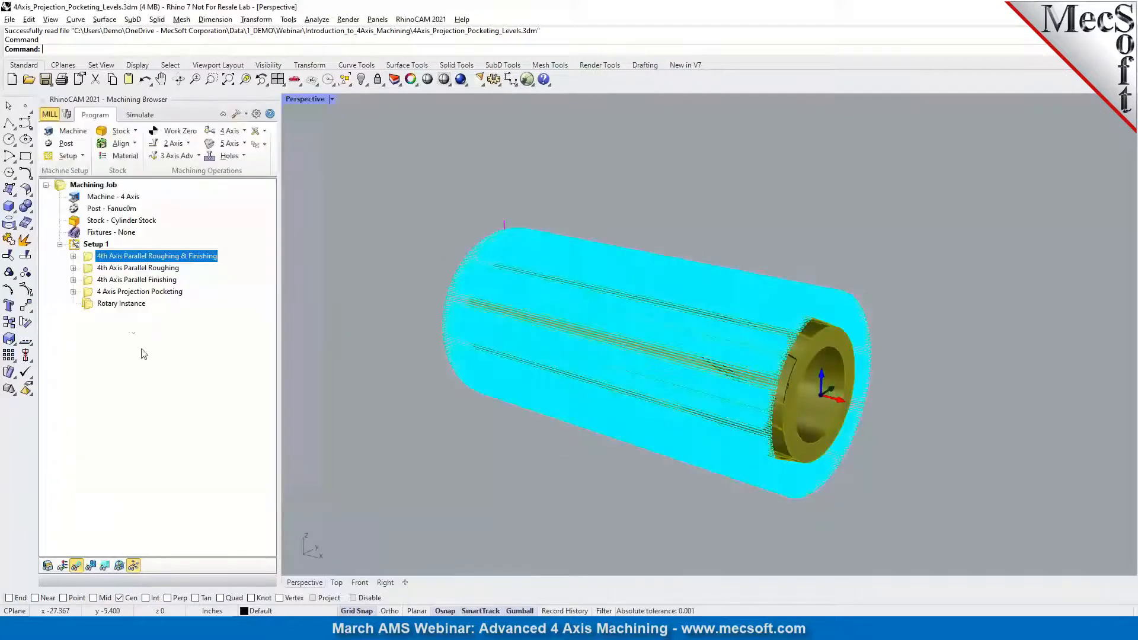
Inspect the 4th Axis Parallel Roughing & Finishing toolpath one cut level at a time, from the first level to the fifth.
left_click(107, 567)
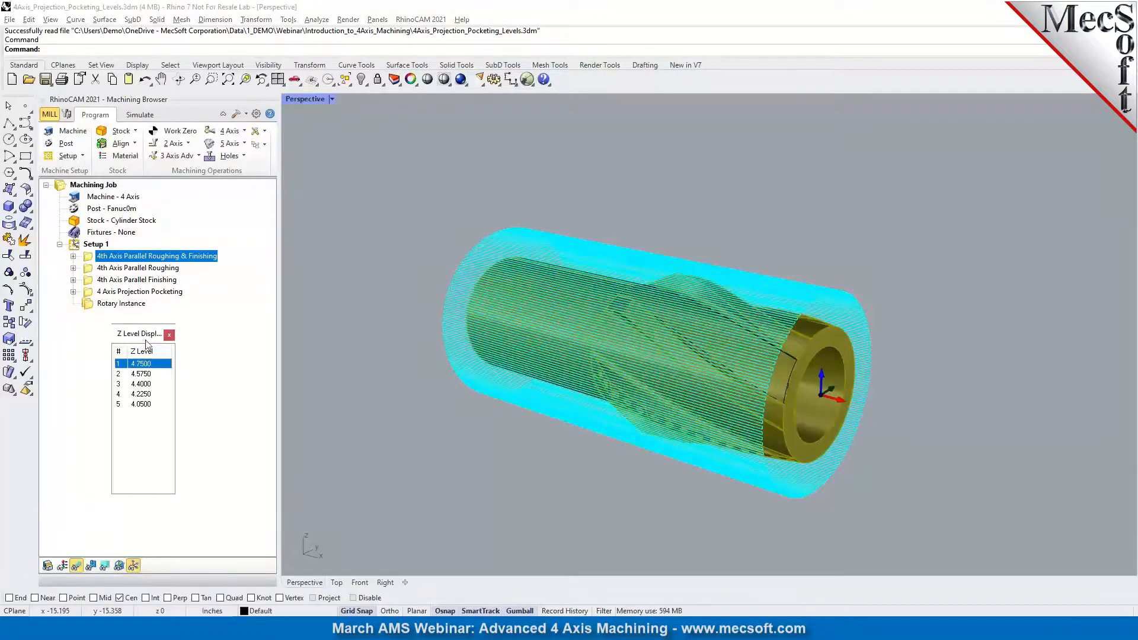
right_click_drag(561, 446, 526, 437)
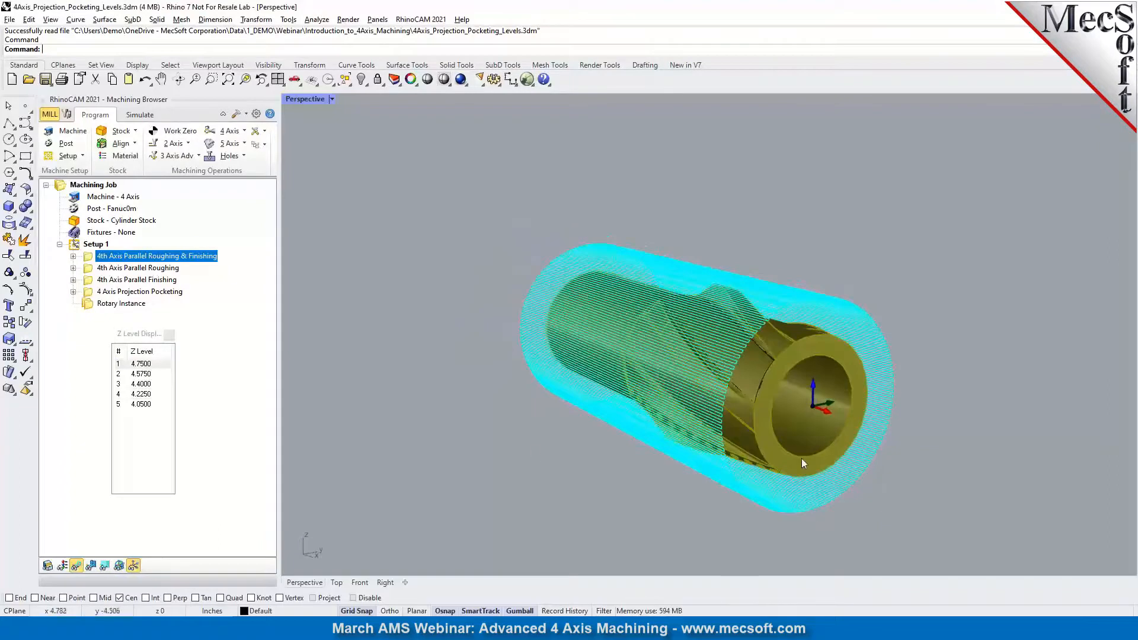
scroll(801, 458, "up", 2)
left_click(145, 374)
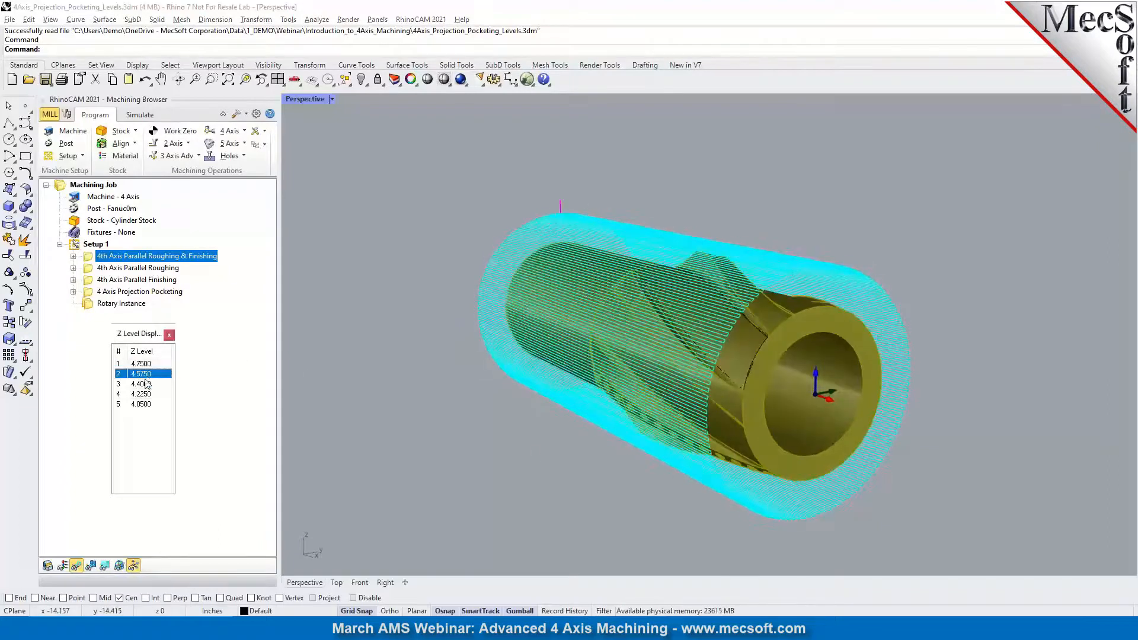
left_click(144, 384)
left_click(144, 395)
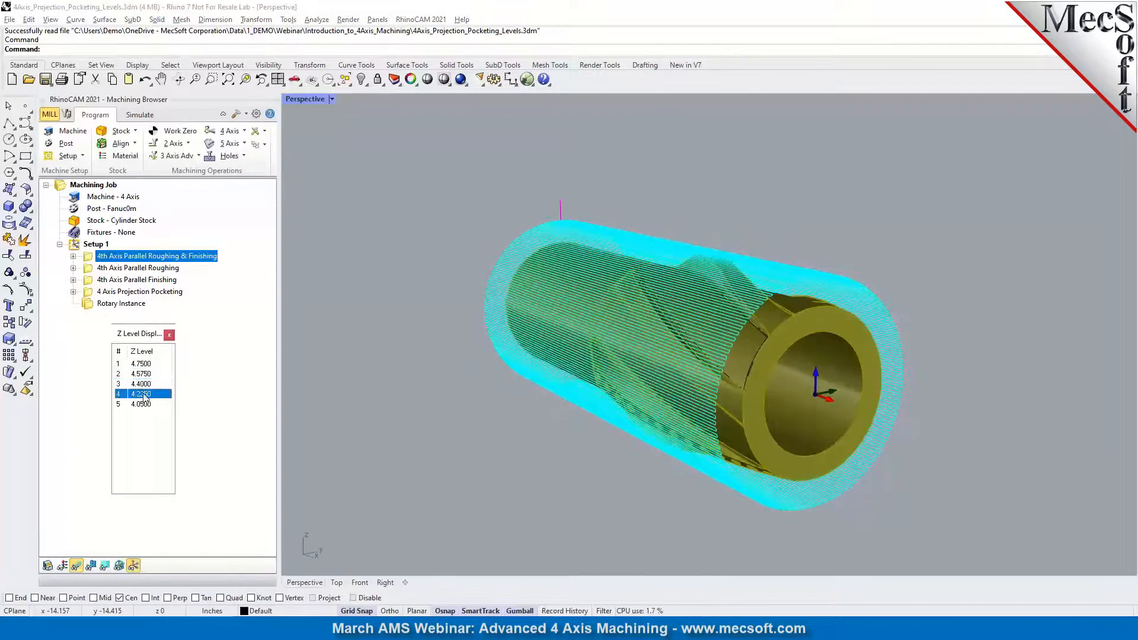
left_click(145, 404)
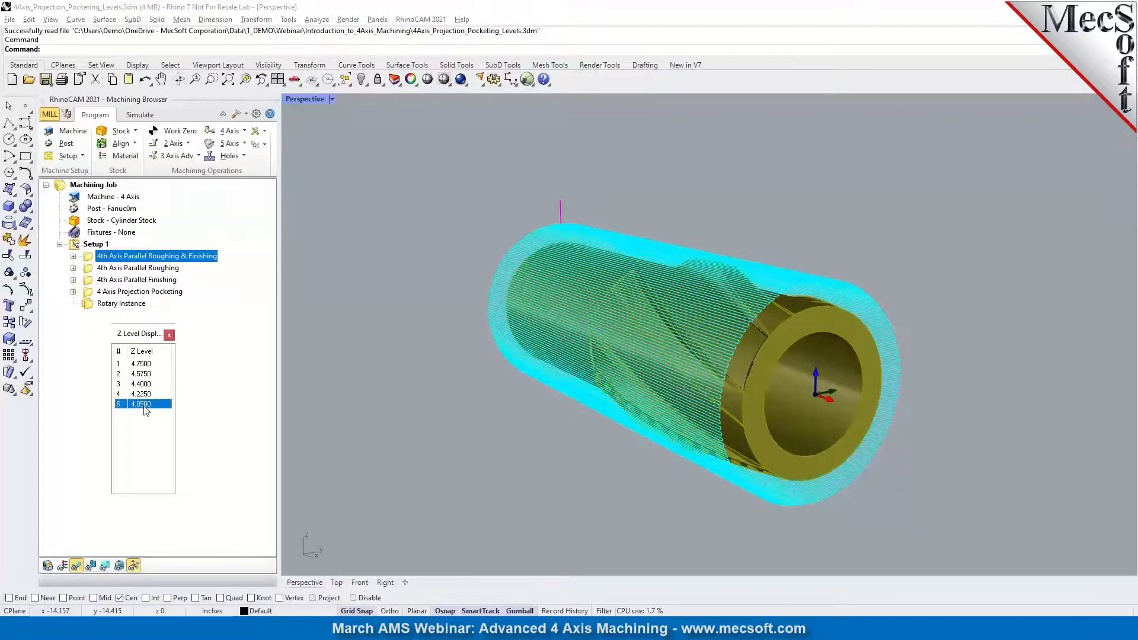
left_click(169, 336)
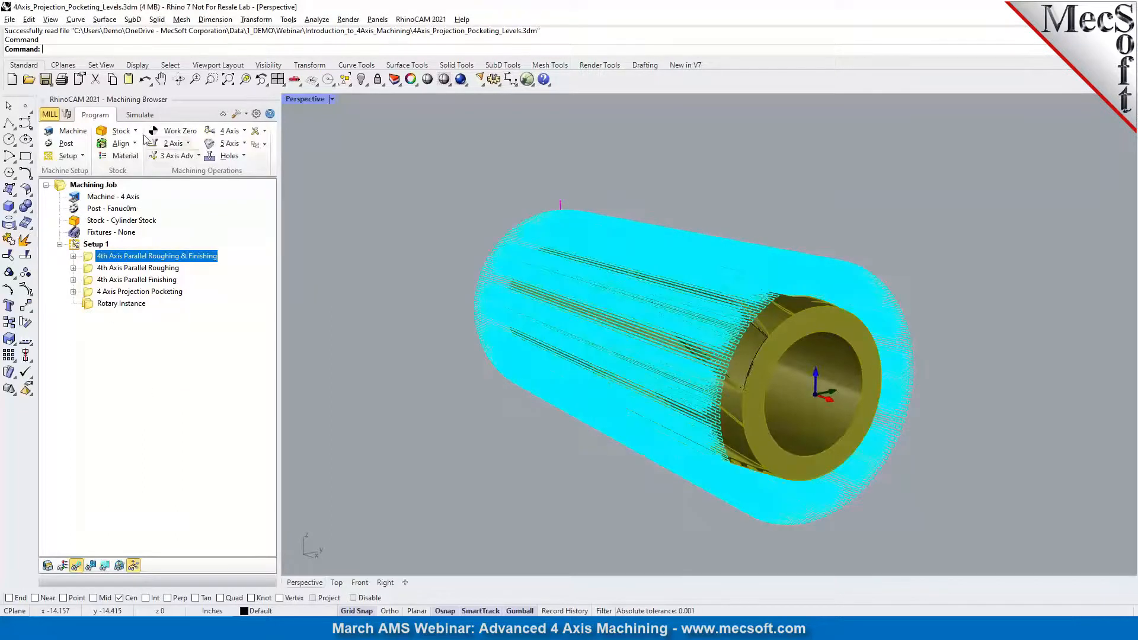
Simulate the 4th Axis Parallel Roughing & Finishing operation on the cylinder stock.
left_click(140, 115)
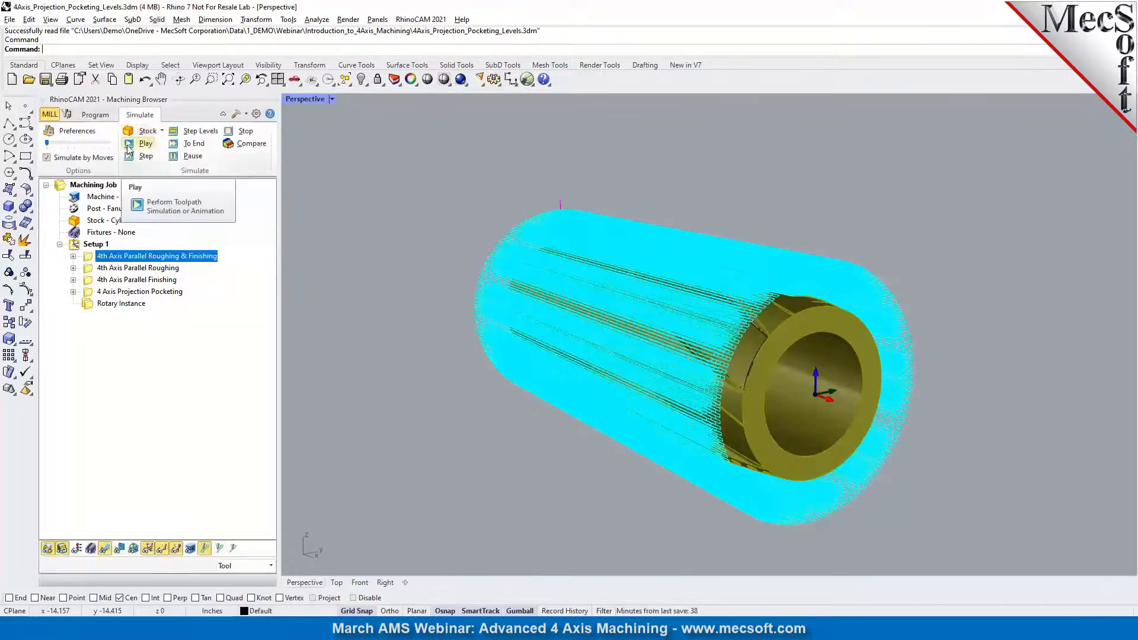
left_click(145, 143)
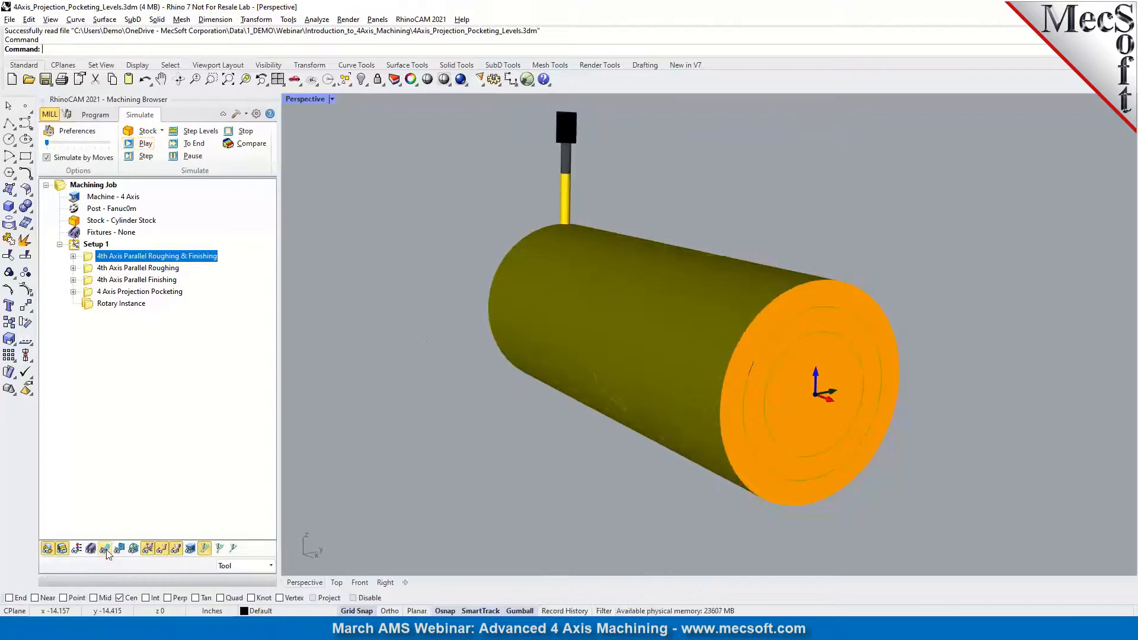
right_click_drag(575, 476, 602, 481)
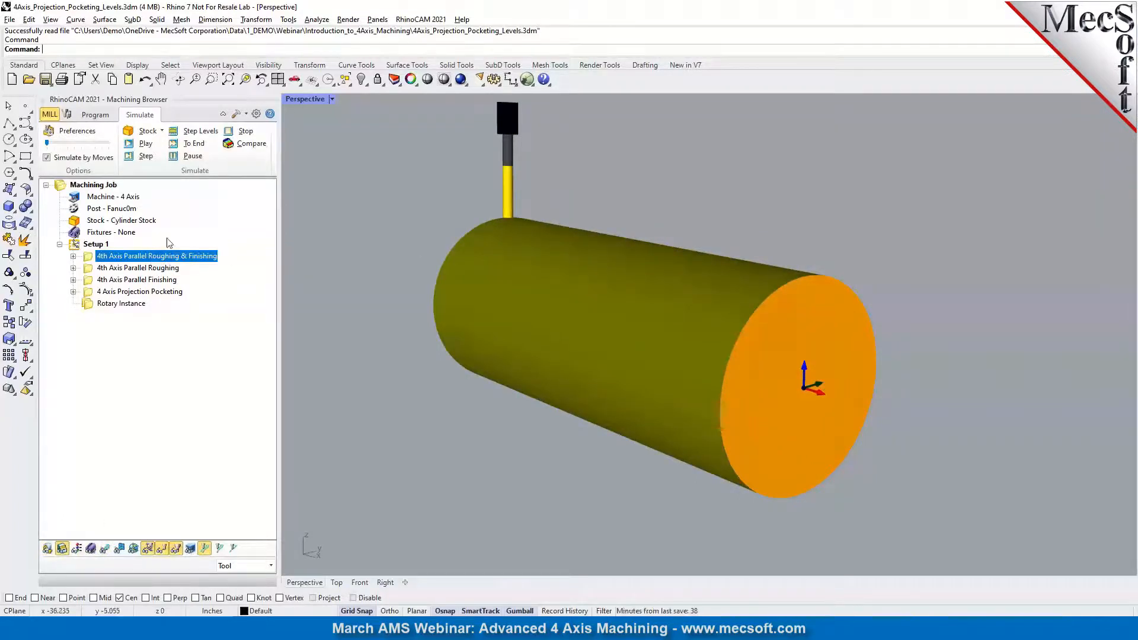
Examine the 4th Axis Parallel Roughing toolpath around the shank of the fluted part.
left_click(95, 115)
left_click(134, 268)
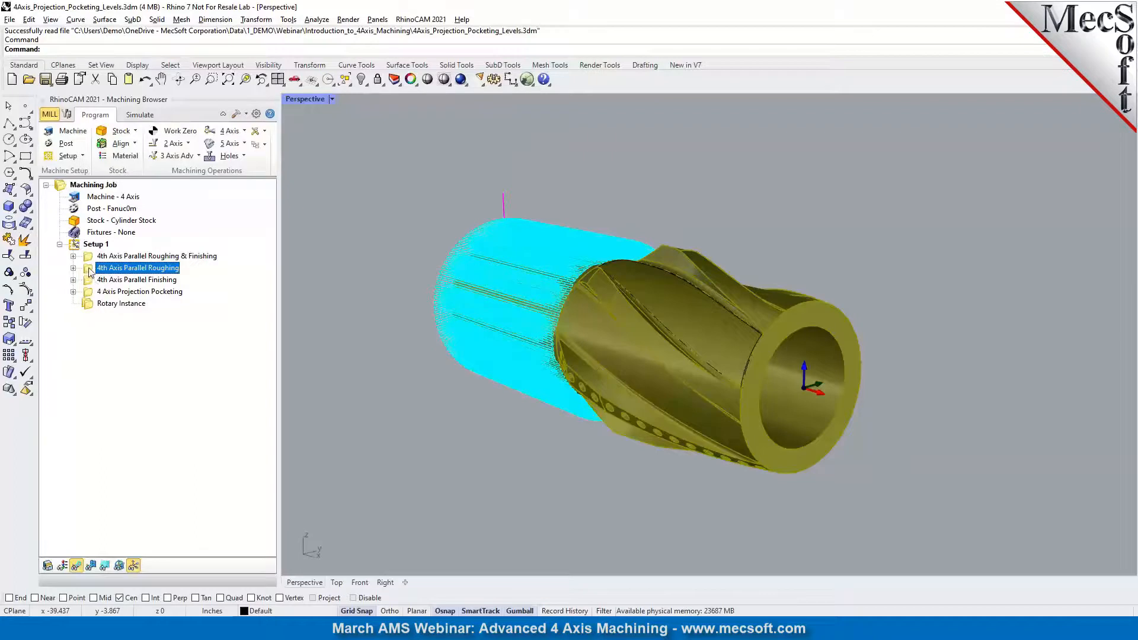
right_click_drag(652, 314, 821, 296)
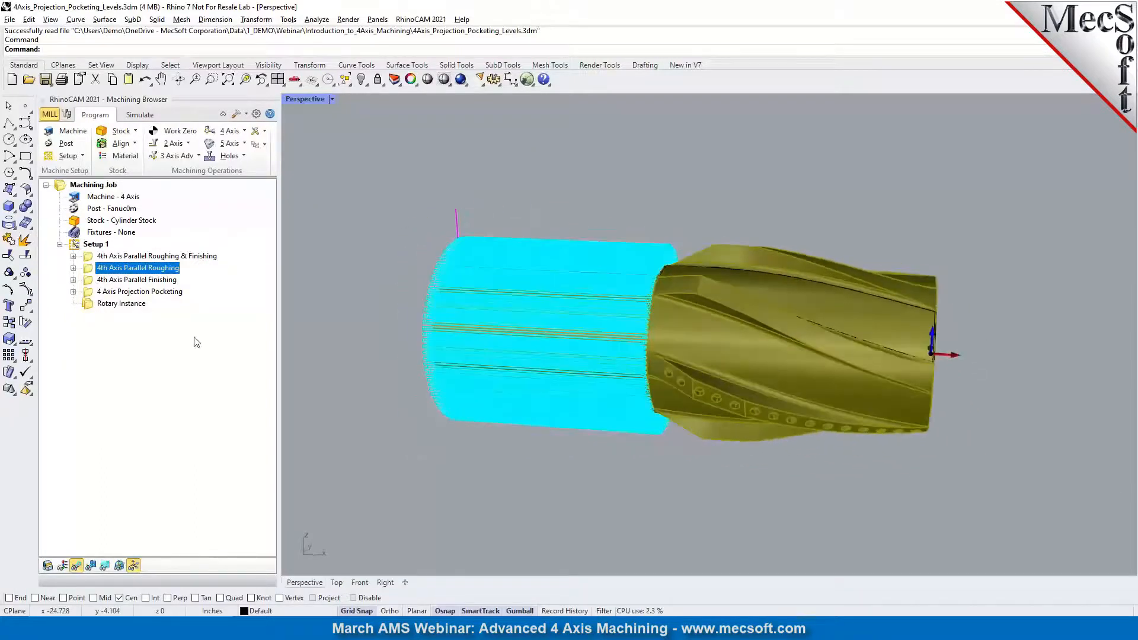
Review the stock allowance, axial containment and radial cut levels of the 4th Axis Parallel Roughing operation.
double_click(107, 279)
left_click(171, 147)
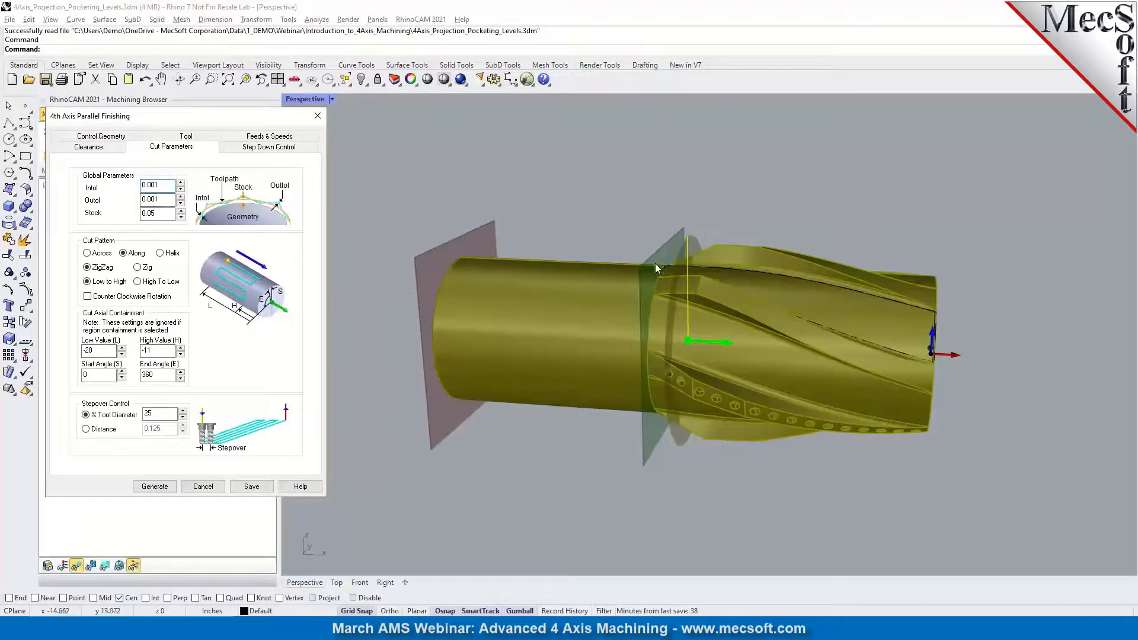
right_click_drag(634, 276, 565, 265)
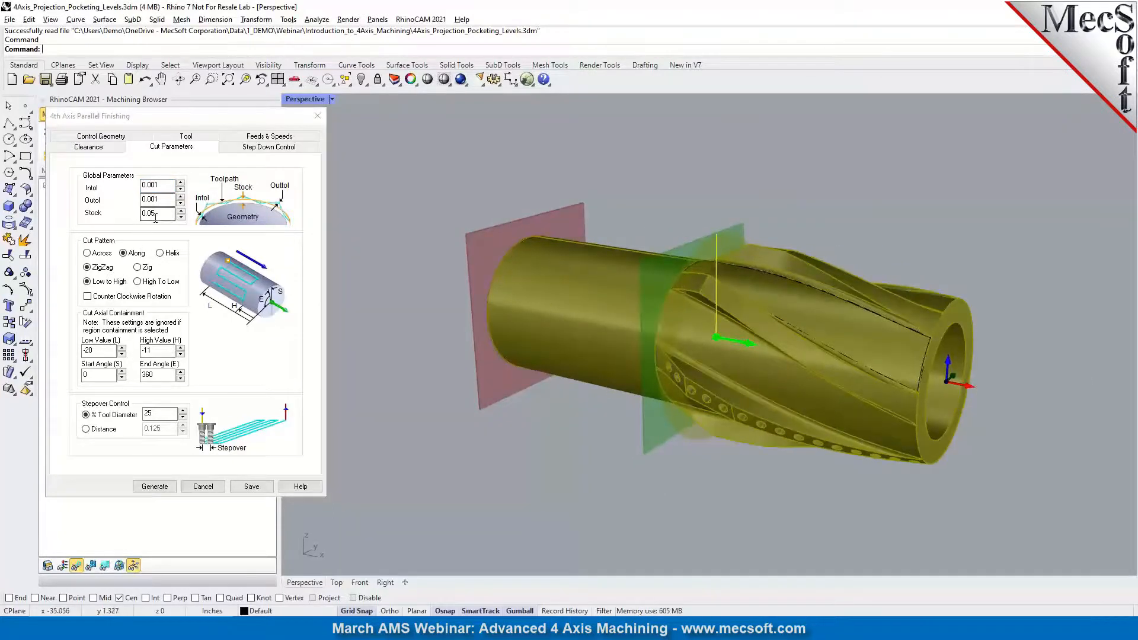
mouse_move(156, 217)
left_click(277, 148)
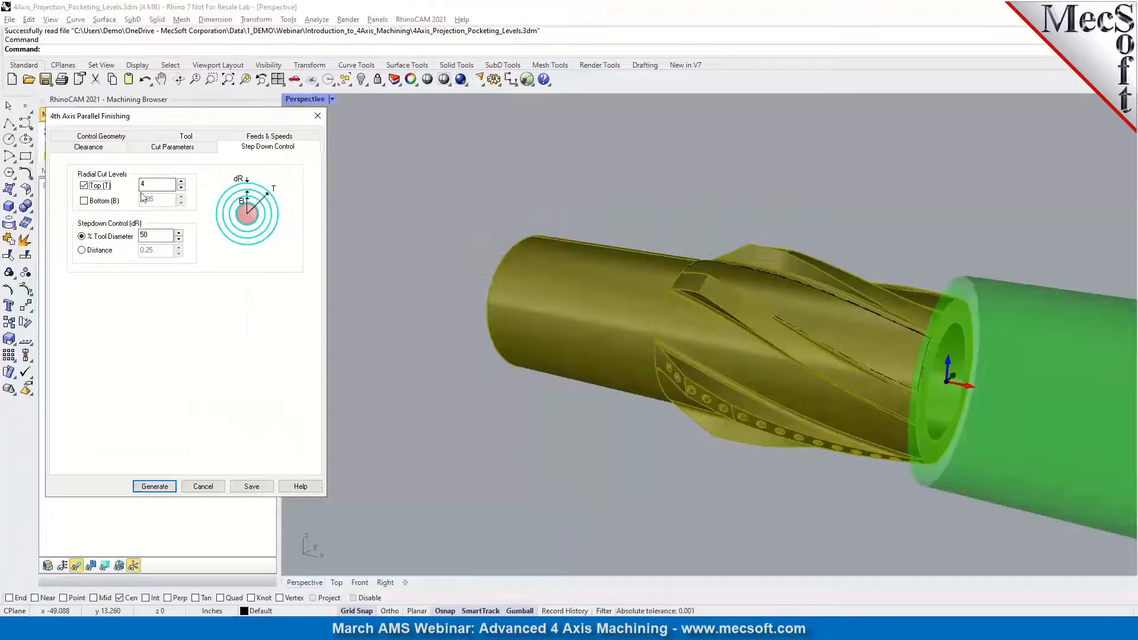
left_click(145, 186)
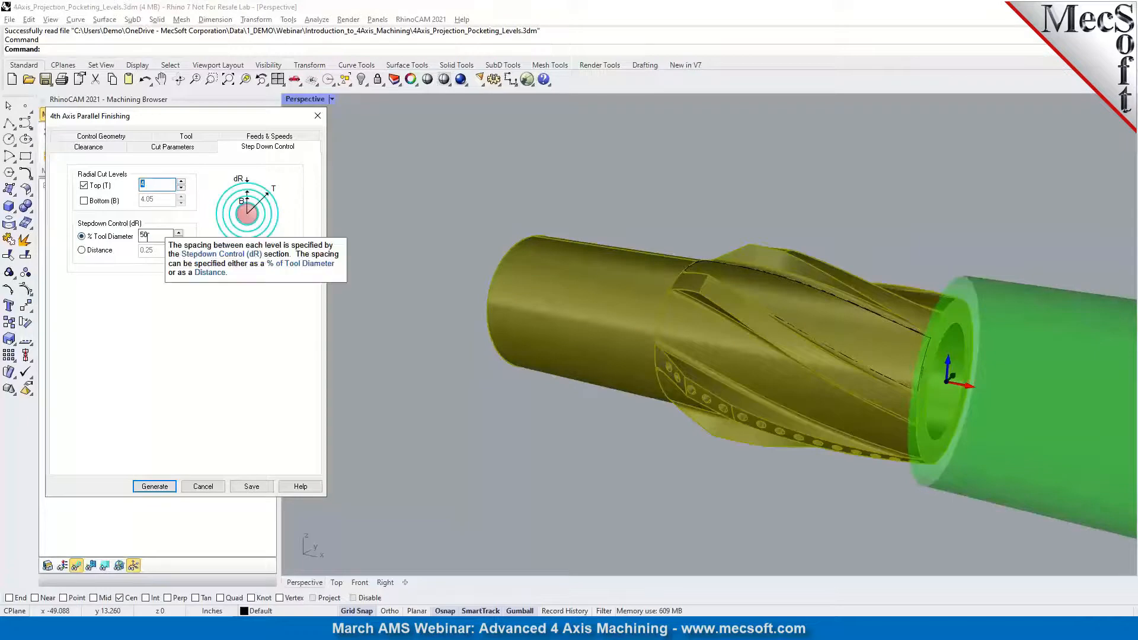
left_click(202, 486)
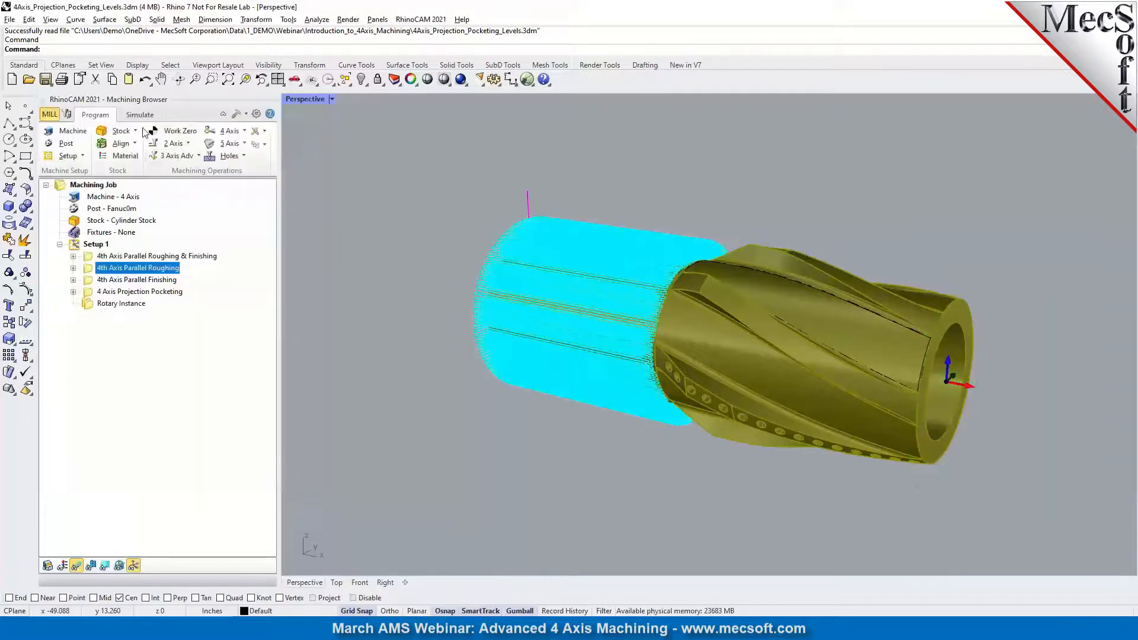
Simulate the 4th Axis Parallel Roughing operation on the cylinder stock.
left_click(140, 116)
left_click(142, 144)
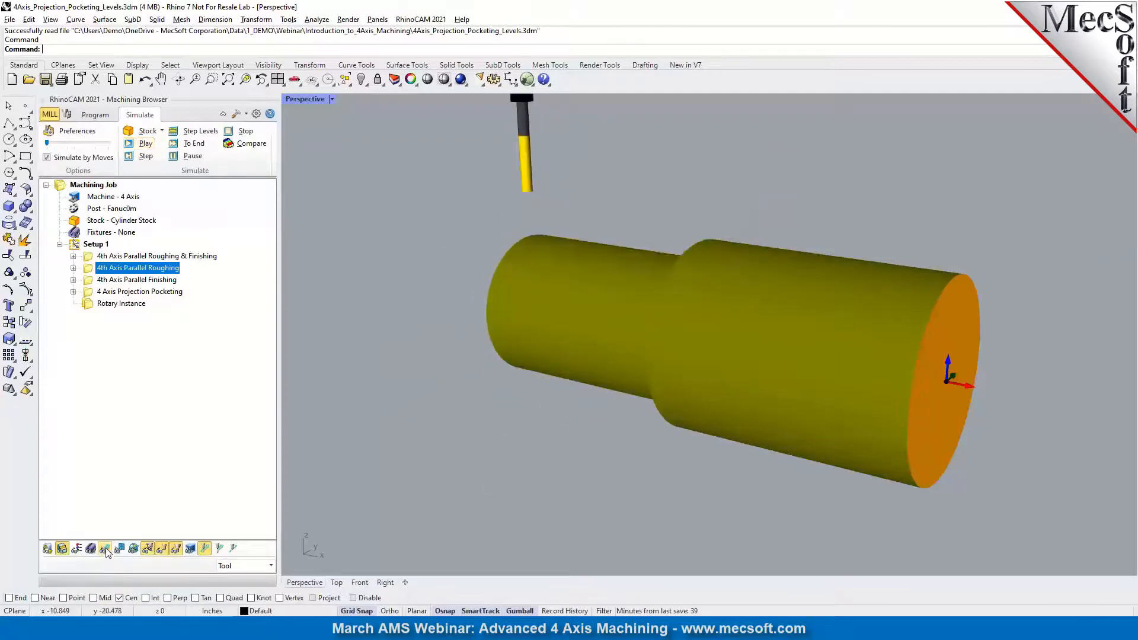
left_click(96, 115)
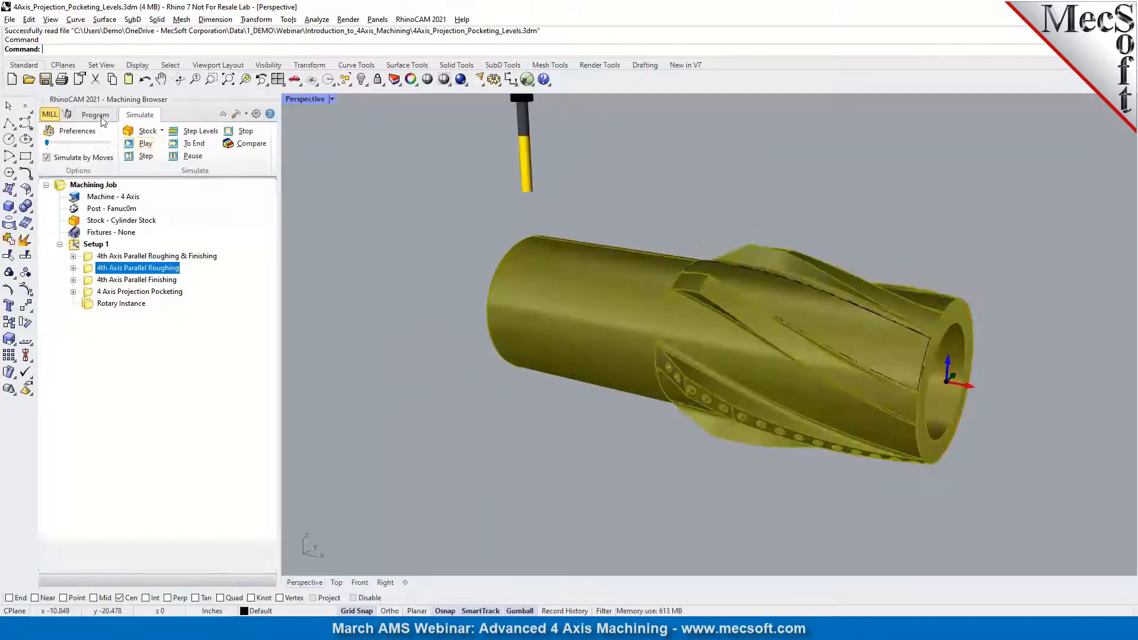
Display the 4th Axis Parallel Finishing toolpath and review its stock allowance, axial containment and radial cut levels.
left_click(143, 279)
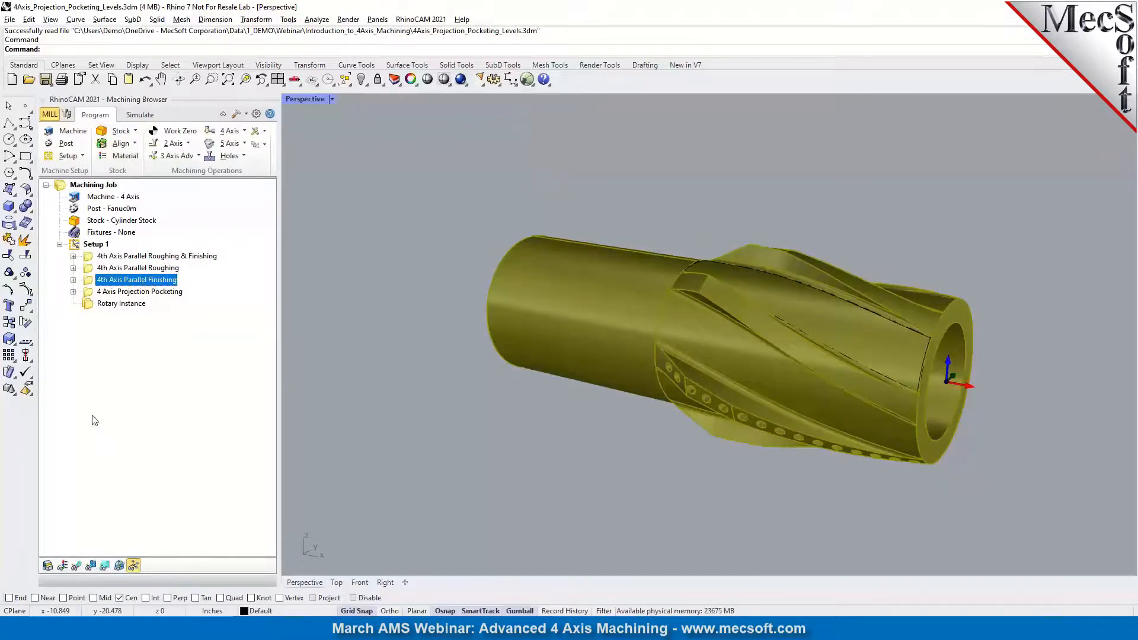
left_click(77, 566)
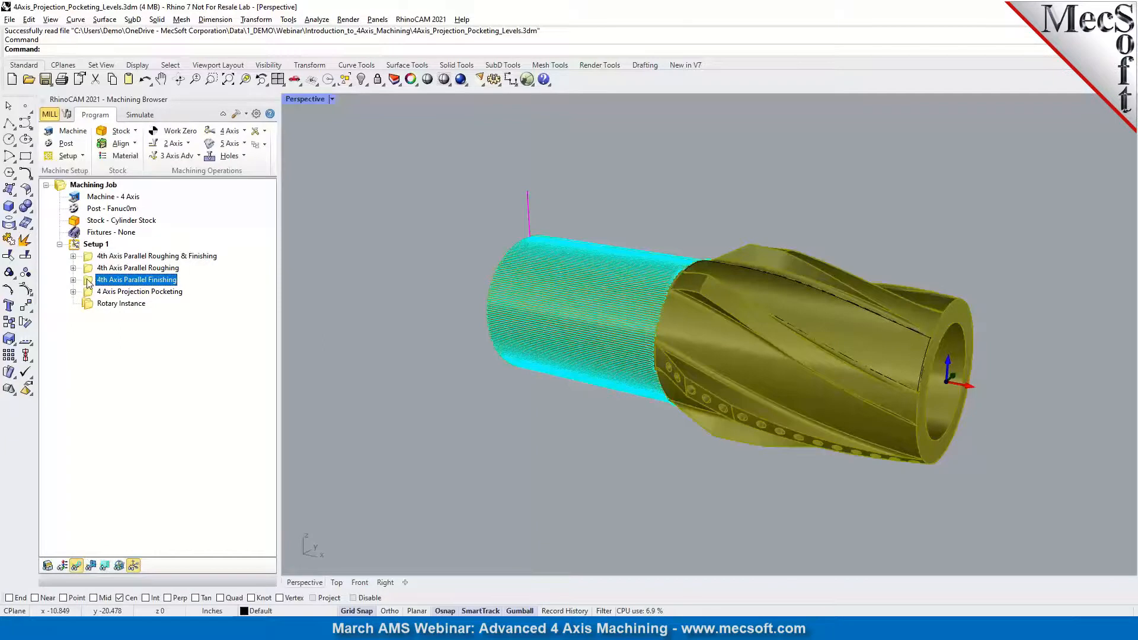
double_click(88, 280)
left_click(148, 138)
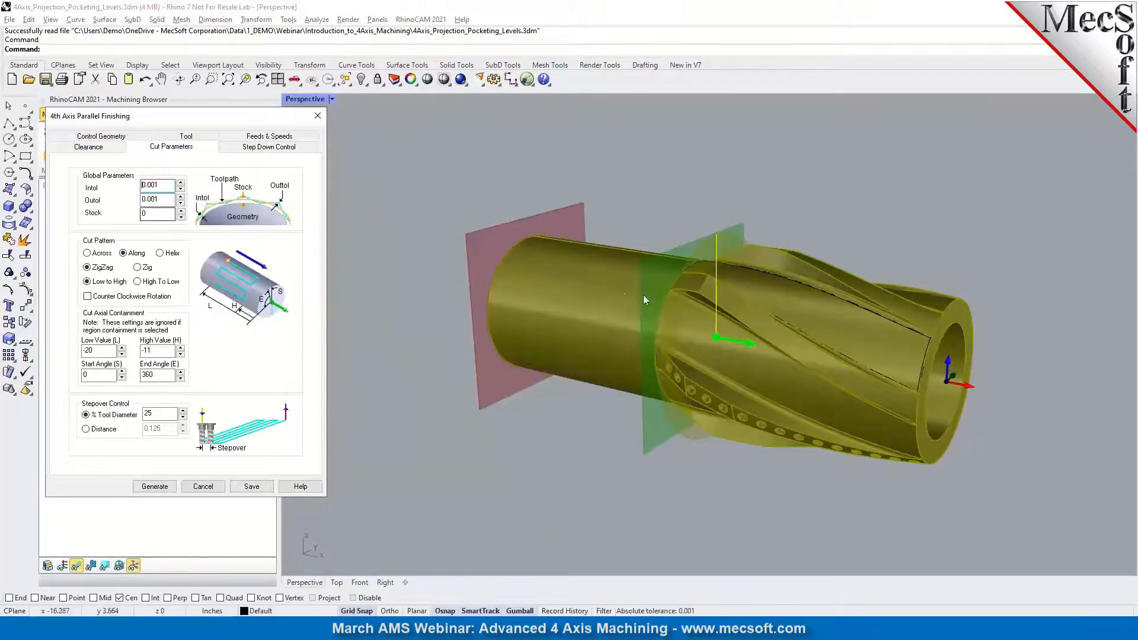
left_click(251, 148)
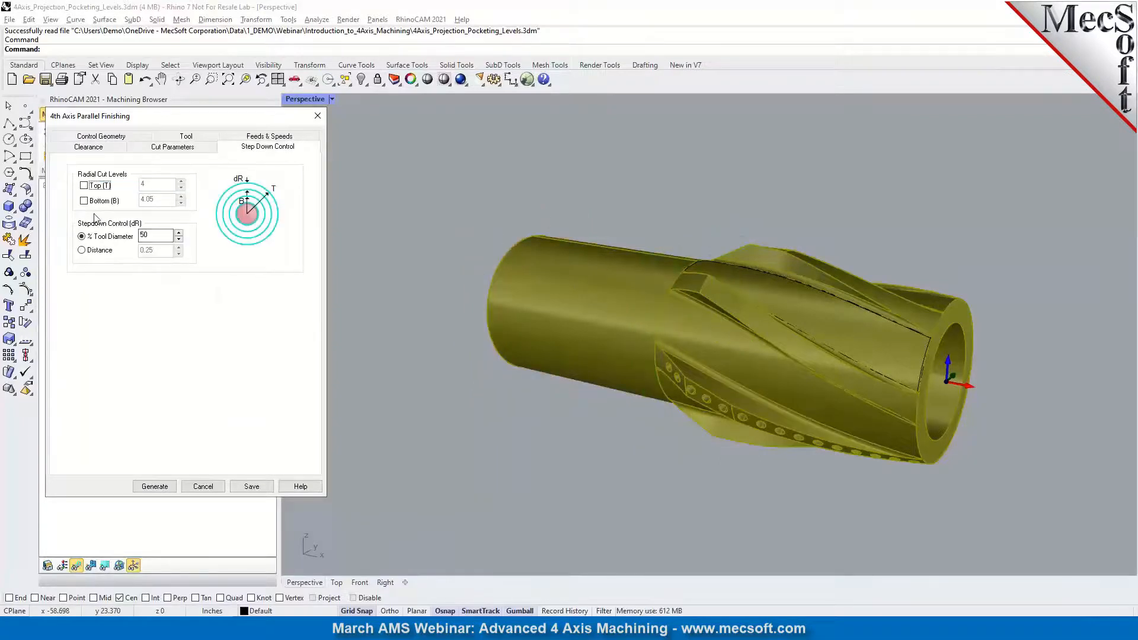
left_click(204, 485)
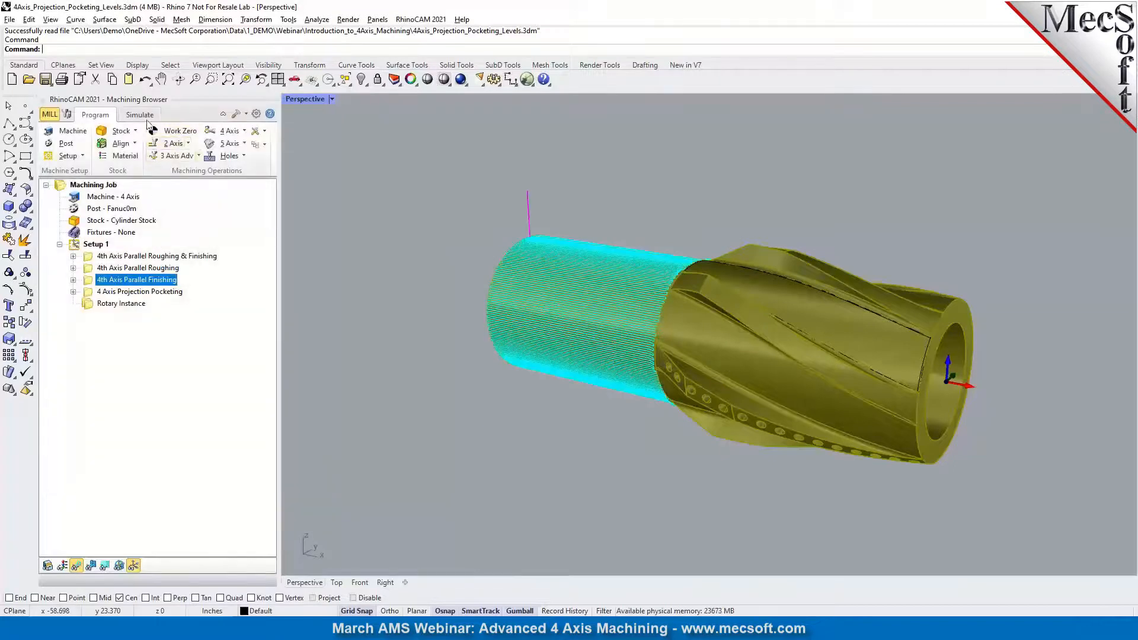
Simulate the 4th Axis Parallel Finishing operation on the stock, and return to the machining operations.
left_click(142, 116)
left_click(143, 144)
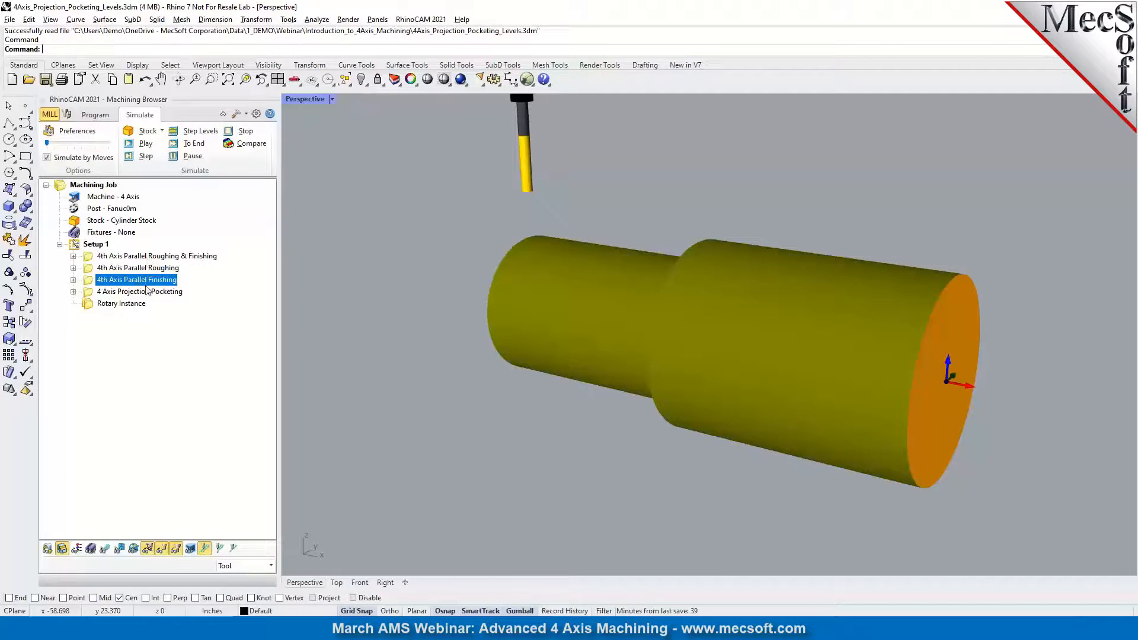
left_click(93, 115)
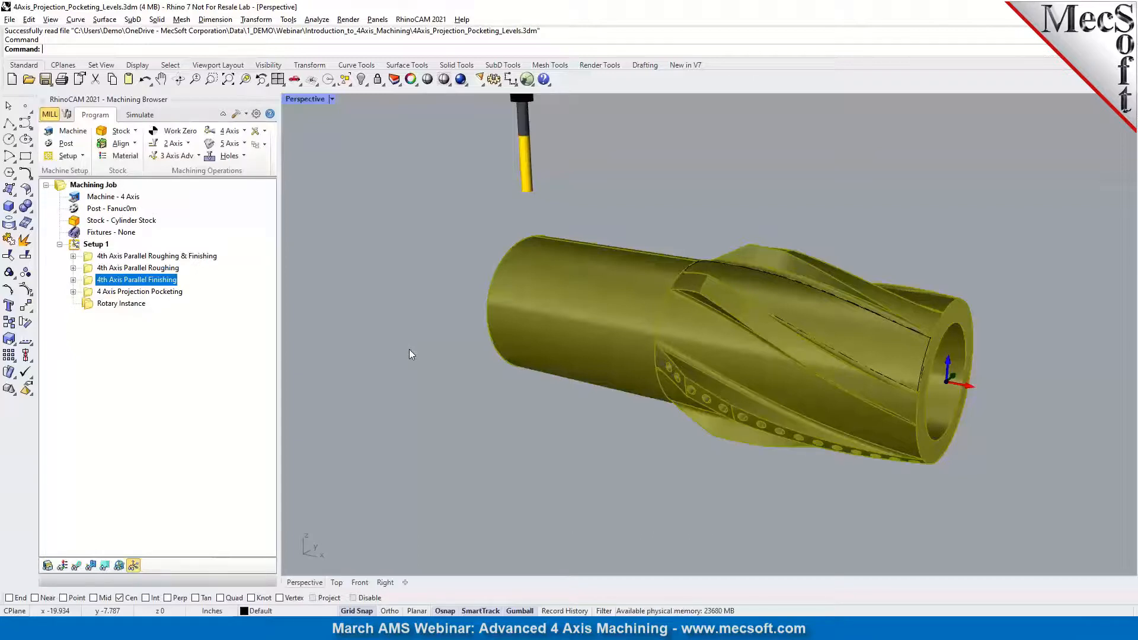
Examine the flutes of the part and find the Projection Pocketing method among the 4-axis operations.
scroll(950, 275, "up", 4)
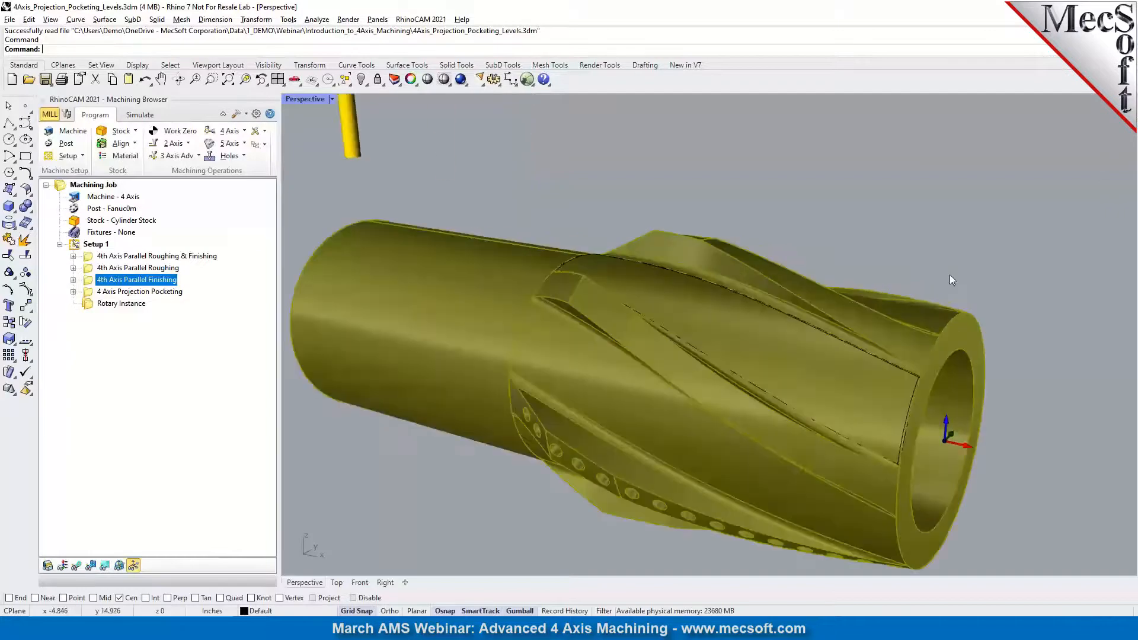
right_click_drag(949, 275, 889, 261)
scroll(812, 251, "down", 2)
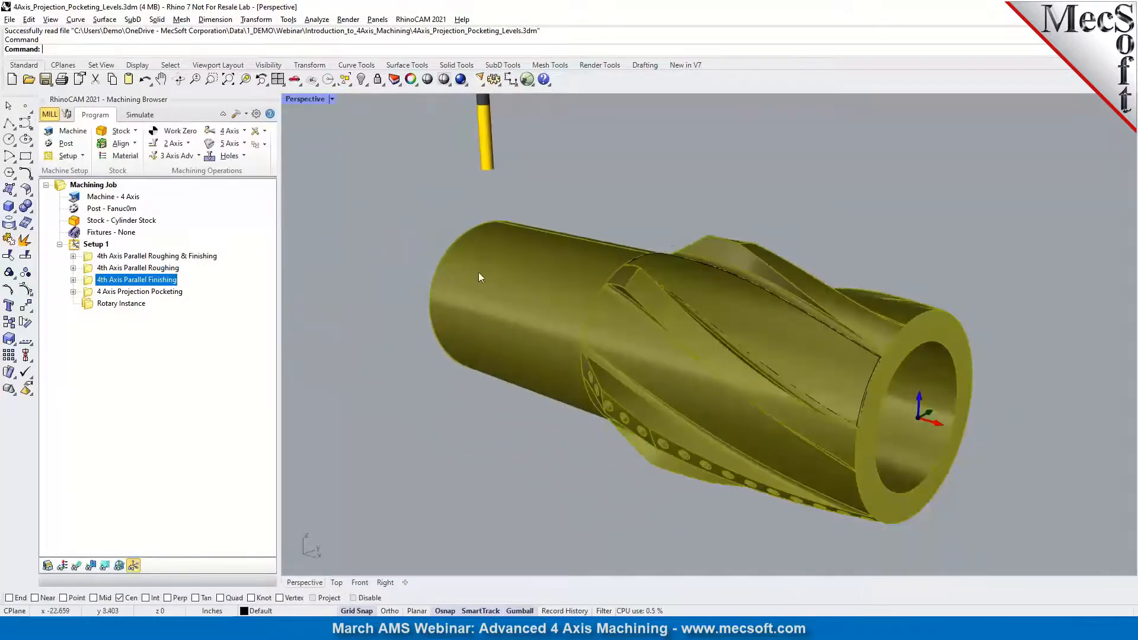
scroll(444, 272, "down", 4)
left_click(245, 131)
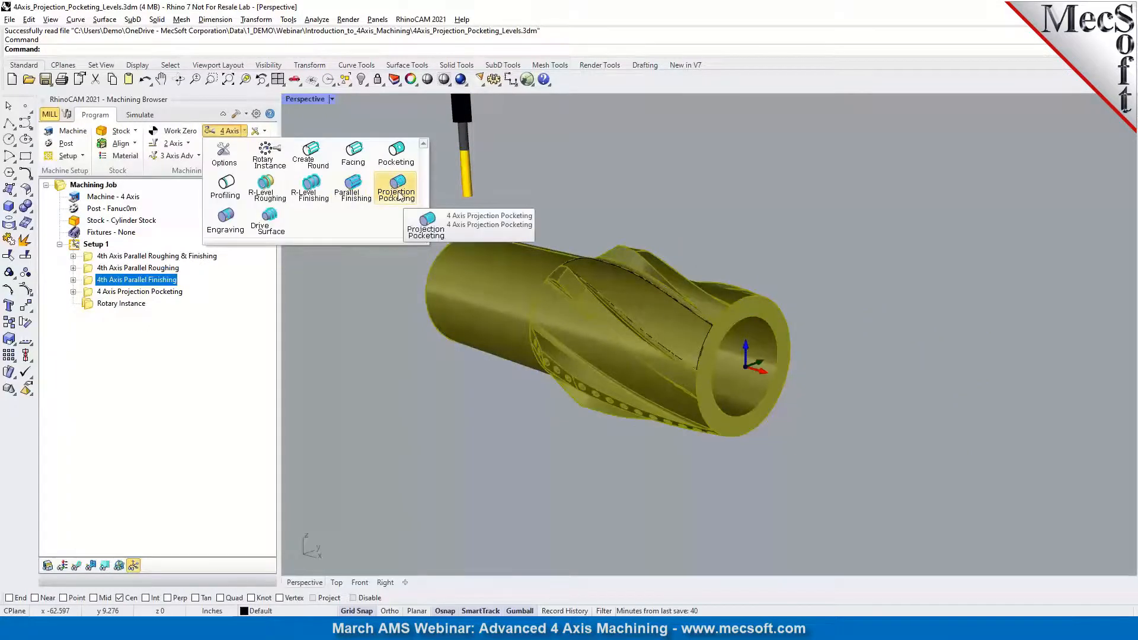
scroll(798, 261, "up", 2)
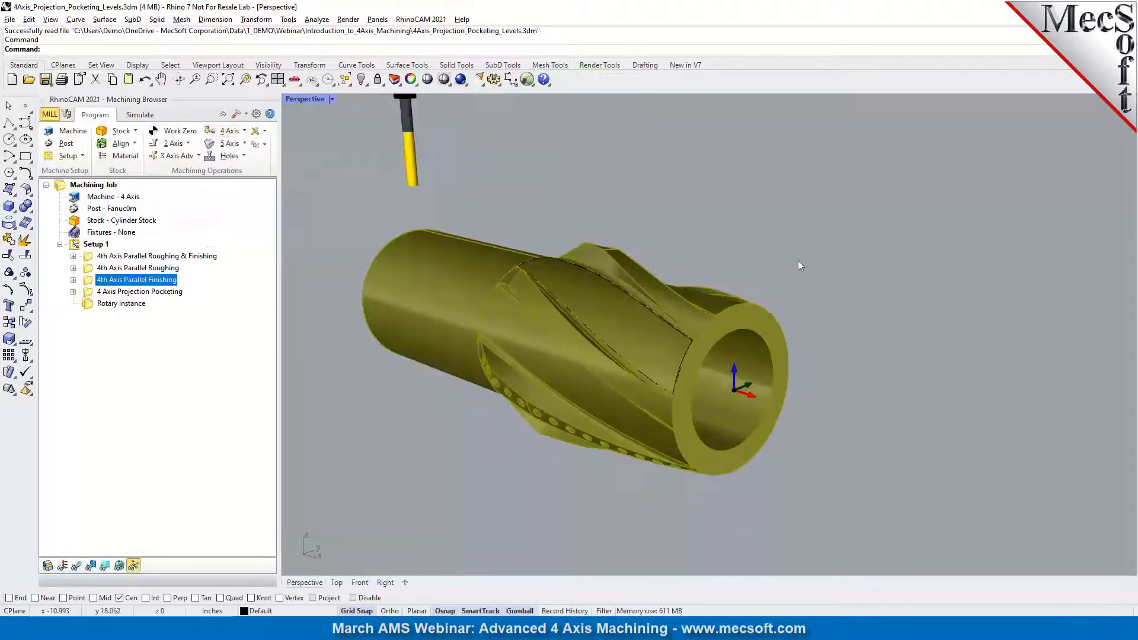
Open the 4 Axis Projection Pocketing operation and review its machining region, tool and clearance settings.
left_click(88, 293)
double_click(88, 295)
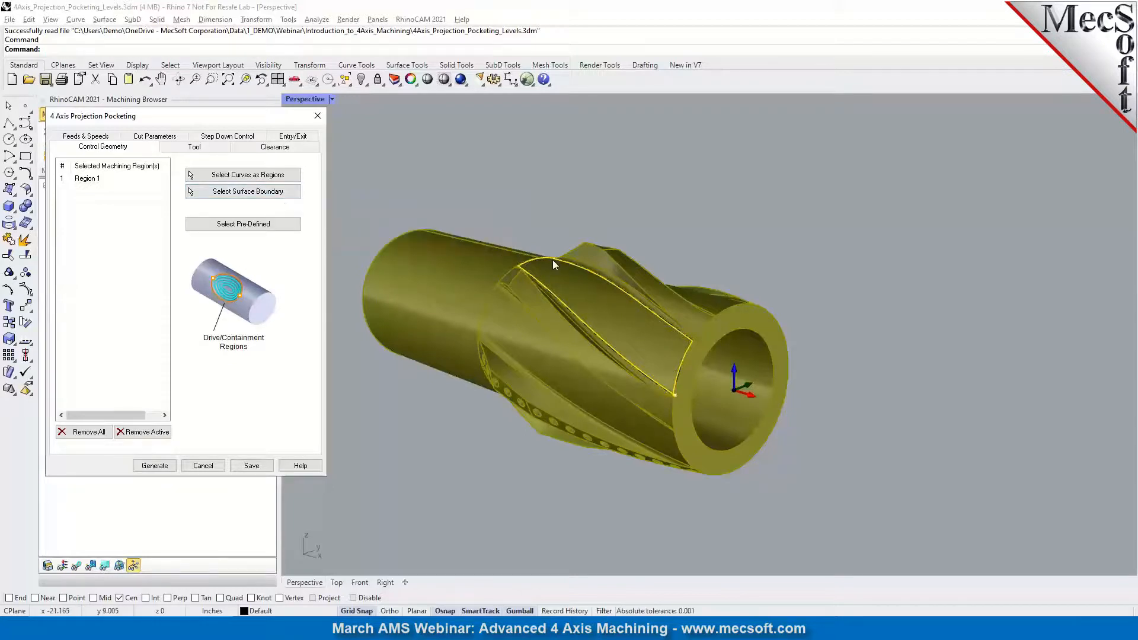
left_click(207, 147)
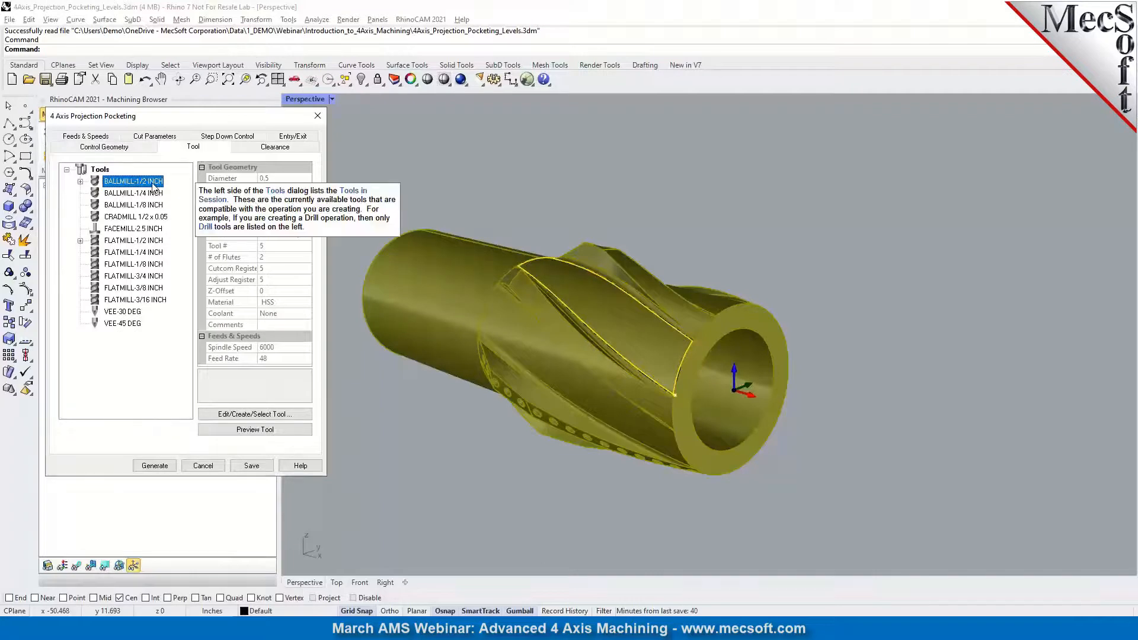
left_click(252, 149)
right_click_drag(652, 231, 761, 235)
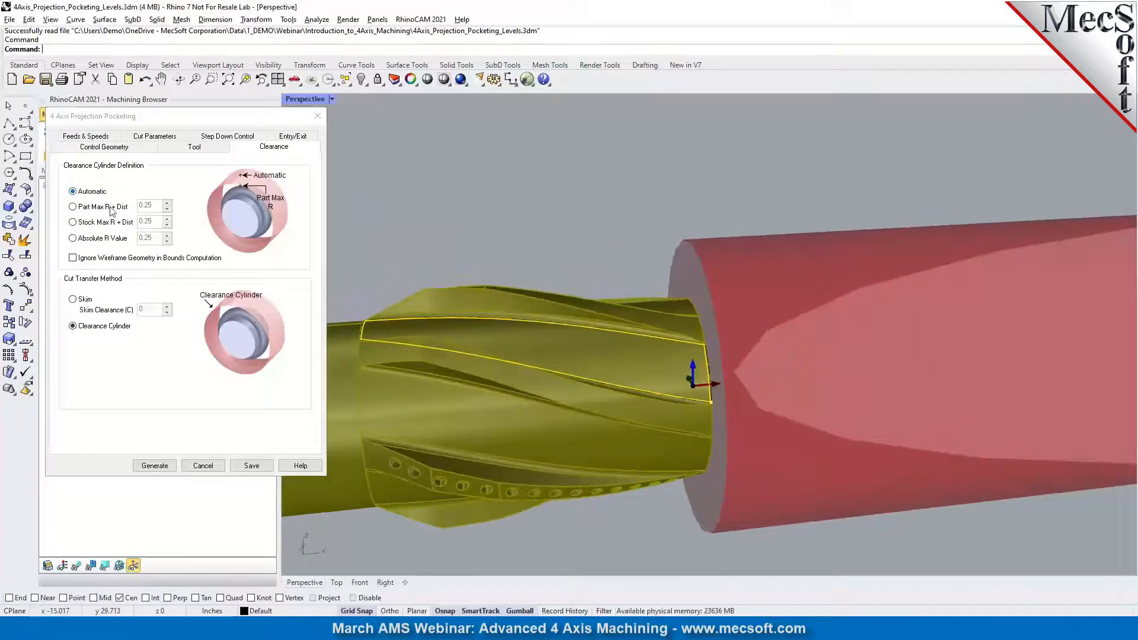
Review the cut parameters and step-down control of the 4 Axis Projection Pocketing operation against the selected flute region.
left_click(154, 141)
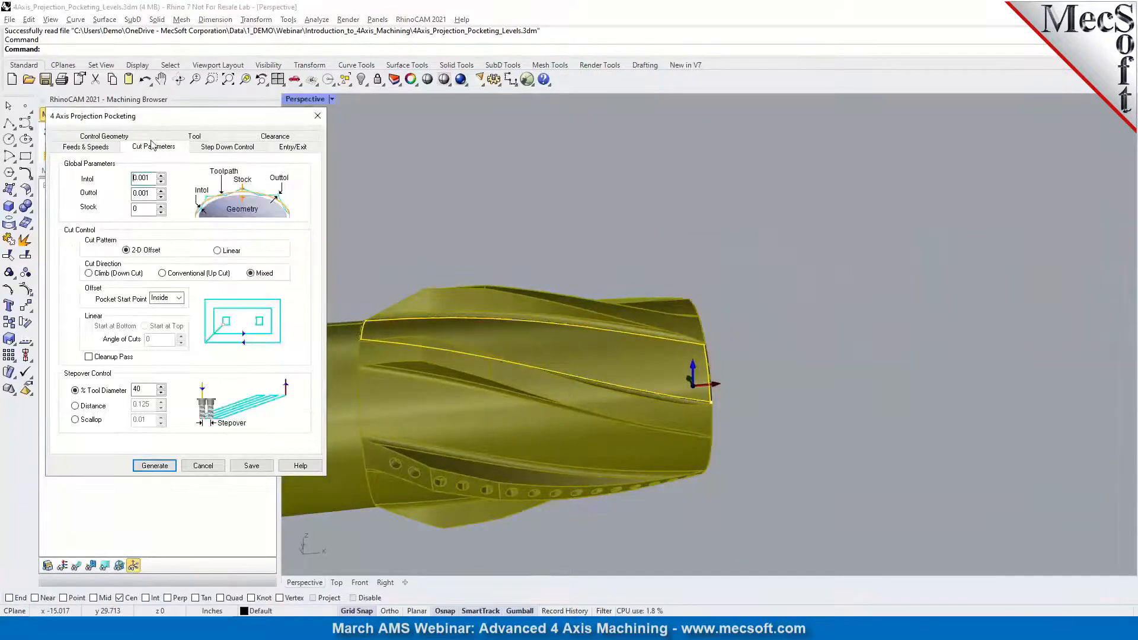
right_click_drag(599, 224, 579, 200)
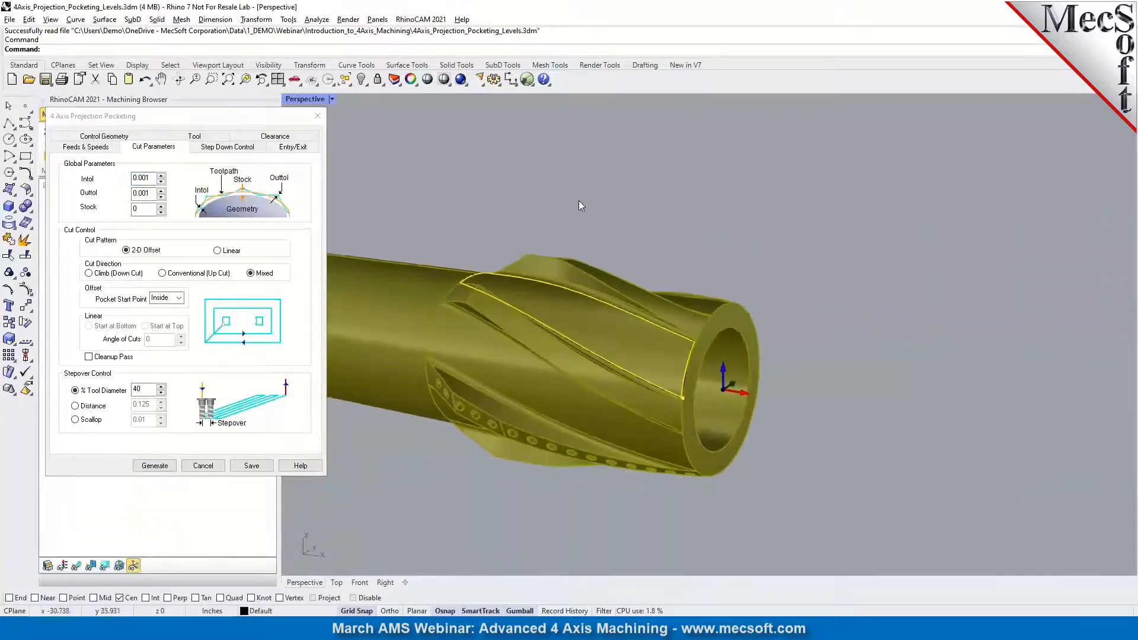
scroll(581, 199, "up", 1)
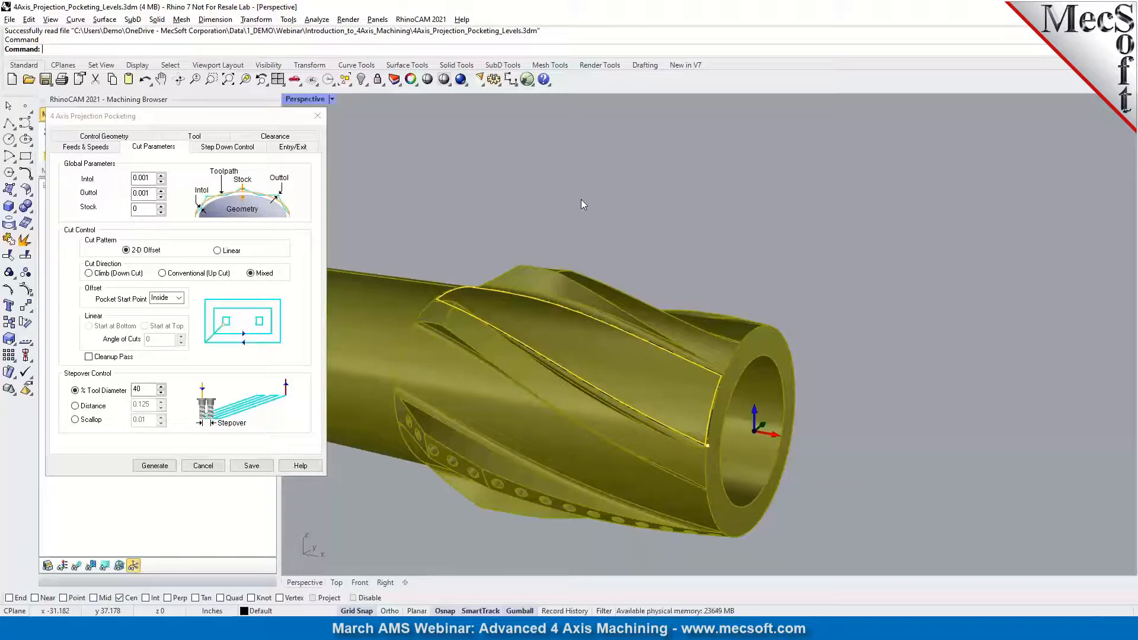
right_click_drag(658, 258, 656, 262)
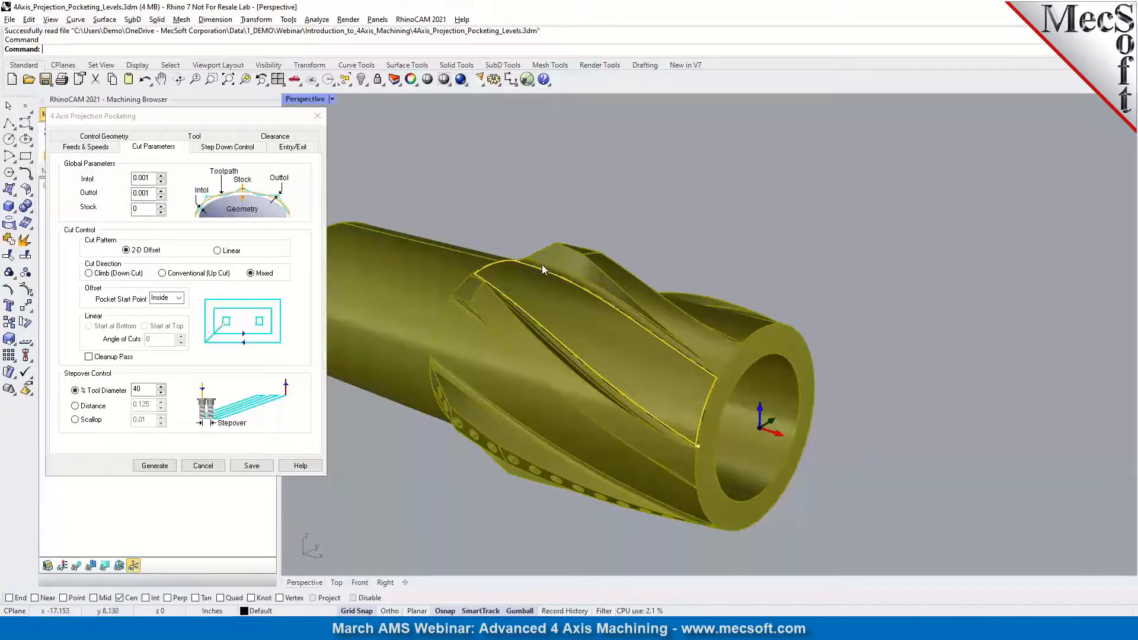
mouse_move(219, 255)
left_click(228, 147)
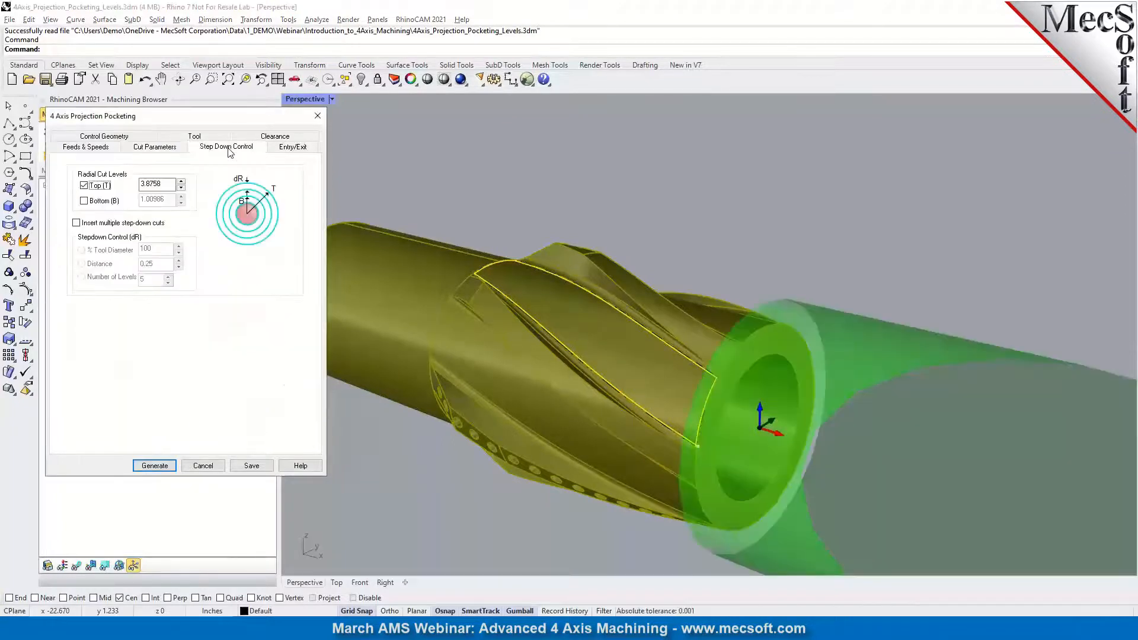
left_click(171, 155)
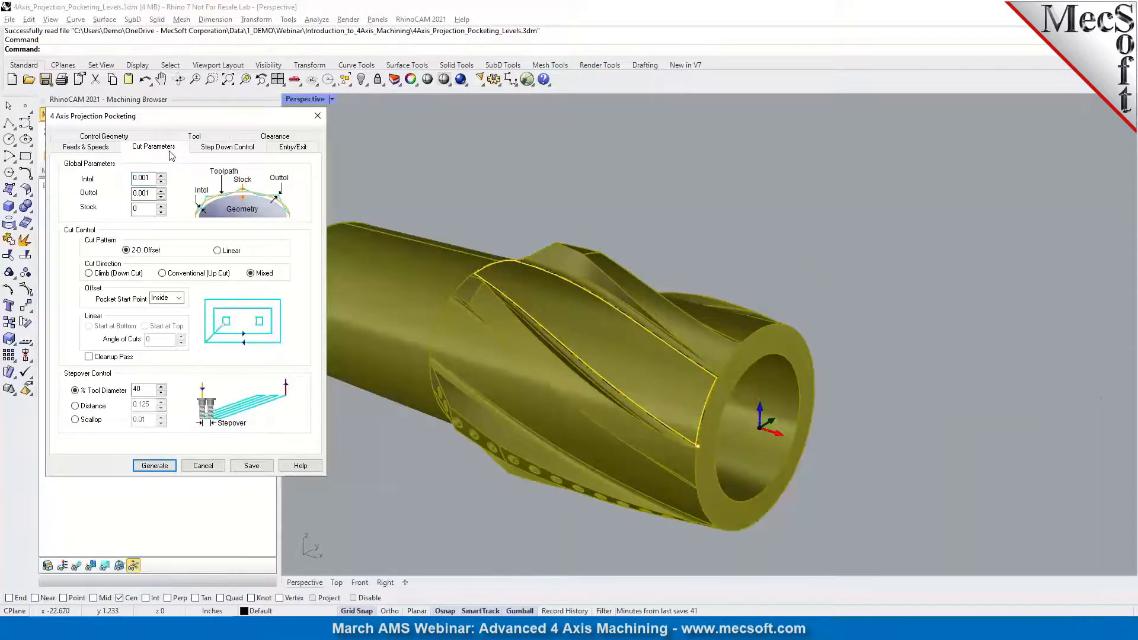
Generate the single-level 4 Axis Projection Pocketing toolpath and examine it inside the flute.
left_click(155, 465)
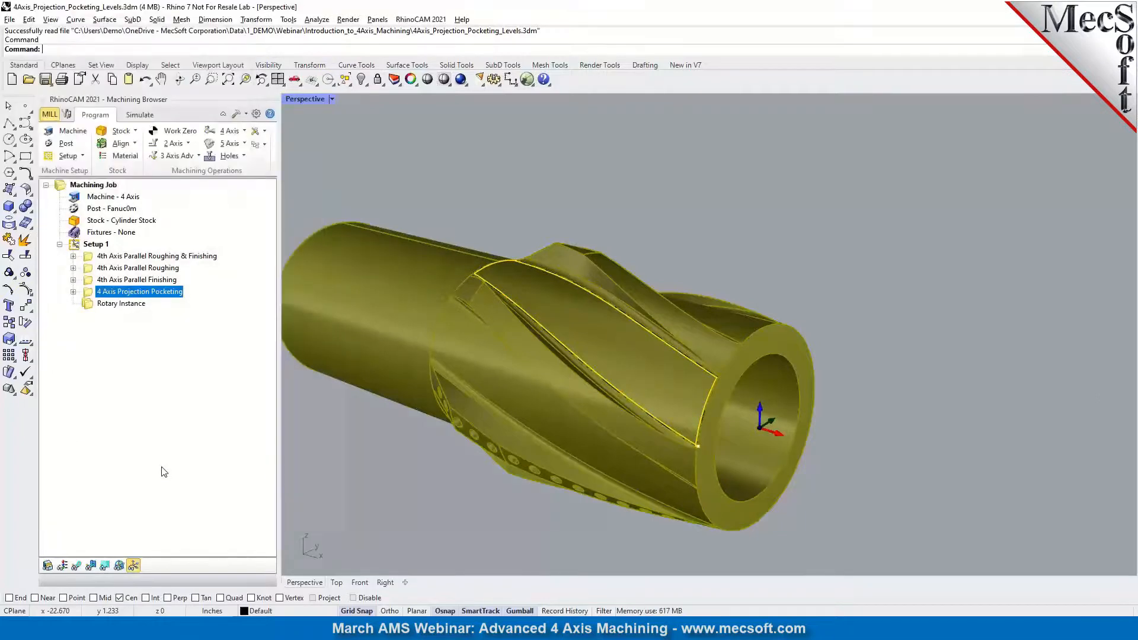
scroll(592, 319, "up", 5)
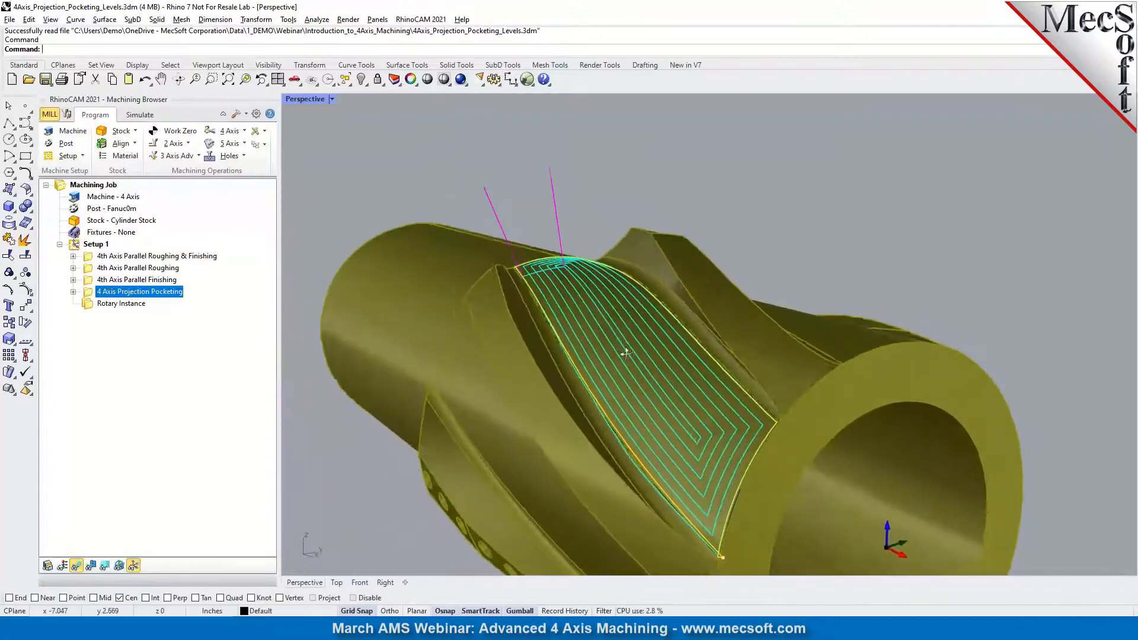
scroll(624, 351, "down", 4)
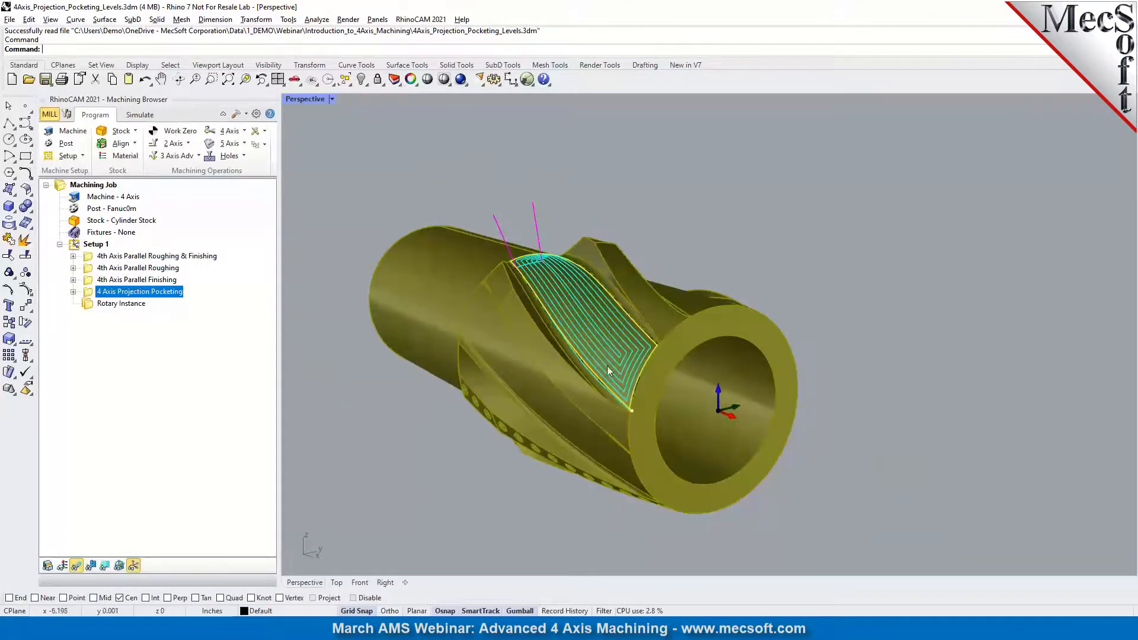
scroll(652, 353, "up", 2)
right_click_drag(669, 367, 680, 374)
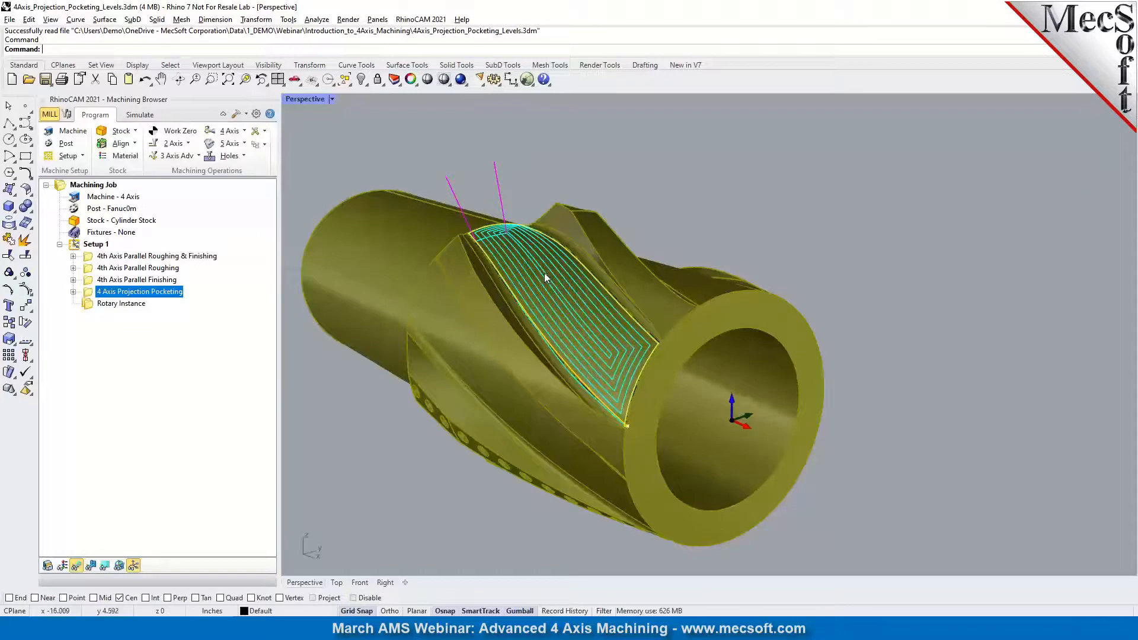
Enable multiple step-down cuts for the 4 Axis Projection Pocketing operation, regenerate the toolpath and inspect its levels in the flute.
double_click(88, 297)
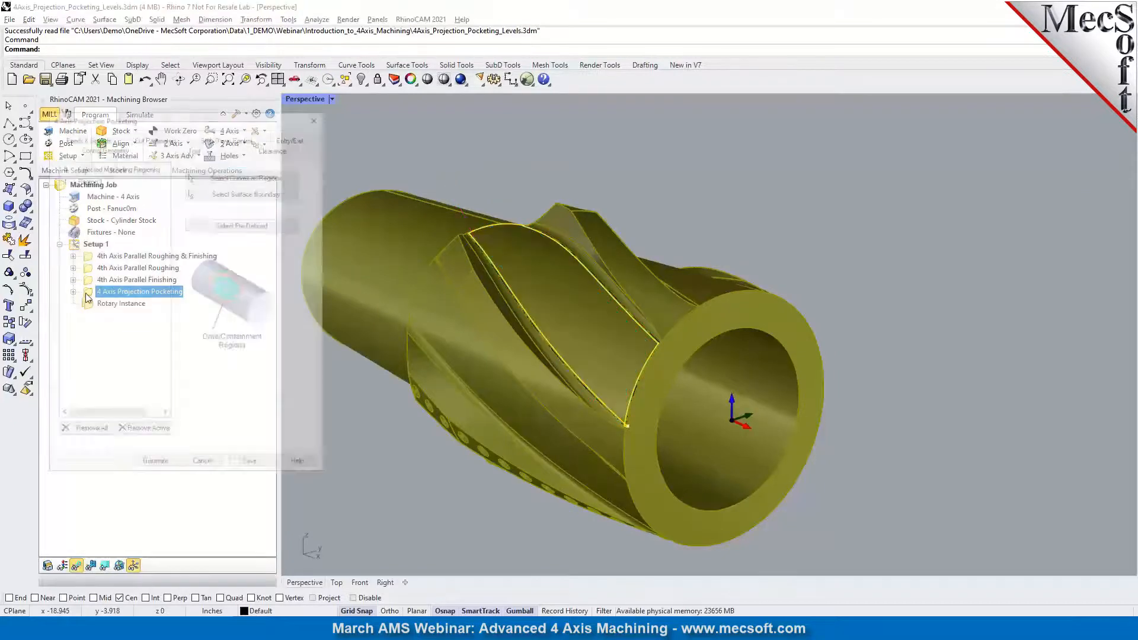
left_click(213, 137)
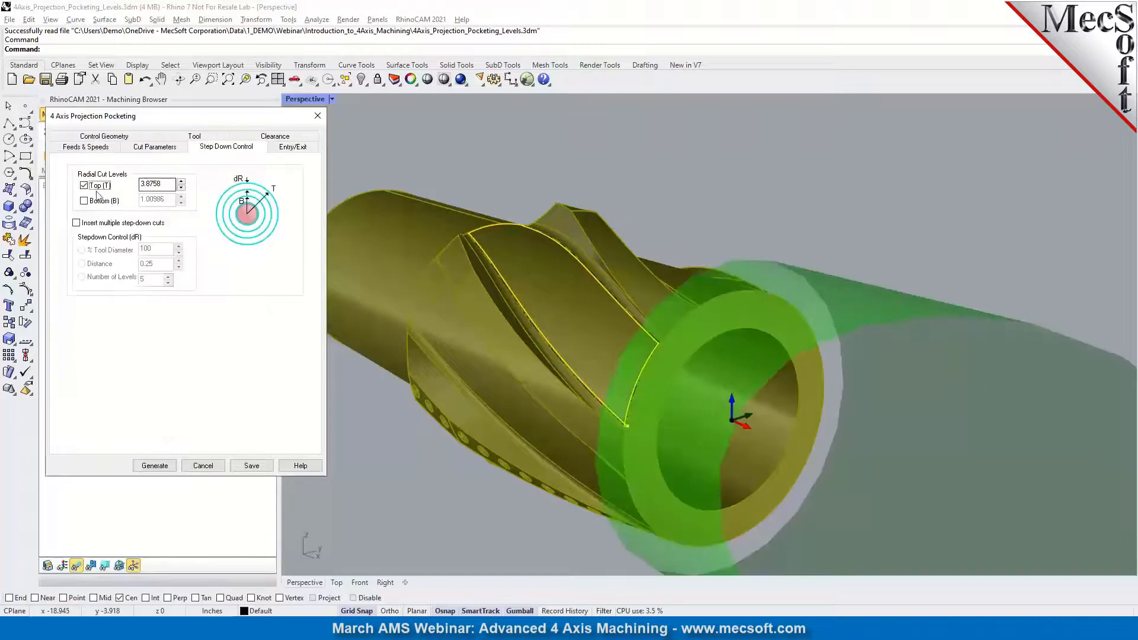
mouse_move(103, 189)
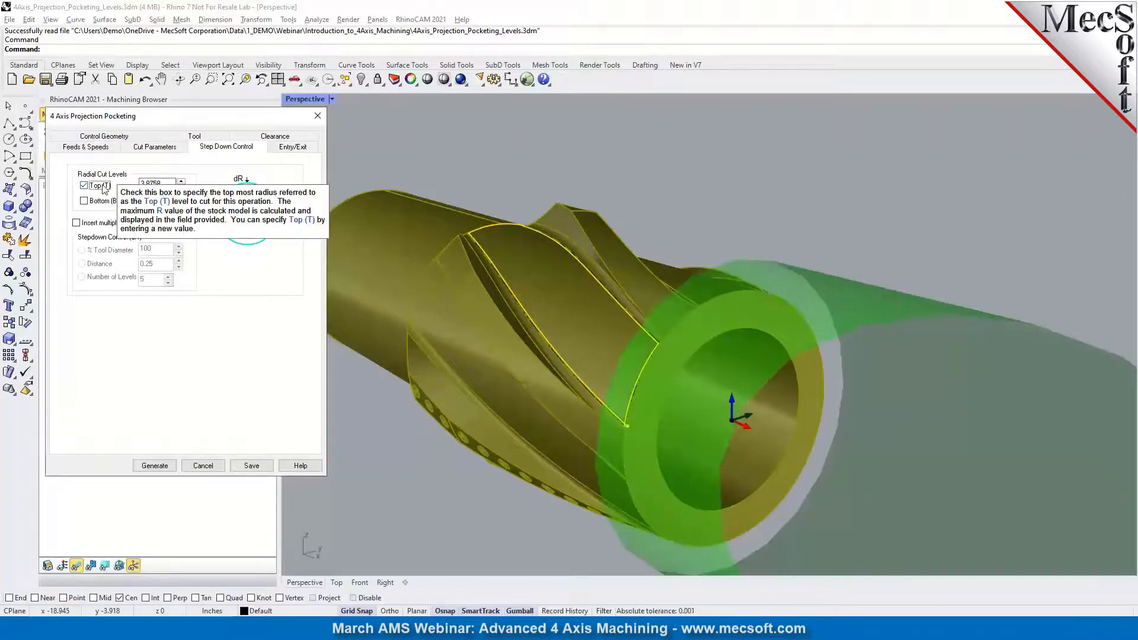
left_click(76, 223)
mouse_move(155, 249)
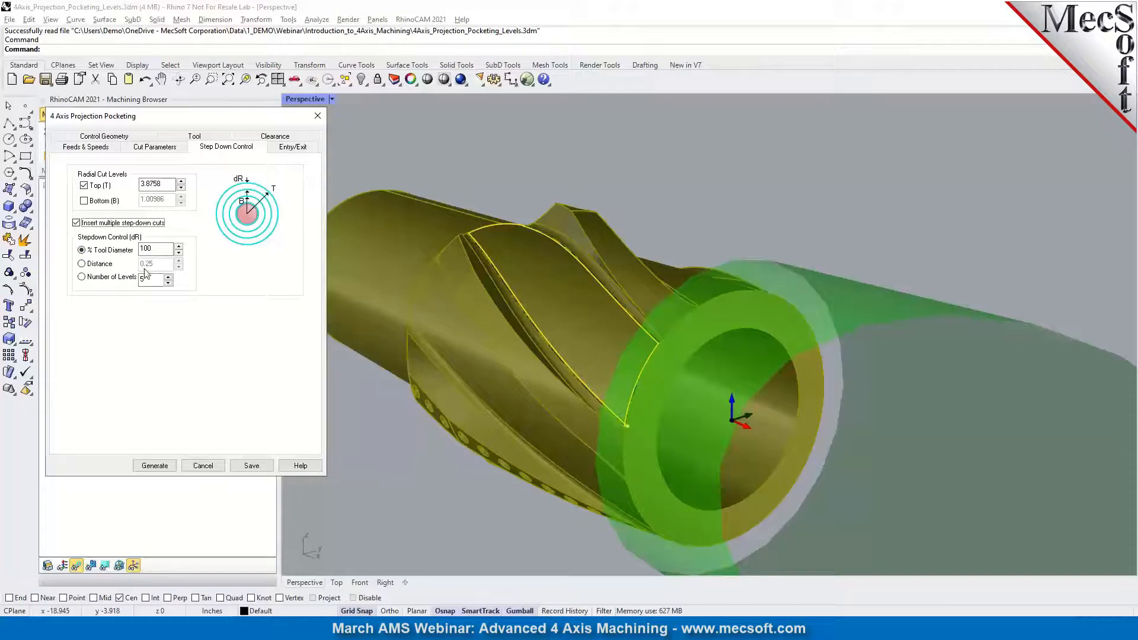
left_click(154, 466)
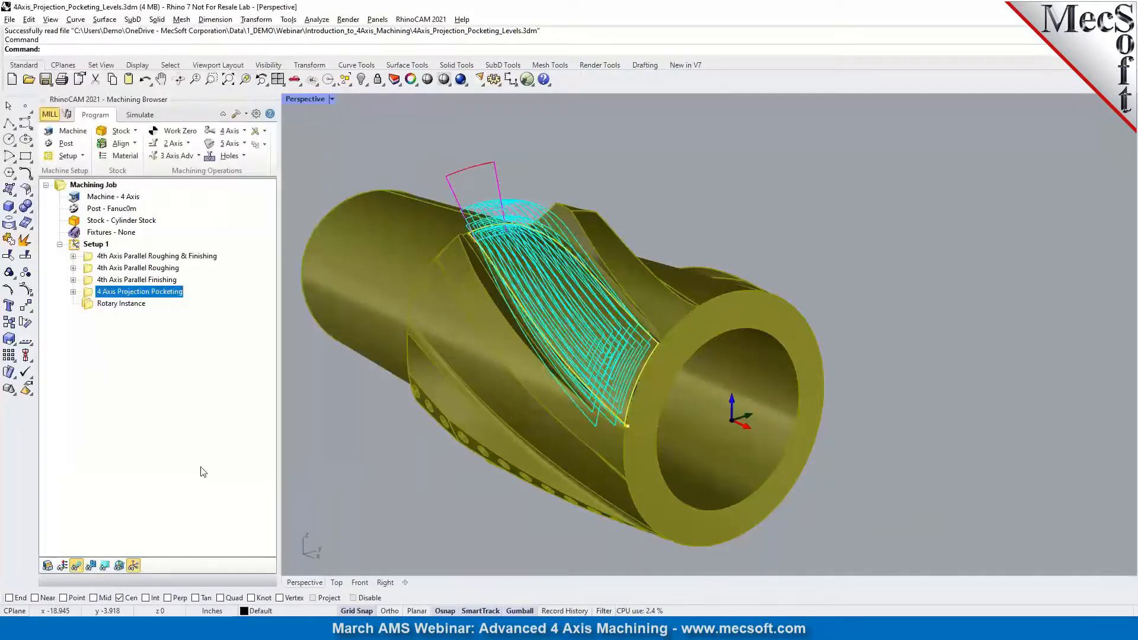
mouse_move(435, 475)
right_mouse_down()
mouse_move(424, 475)
mouse_move(458, 476)
right_mouse_up()
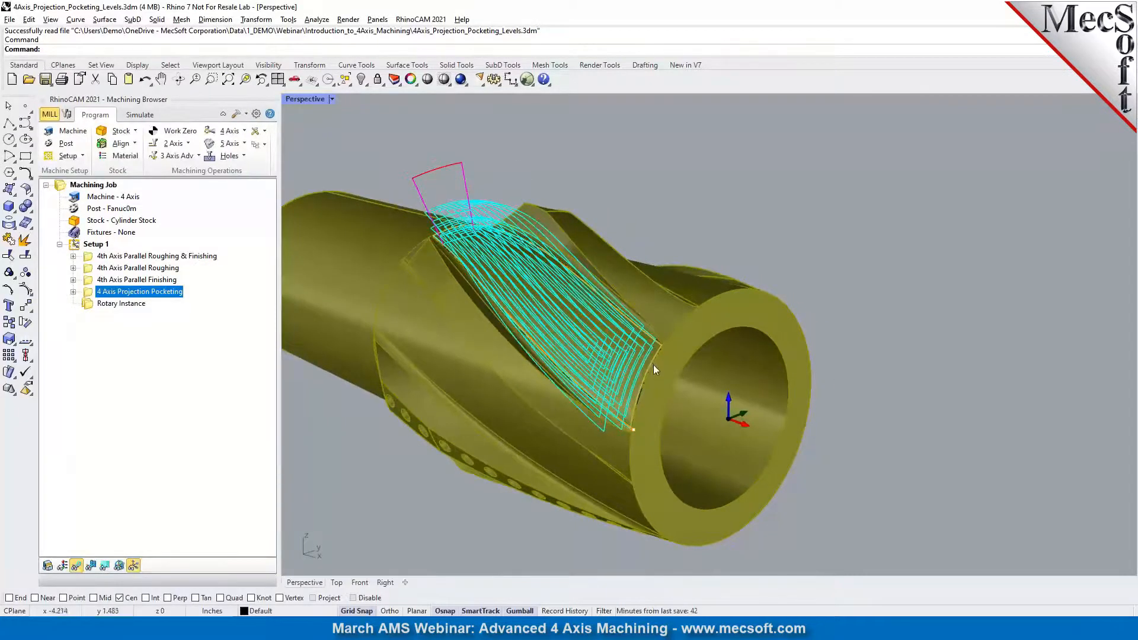
scroll(653, 365, "down", 2)
scroll(617, 361, "up", 2)
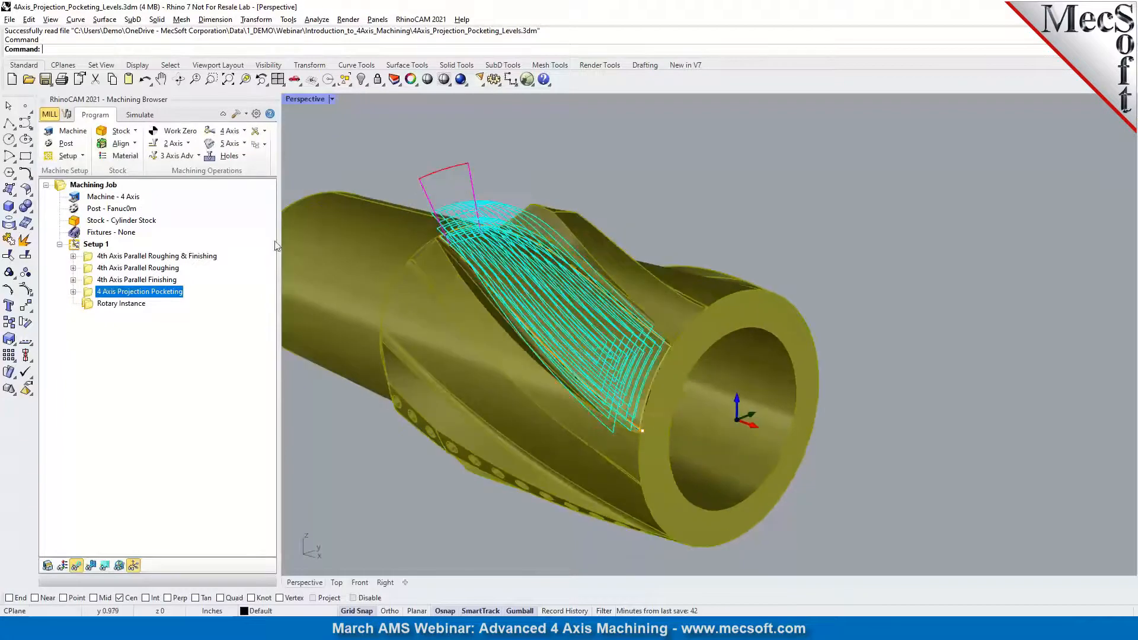
Simulate the multi-level 4 Axis Projection Pocketing operation with its toolpath hidden, and return to the machining operations.
left_click(139, 115)
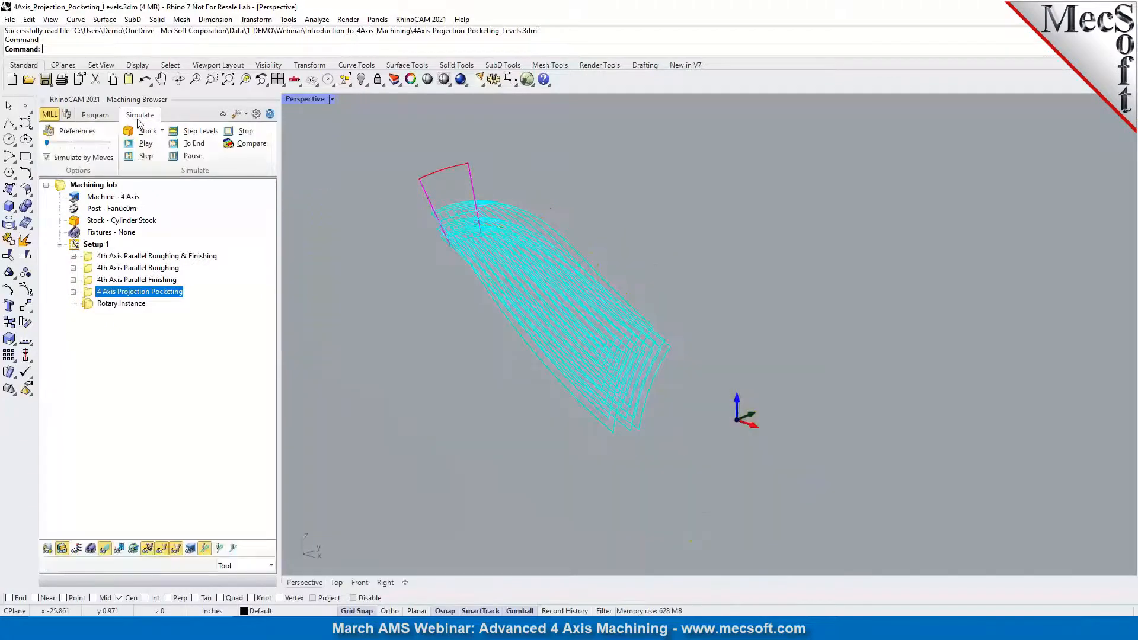
left_click(129, 145)
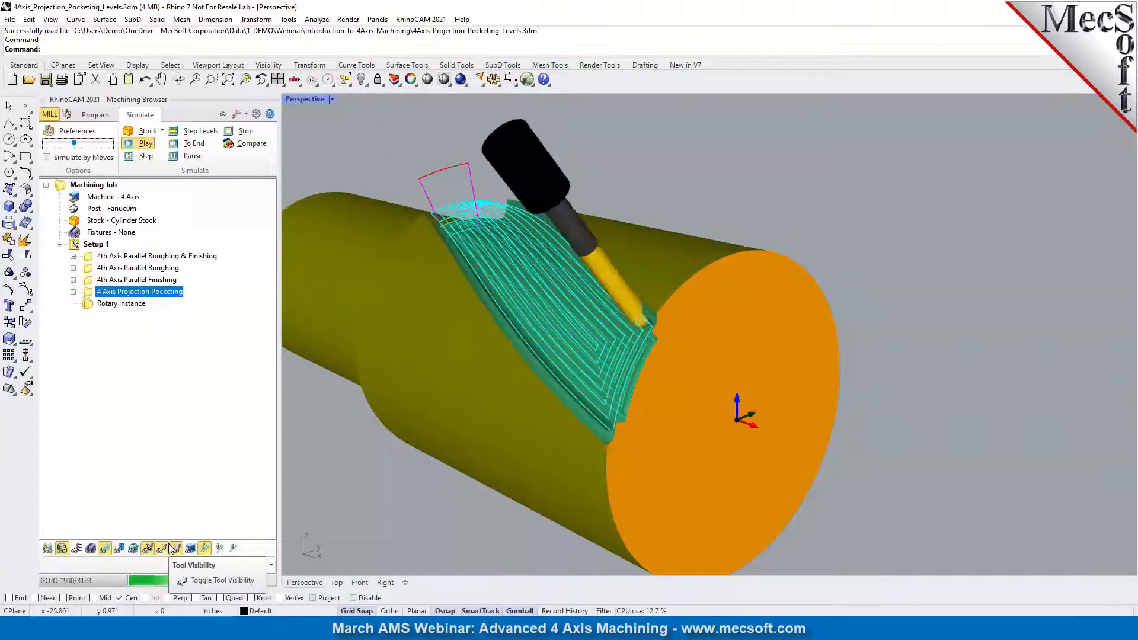
left_click(105, 548)
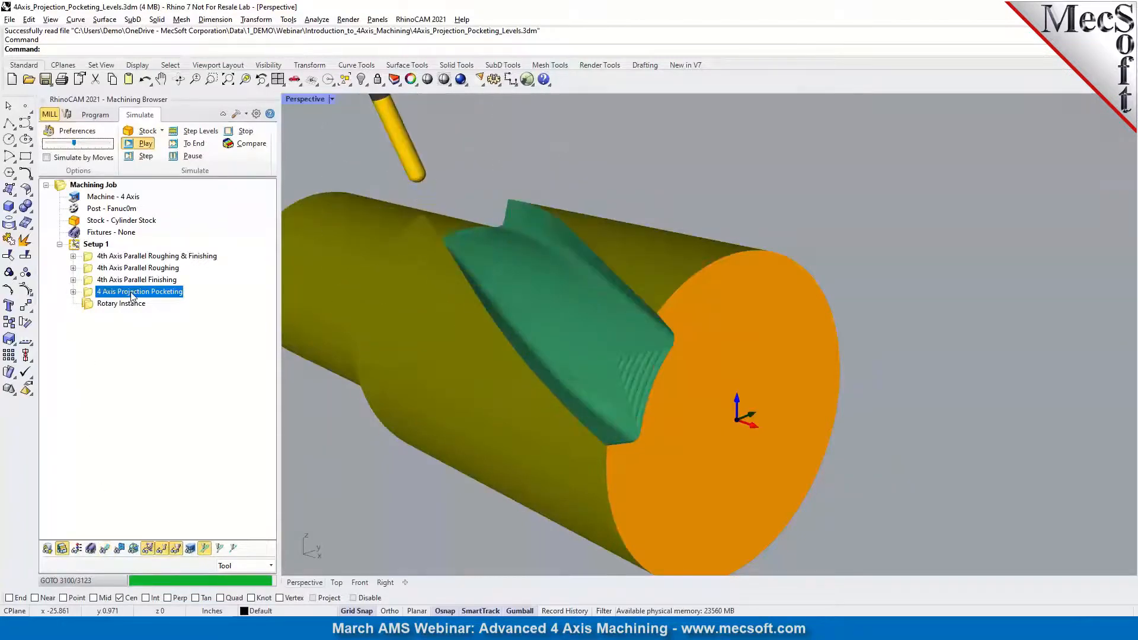
scroll(636, 318, "down", 3)
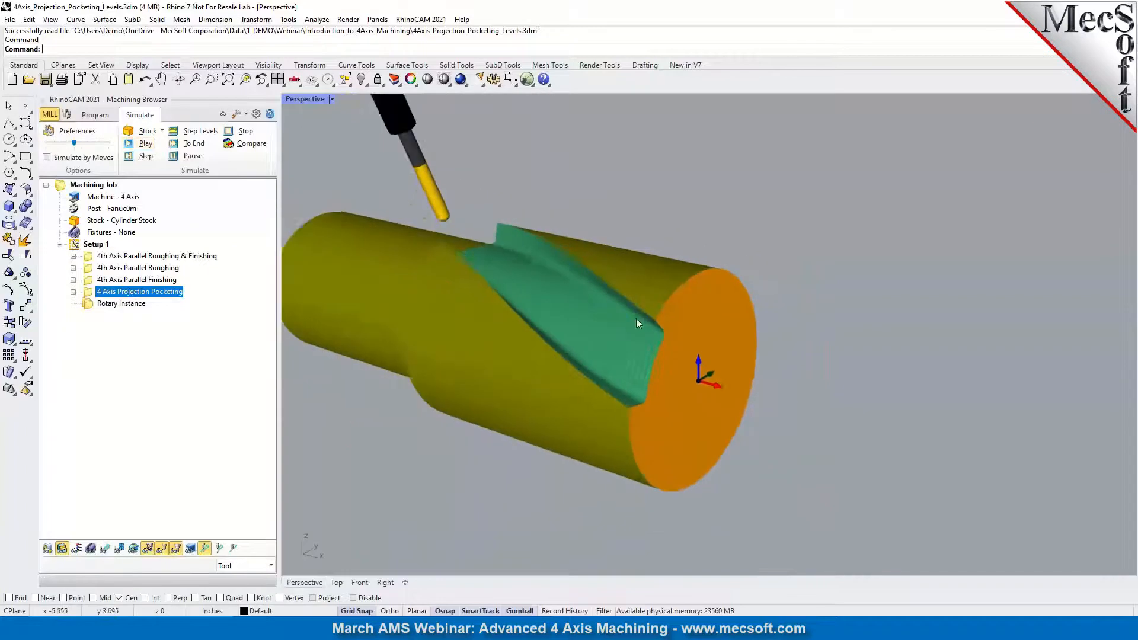
left_click(100, 117)
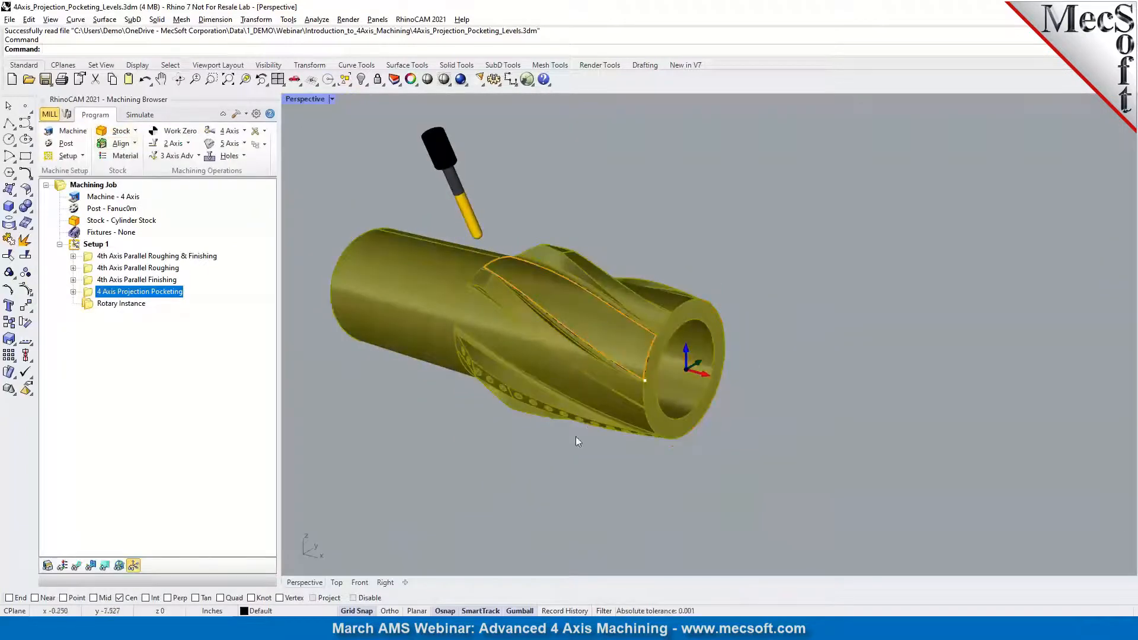
Examine the remaining flutes around the part and review the rotation settings of the Rotary Instance operation.
right_click_drag(651, 385, 585, 386)
scroll(704, 306, "up", 5)
right_click_drag(707, 314, 495, 308)
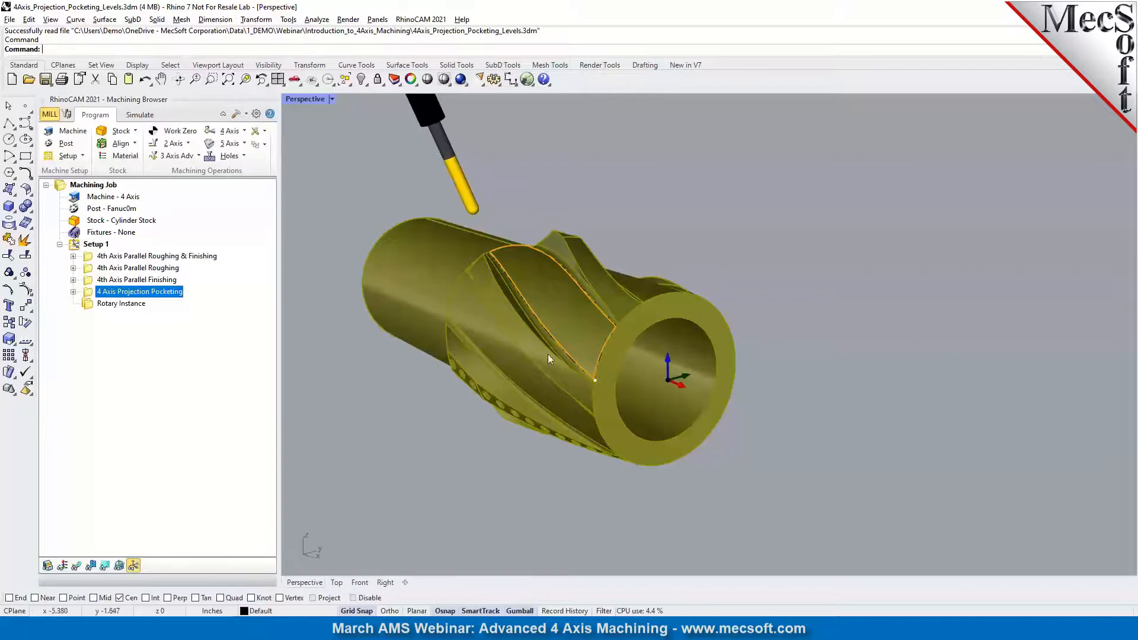
scroll(548, 354, "up", 3)
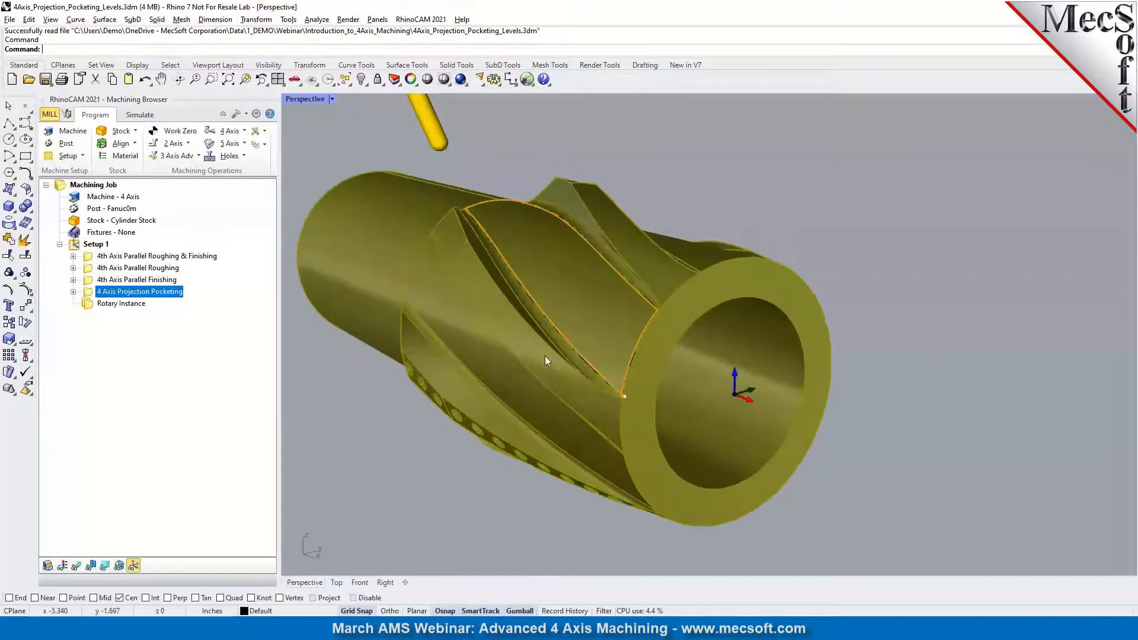
left_click(245, 131)
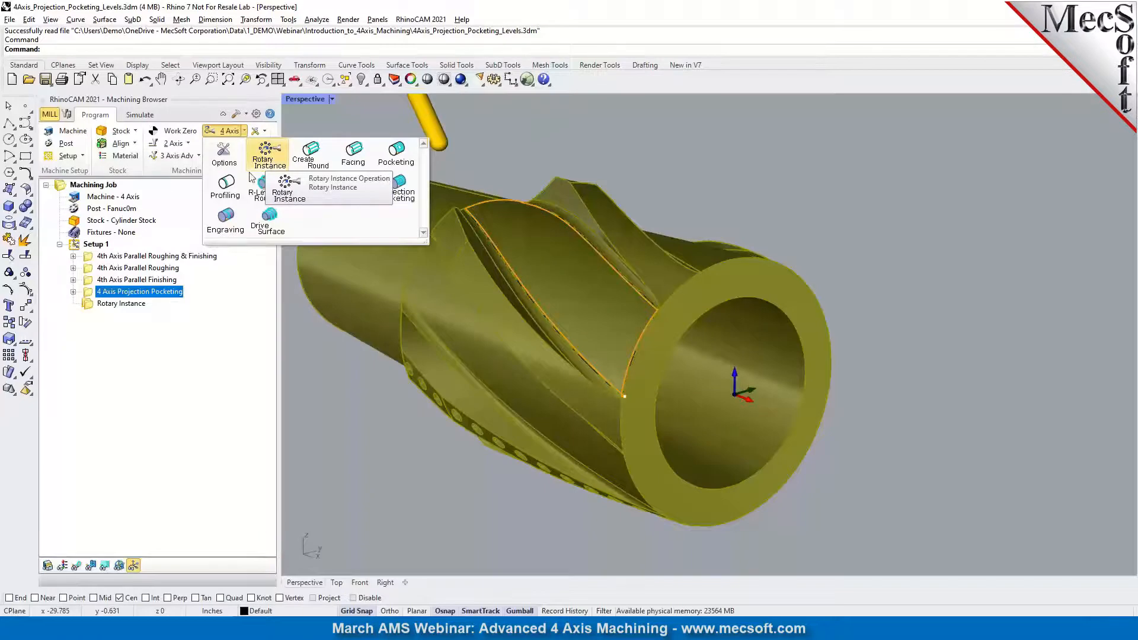
double_click(87, 304)
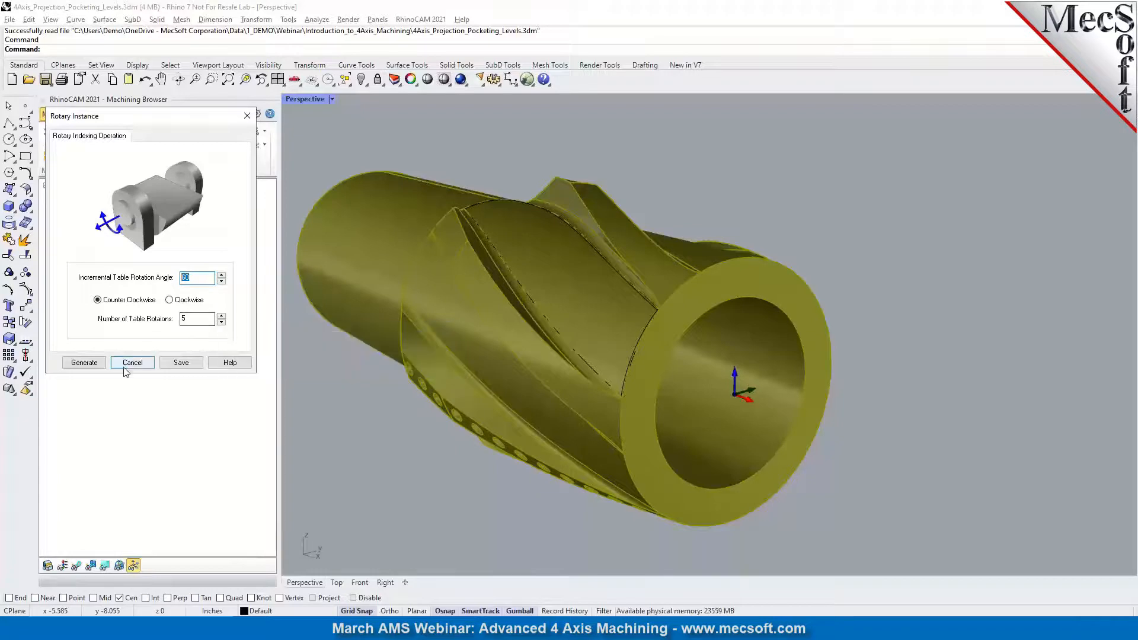
Generate the Rotary Instance with 5 counterclockwise table rotations and place the 4 Axis Projection Pocketing operation inside it.
left_click(96, 364)
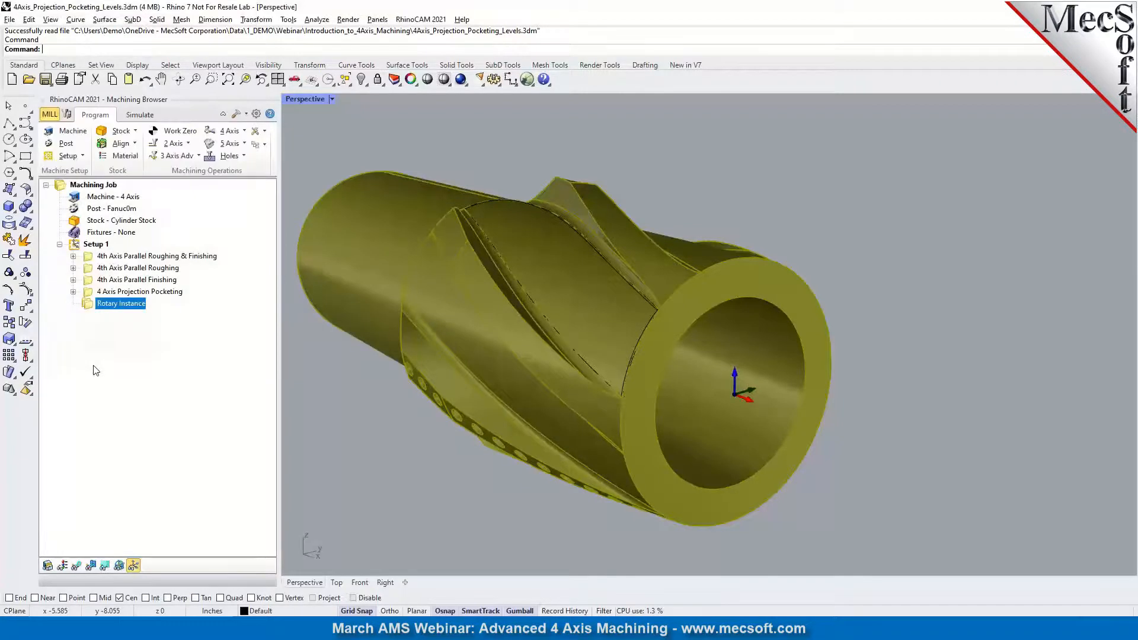
left_click(89, 294)
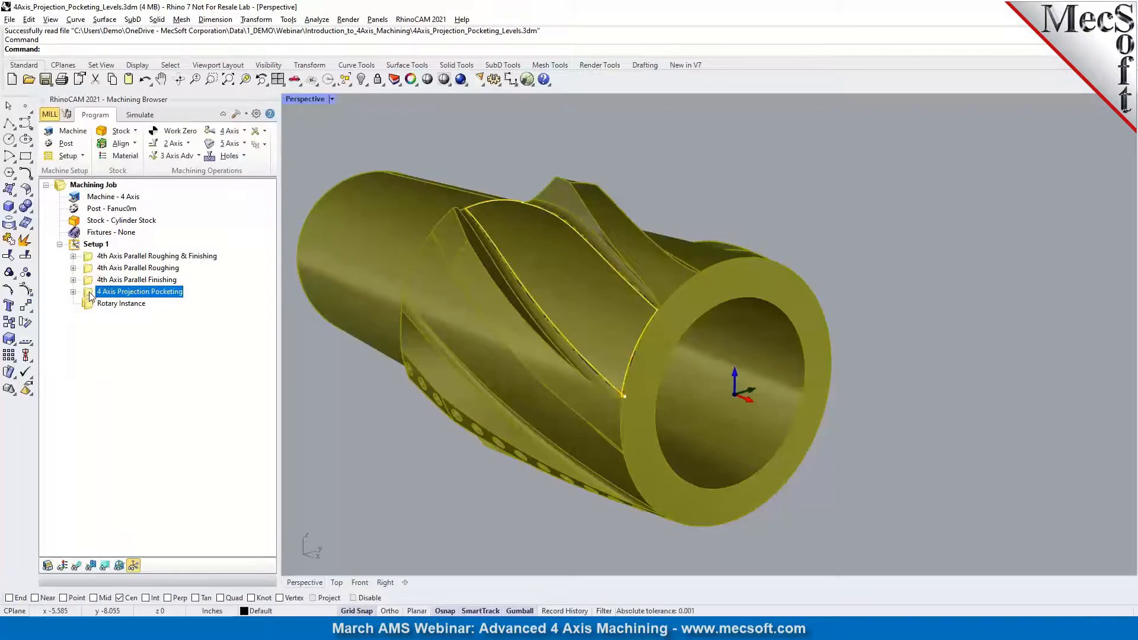
left_click(99, 304)
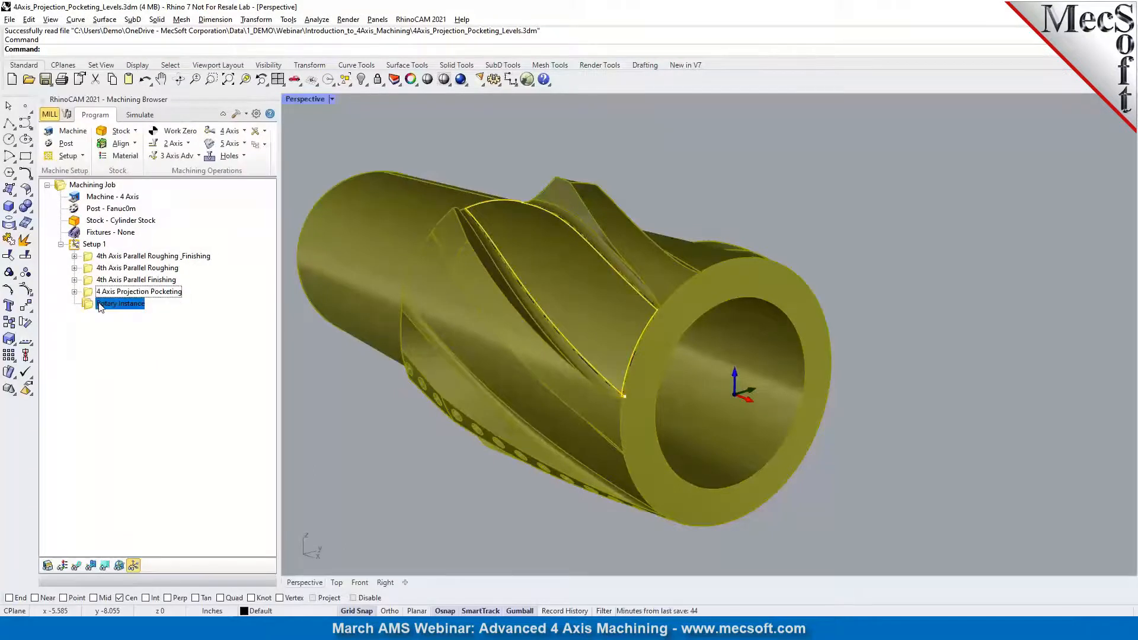
left_click_drag(99, 304, 99, 304)
left_click(96, 294)
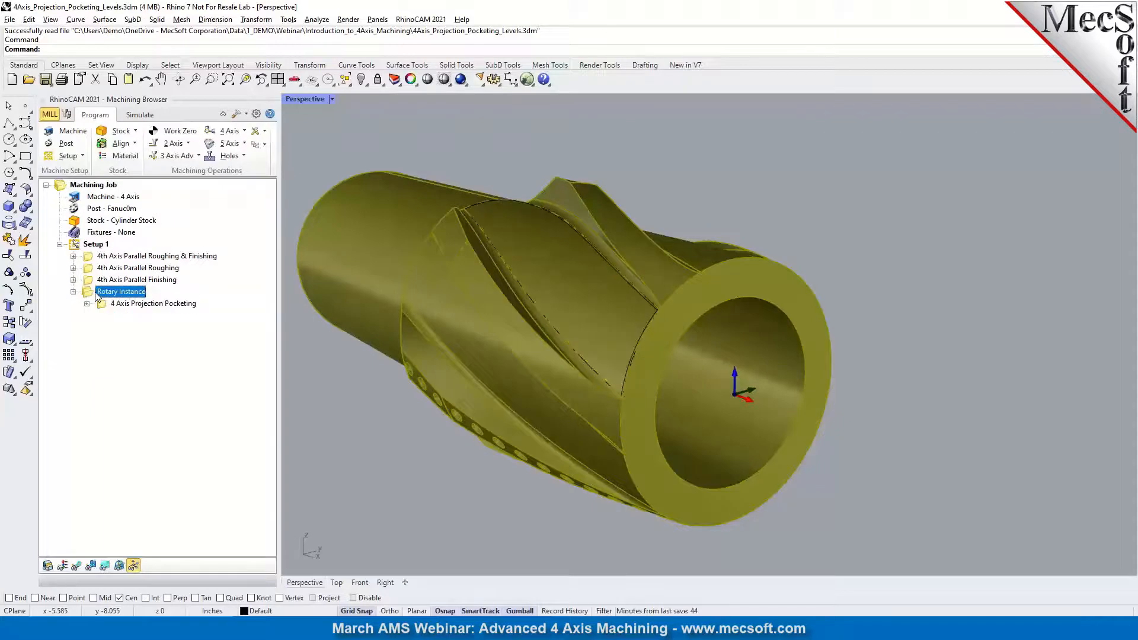
Display the Rotary Instance toolpath and examine the repeated pocketing passes in the flutes around the part.
left_click(76, 565)
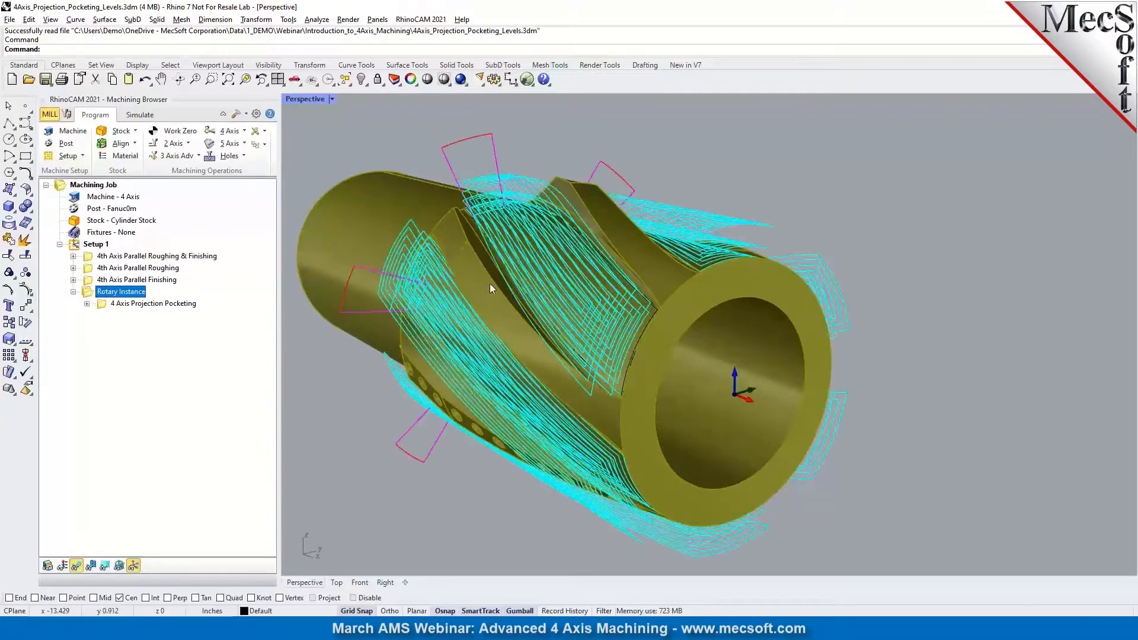
right_click_drag(810, 424, 712, 298)
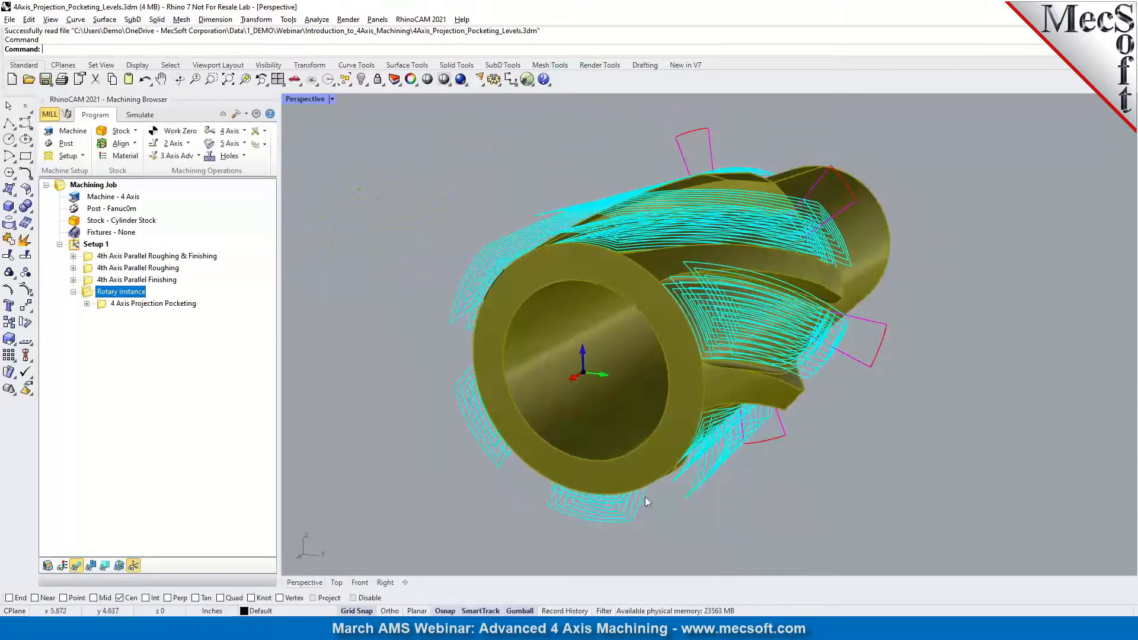
right_click_drag(524, 421, 615, 417)
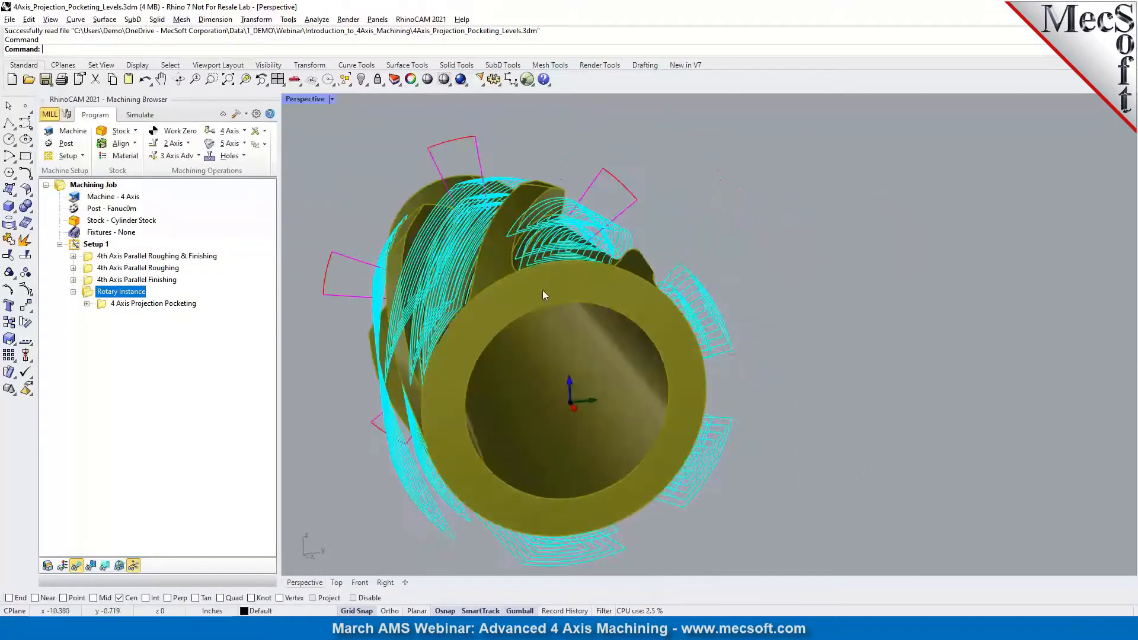
right_click_drag(542, 290, 571, 291)
right_click_drag(645, 386, 712, 386)
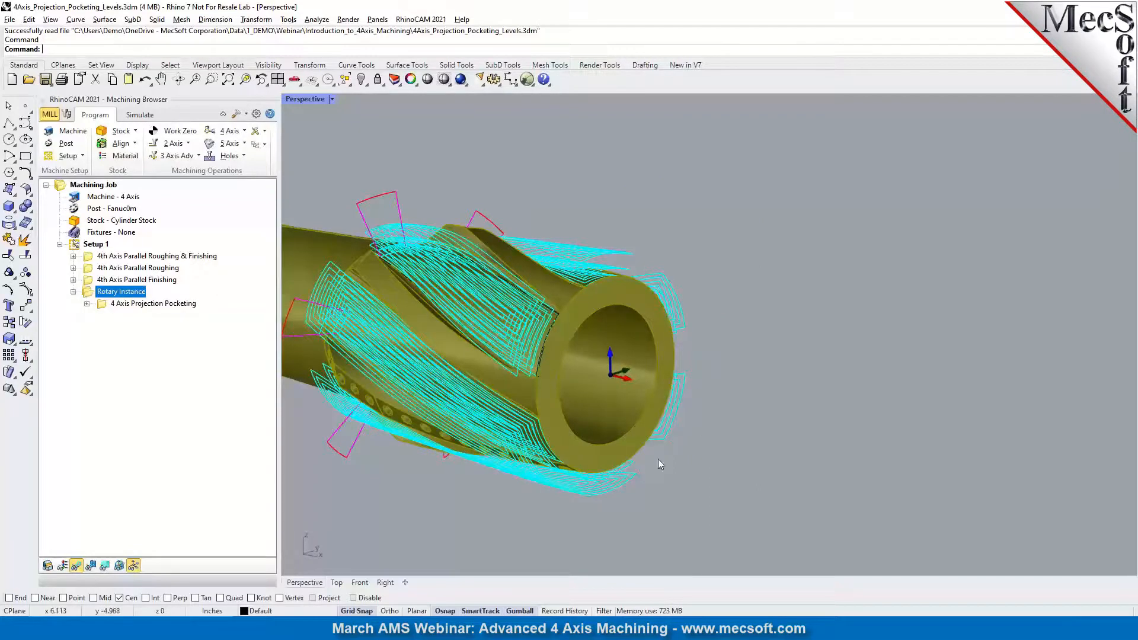
scroll(736, 331, "down", 2)
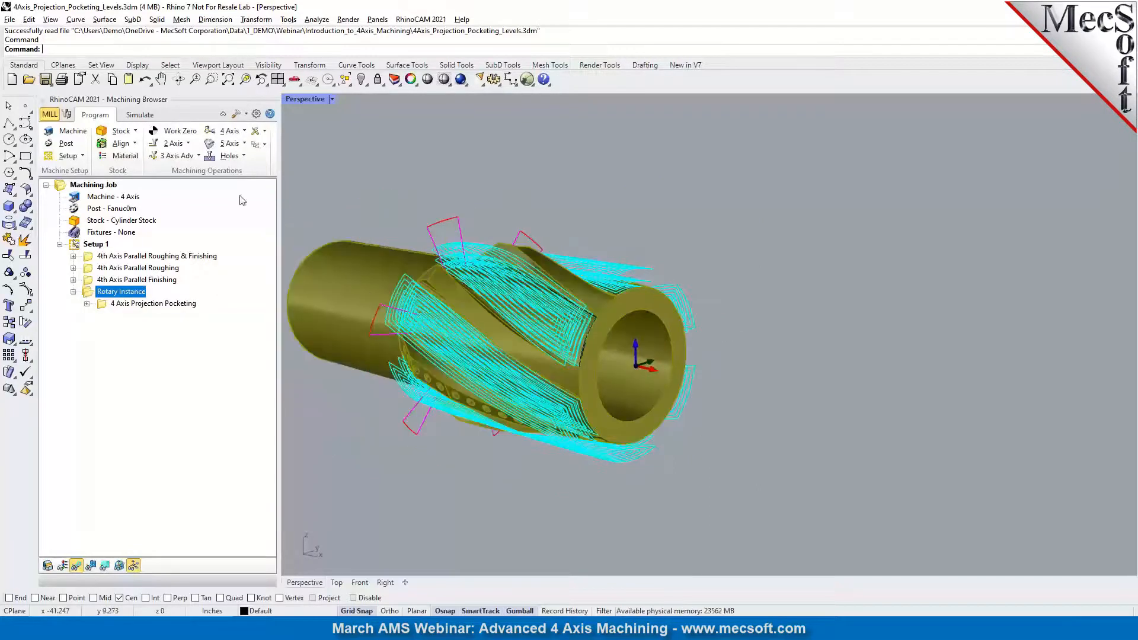
Start simulating the Rotary Instance, raise the simulation speed and hide the toolpath.
left_click(140, 115)
left_click(132, 147)
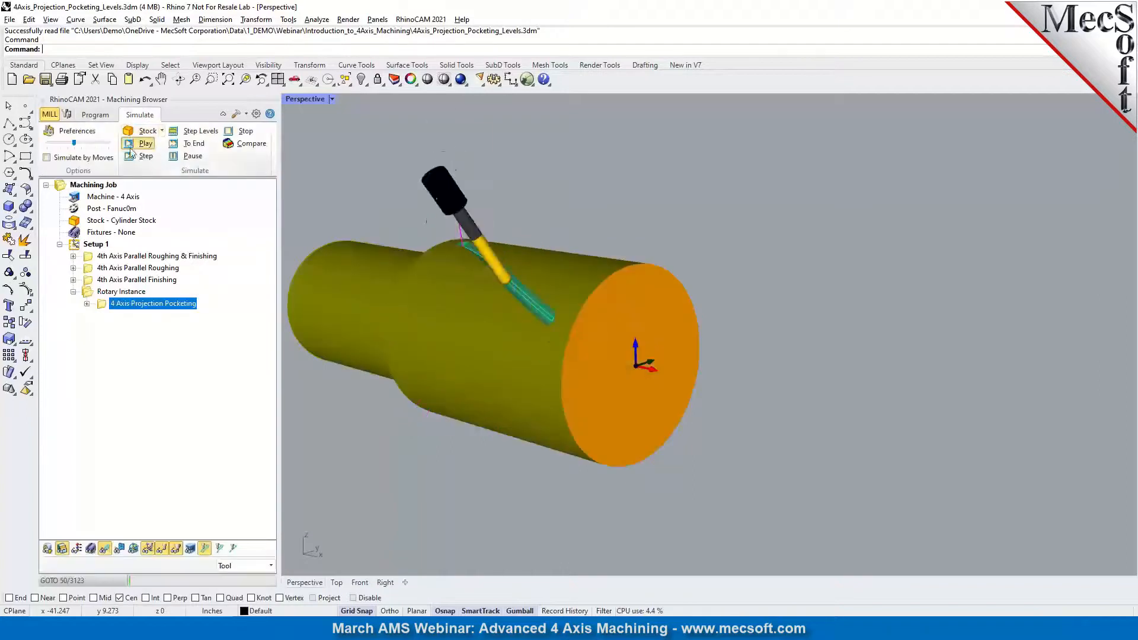
left_click_drag(74, 144, 98, 148)
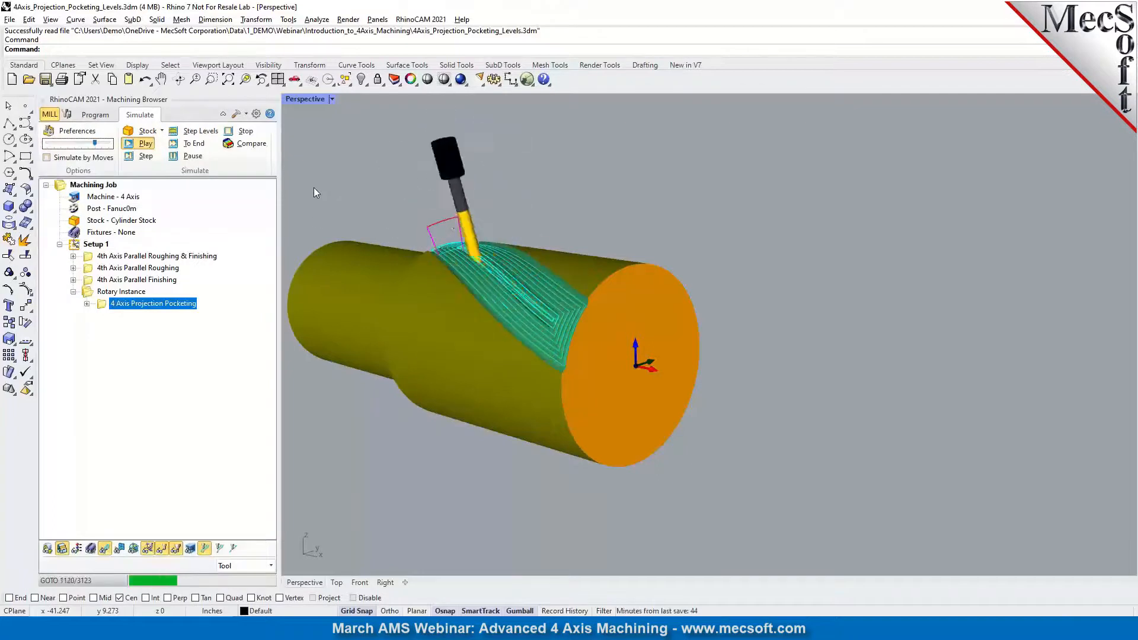
left_click(108, 551)
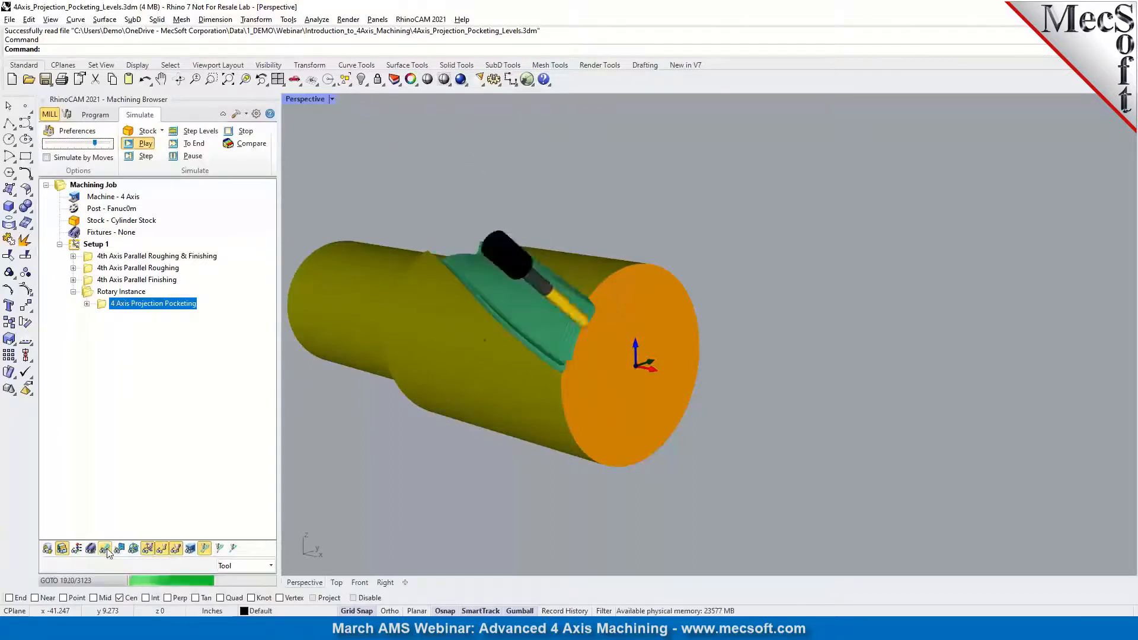
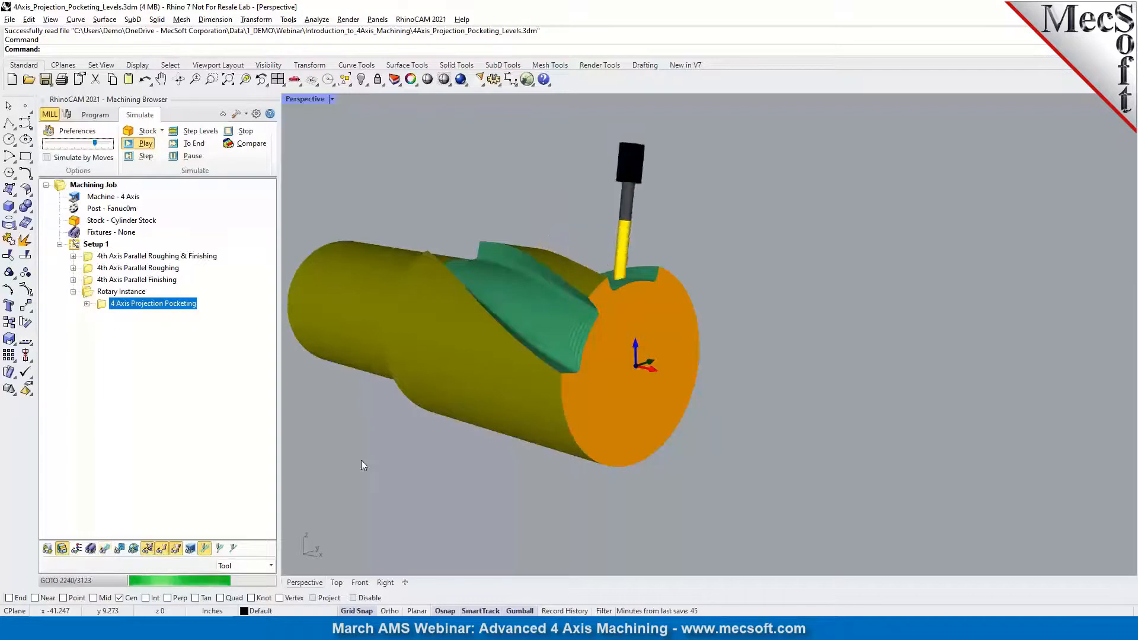
Speed up the running simulation further with Simulate by Moves enabled, and inspect the flutes as they are cut around the stock.
right_click_drag(833, 496, 734, 439)
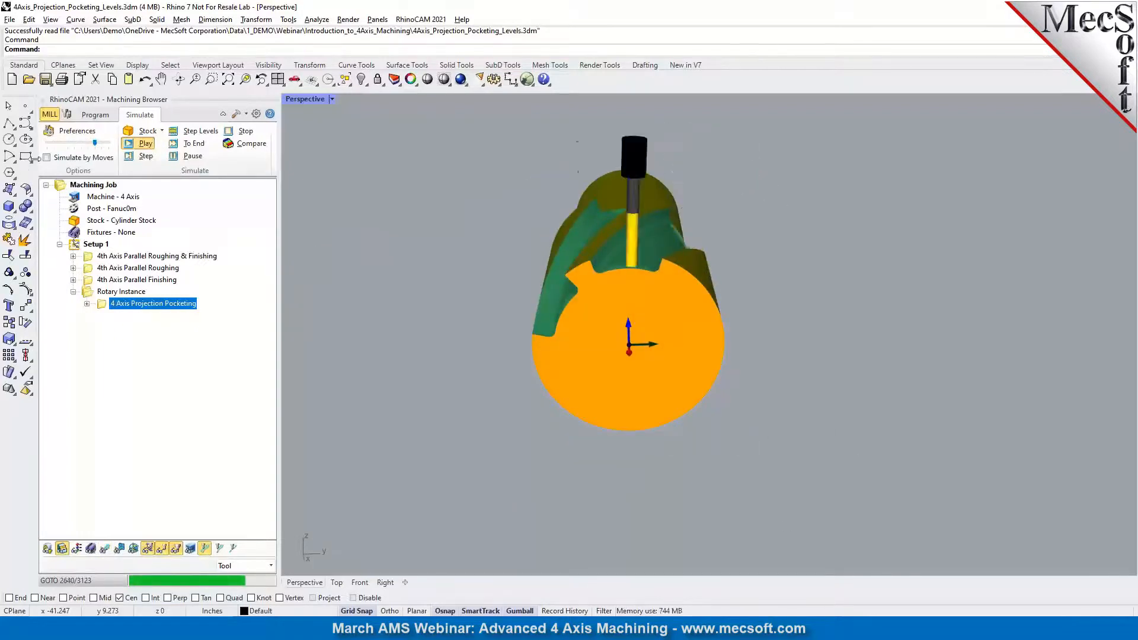
left_click_drag(97, 144, 108, 143)
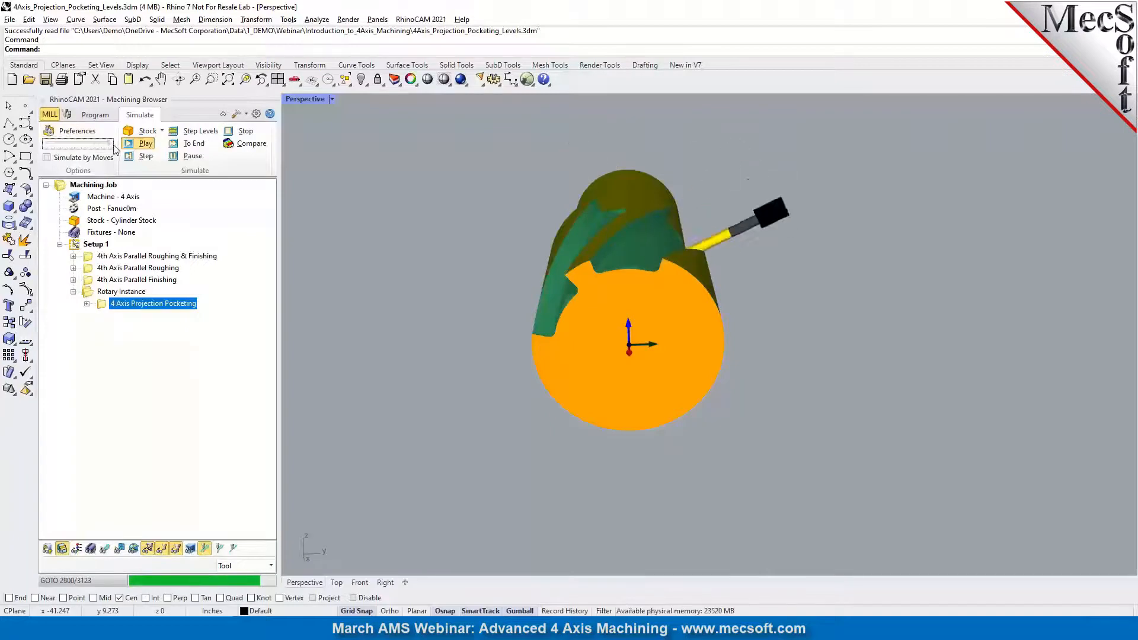
left_click(47, 157)
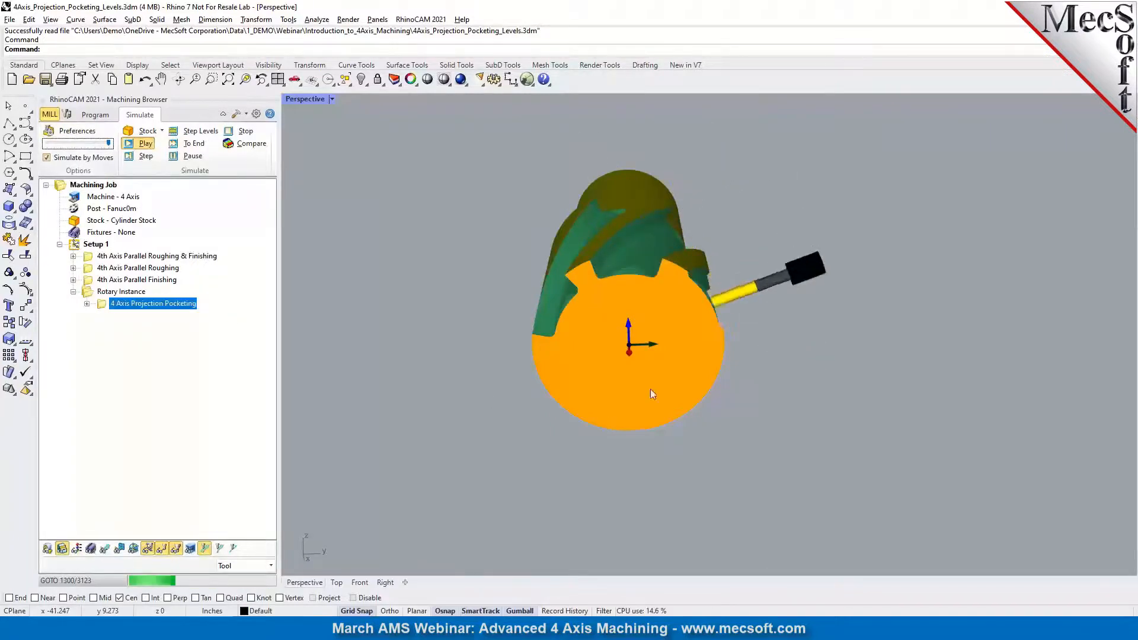
right_click_drag(750, 418, 711, 414)
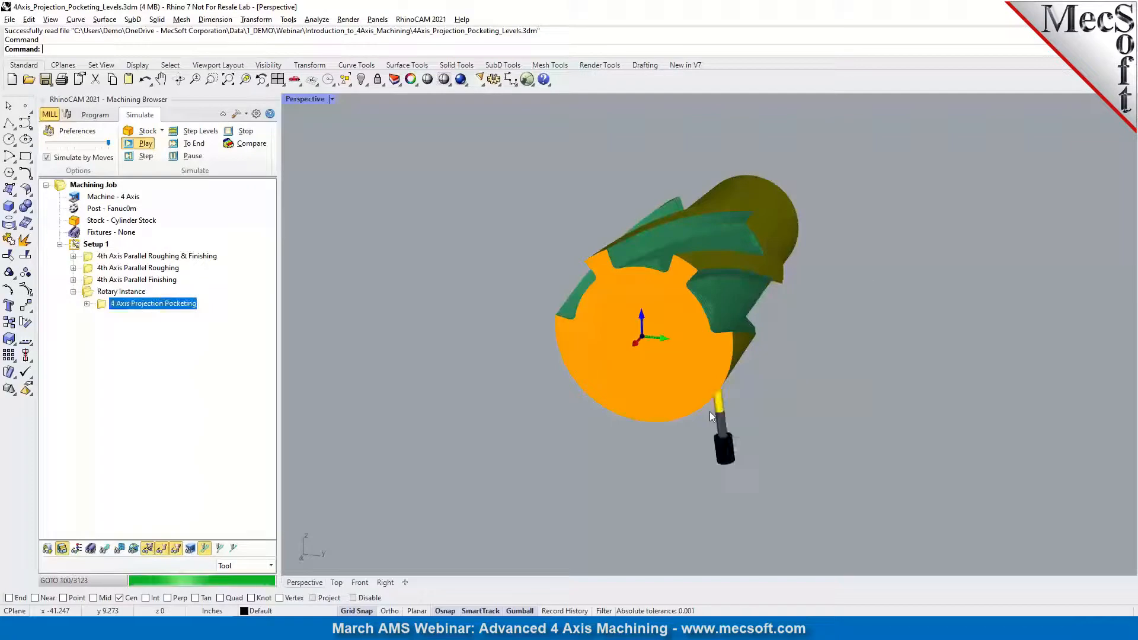
right_click_drag(637, 445, 653, 414)
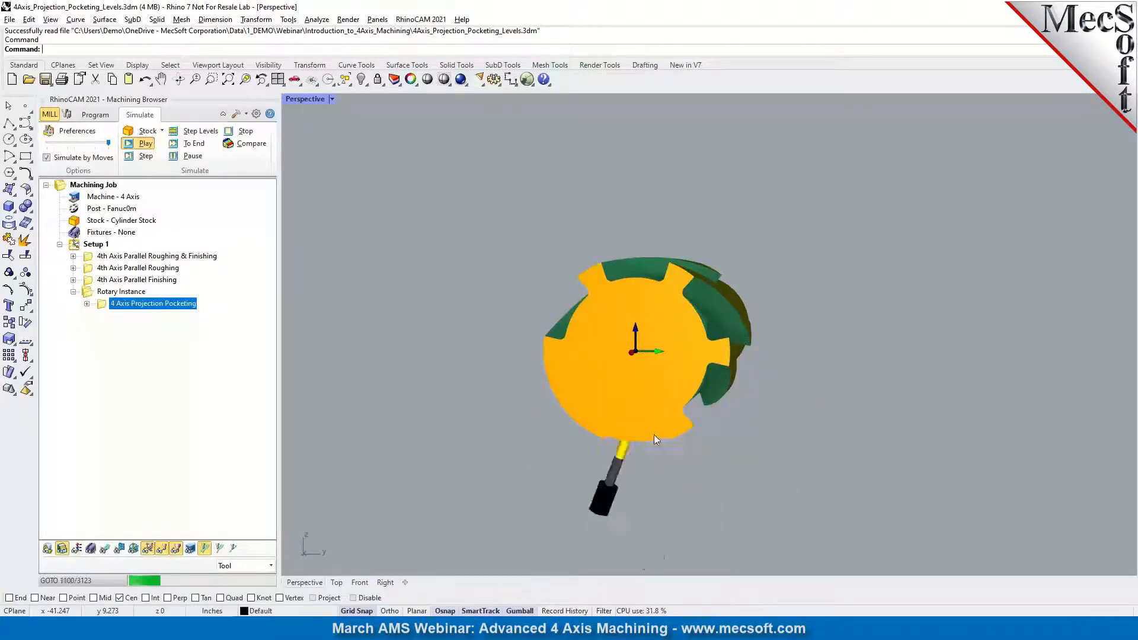
right_click_drag(731, 481, 816, 465)
scroll(816, 465, "down", 2)
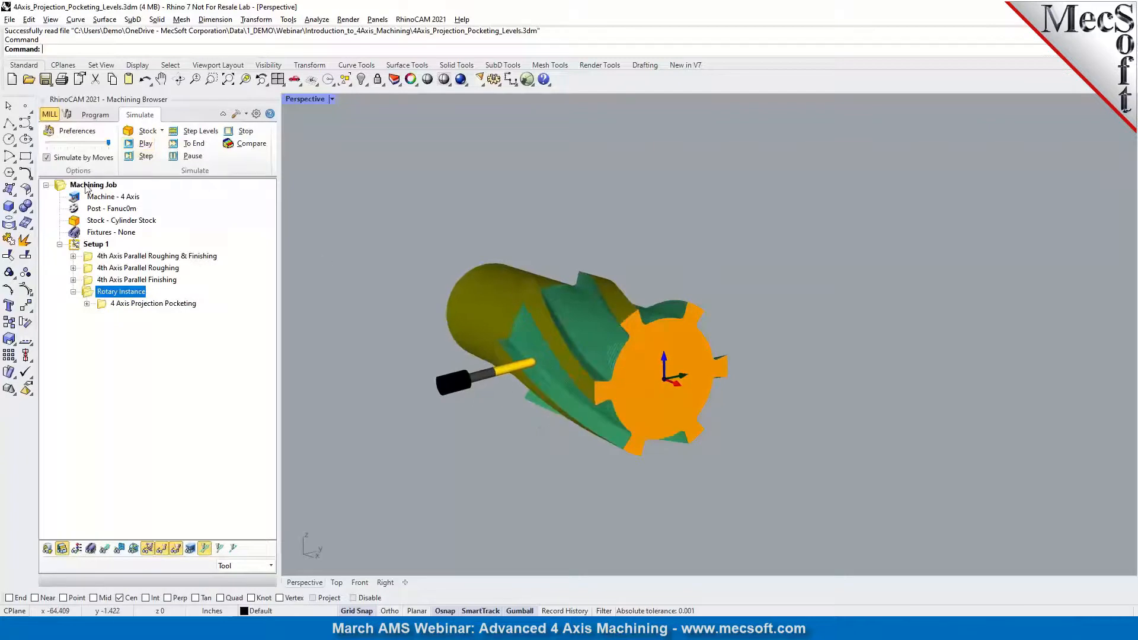
Post-process the entire Machining Job and save the G-code as 4Axis_Projection_Pocketing_Levels.nc.
left_click(87, 187)
right_click(87, 188)
left_click(98, 208)
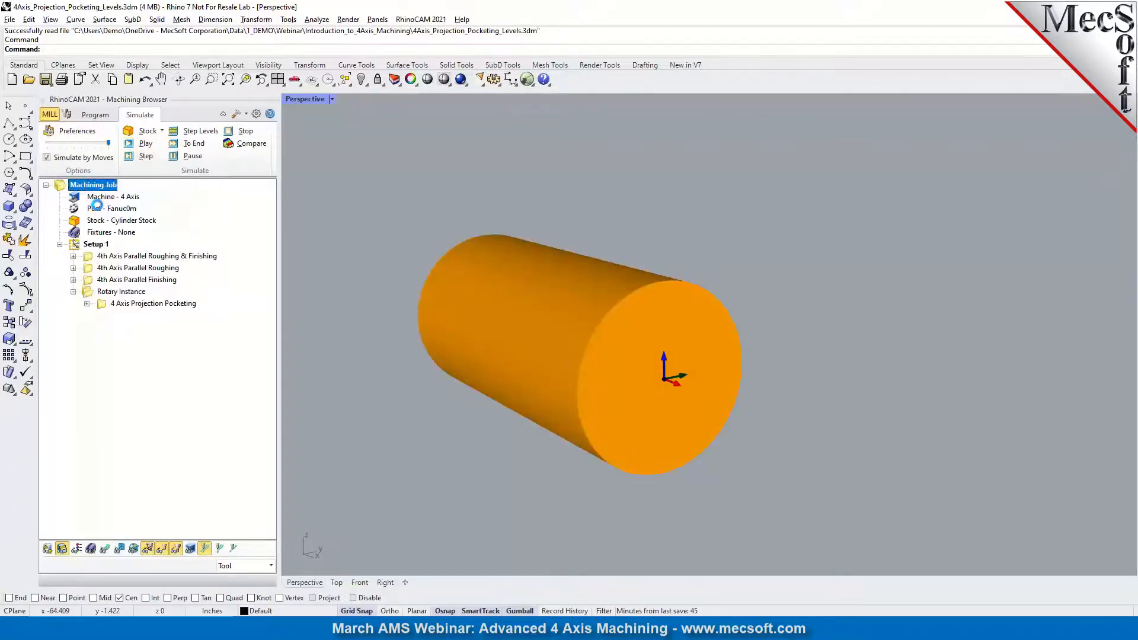
left_click(695, 386)
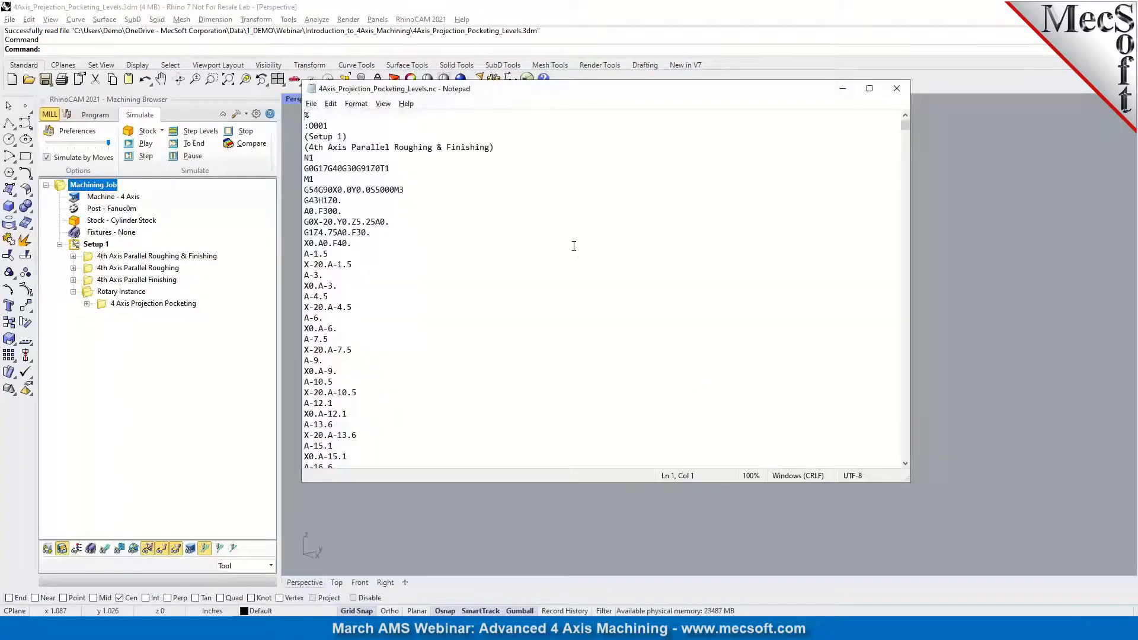
Search the posted NC file for "inst" and examine the code around the first Rotary Instance block.
key("ctrl+f")
type("inst")
key("Return")
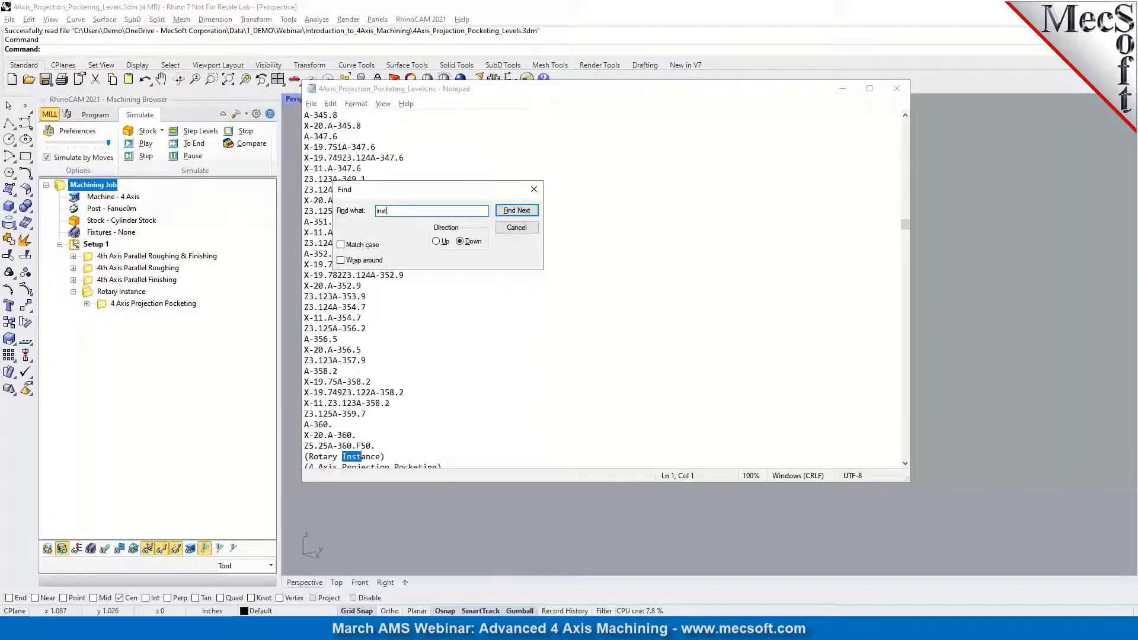
scroll(537, 352, "down", 3)
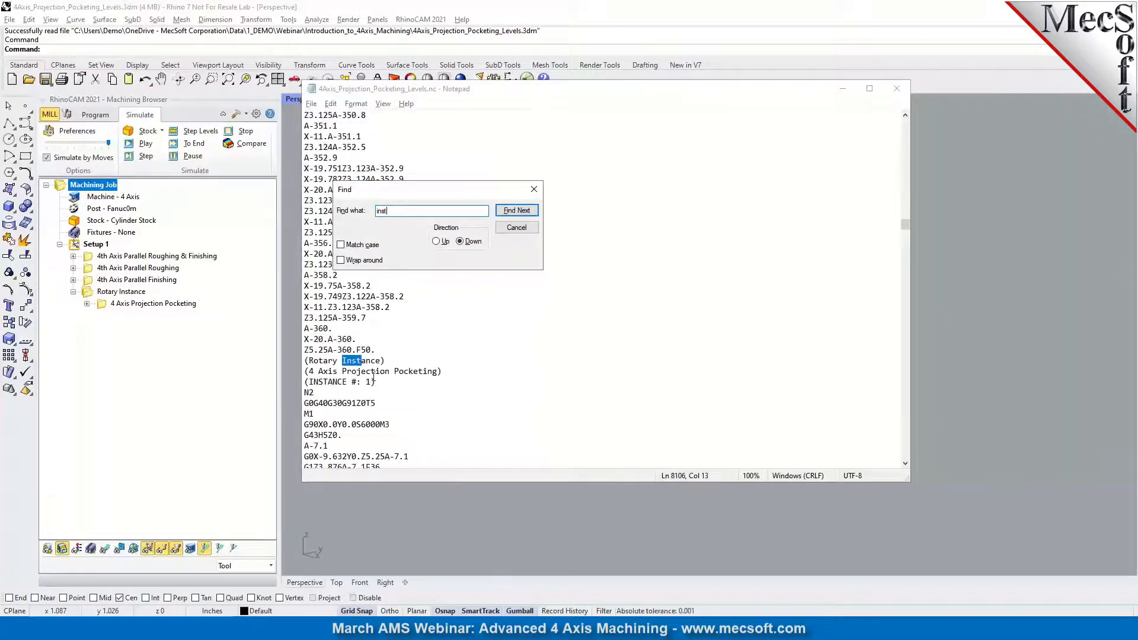
scroll(364, 373, "down", 1)
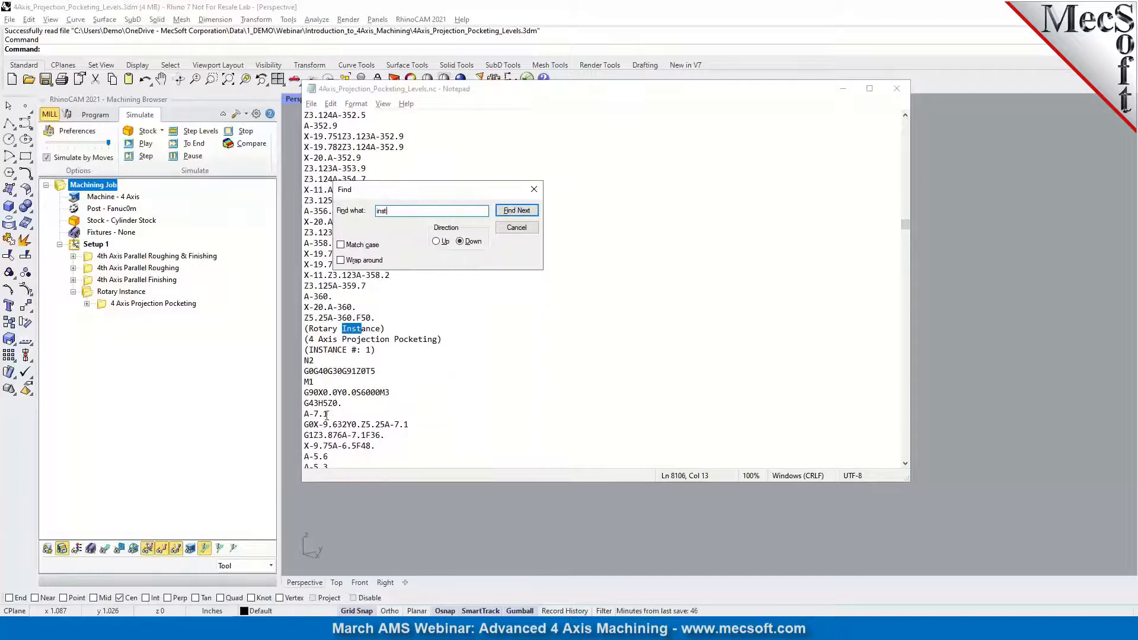
Step through the following "inst" matches to examine Rotary Instance blocks 2 through 5, and close the NC file.
left_click(509, 211)
left_click(509, 211)
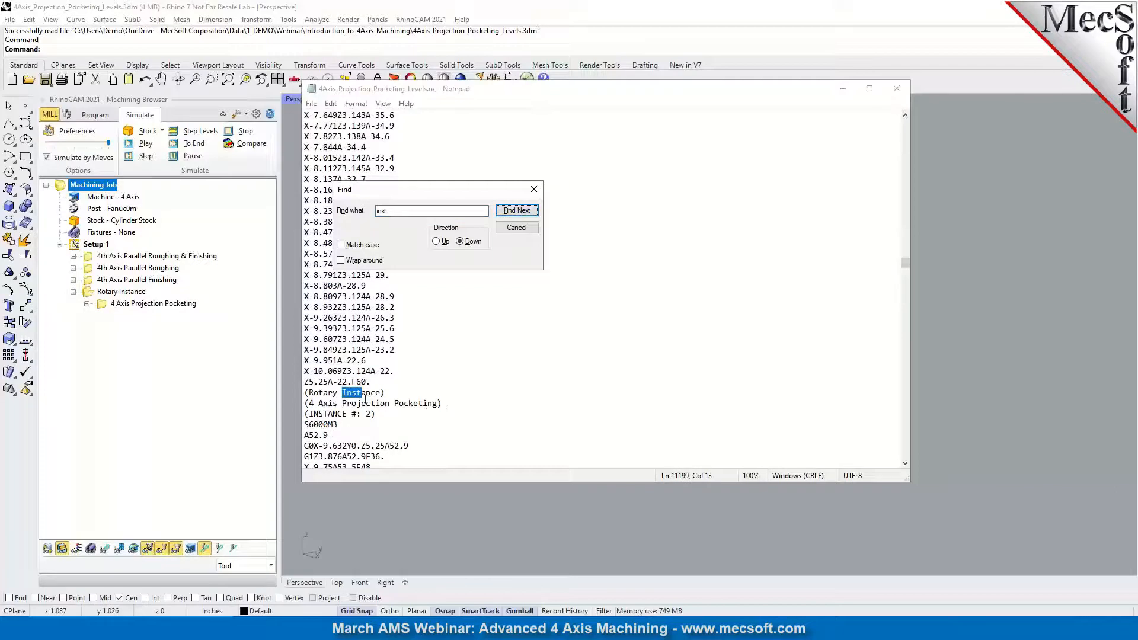
scroll(342, 419, "down", 1)
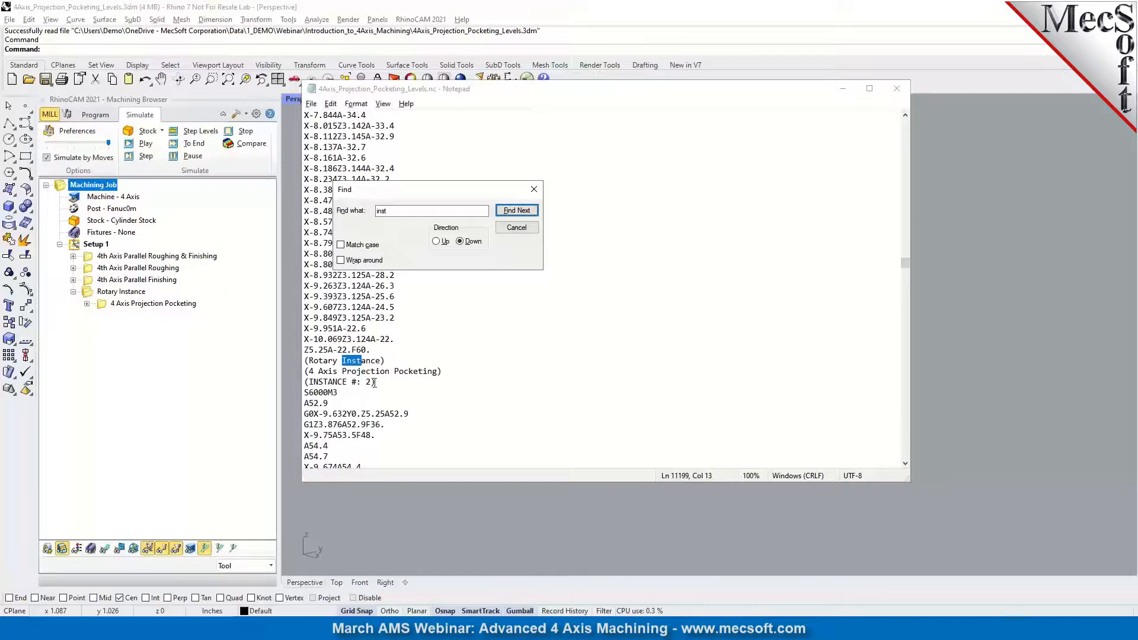
left_click_drag(375, 382, 348, 382)
left_click(511, 211)
left_click(511, 210)
left_click(511, 211)
left_click(510, 210)
left_click(511, 211)
left_click(510, 211)
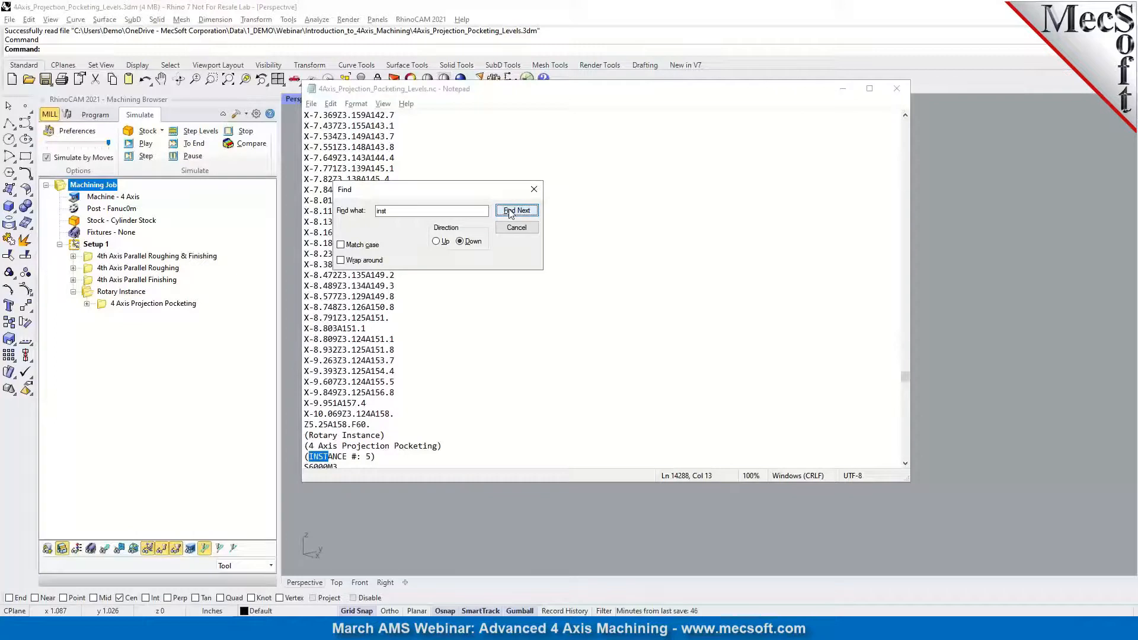
left_click(533, 189)
left_click(895, 88)
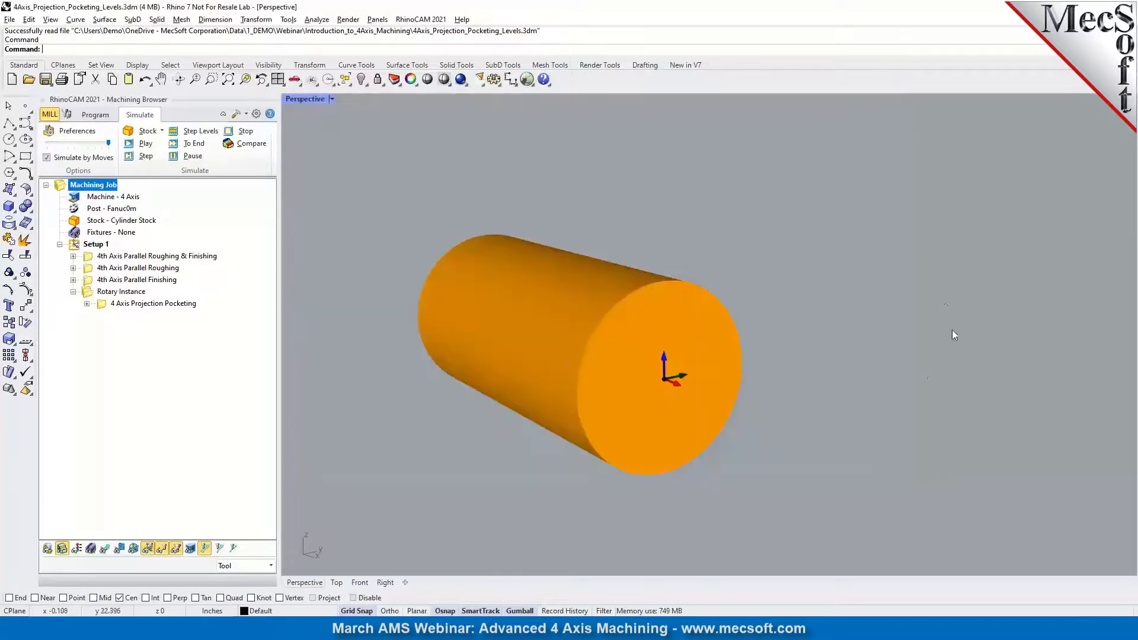
Switch to the Rhino window containing 4Axis_Rotary_Instancing.3dm.
left_click(567, 628)
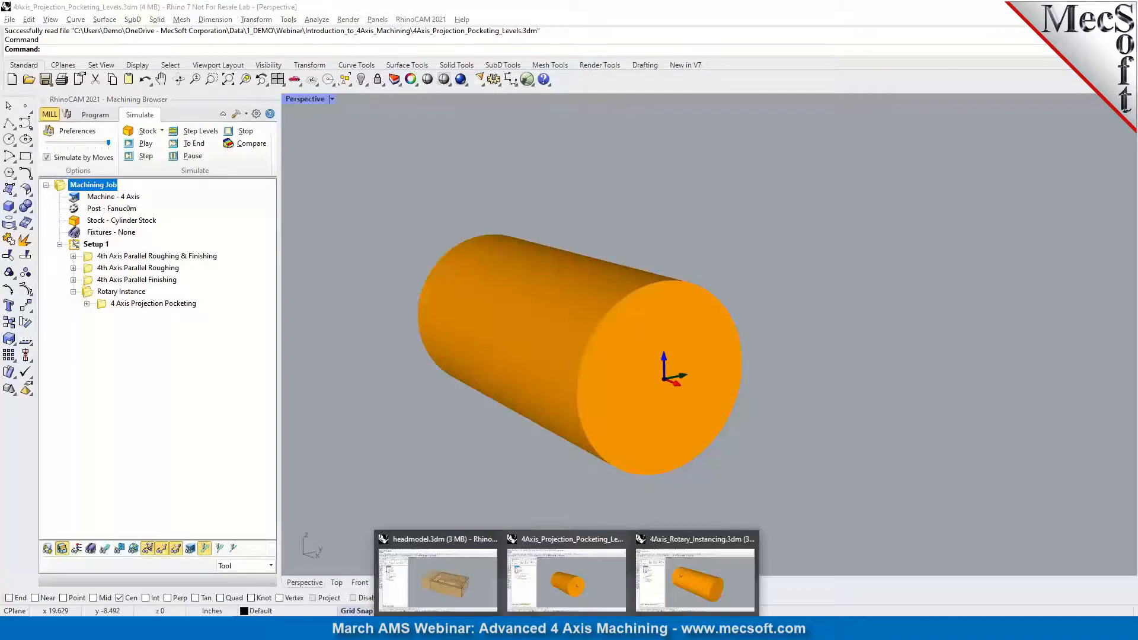
left_click(611, 601)
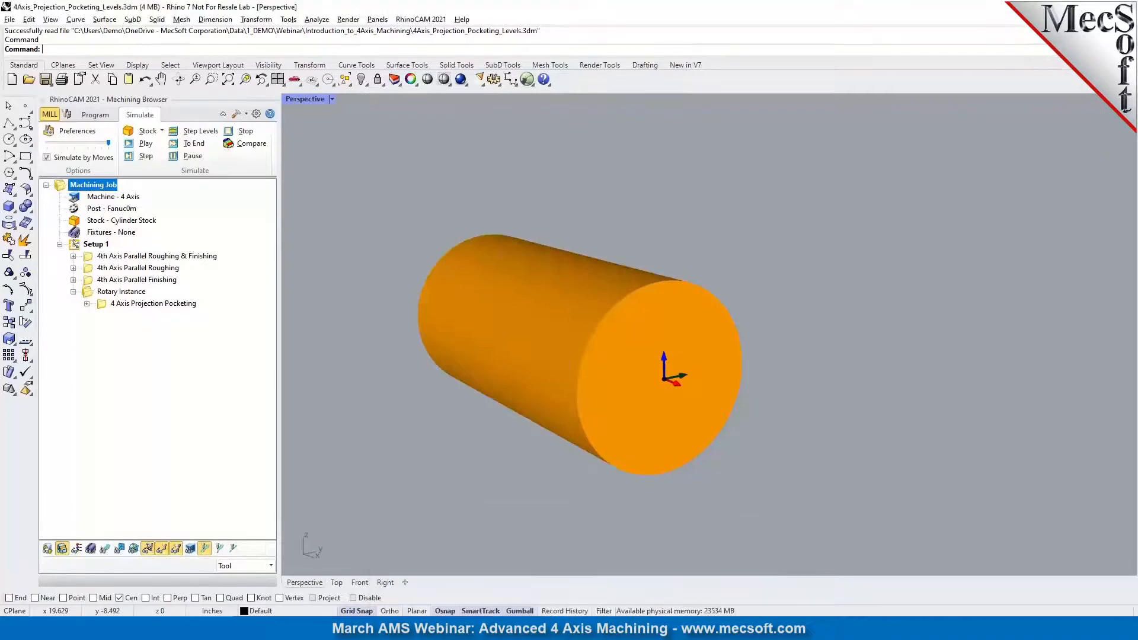
left_click(567, 628)
left_click(671, 603)
left_click(670, 603)
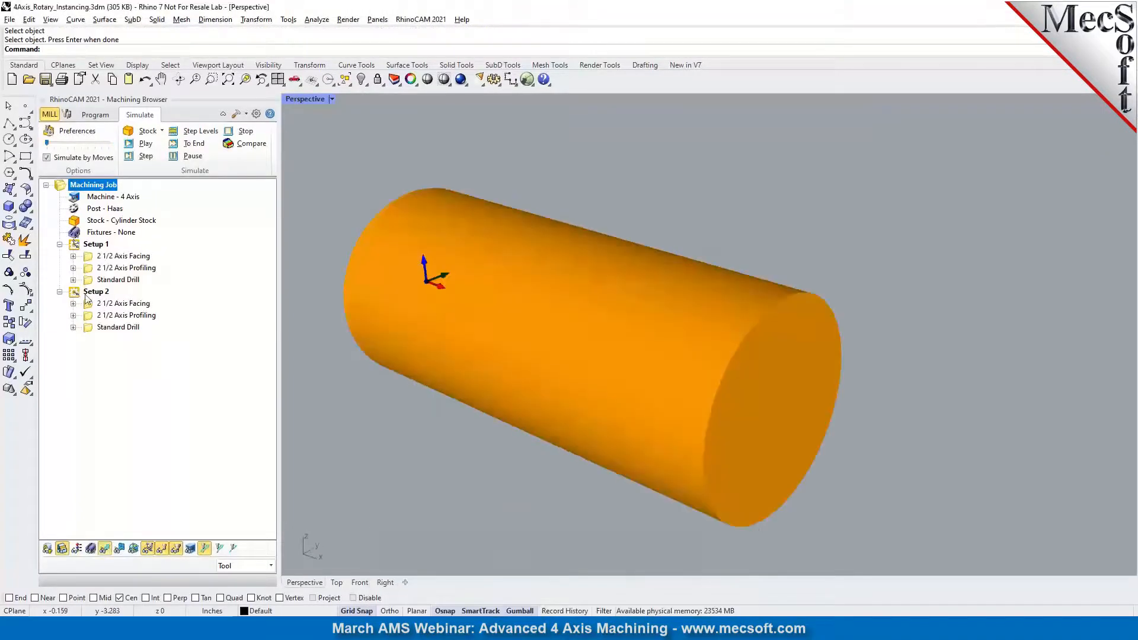
Cut Setup 2 and its operations from the machining job.
left_click(95, 115)
left_click(98, 291)
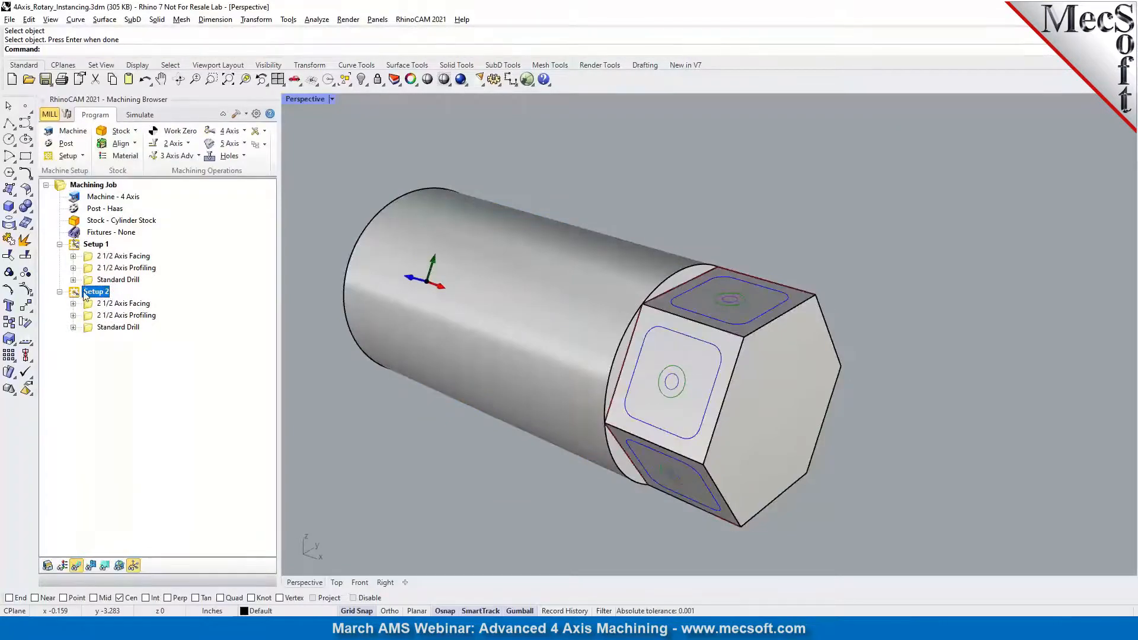
right_click(86, 297)
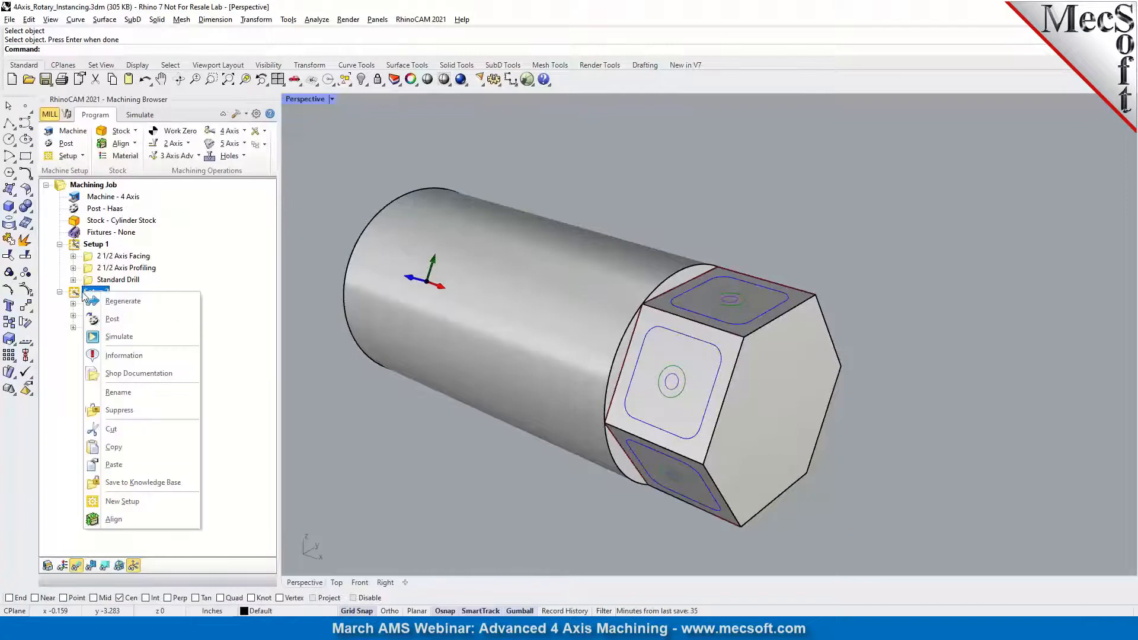
left_click(76, 292)
right_click(76, 292)
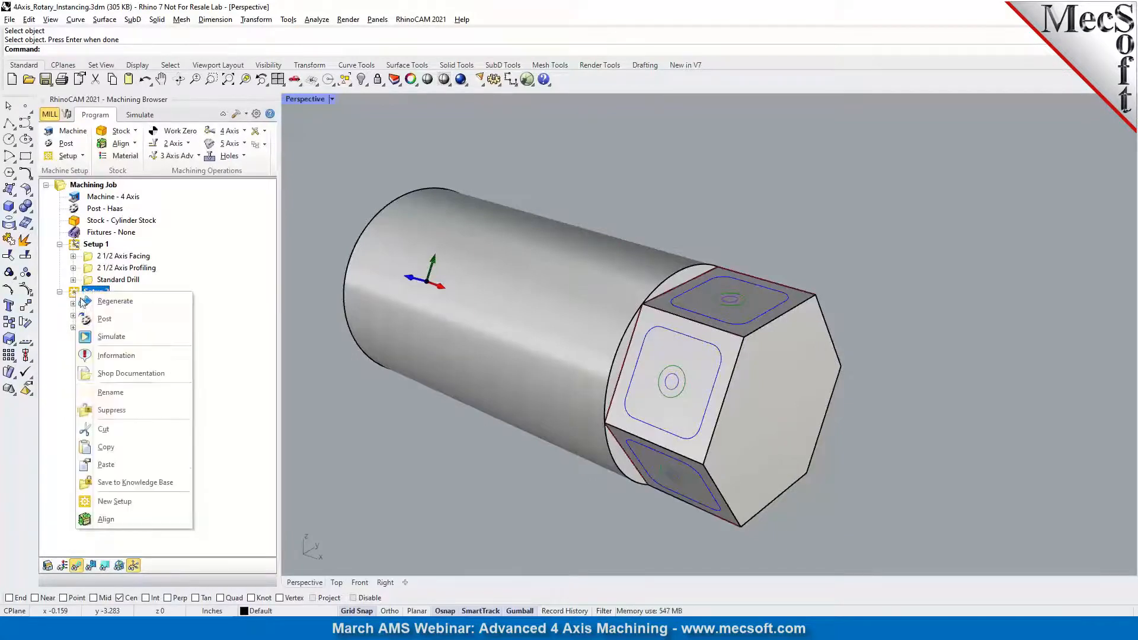
left_click(106, 430)
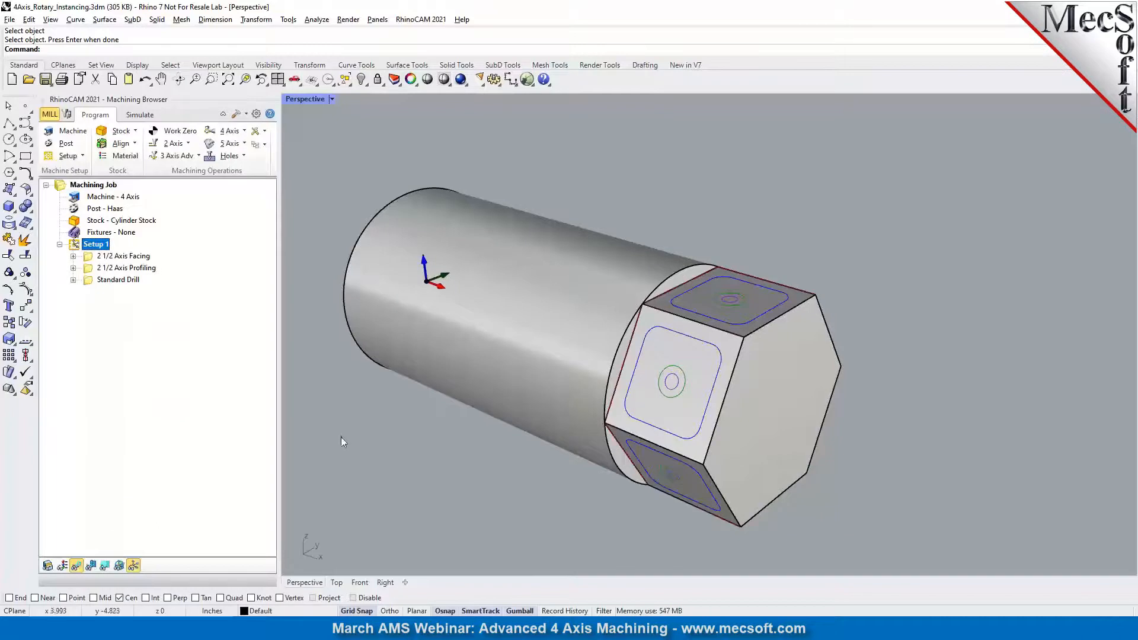
Generate a Rotary Instance with a 60° counter-clockwise increment and 5 table rotations, containing the facing, profiling and drill operations, and inspect its toolpaths.
left_click(245, 144)
left_click(280, 168)
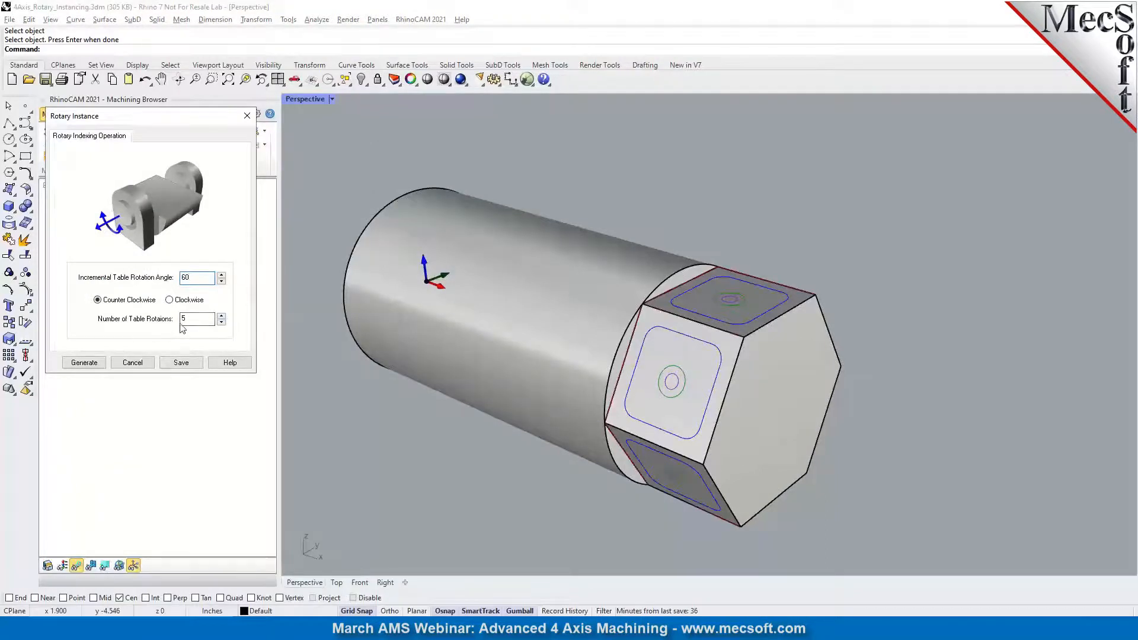
left_click(92, 364)
left_click_drag(128, 317, 94, 262)
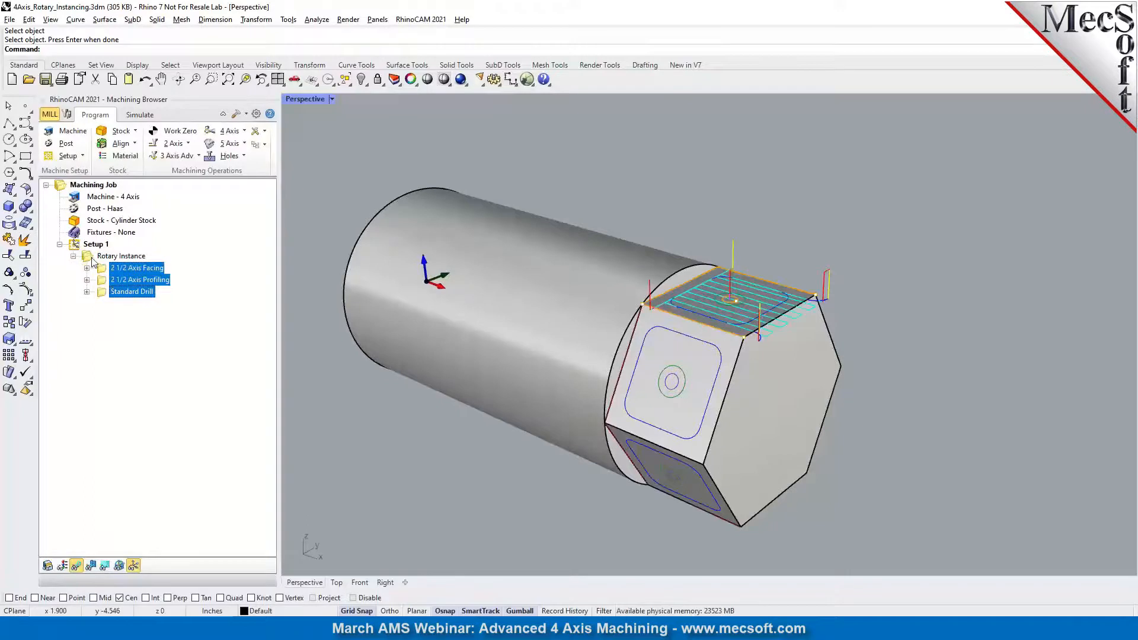
left_click(94, 261)
right_click_drag(766, 346, 768, 320)
scroll(672, 426, "down", 3)
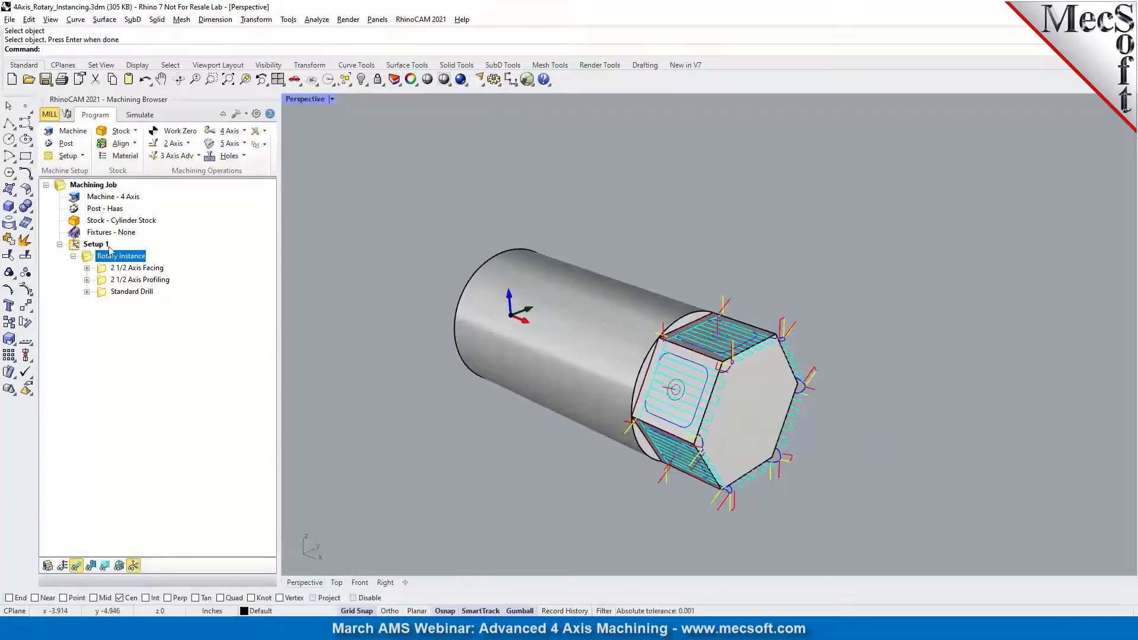
Simulate the Rotary Instance on the cylinder stock and inspect the facing and drill operations on the cut part.
left_click(138, 116)
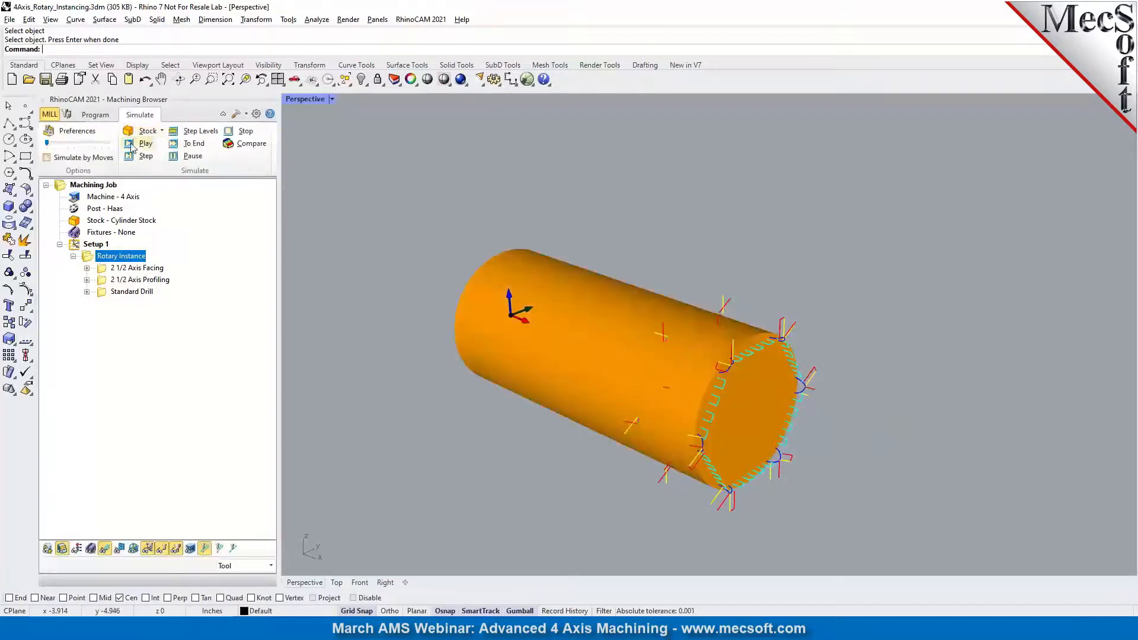
left_click(132, 147)
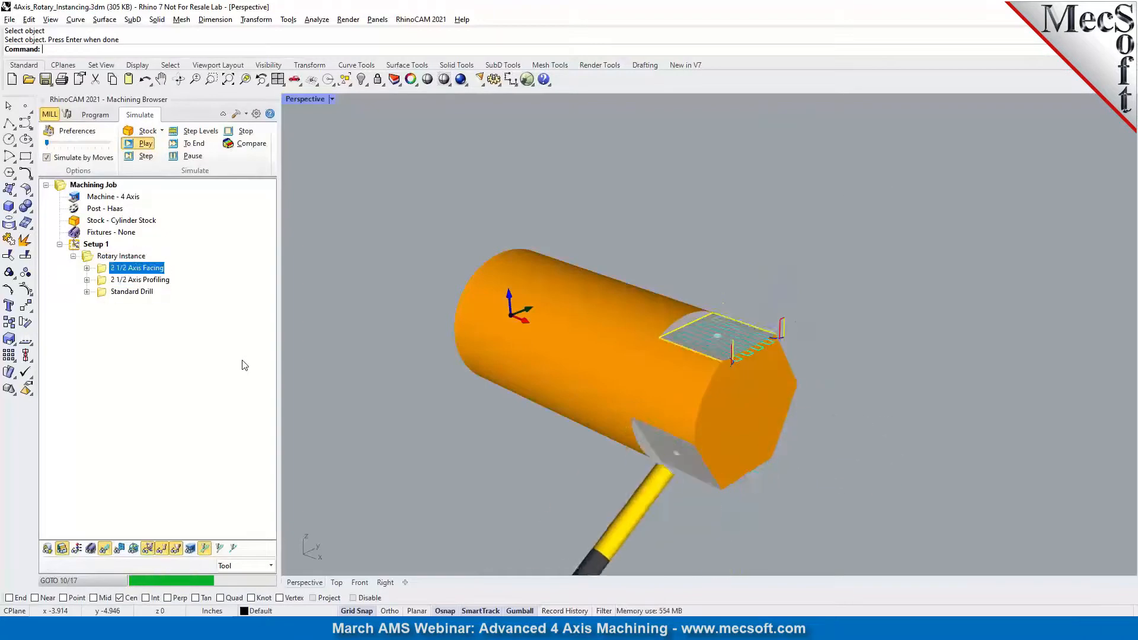
scroll(683, 443, "up", 2)
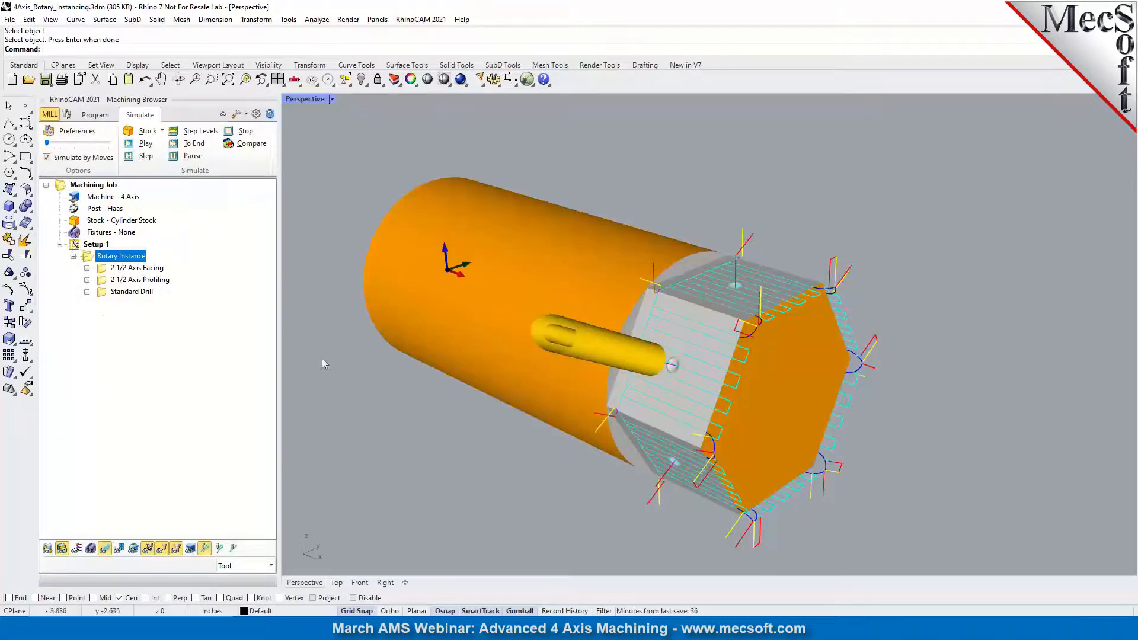
left_click(122, 269)
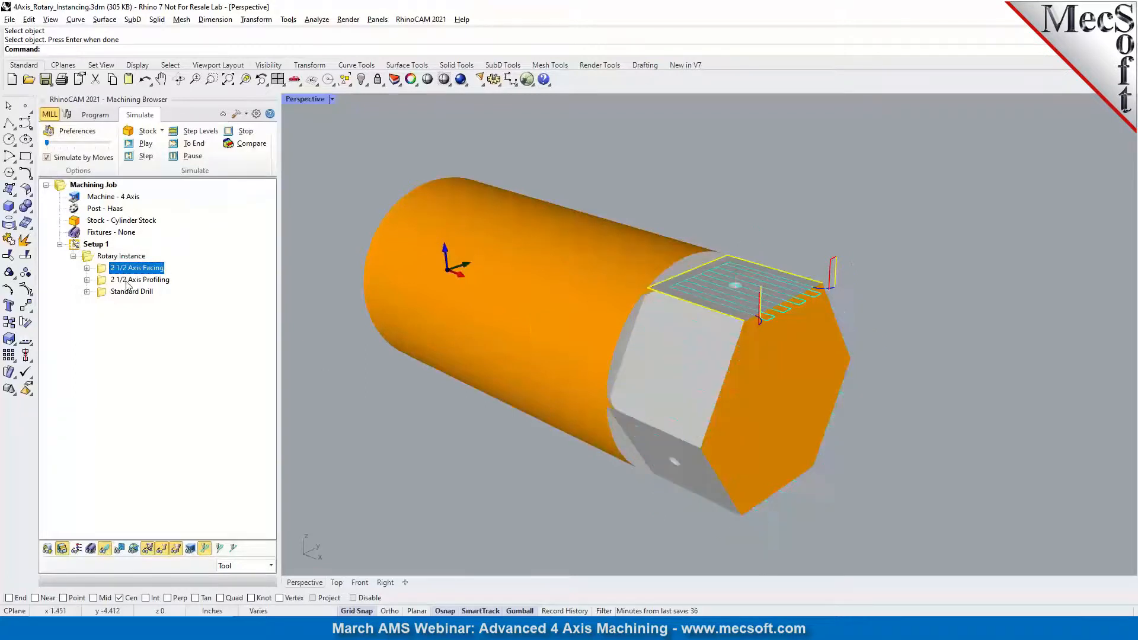
left_click(126, 291)
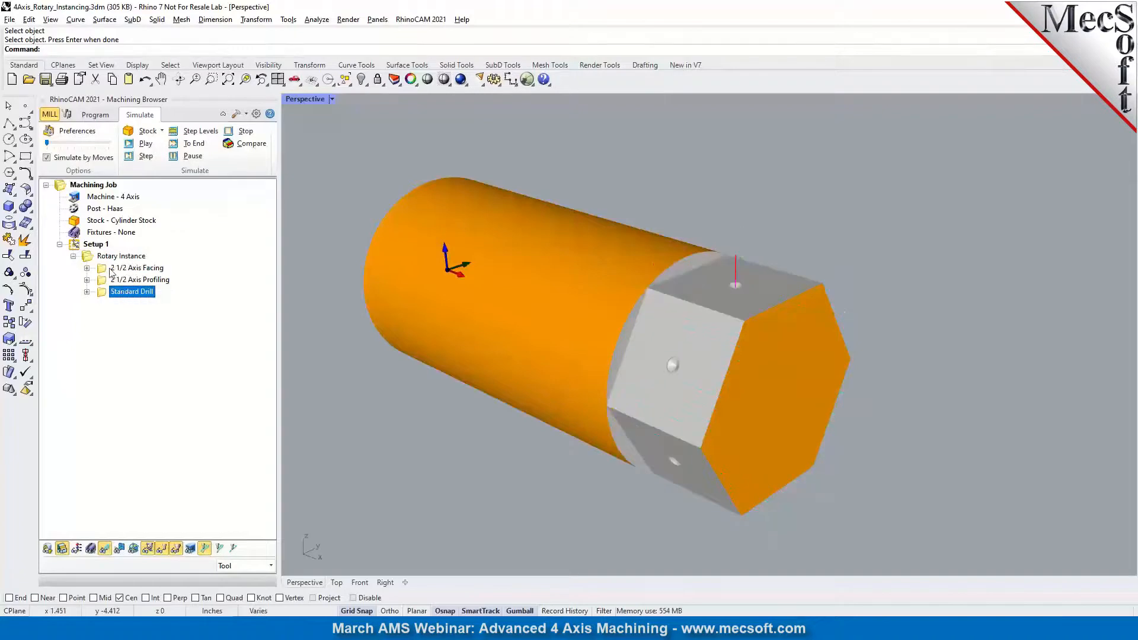
left_click(102, 119)
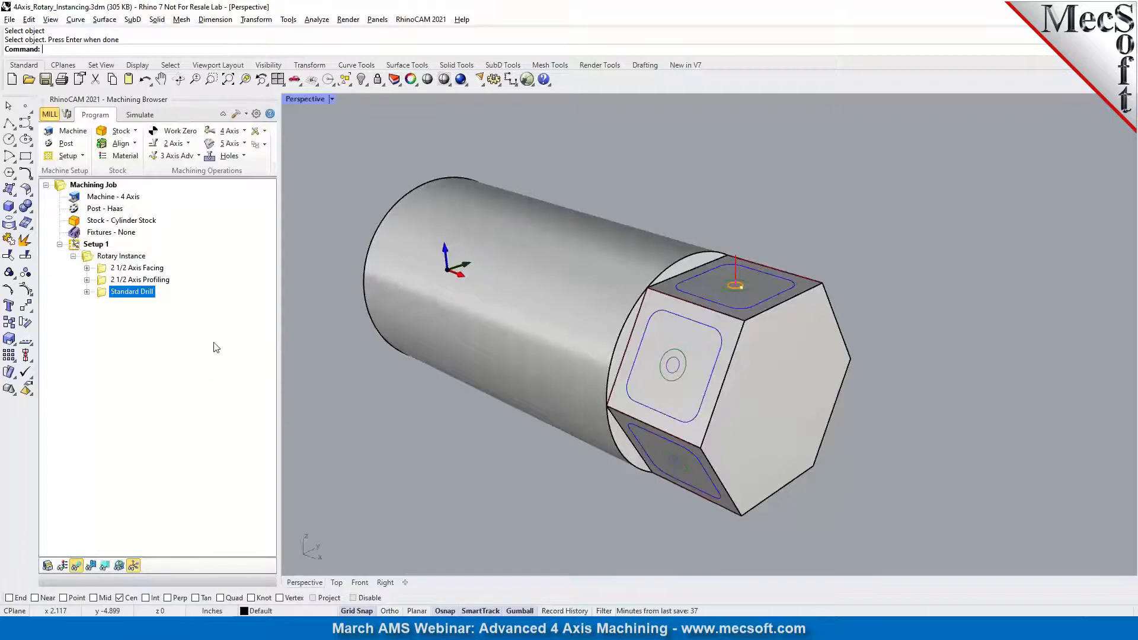
Reopen 4Axis_Rotary_Instancing.3dm without saving the changes, close the Selection Filter and hide the viewport grid.
left_click(9, 19)
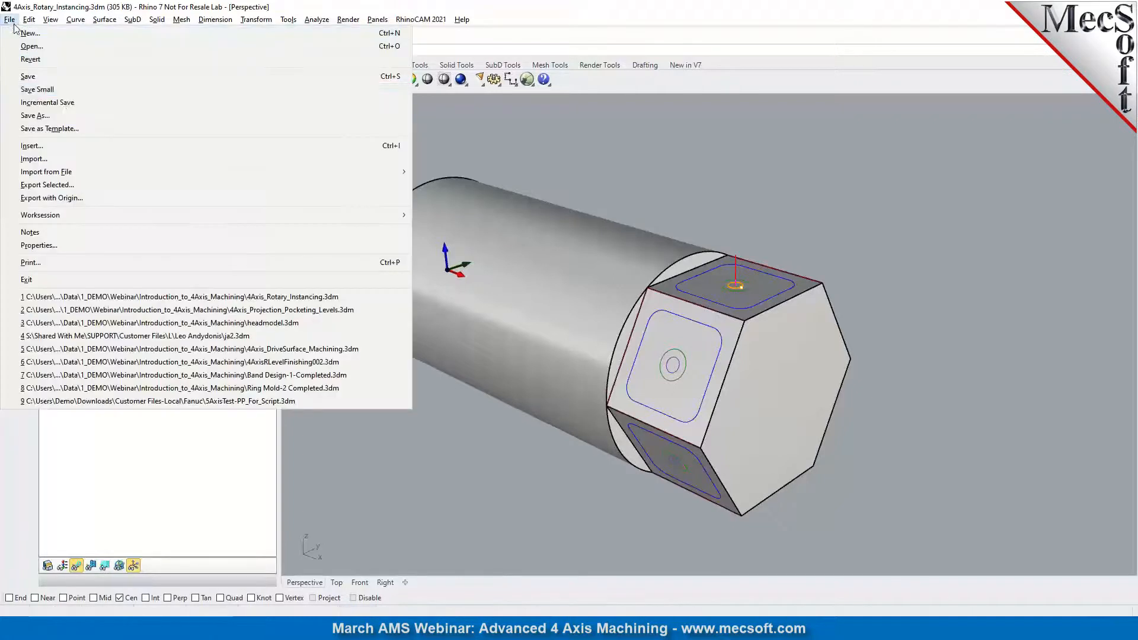
left_click(165, 297)
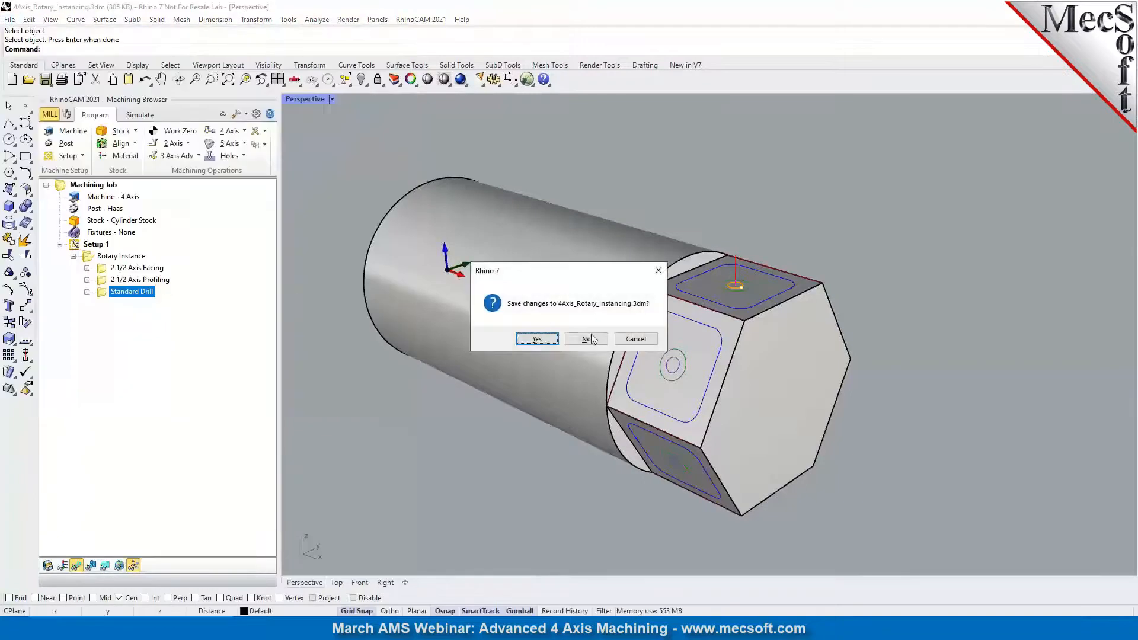
left_click(590, 337)
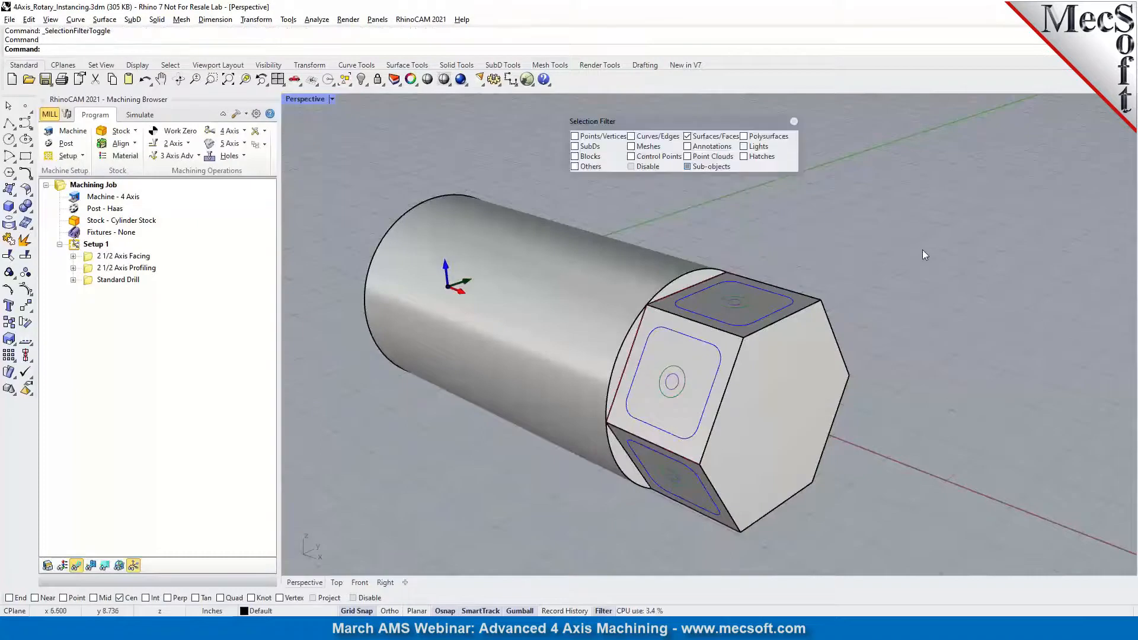
left_click(794, 122)
key("F7")
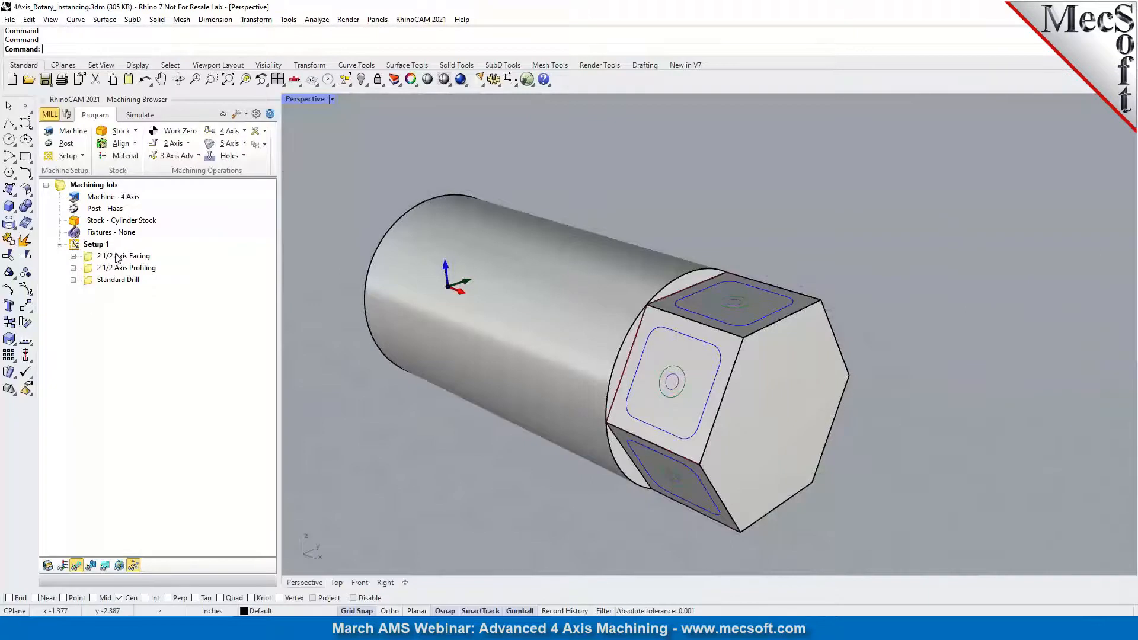
Examine the facing, profiling and drill toolpaths of Setup 1 on the hexagonal end, and the available setup types.
left_click(118, 256)
left_click(120, 269)
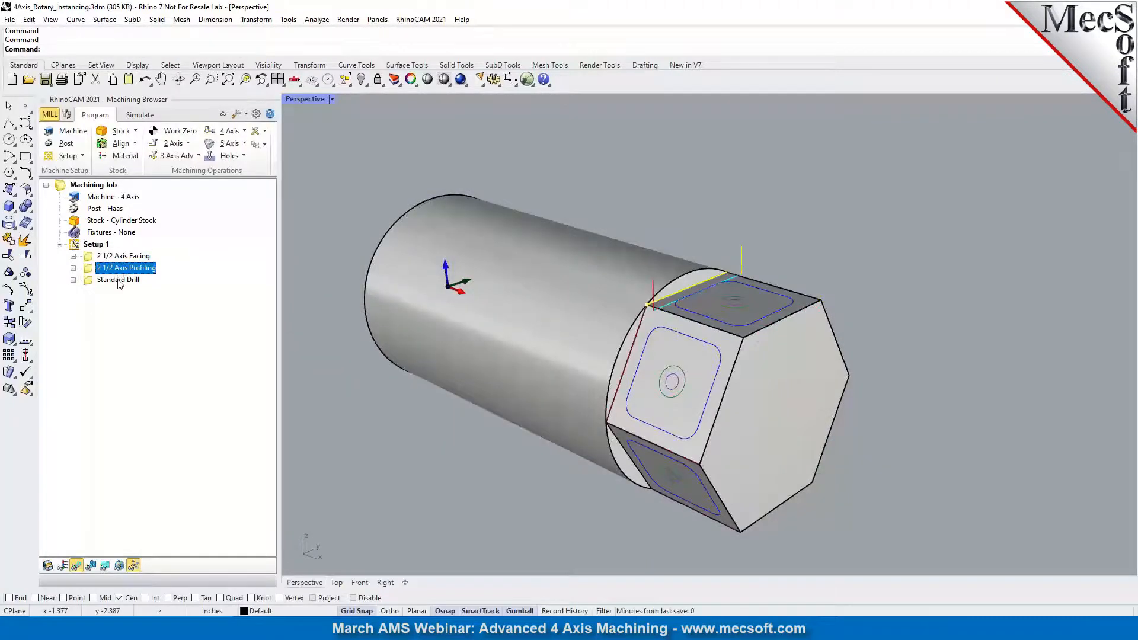
left_click(118, 280)
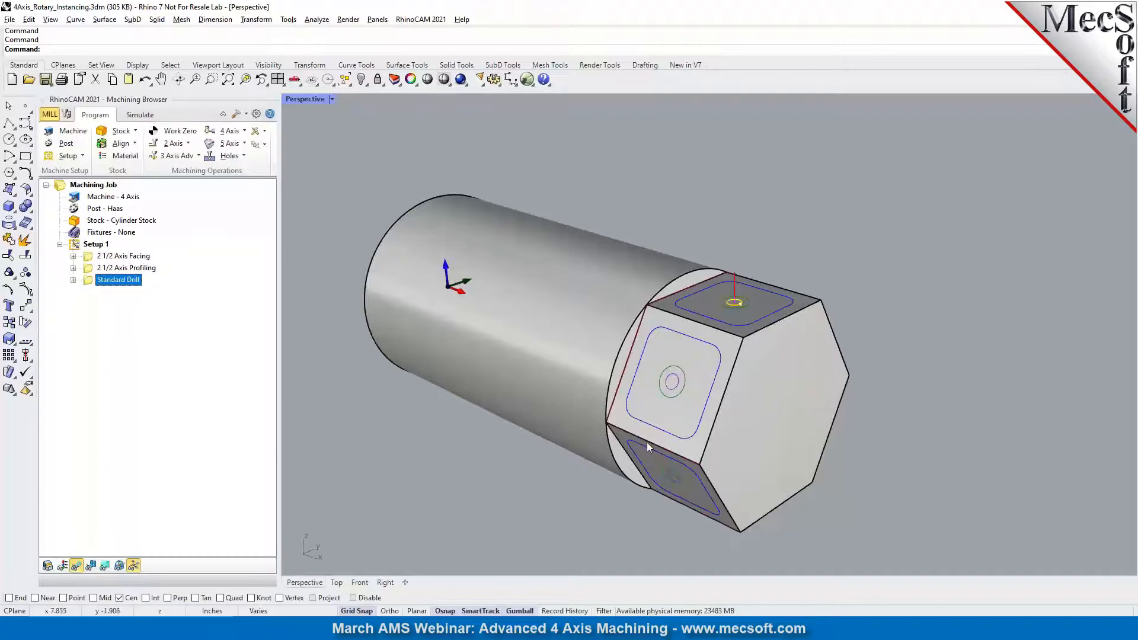
right_click_drag(670, 483, 680, 394)
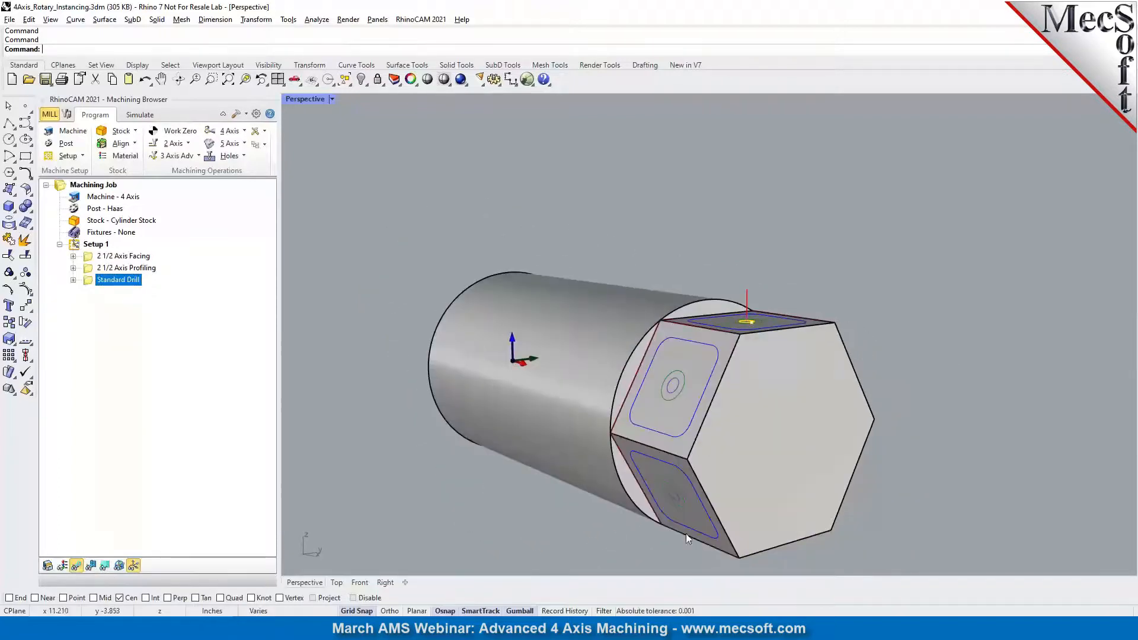
right_click_drag(844, 520, 879, 521)
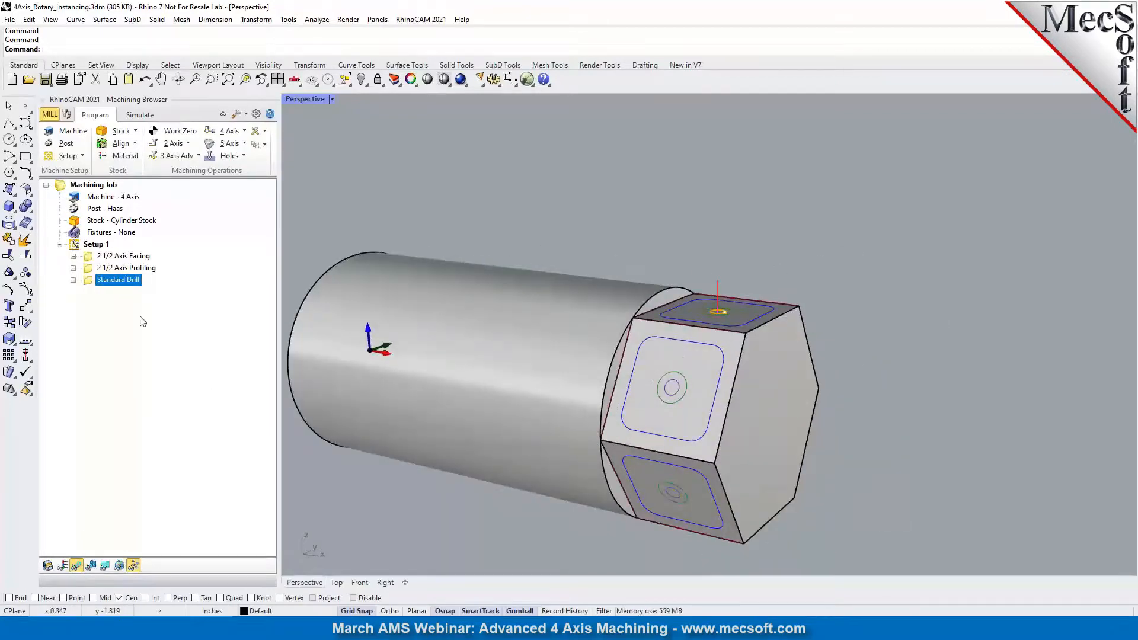
left_click(83, 157)
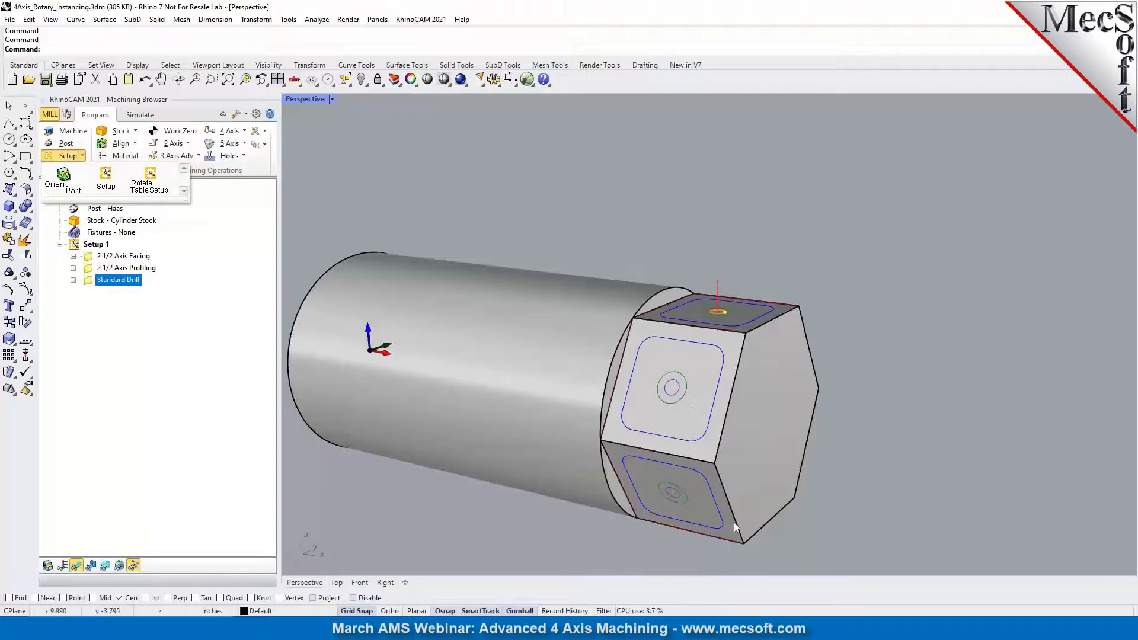
left_click(908, 486)
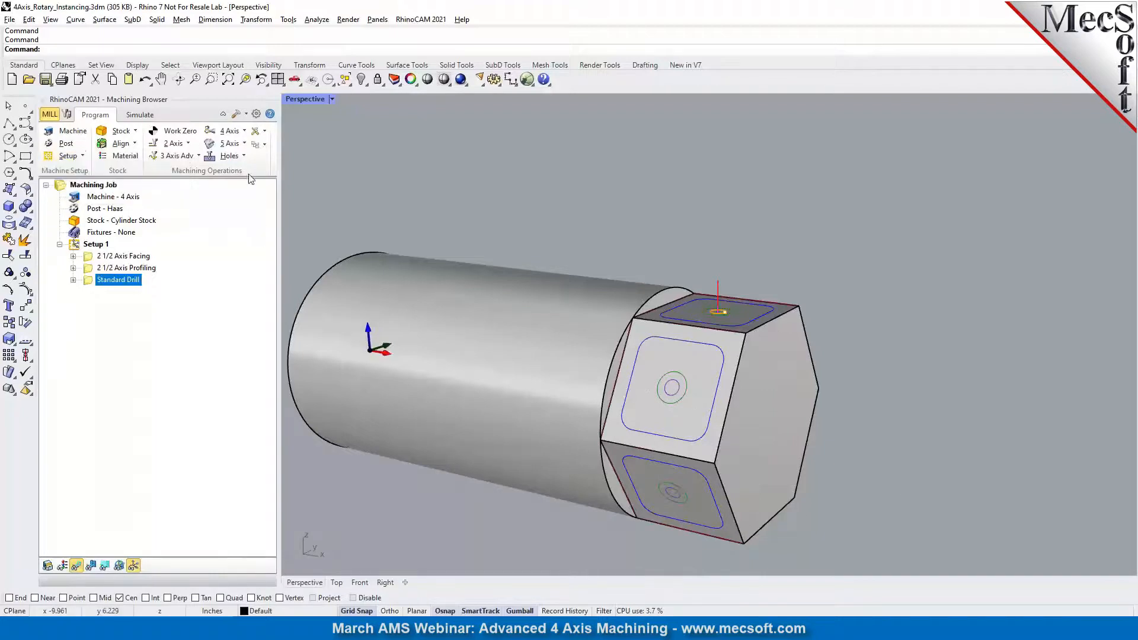
Create a Rotary Instance in Setup 1 with a 60° counter-clockwise incremental angle and 5 table rotations.
left_click(74, 244)
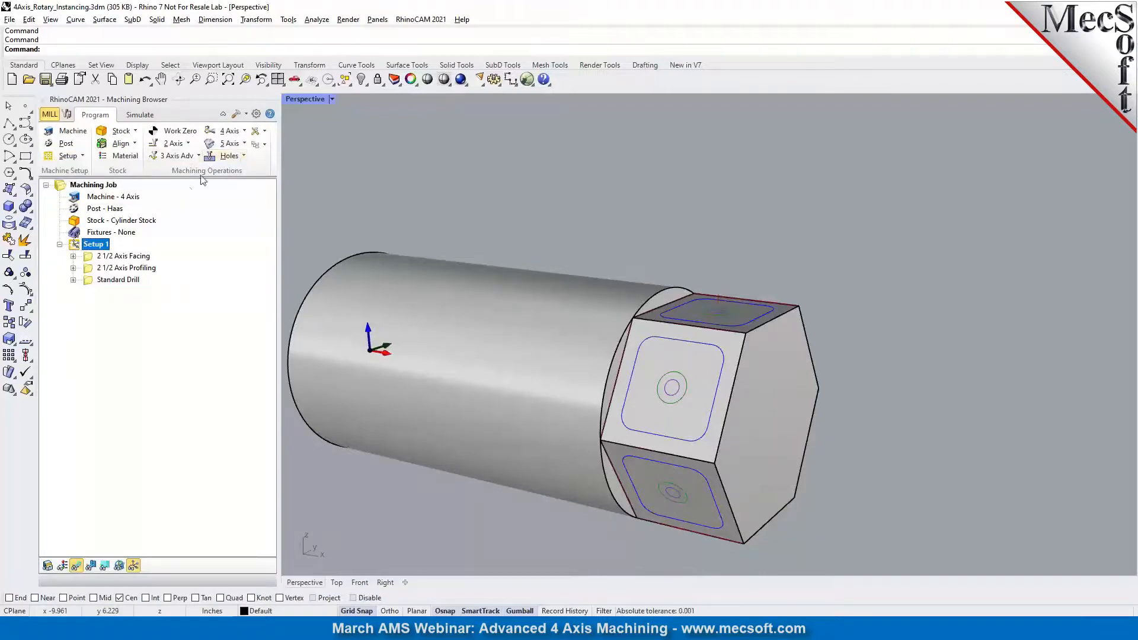
left_click(229, 131)
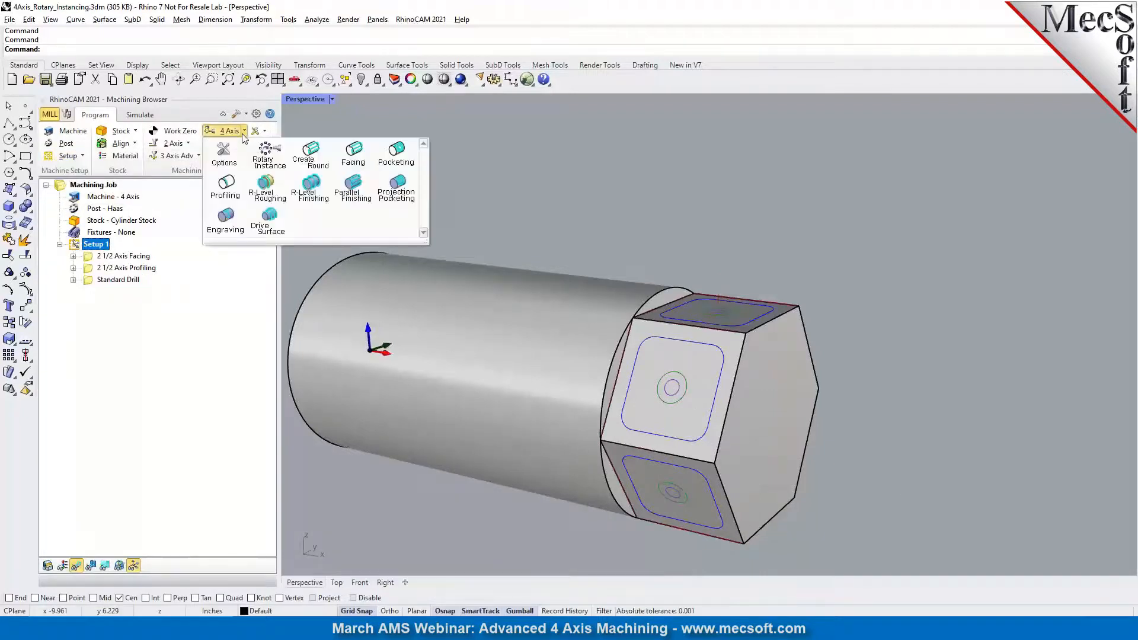
left_click(274, 163)
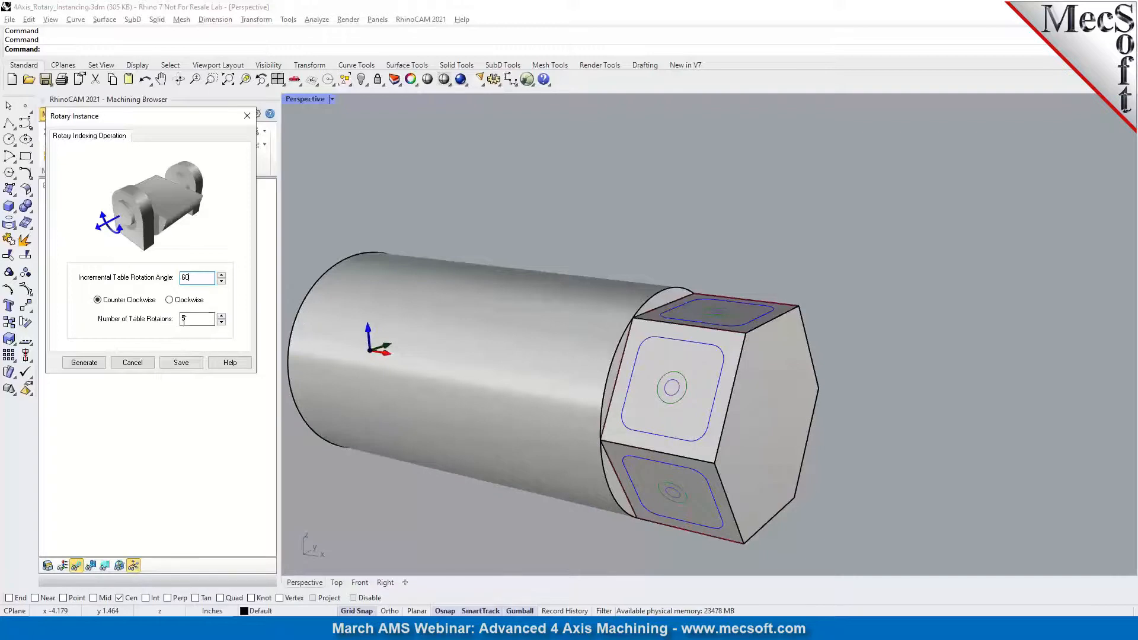
left_click(84, 362)
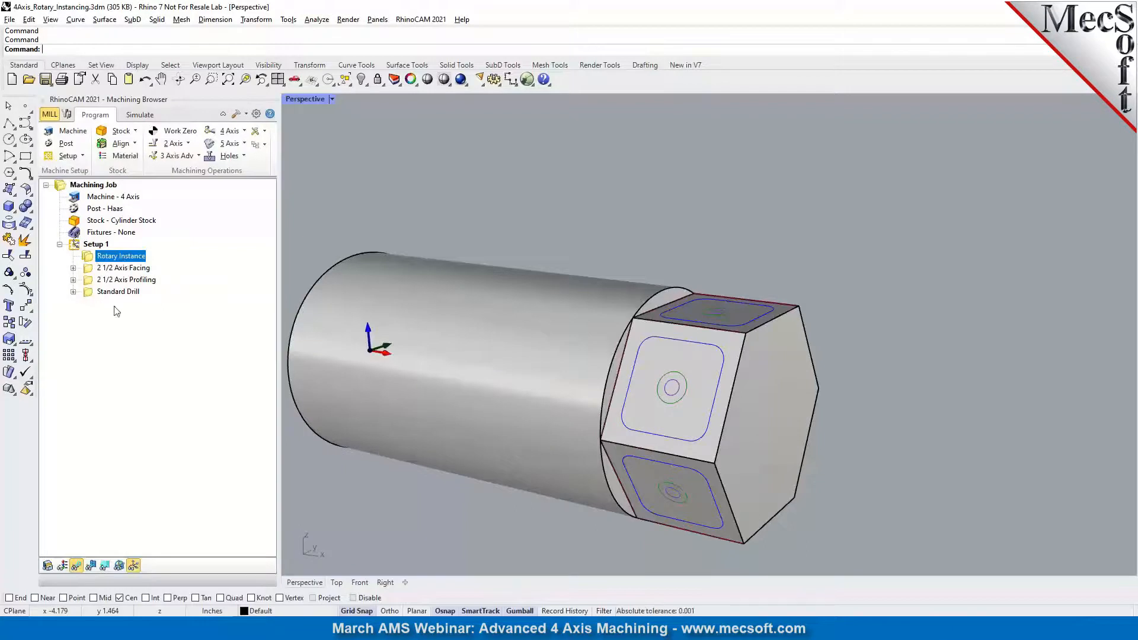
Move the 2 1/2 Axis Facing, 2 1/2 Axis Profiling and Standard Drill operations into the Rotary Instance and display its toolpaths.
left_click(151, 330)
left_click_drag(173, 341, 107, 274)
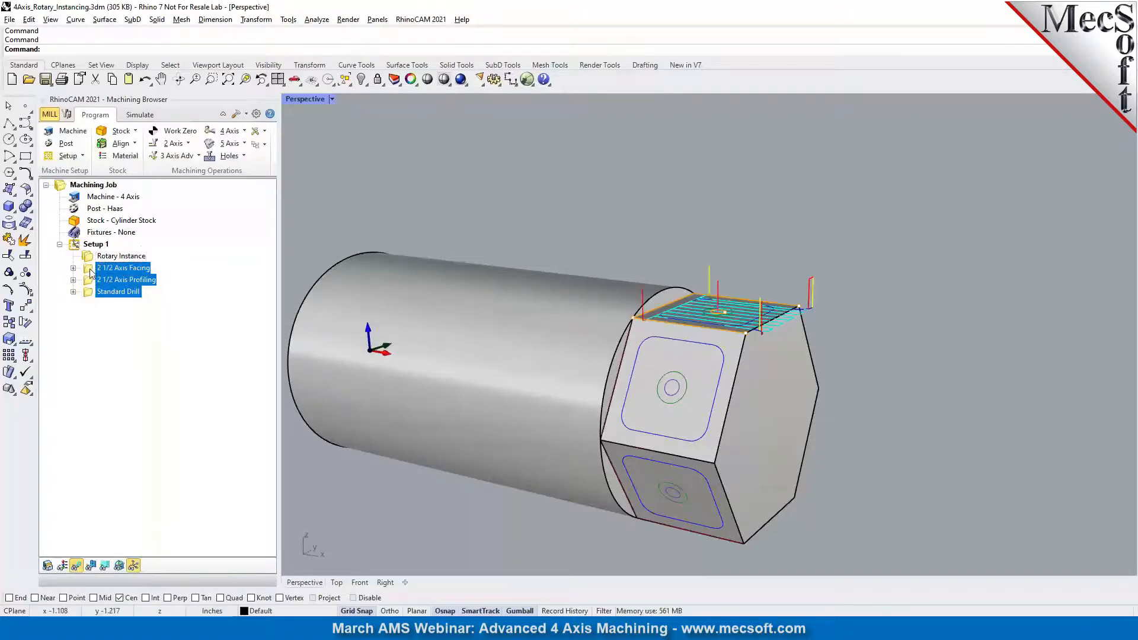
left_click(104, 258)
left_click_drag(104, 261, 102, 261)
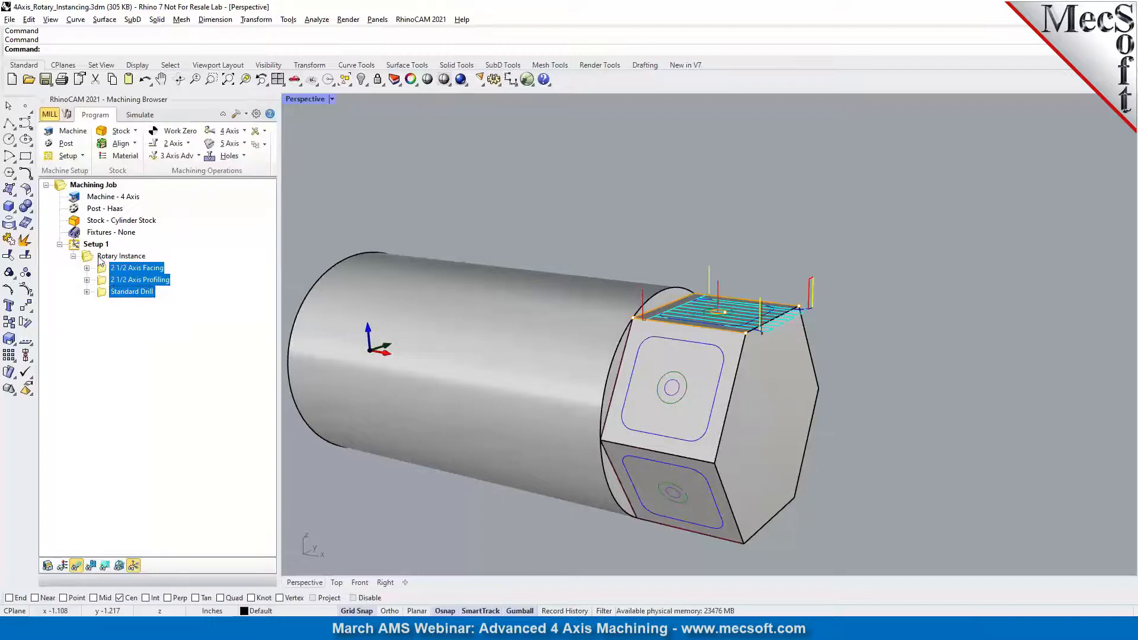
left_click(99, 259)
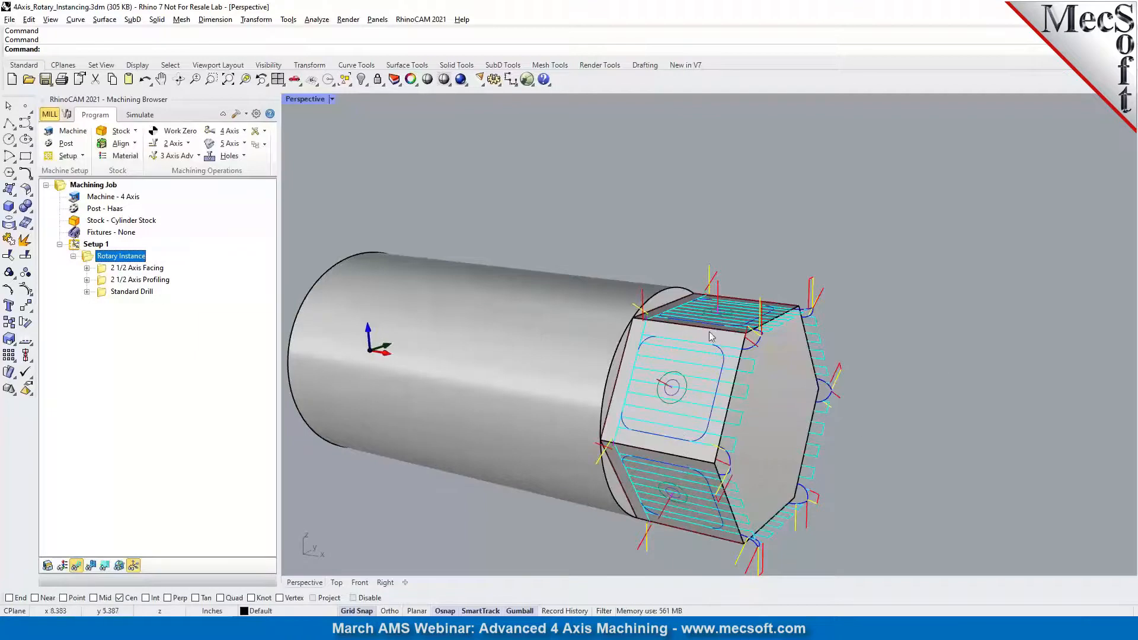
Simulate the Rotary Instance on the cylinder stock and inspect the cut hexagonal end from several angles.
left_click(132, 117)
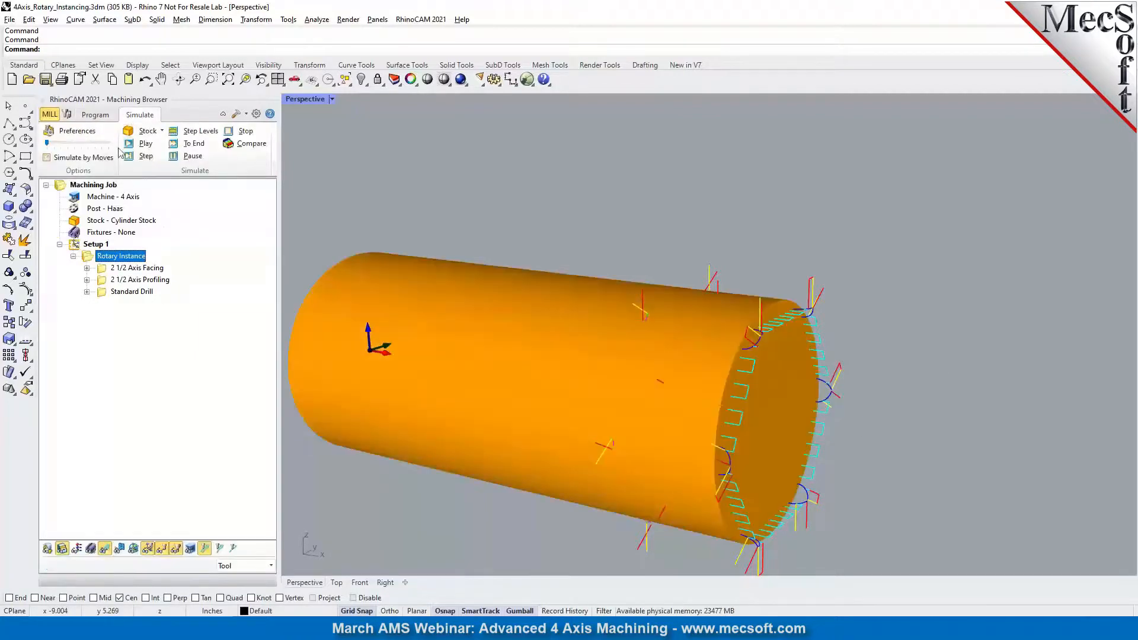
left_click(129, 145)
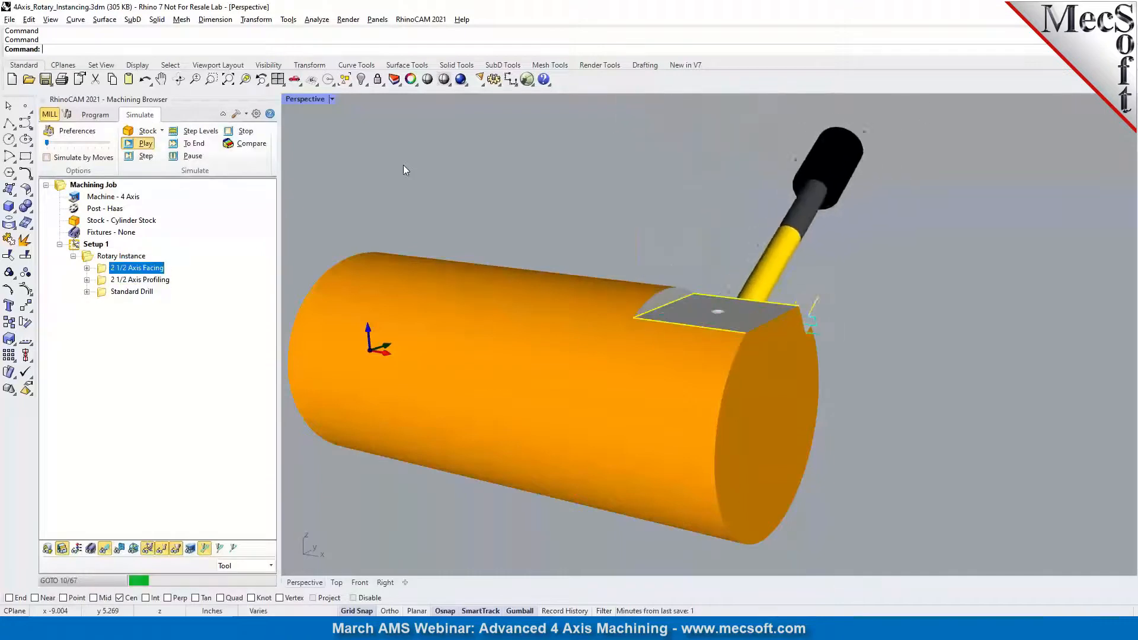
right_click_drag(739, 289, 568, 329)
scroll(565, 328, "down", 4)
scroll(762, 343, "up", 4)
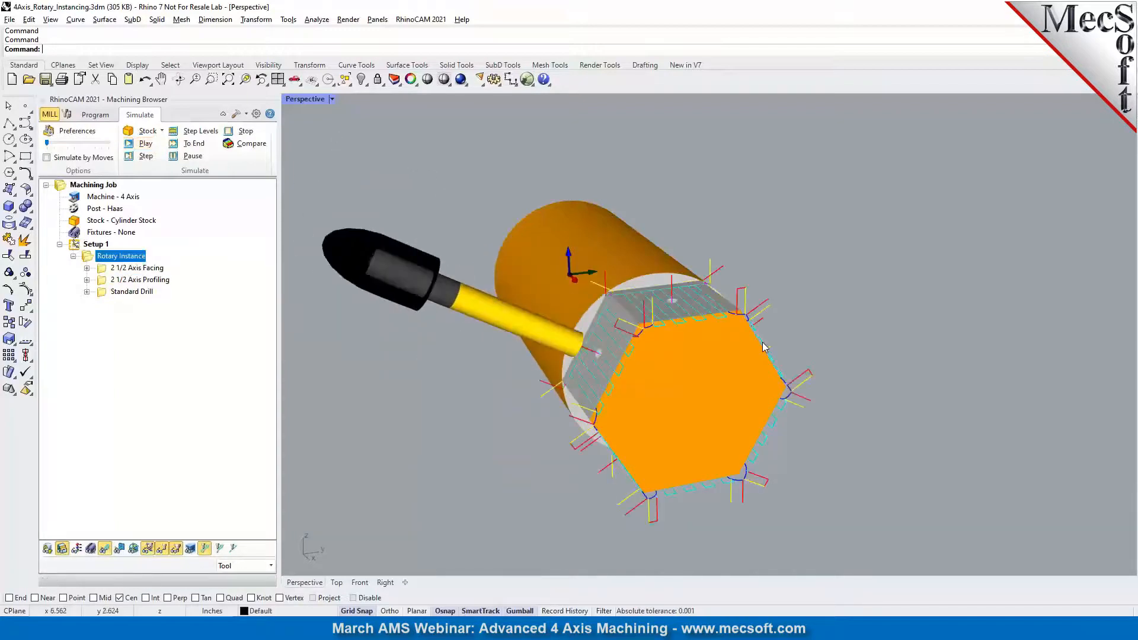
right_click_drag(570, 501, 636, 509)
scroll(794, 429, "down", 3)
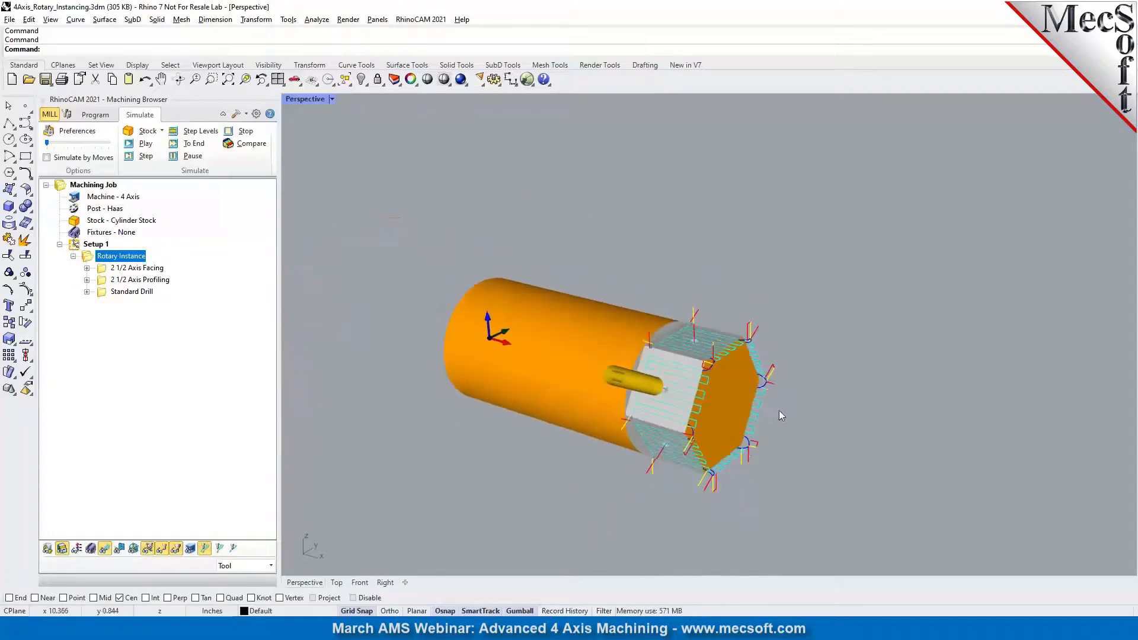
scroll(776, 415, "up", 2)
Switch to 4Axis_Projection_Pocketing_Levels.3dm and examine the 4 Axis Projection Pocketing operation on the helical part.
mouse_move(587, 628)
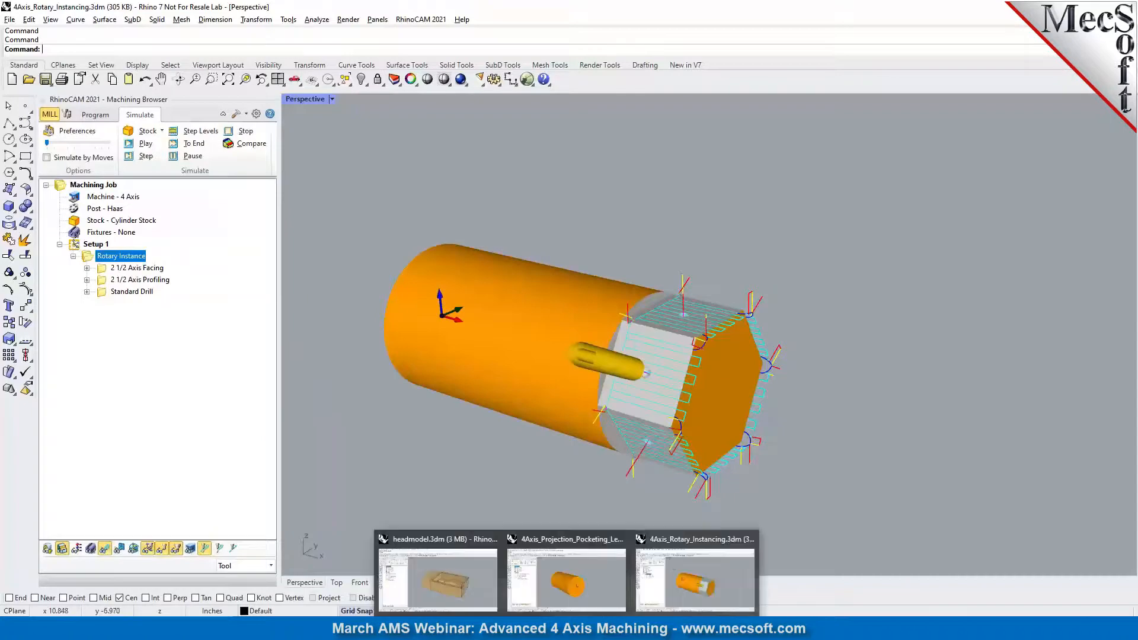
left_click(590, 548)
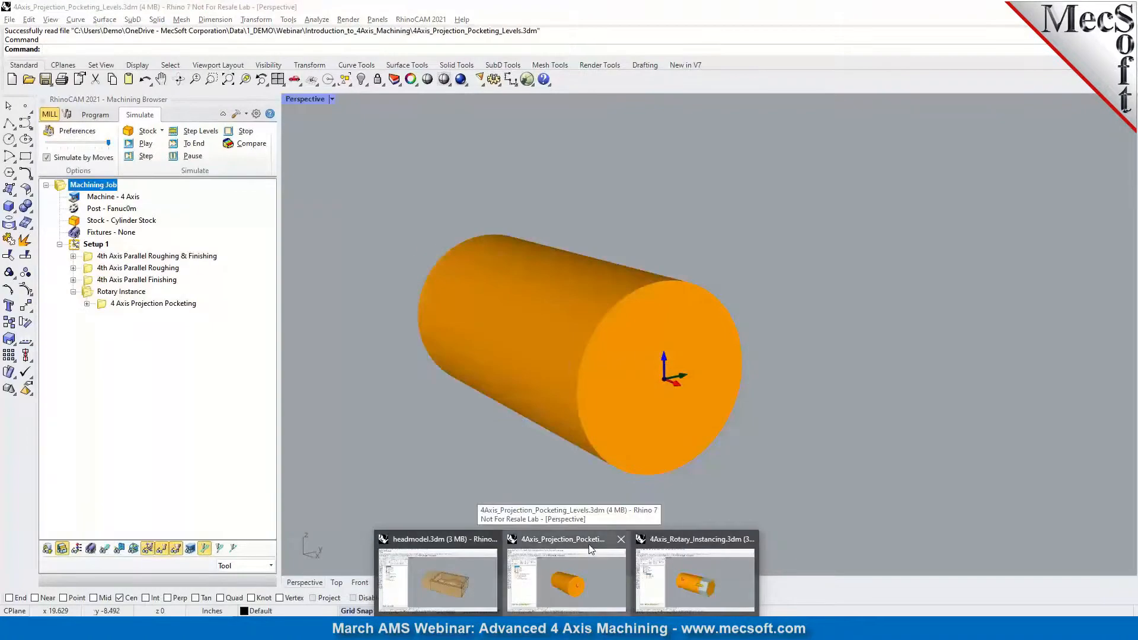
left_click(157, 305)
scroll(542, 307, "up", 5)
right_click_drag(593, 326, 543, 317)
scroll(543, 318, "down", 5)
scroll(661, 269, "up", 4)
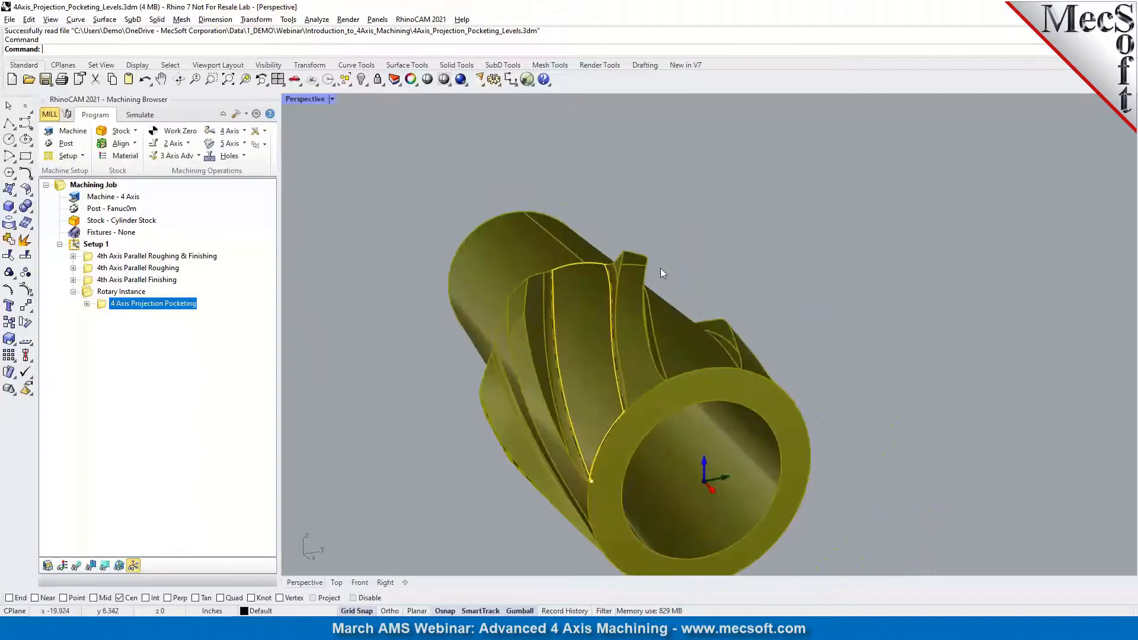
scroll(662, 271, "down", 1)
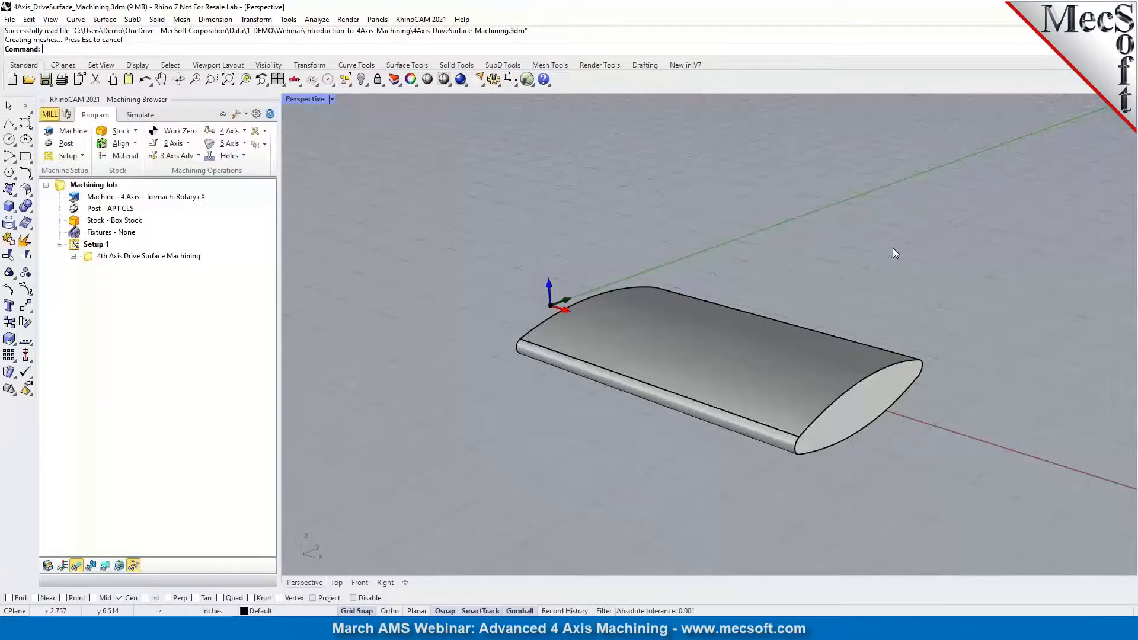
Examine the wing-shaped part in 4Axis_DriveSurface_Machining.3dm and locate Drive Surface among the 4 axis operations.
scroll(941, 386, "up", 5)
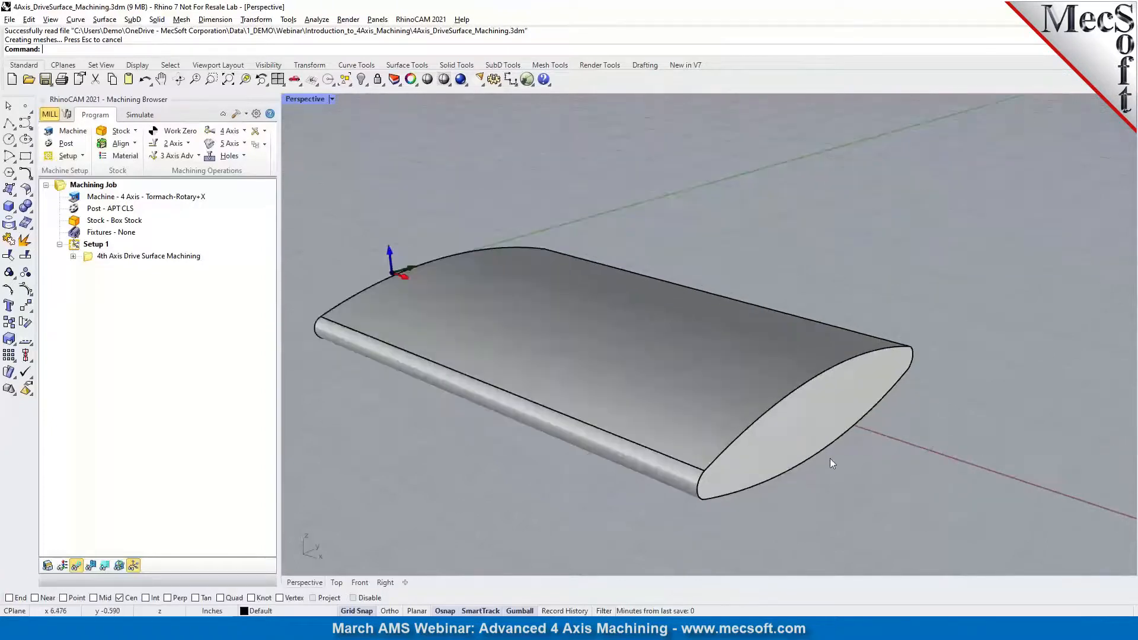
right_click_drag(866, 463, 787, 452)
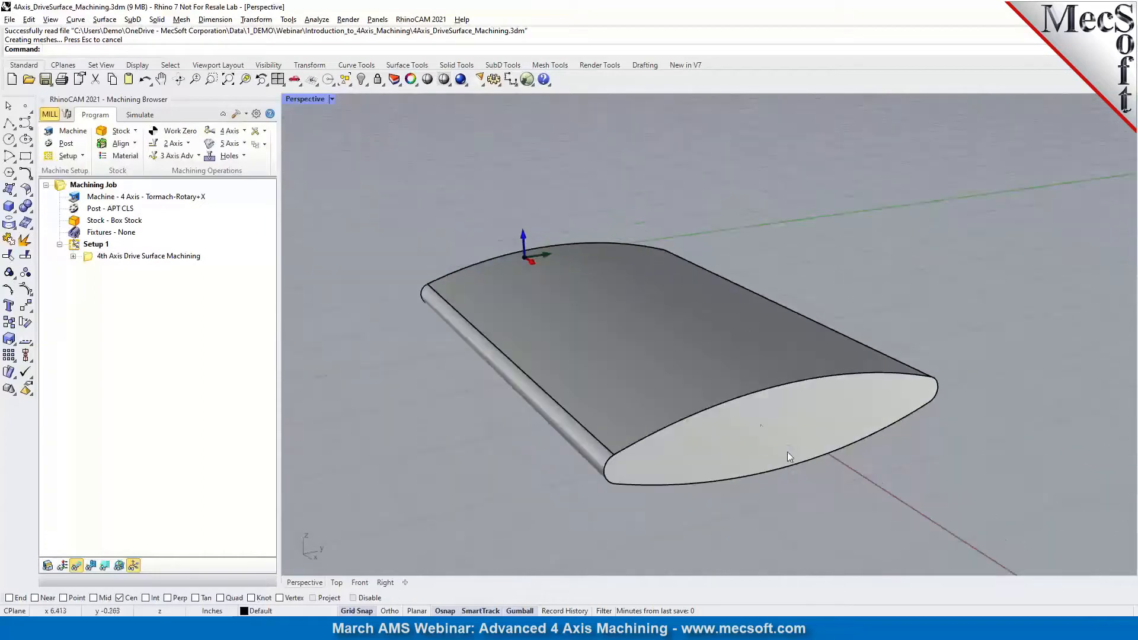
scroll(634, 364, "down", 2)
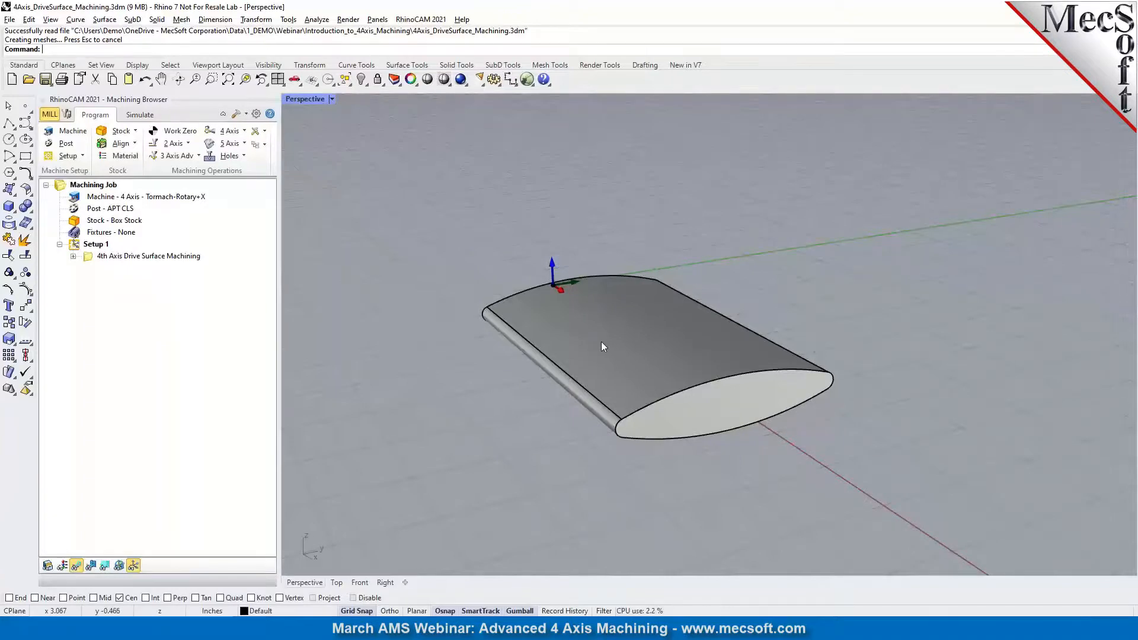
mouse_move(607, 354)
right_mouse_down()
mouse_move(681, 358)
mouse_move(706, 332)
mouse_move(685, 365)
mouse_move(619, 362)
mouse_move(629, 360)
right_mouse_up()
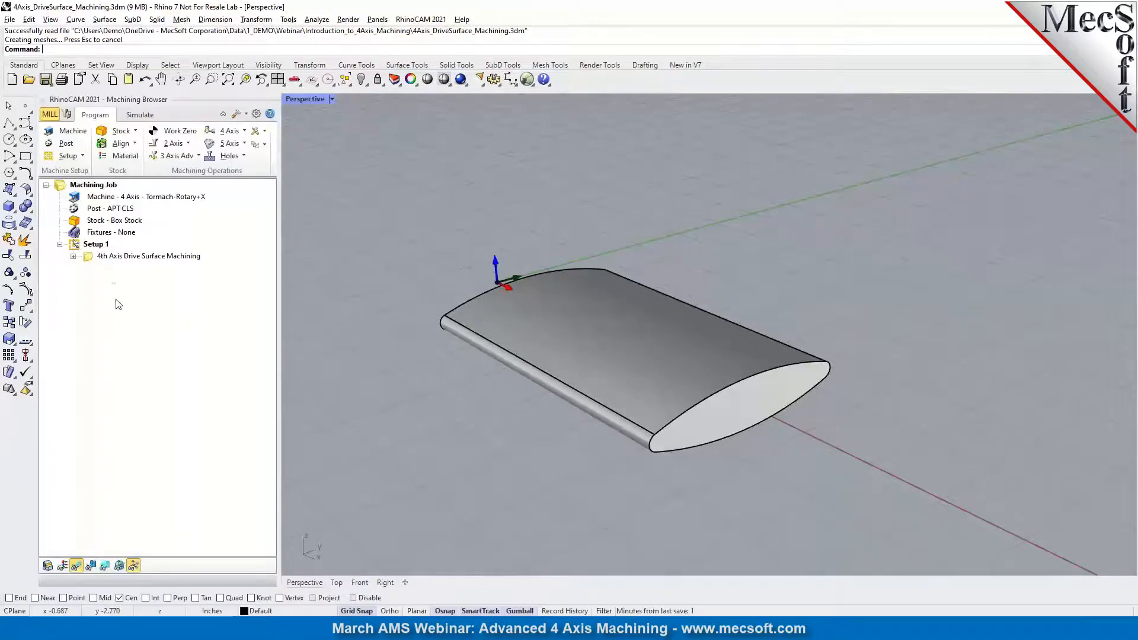
left_click(244, 132)
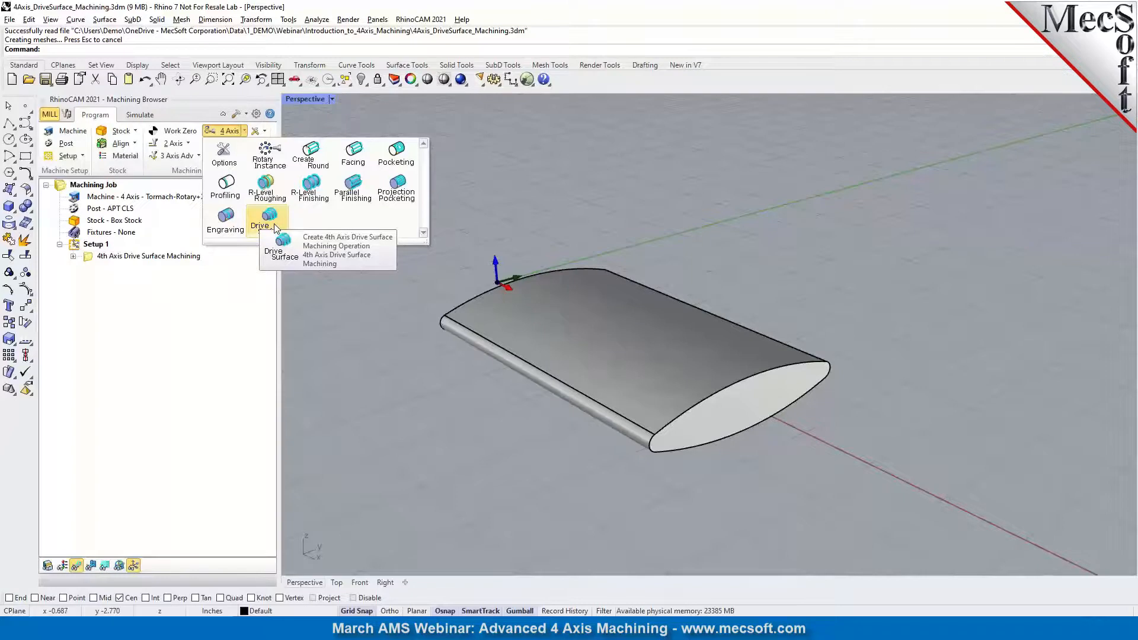
left_click(337, 366)
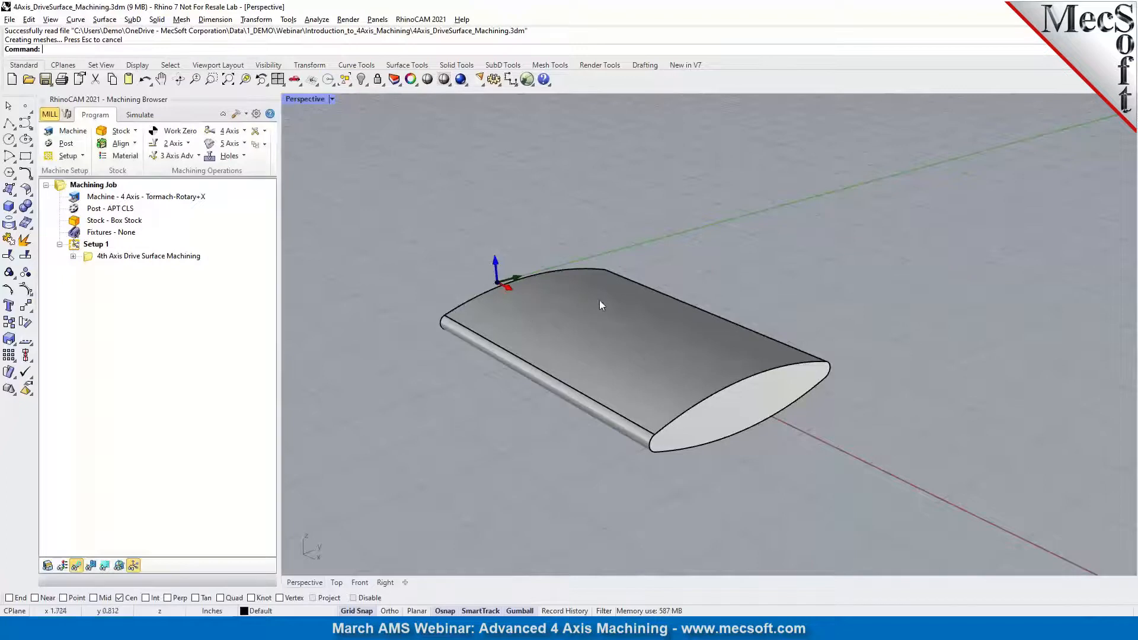
Open the 4th Axis Drive Surface Machining operation and examine its drive surfaces and their normals, highlighting Surface 1.
left_click(87, 259)
double_click(87, 258)
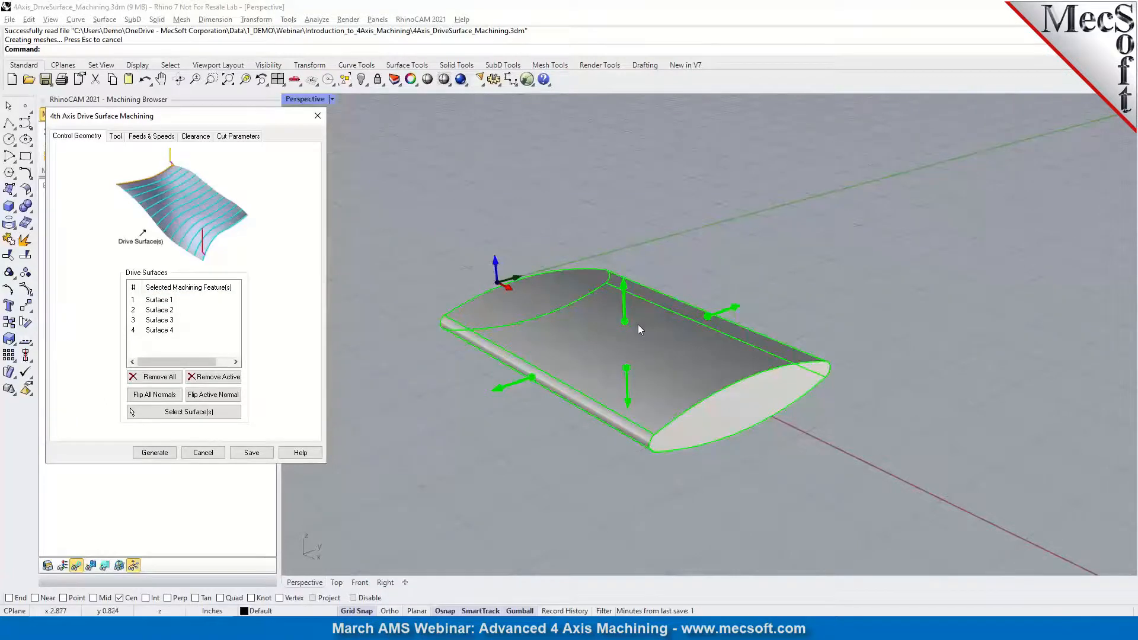
right_click_drag(691, 443, 516, 459)
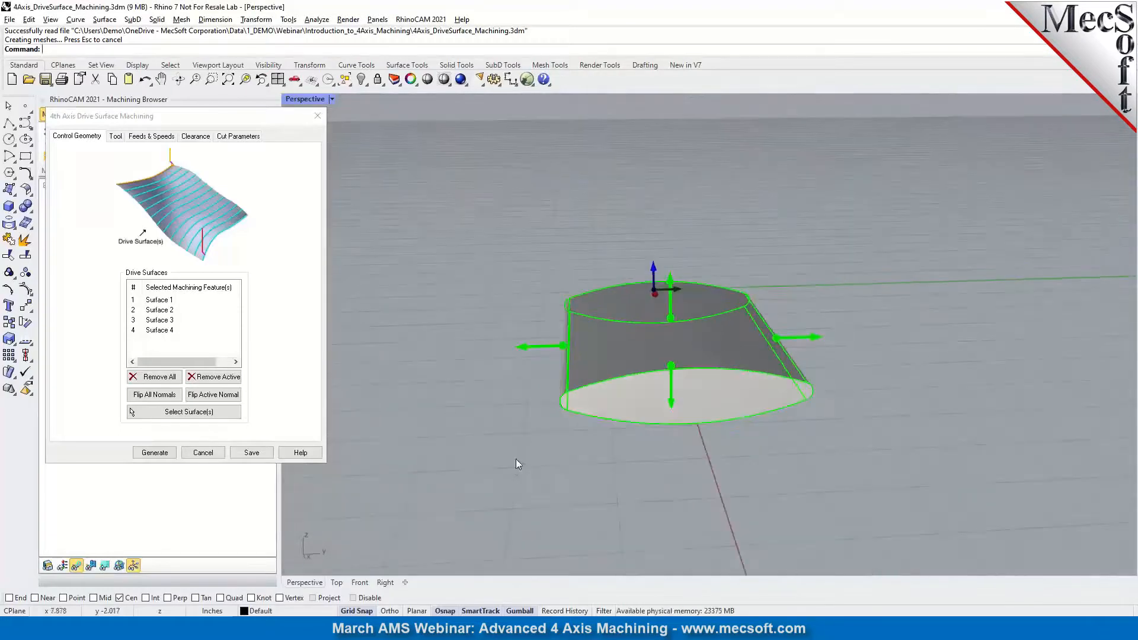
right_click_drag(674, 327, 653, 328)
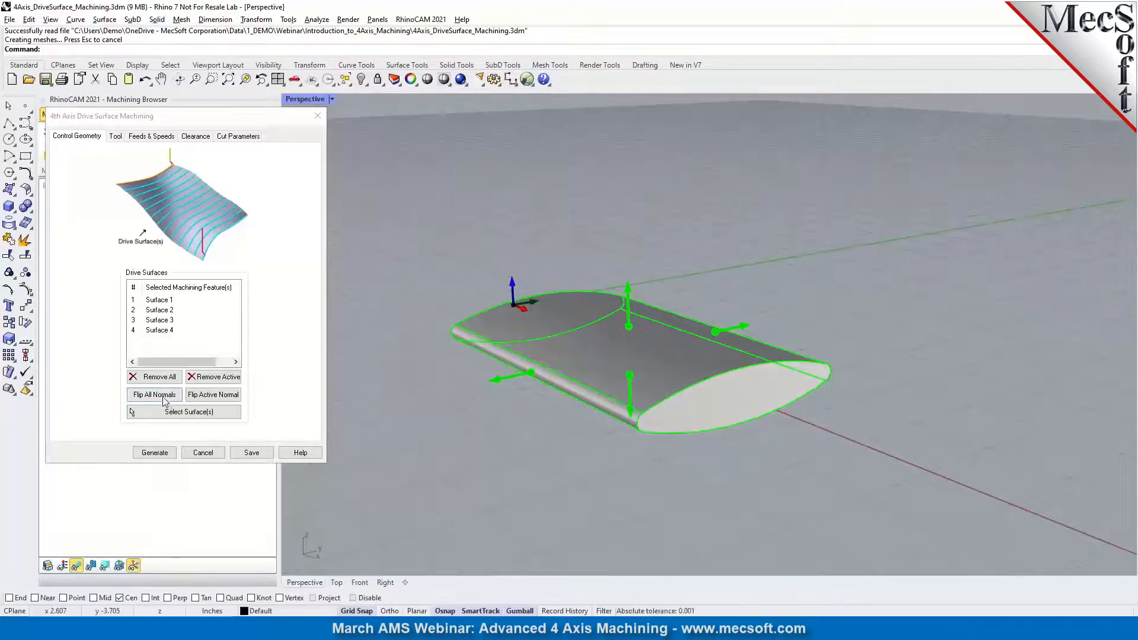
left_click(160, 300)
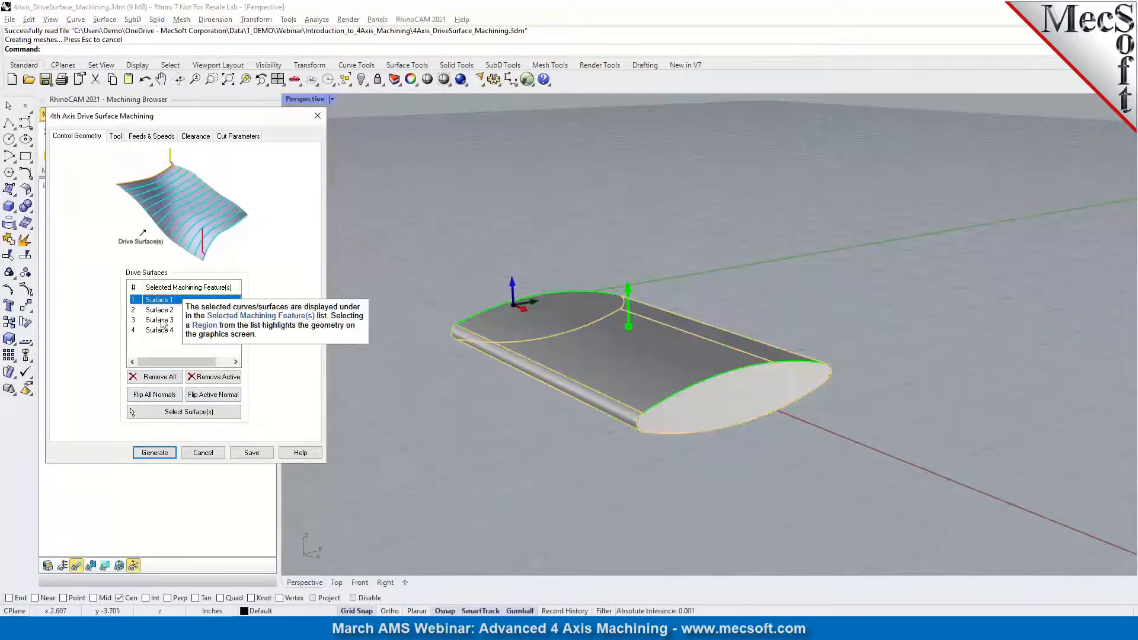
mouse_move(161, 399)
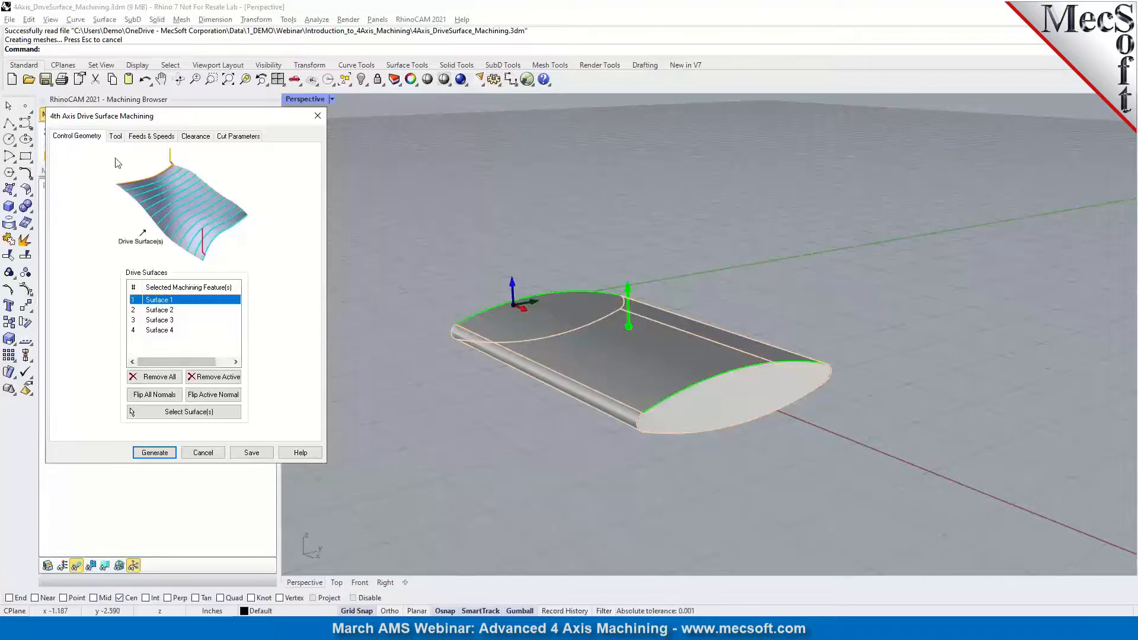
Review the tool, feeds and speeds, clearance and cut parameter settings of the drive surface operation.
left_click(115, 137)
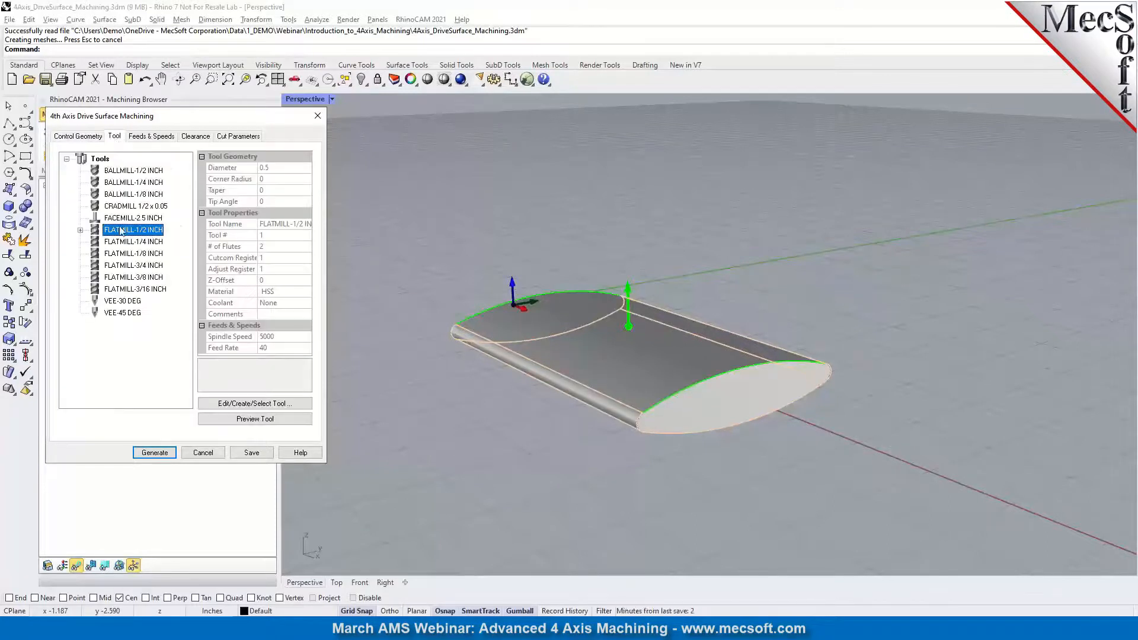
mouse_move(123, 238)
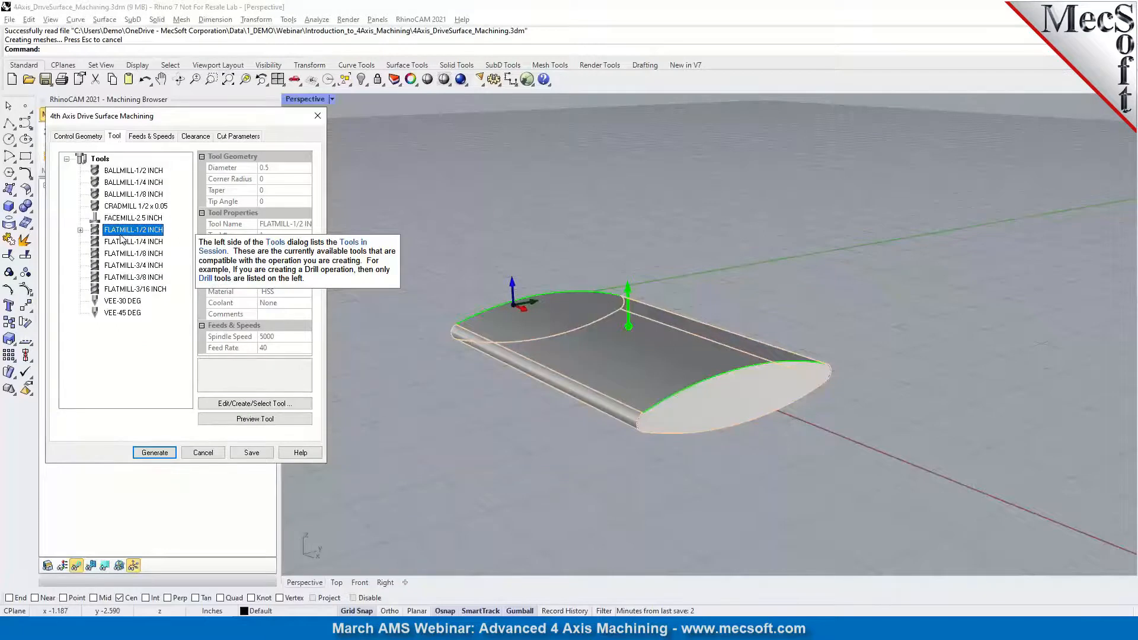
left_click(149, 137)
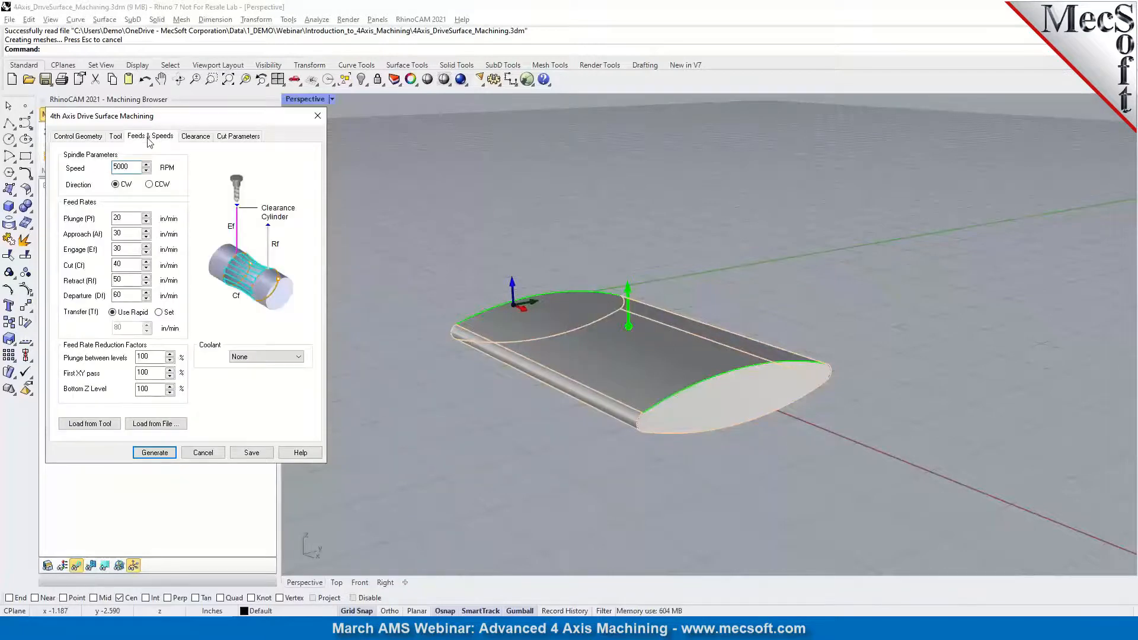
left_click(204, 138)
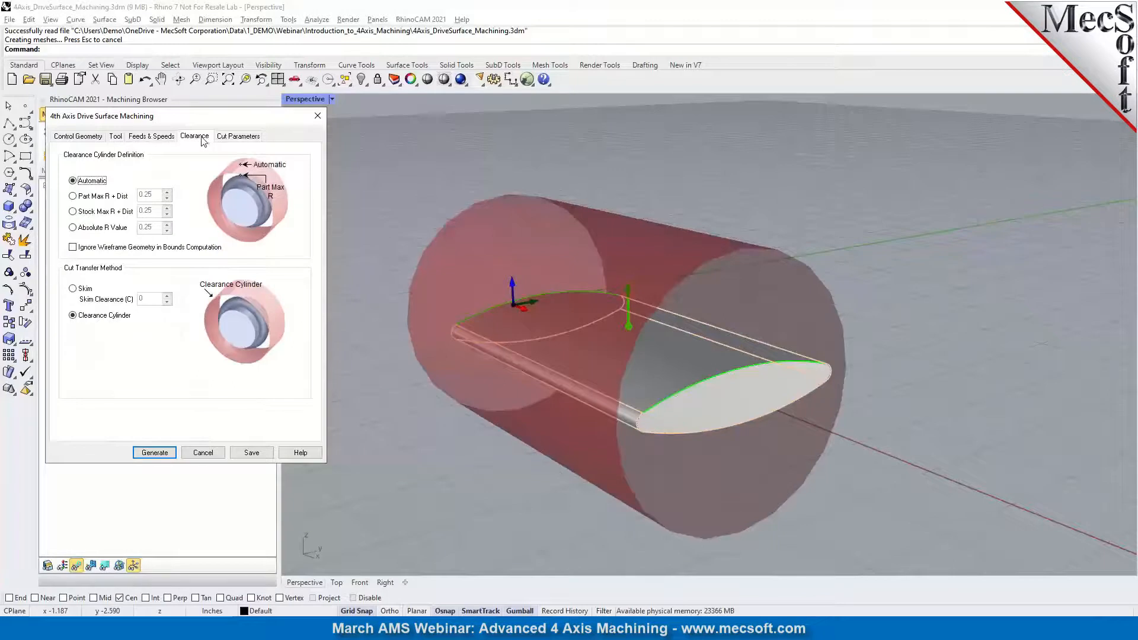
left_click(237, 138)
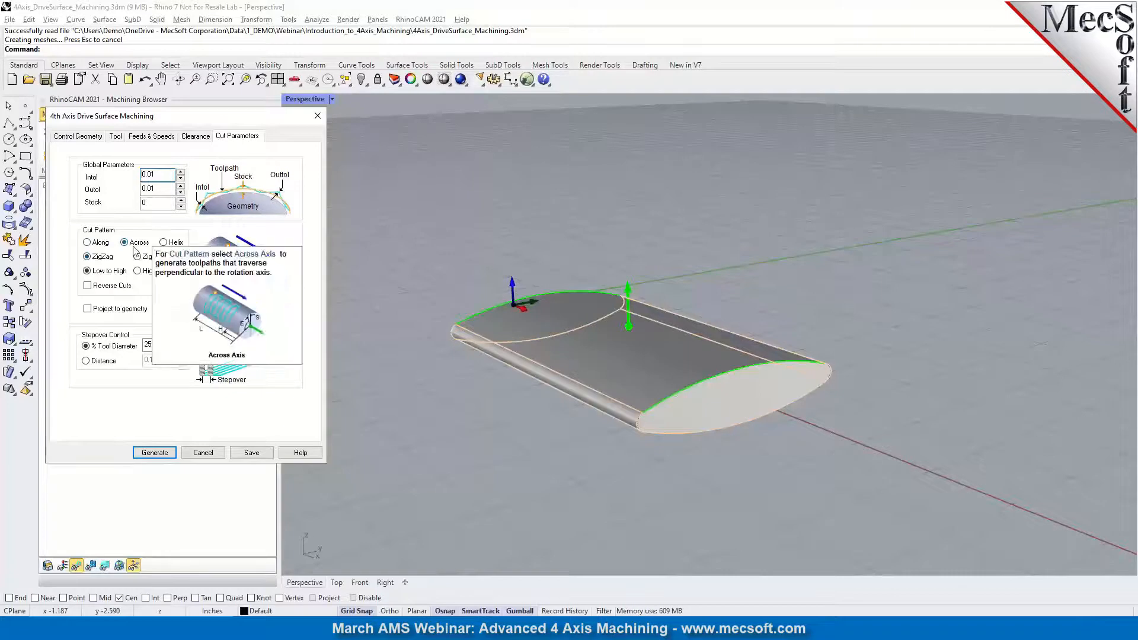
mouse_move(180, 251)
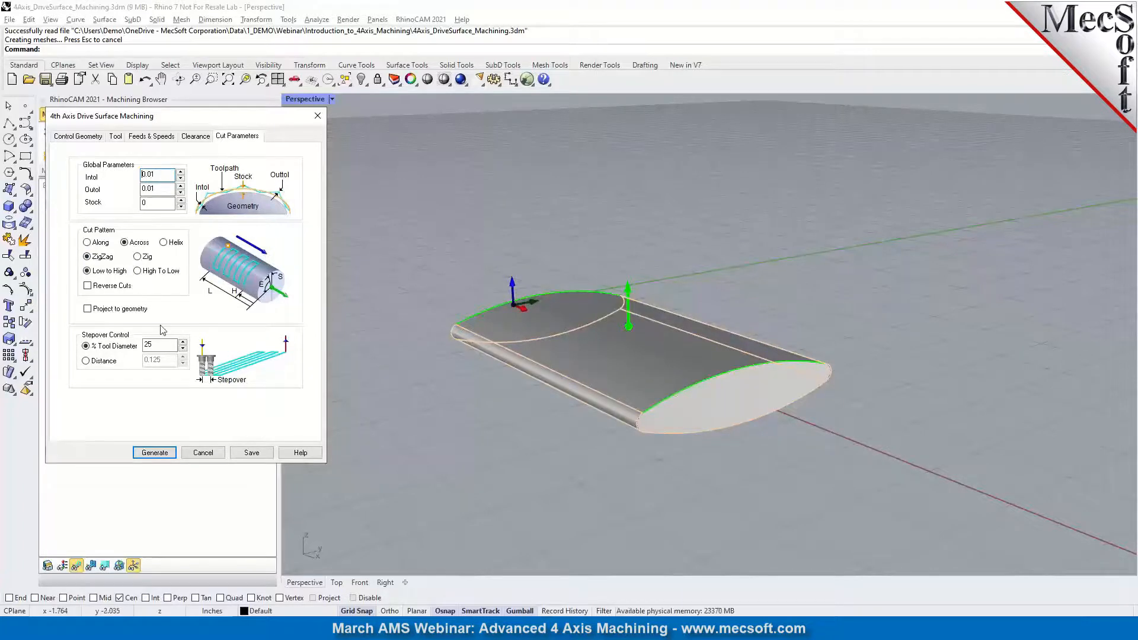
Generate the 4th Axis Drive Surface Machining toolpath and inspect its passes around the wing-shaped part.
left_click(169, 454)
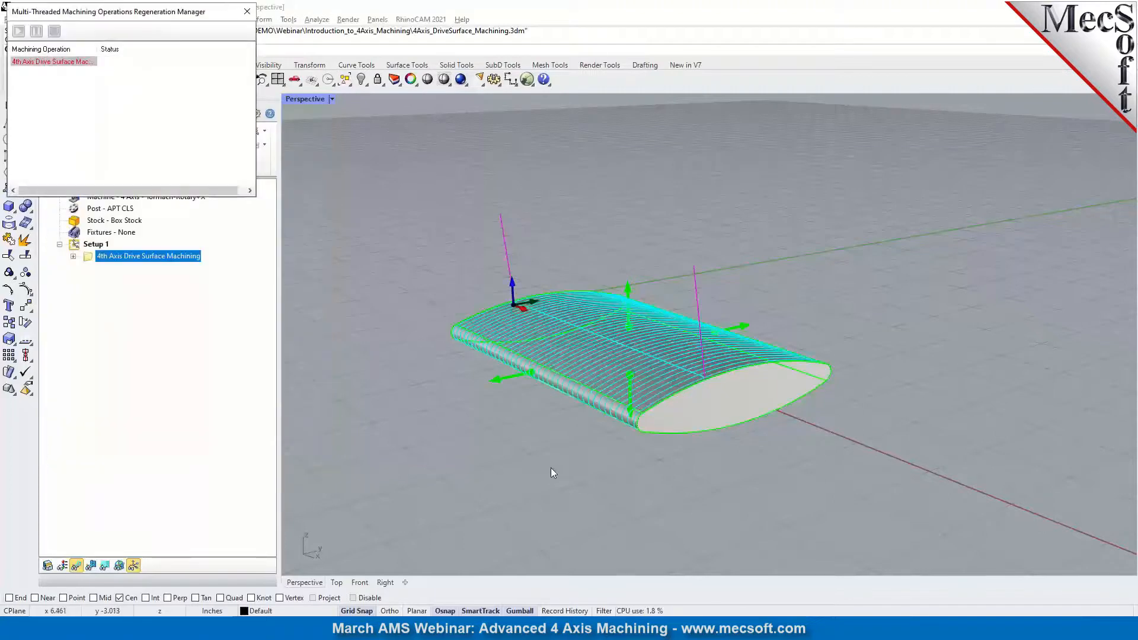
right_click_drag(535, 463, 464, 371)
scroll(432, 329, "up", 5)
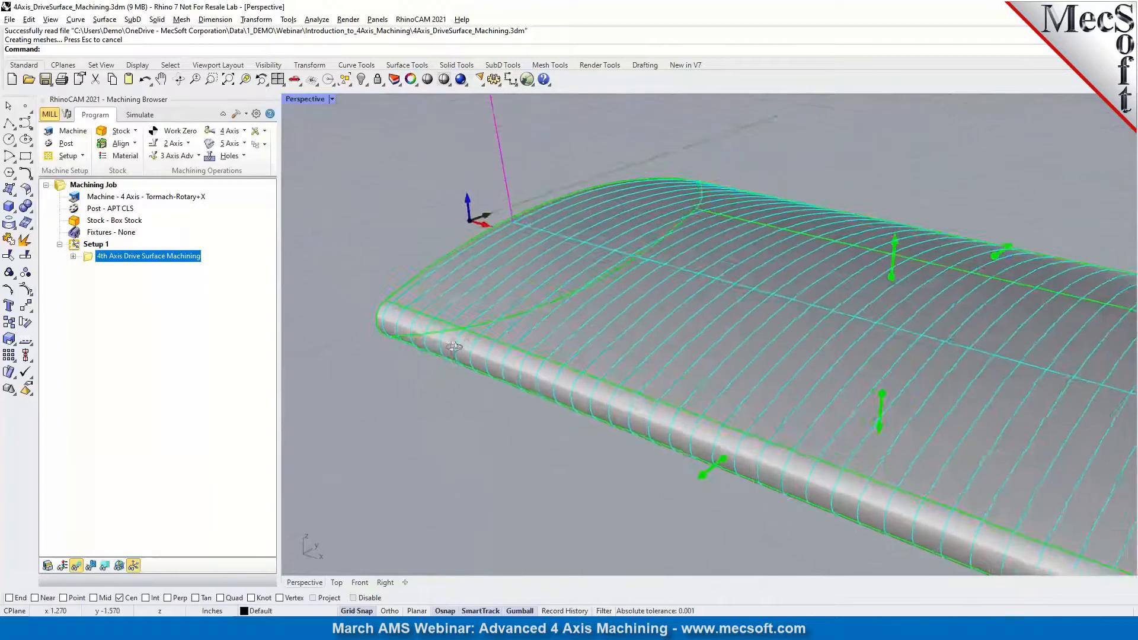
scroll(421, 330, "down", 5)
Simulate the 4th Axis Drive Surface Machining toolpath with the part shown and the stock hidden.
left_click(139, 115)
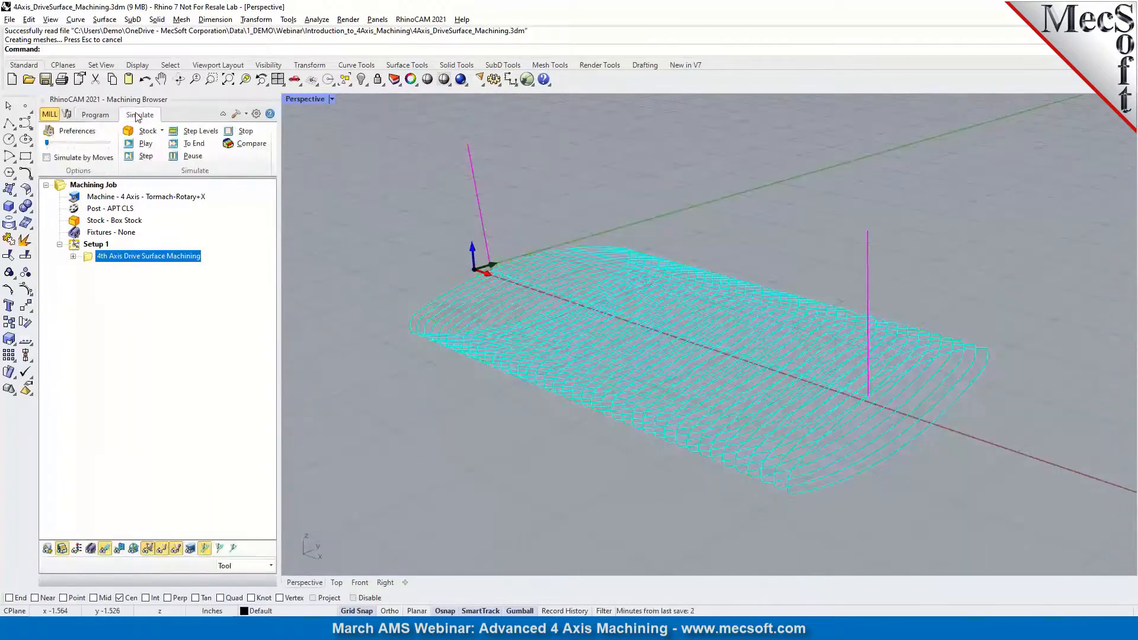
left_click(47, 549)
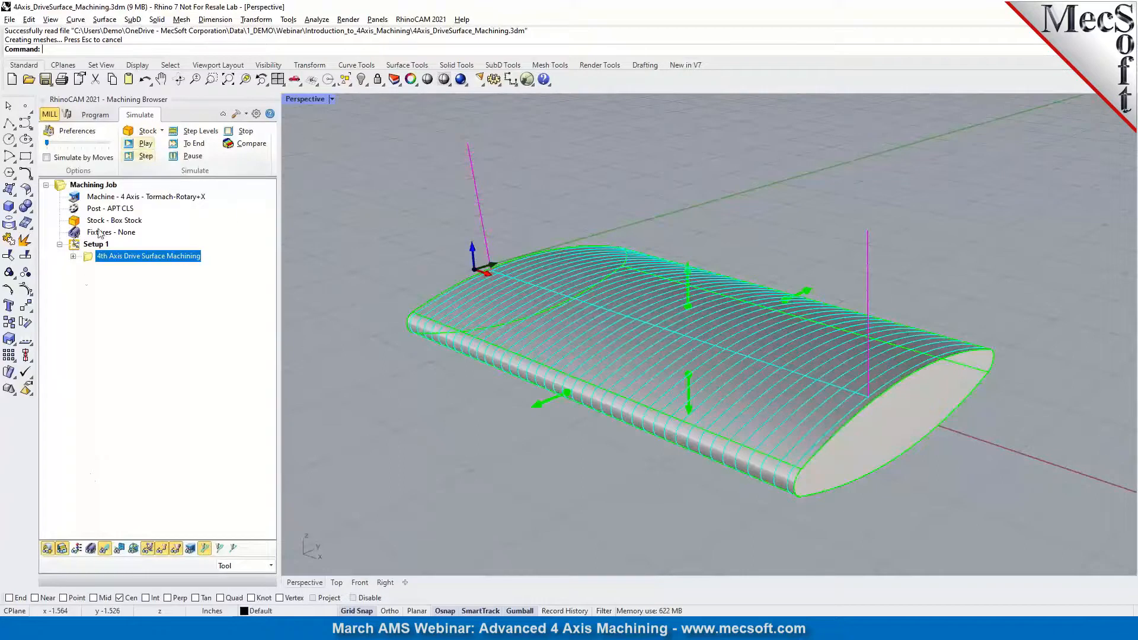
left_click(142, 145)
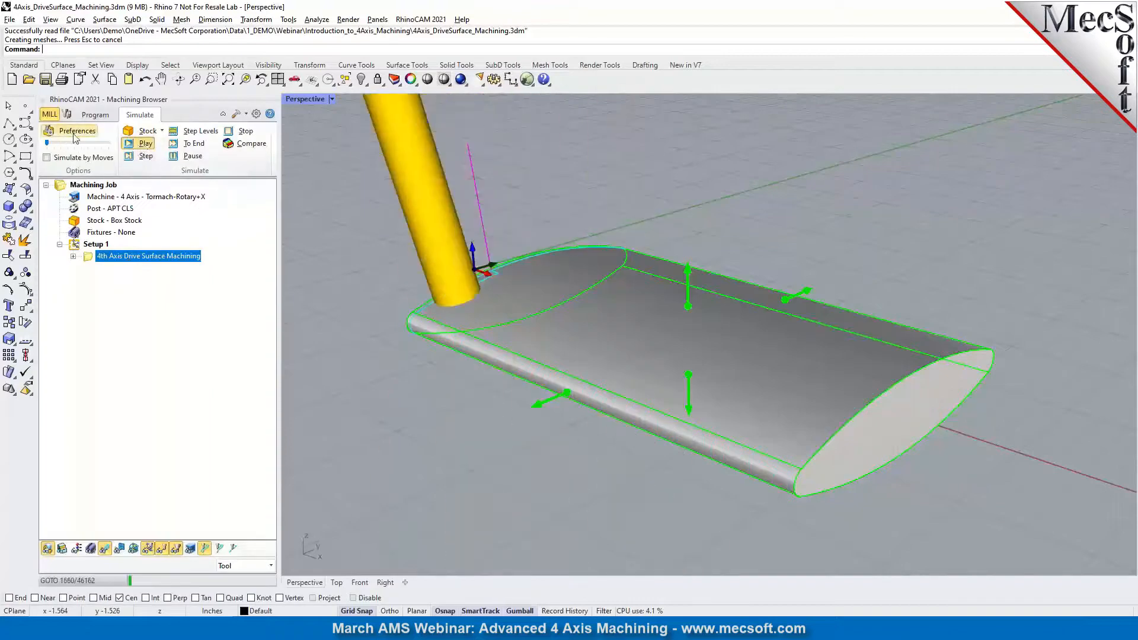
left_click(683, 245)
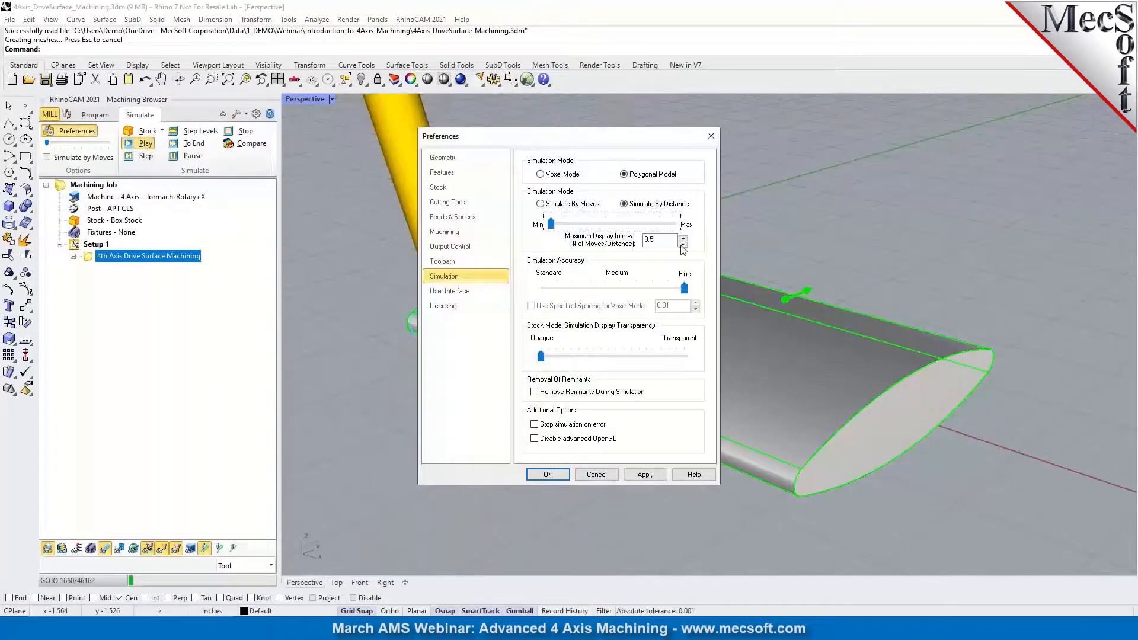
left_click(598, 475)
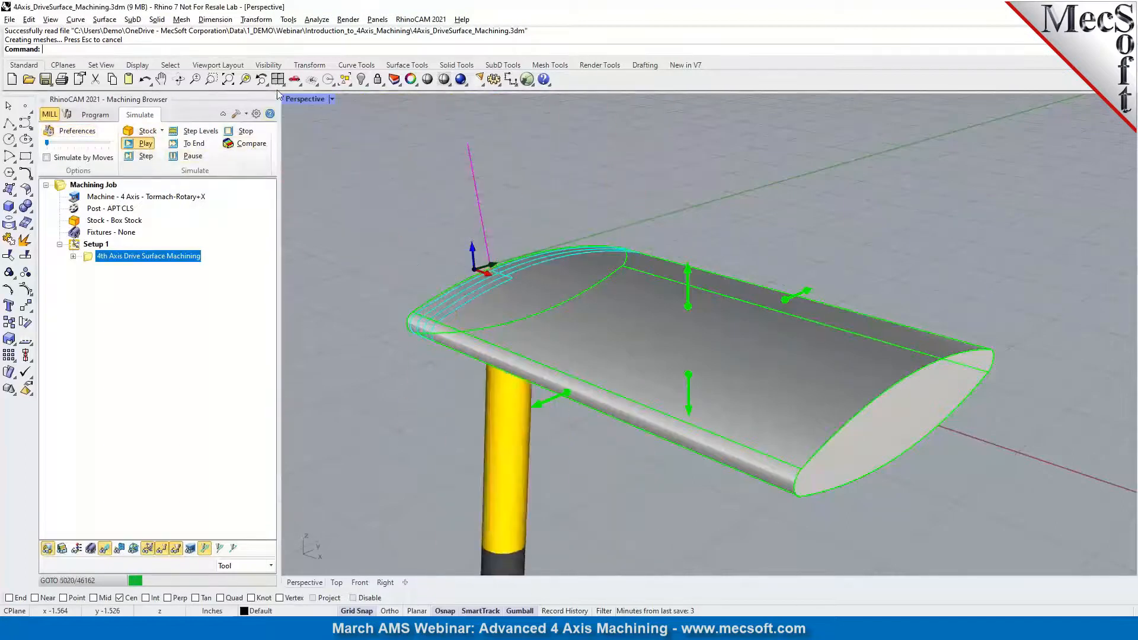
Observe the tool following the wing profile from the Right view during the simulation.
left_click(363, 582)
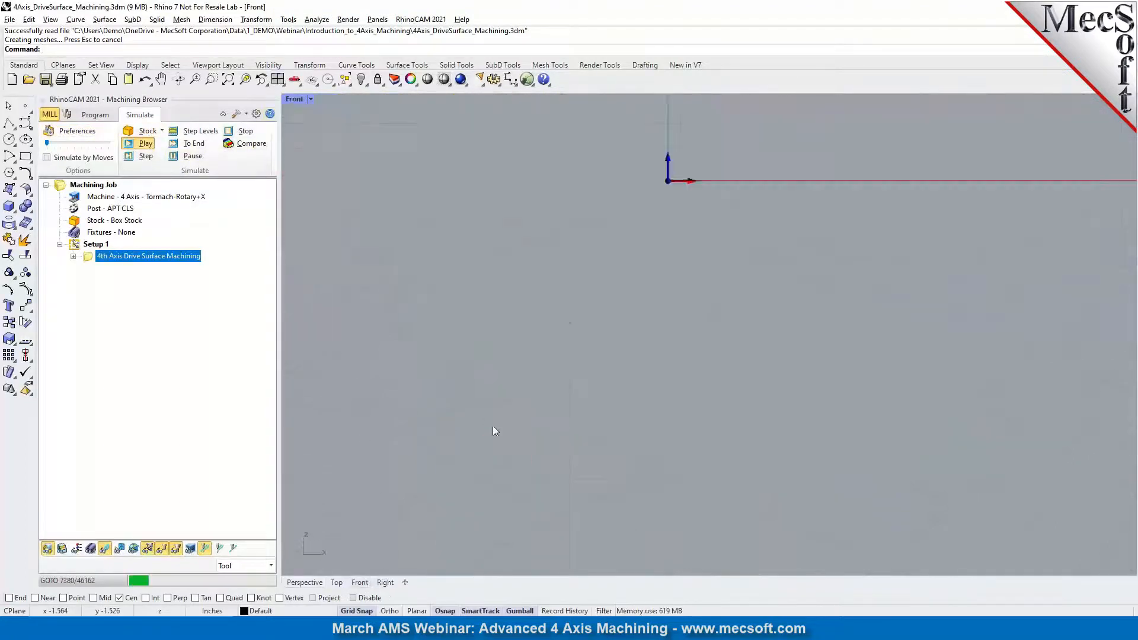
left_click(385, 582)
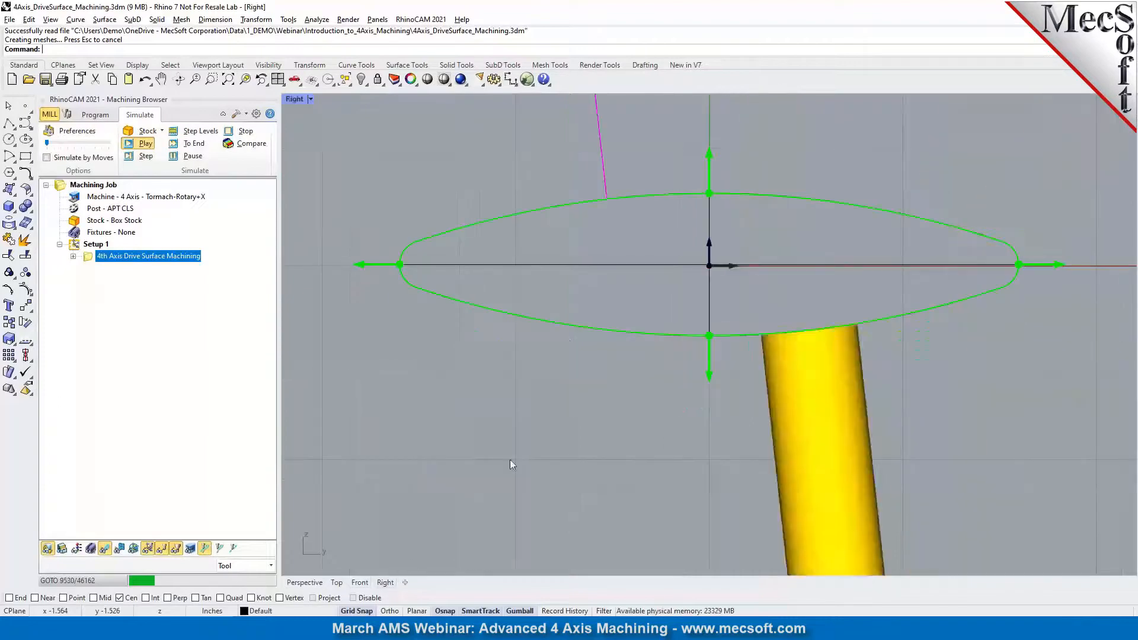
scroll(625, 298, "down", 3)
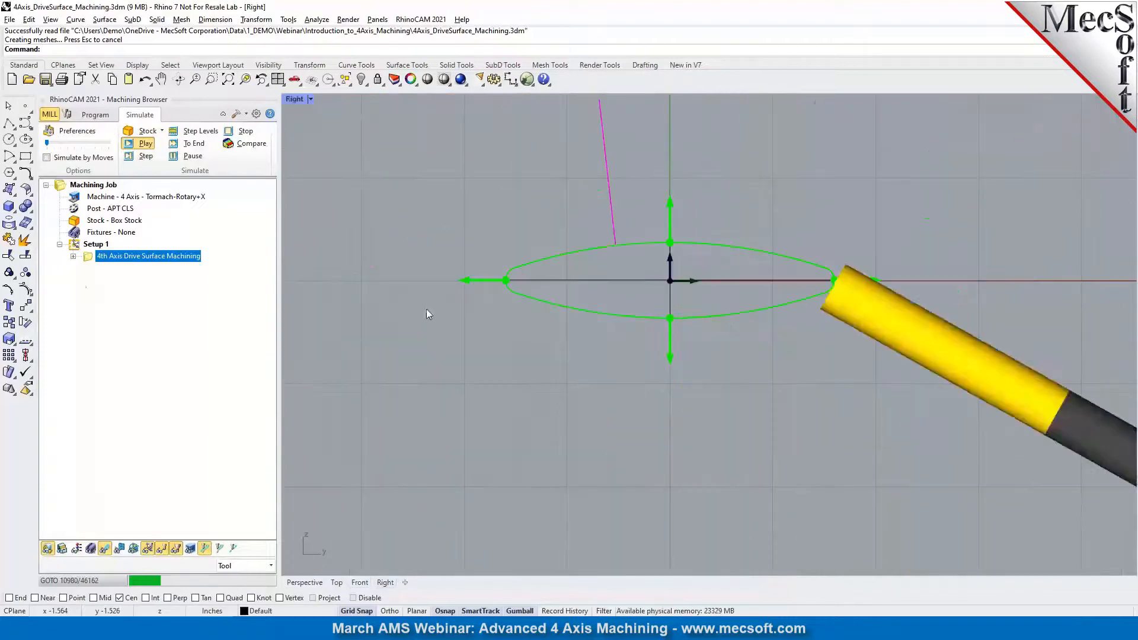
Pause the simulation and reduce the maximum display interval in the simulation preferences.
left_click(174, 157)
left_click(76, 131)
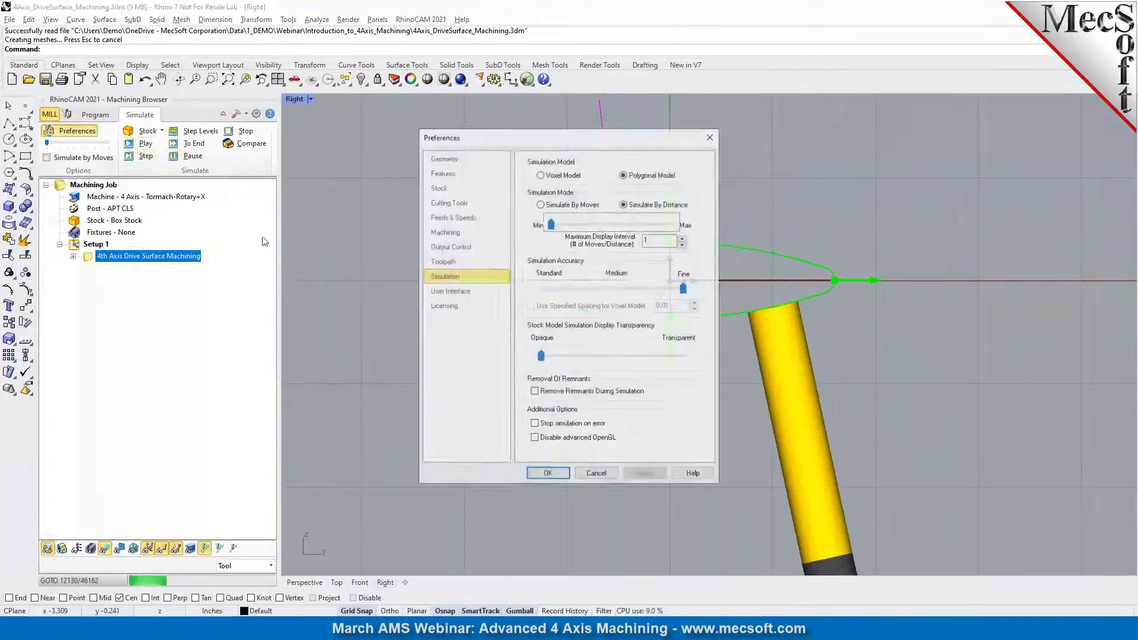
left_click(683, 244)
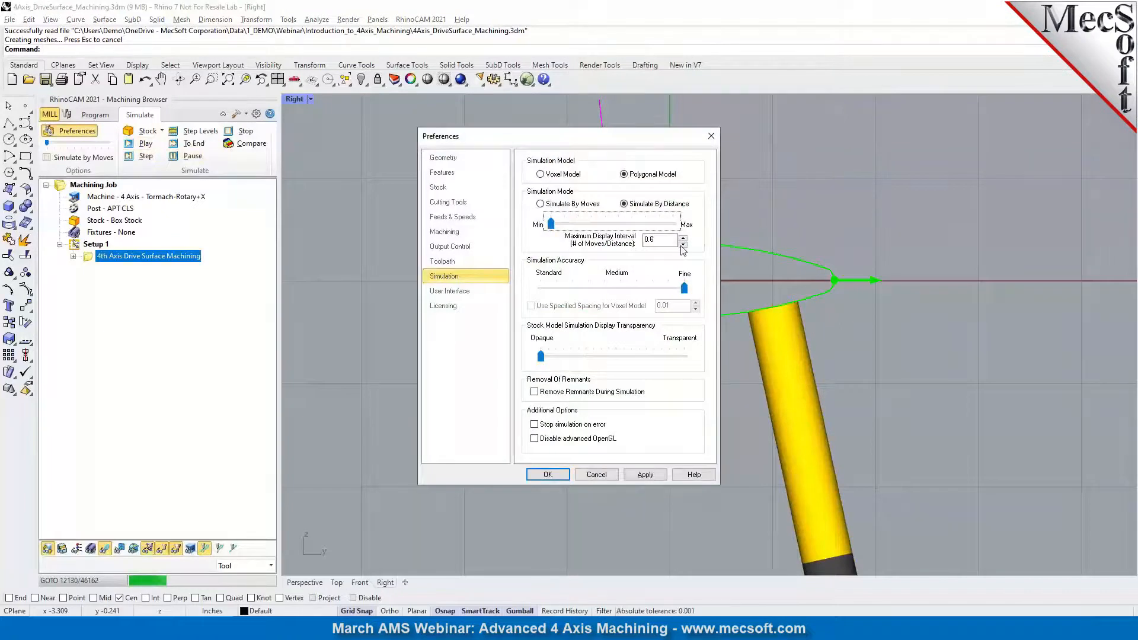
left_click(682, 244)
left_click(557, 476)
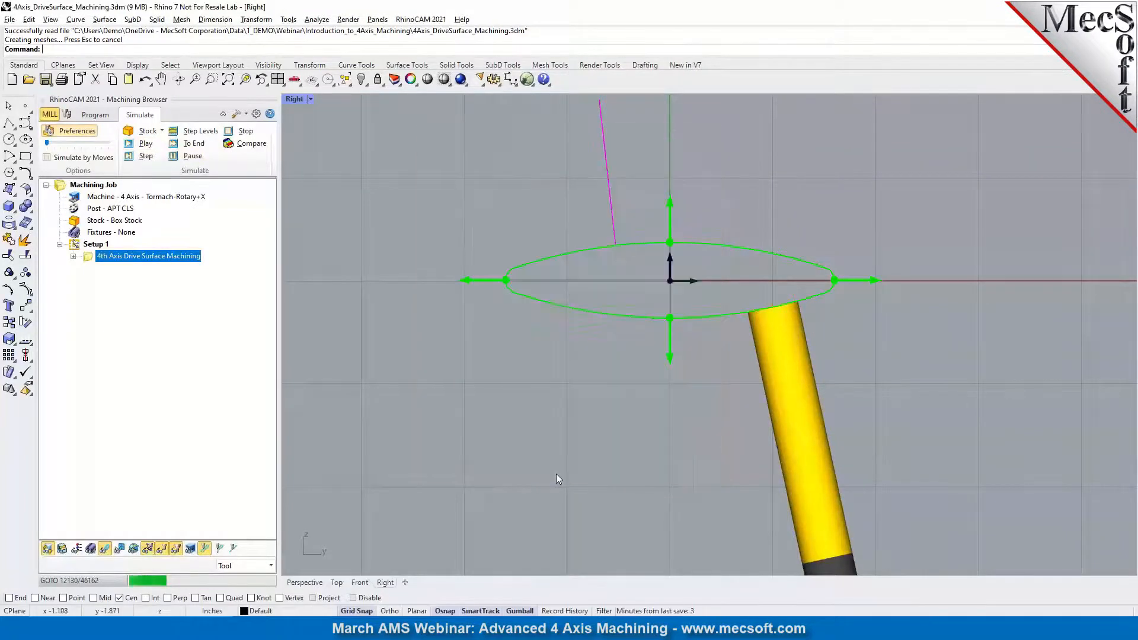
Resume and pause the simulation in the Right view, then redisplay the full drive surface toolpath in Perspective.
left_click(138, 148)
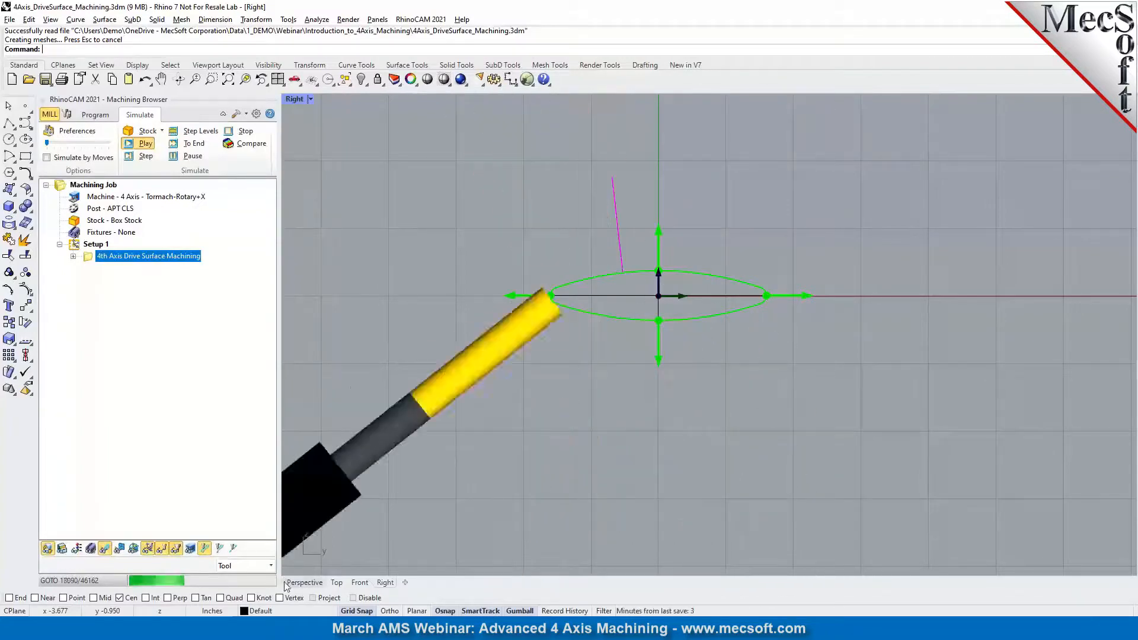
left_click(185, 159)
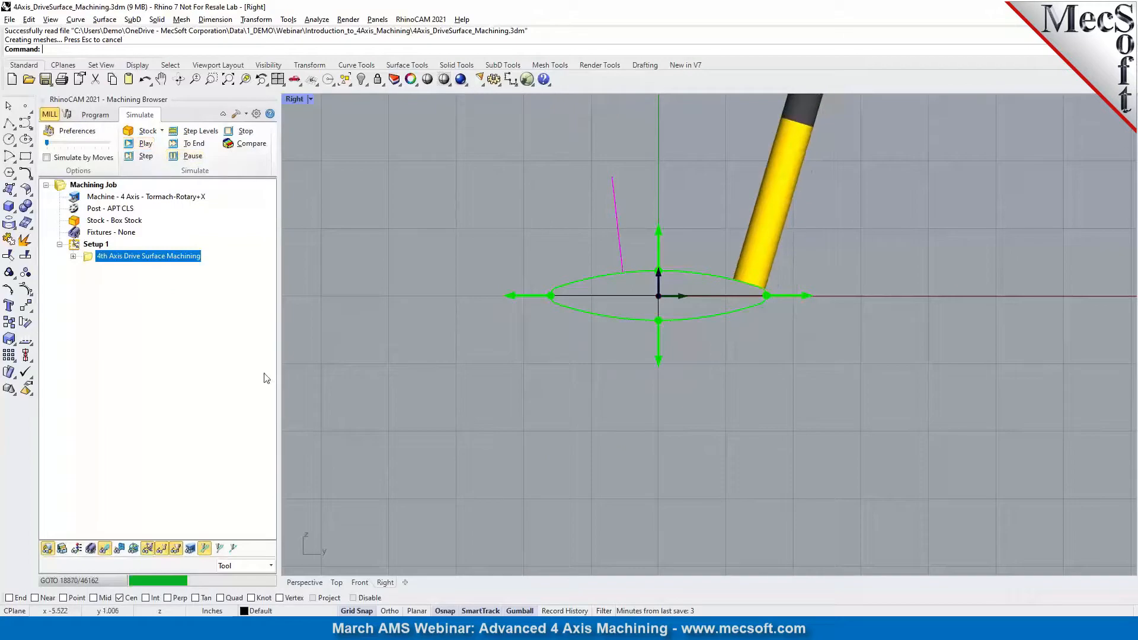
left_click(307, 583)
left_click(96, 244)
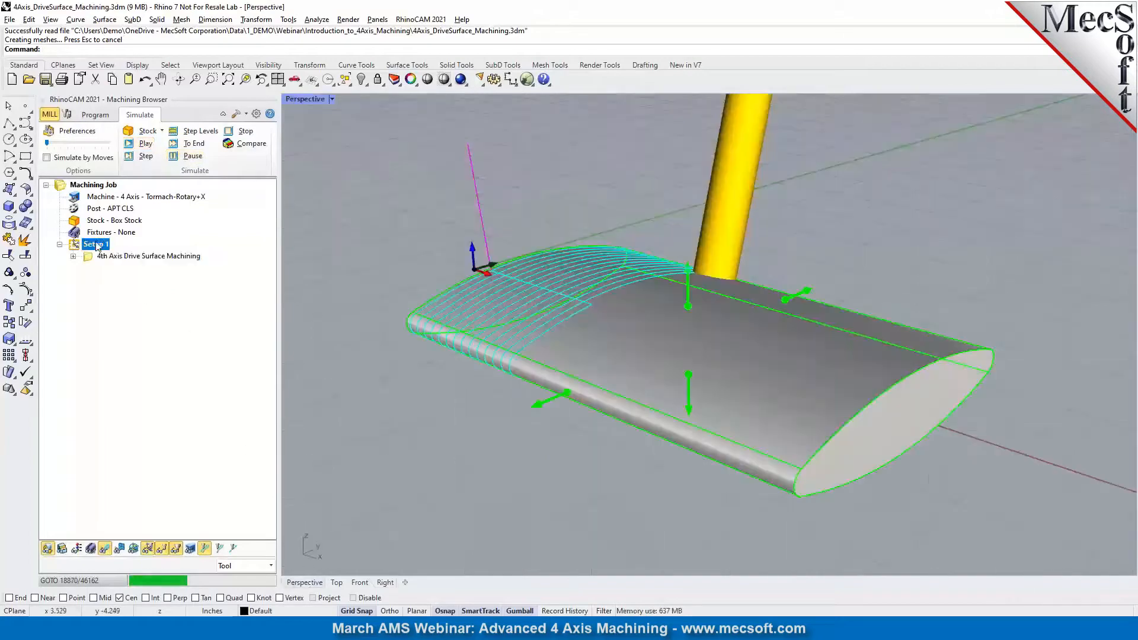
left_click(106, 257)
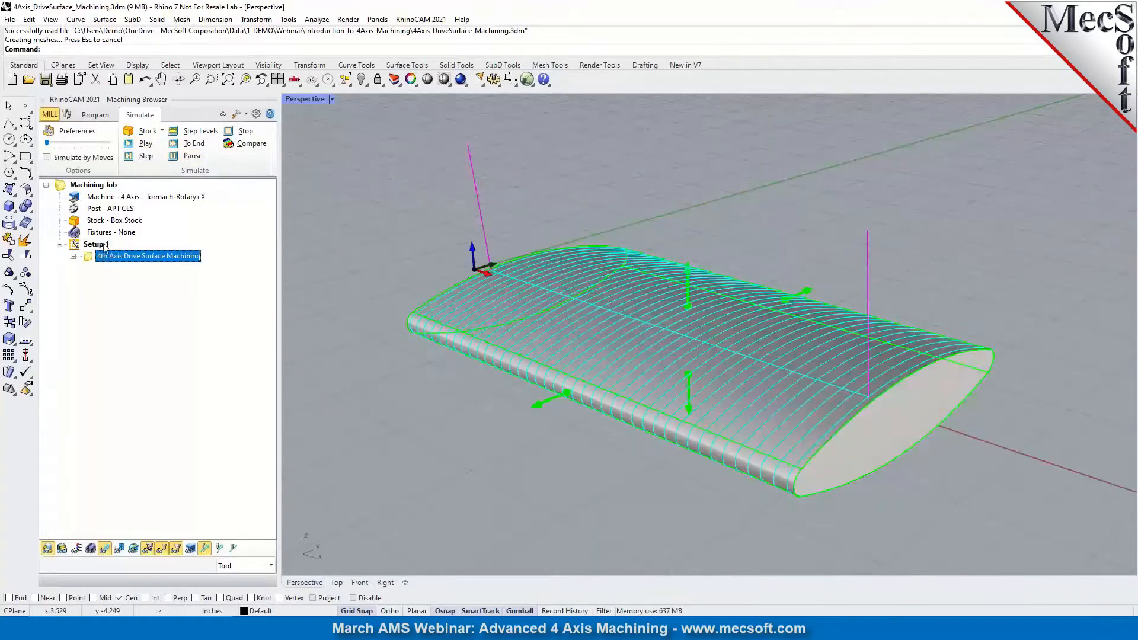
Hide the part and enable machine display for the simulation, then review the Tormach-Rotary+X machine tool definition.
left_click(47, 549)
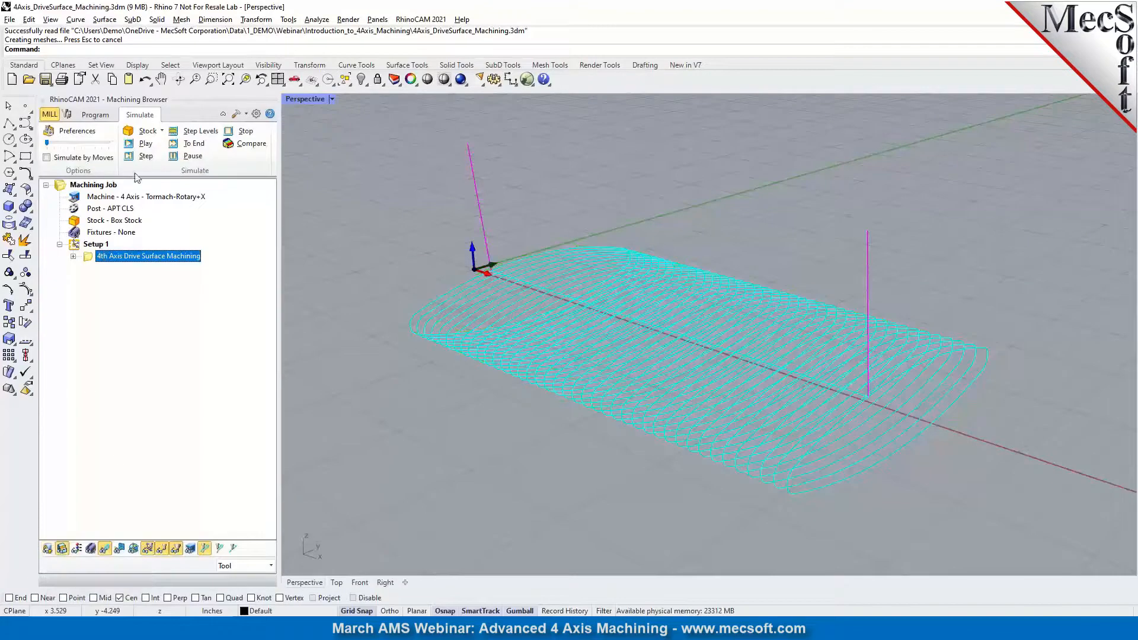
left_click(190, 549)
scroll(634, 322, "down", 3)
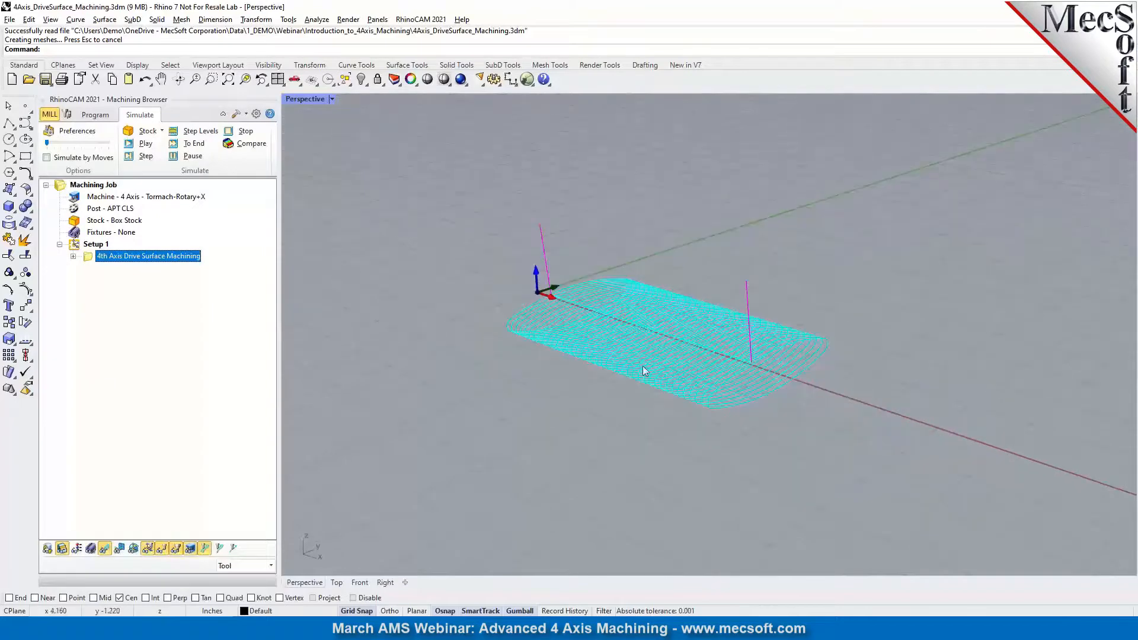
double_click(167, 203)
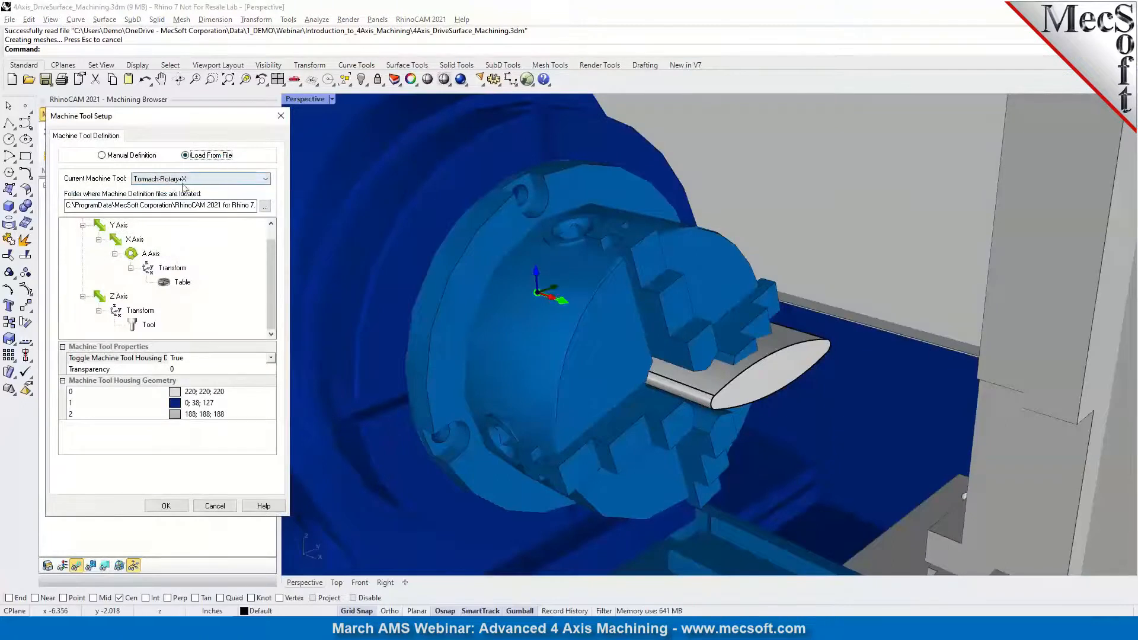
left_click(220, 508)
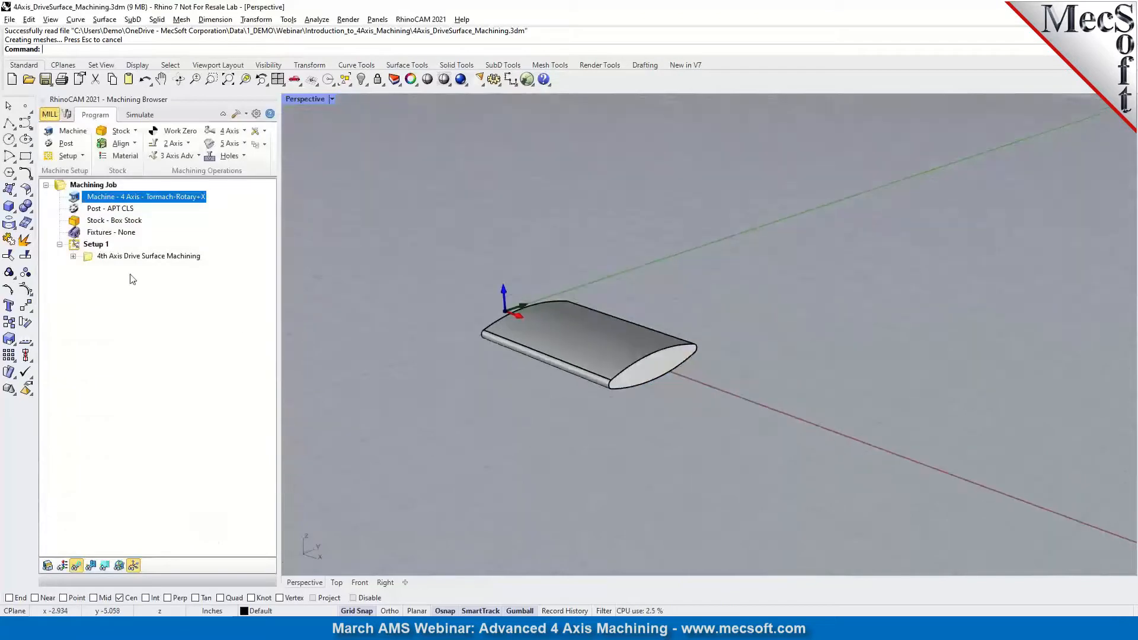
Simulate the drive surface operation on the Tormach machine, raise the simulation speed, then pause and return to programming.
left_click(128, 260)
left_click(140, 114)
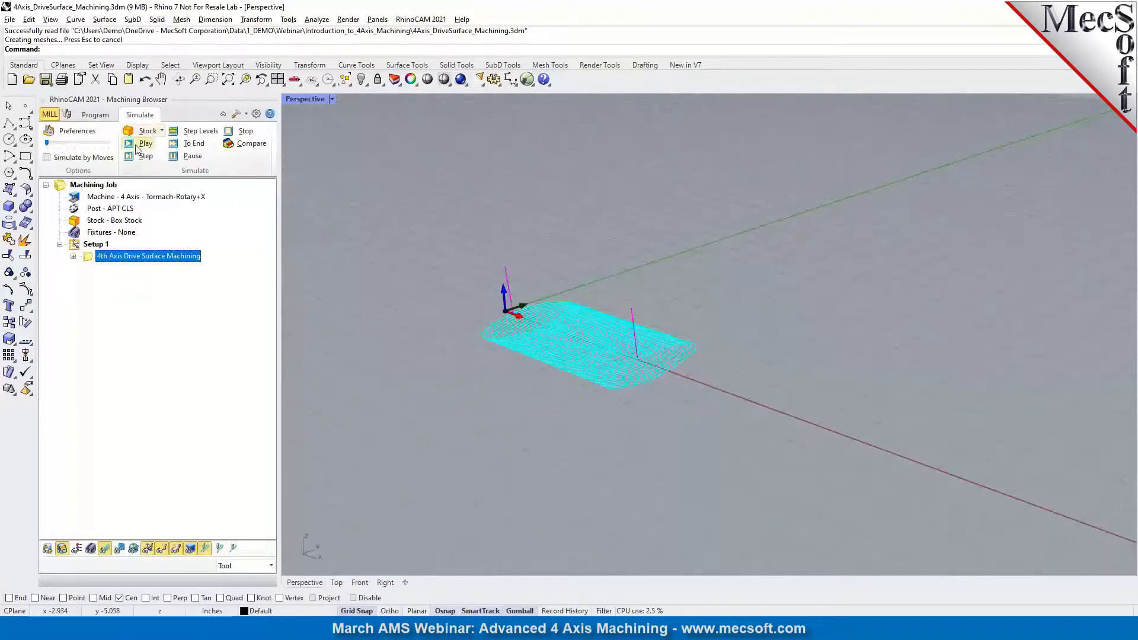
left_click(137, 145)
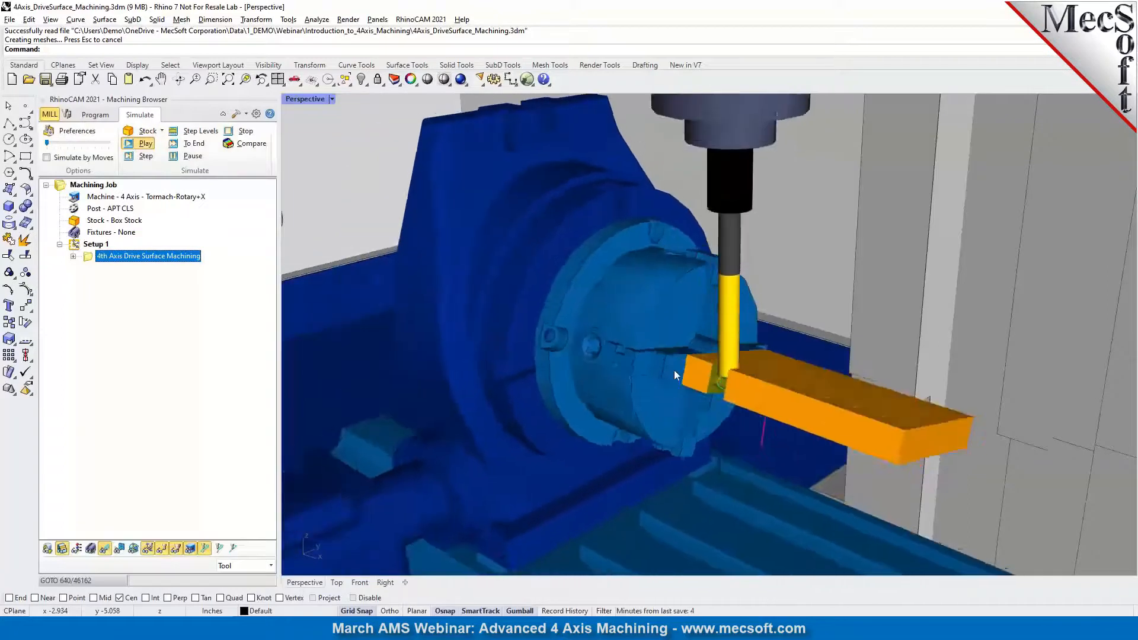
scroll(674, 367, "down", 6)
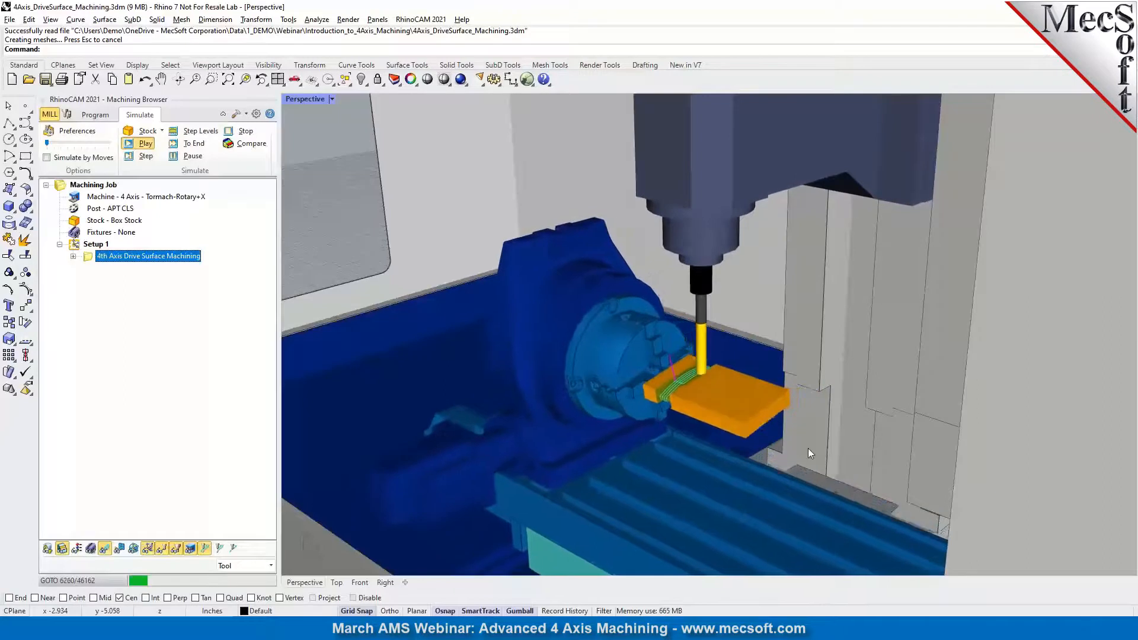
scroll(808, 448, "up", 3)
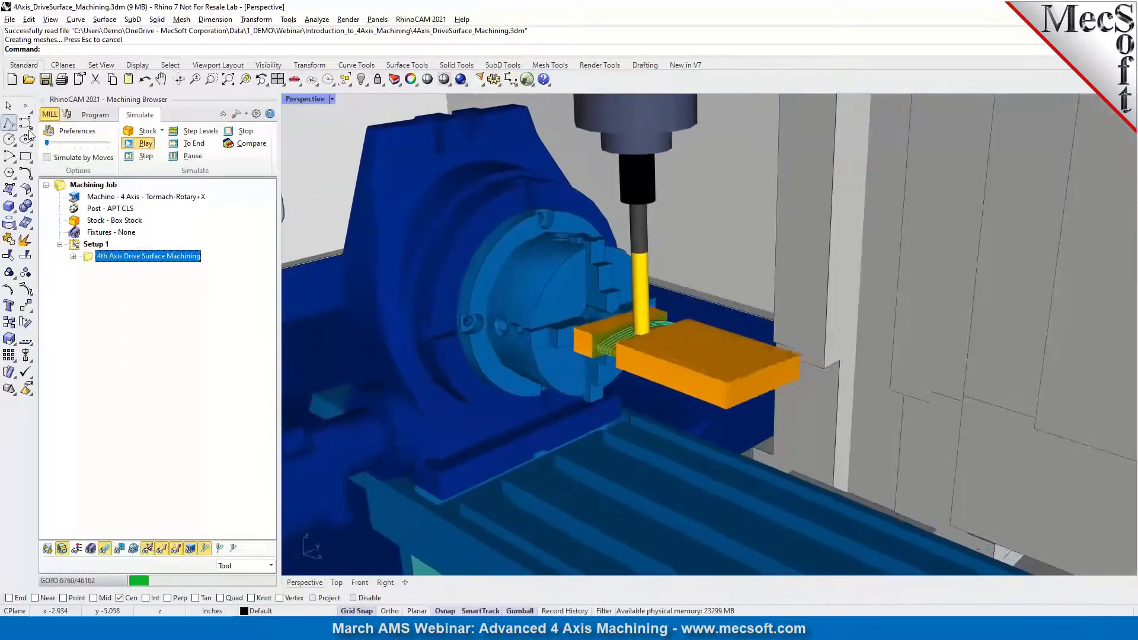
left_click_drag(46, 144, 53, 143)
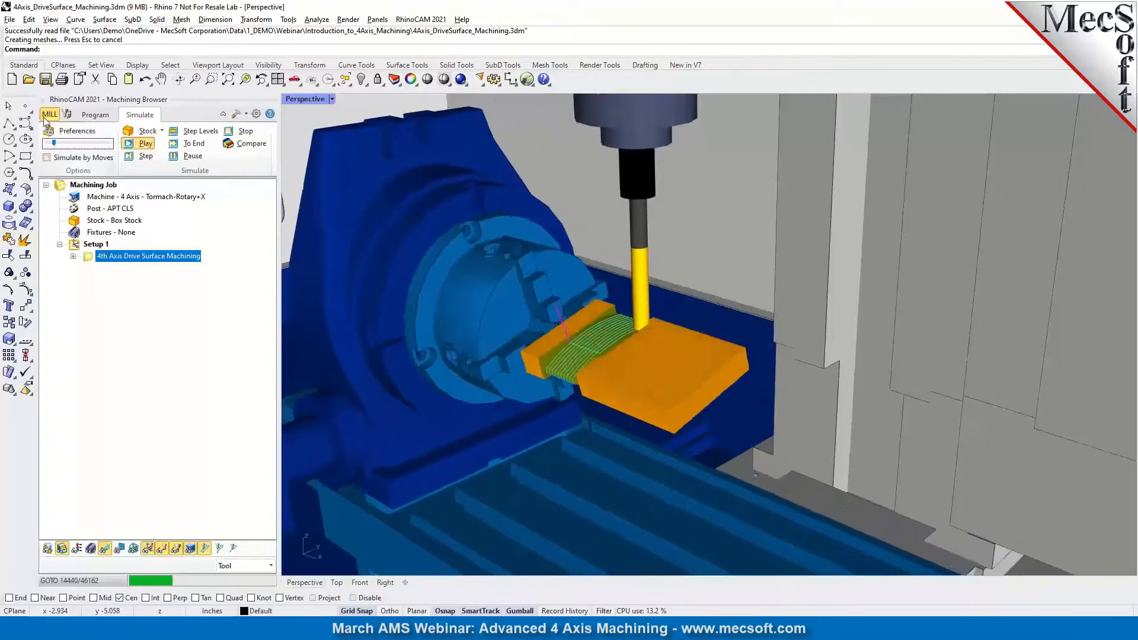
left_click(172, 156)
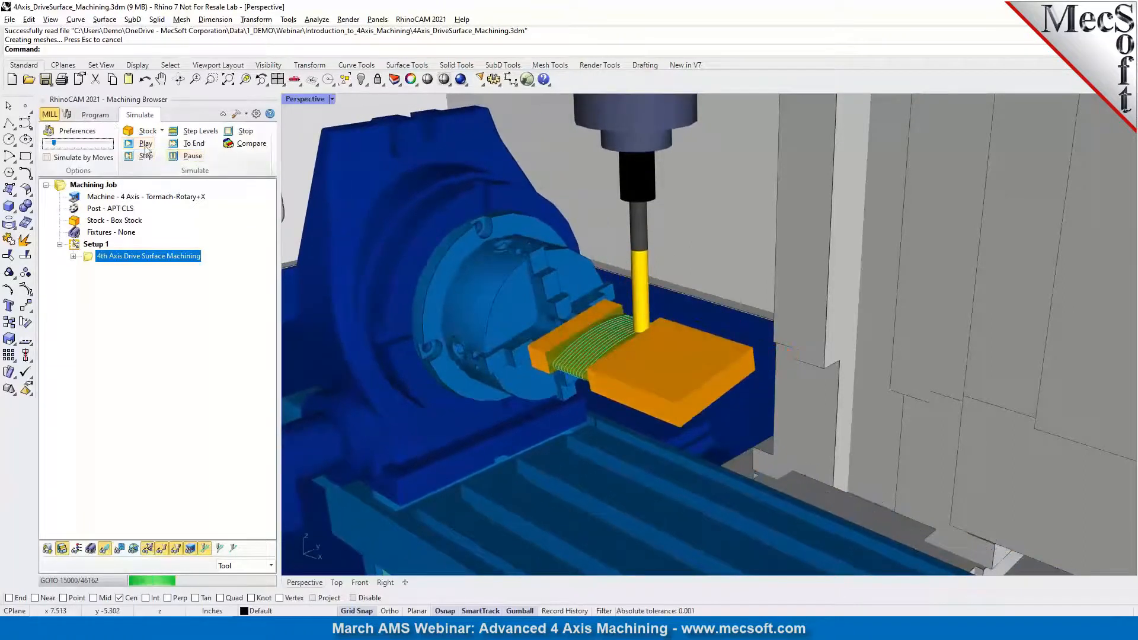
left_click(104, 118)
scroll(637, 402, "down", 2)
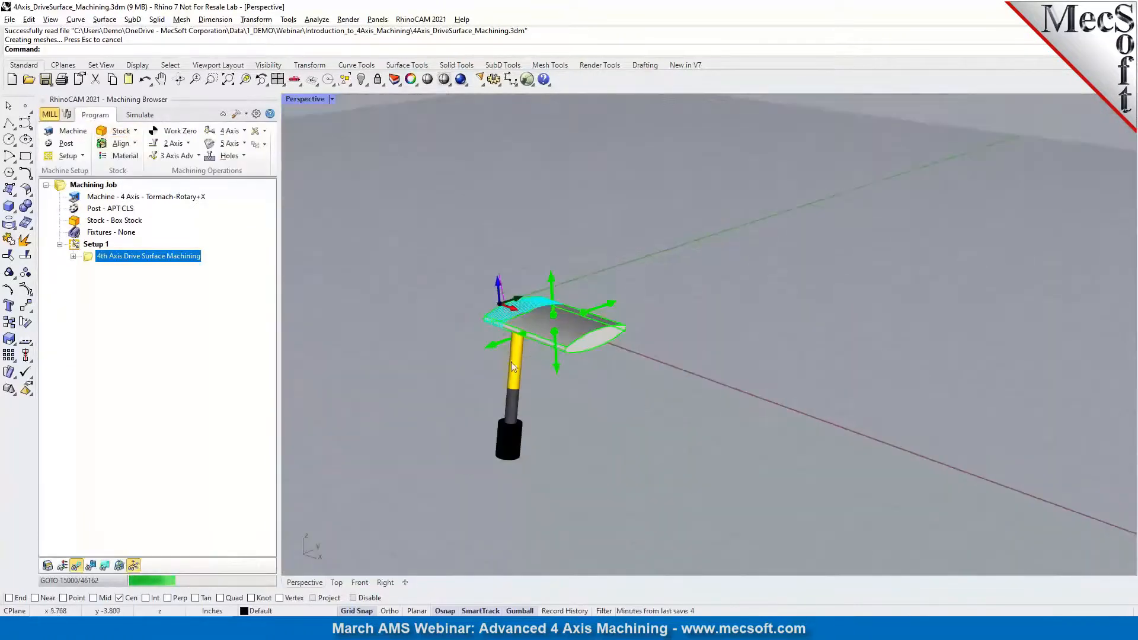
Open Ring Mold-2 Completed.3dm and examine the ring mold cavity and curved drive surfaces from several angles.
scroll(504, 366, "up", 5)
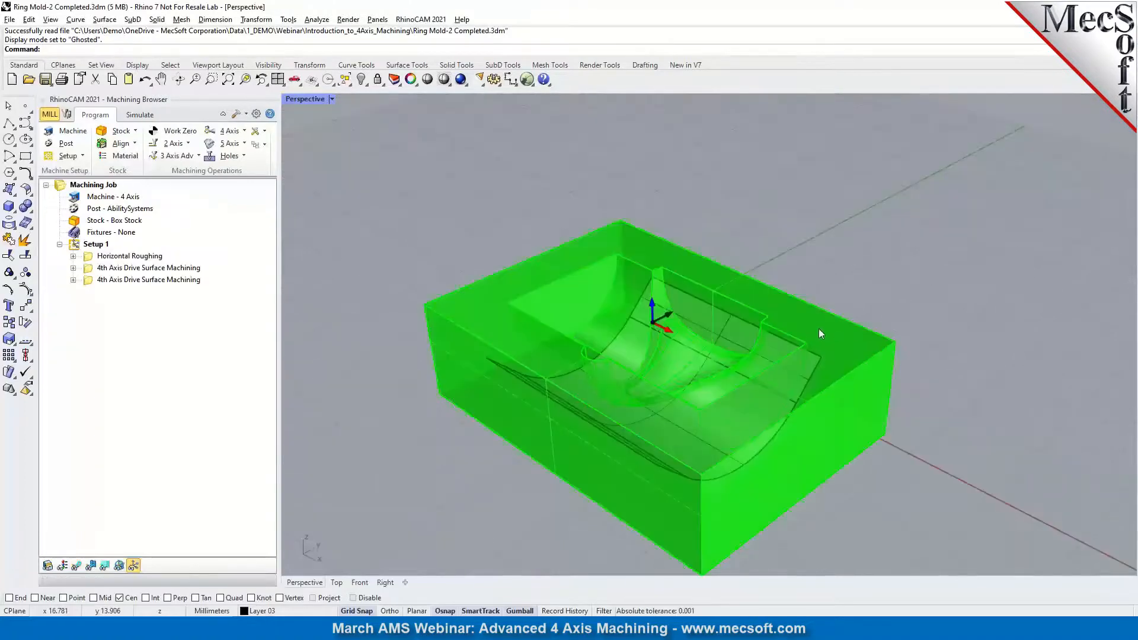
right_click_drag(819, 328, 772, 415)
scroll(589, 354, "up", 4)
mouse_move(630, 393)
right_mouse_down()
mouse_move(574, 402)
mouse_move(633, 382)
mouse_move(631, 338)
mouse_move(636, 383)
right_mouse_up()
right_click_drag(620, 270, 689, 359)
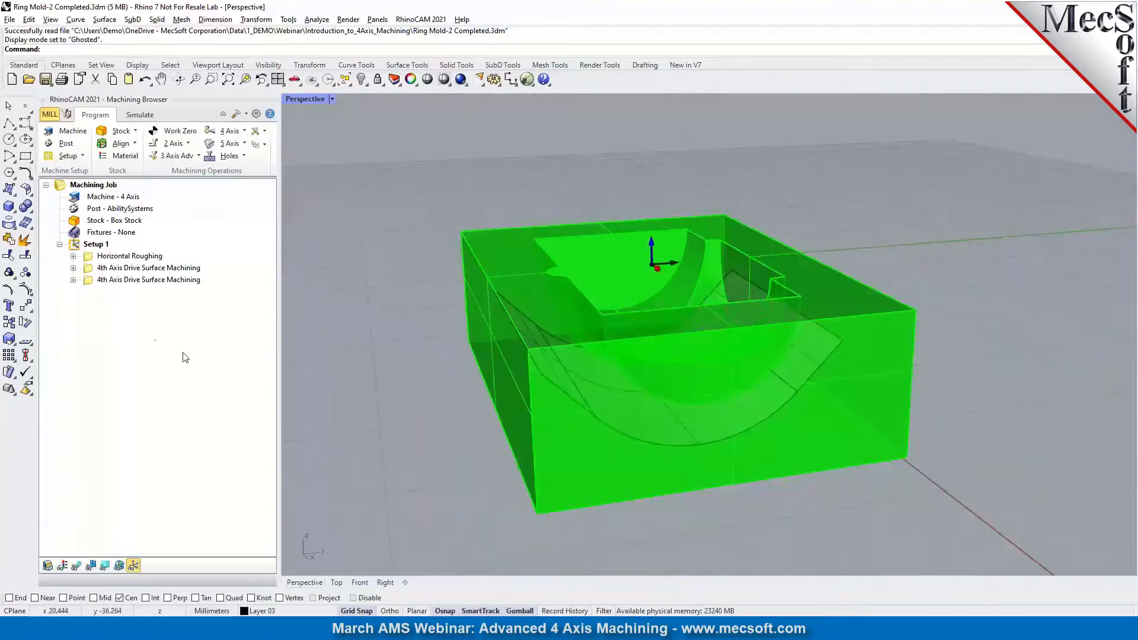
Select the first 4th Axis Drive Surface Machining operation and hide the mold block surrounding its drive surfaces.
left_click(143, 270)
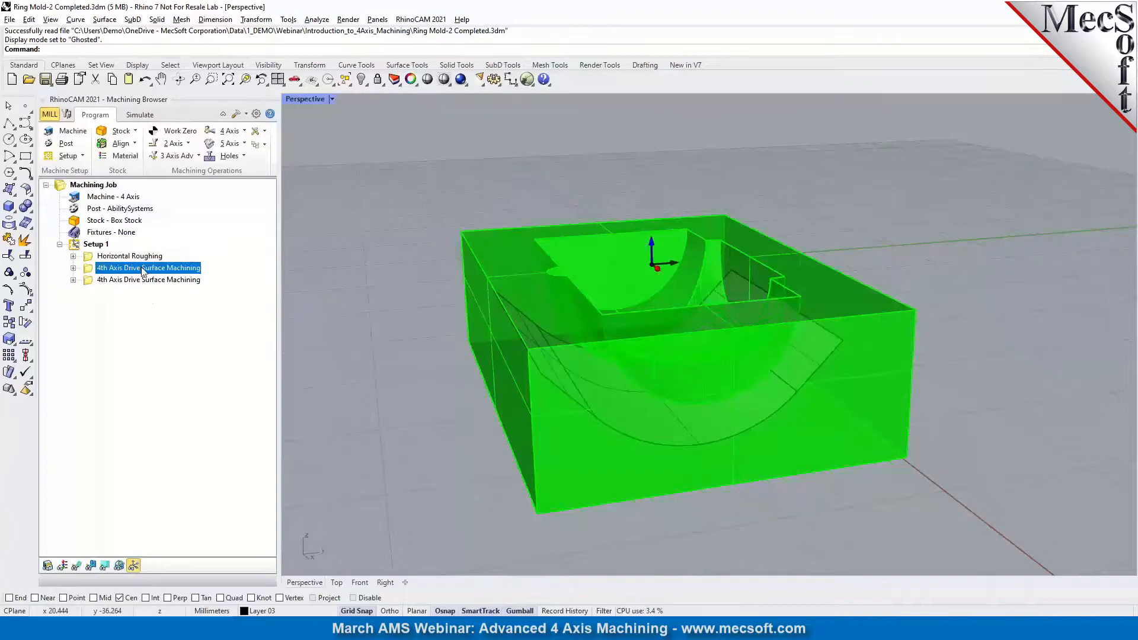
right_click_drag(550, 368, 575, 352)
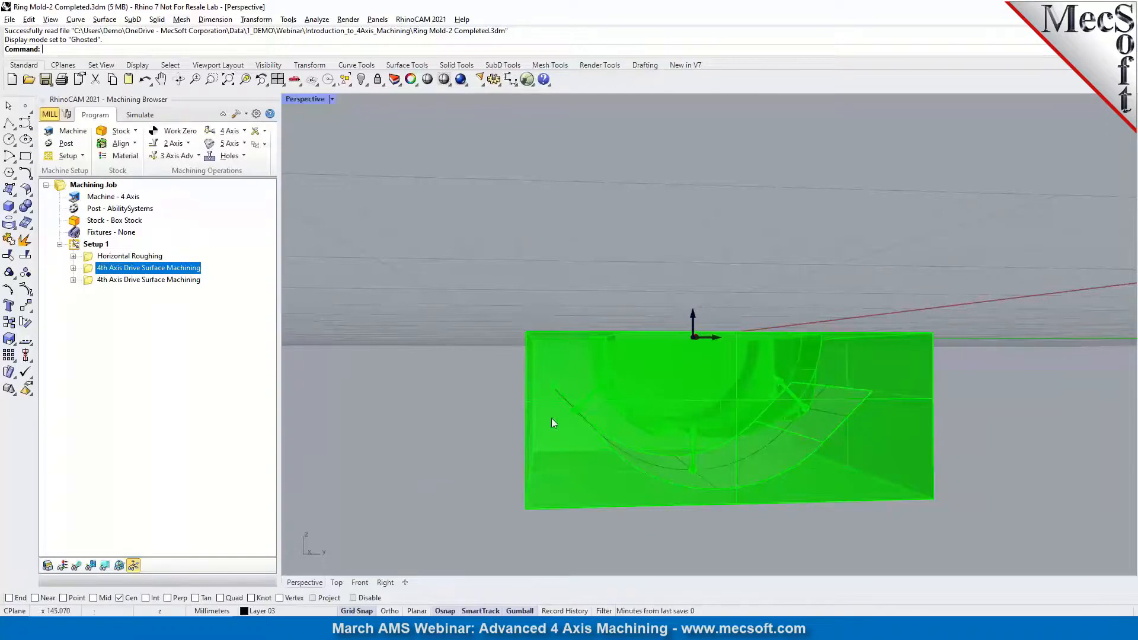
left_click(772, 467)
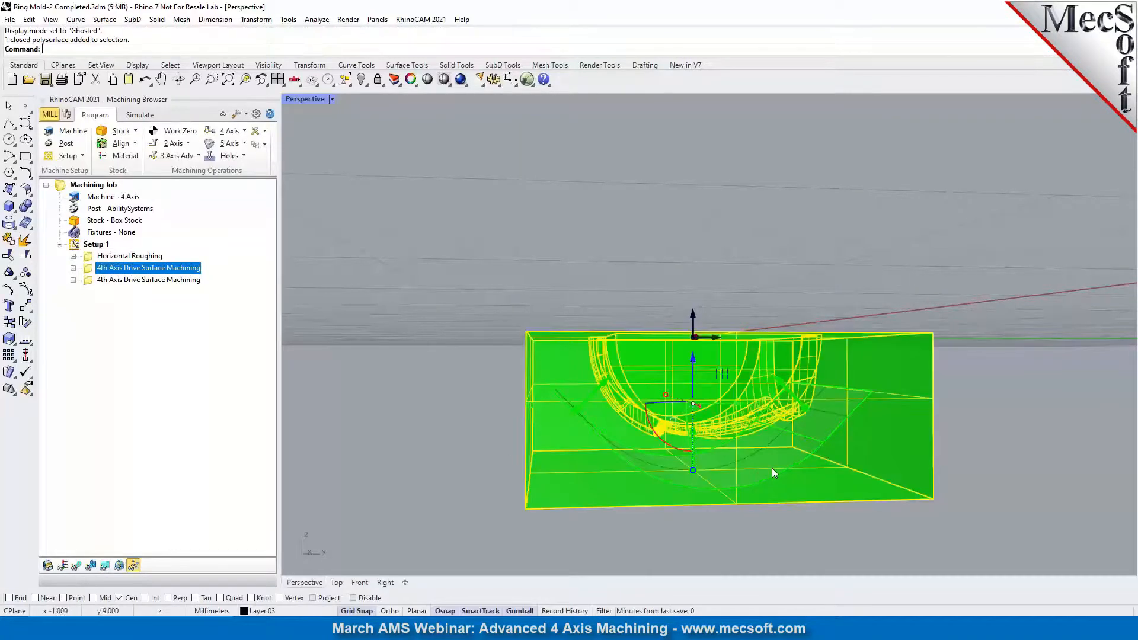
left_click(780, 468)
left_click(884, 493)
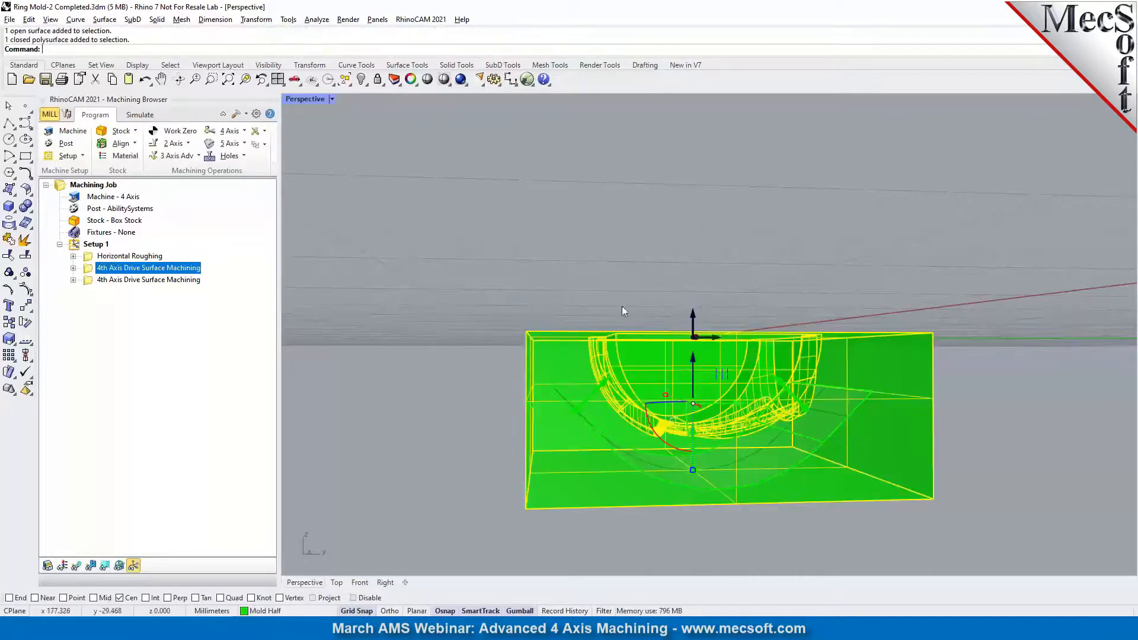
left_click(361, 79)
Examine the isolated drive surfaces and their normals, and open the control geometry of the first drive surface operation.
right_click_drag(527, 266, 645, 371)
right_click_drag(773, 365, 704, 354)
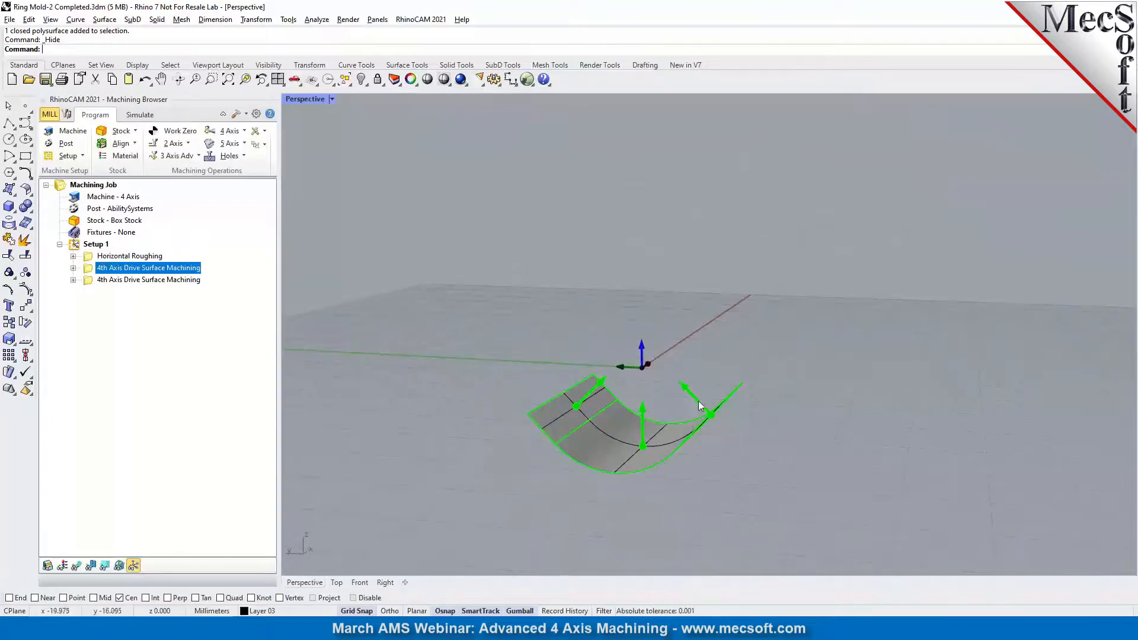
right_click_drag(728, 454, 622, 332)
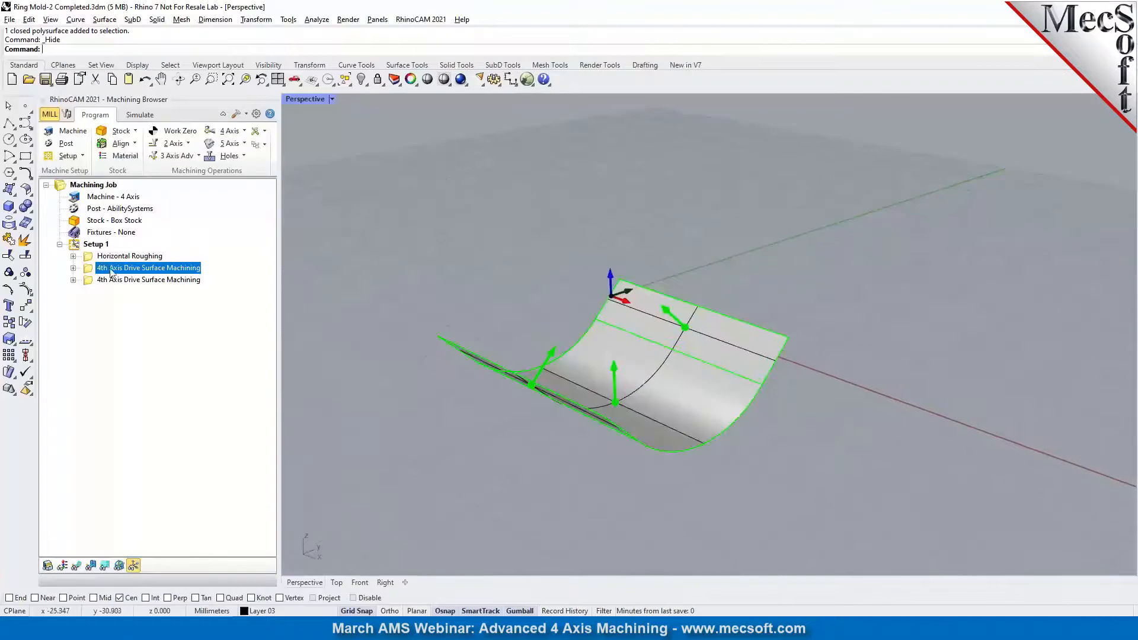
double_click(92, 268)
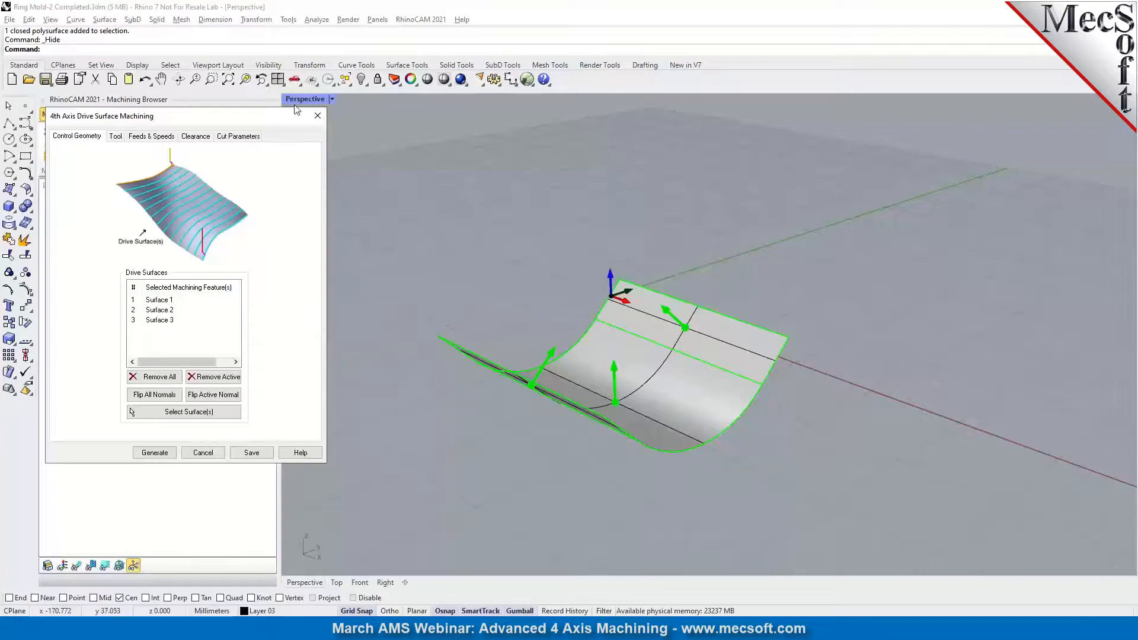
Restore the hidden mold block, review the first drive surface operation's cut parameters including Project to geometry, and close them without changes.
left_click(145, 80)
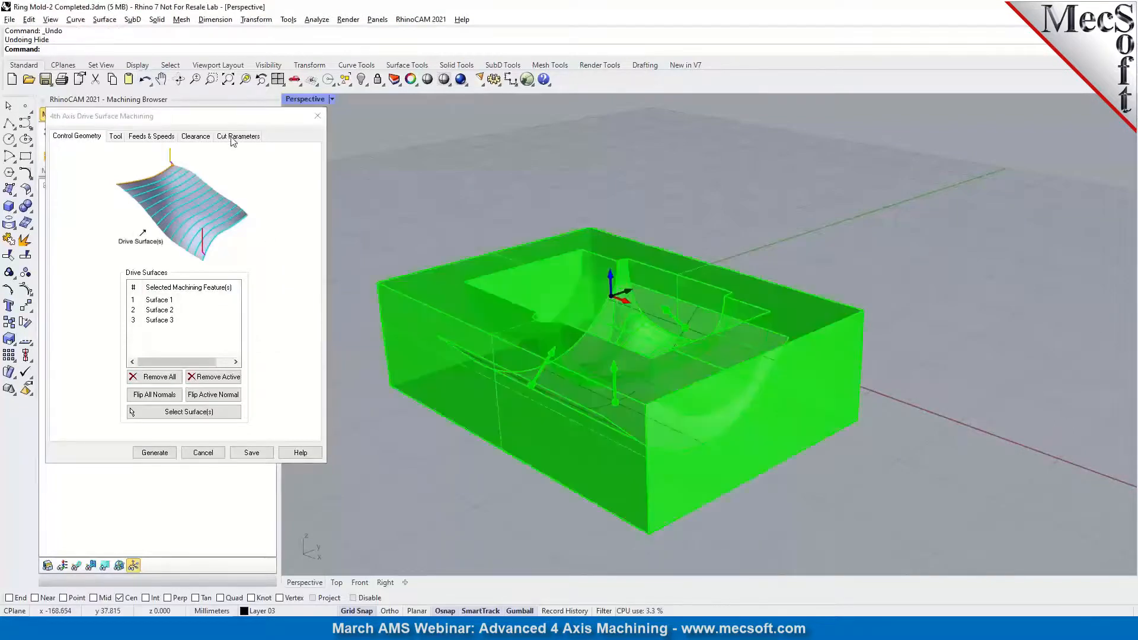
left_click(235, 136)
mouse_move(116, 317)
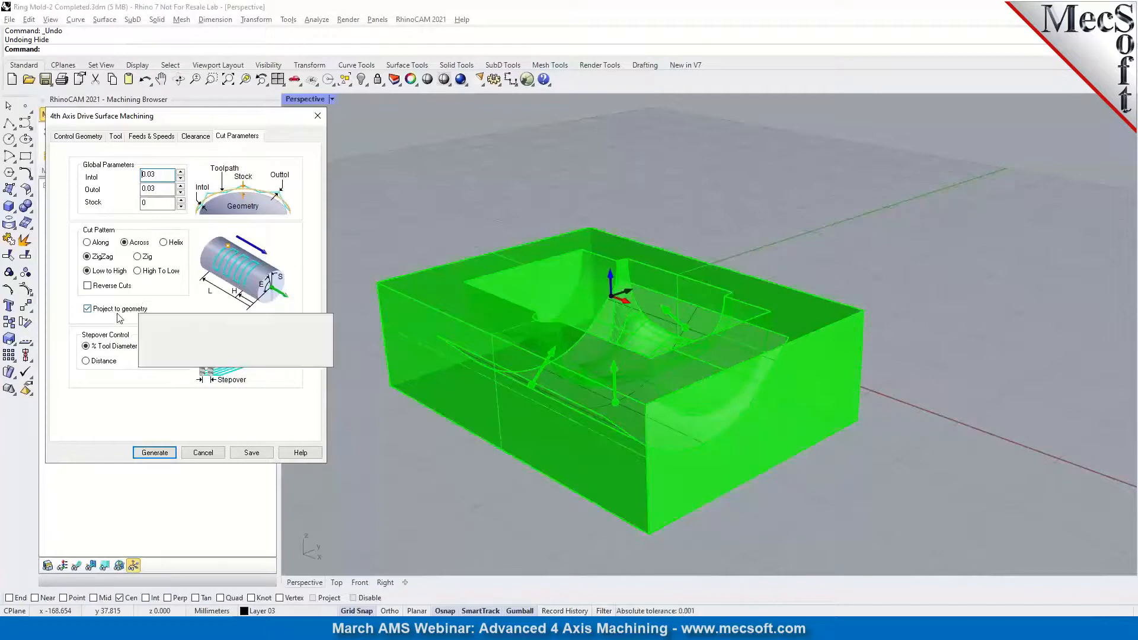
right_click_drag(643, 435, 570, 400)
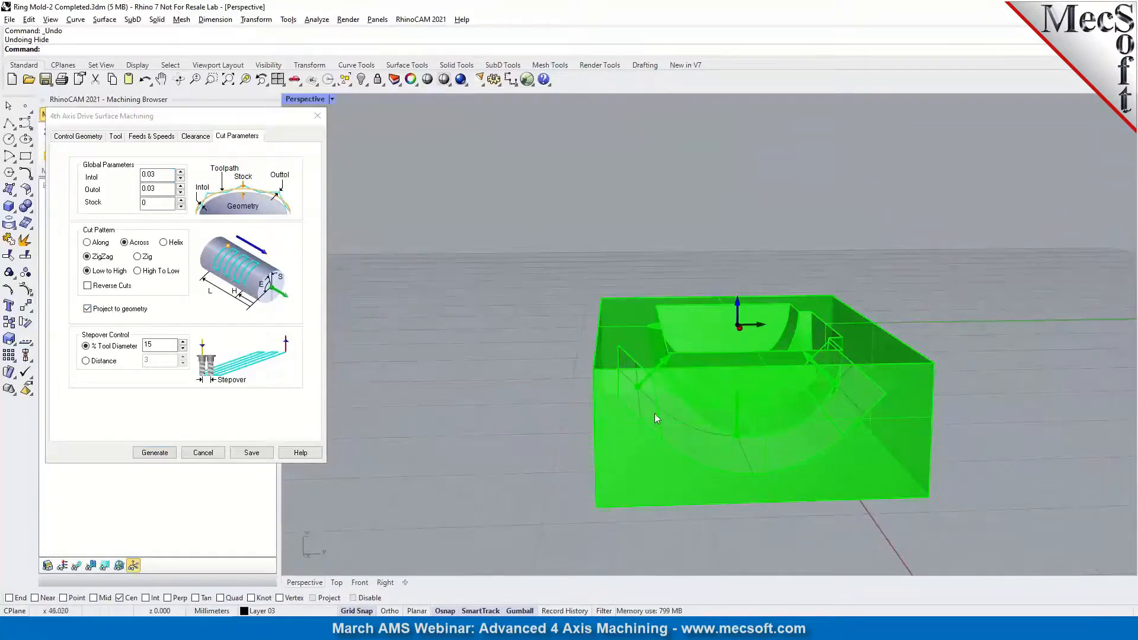
right_click_drag(839, 320, 650, 382)
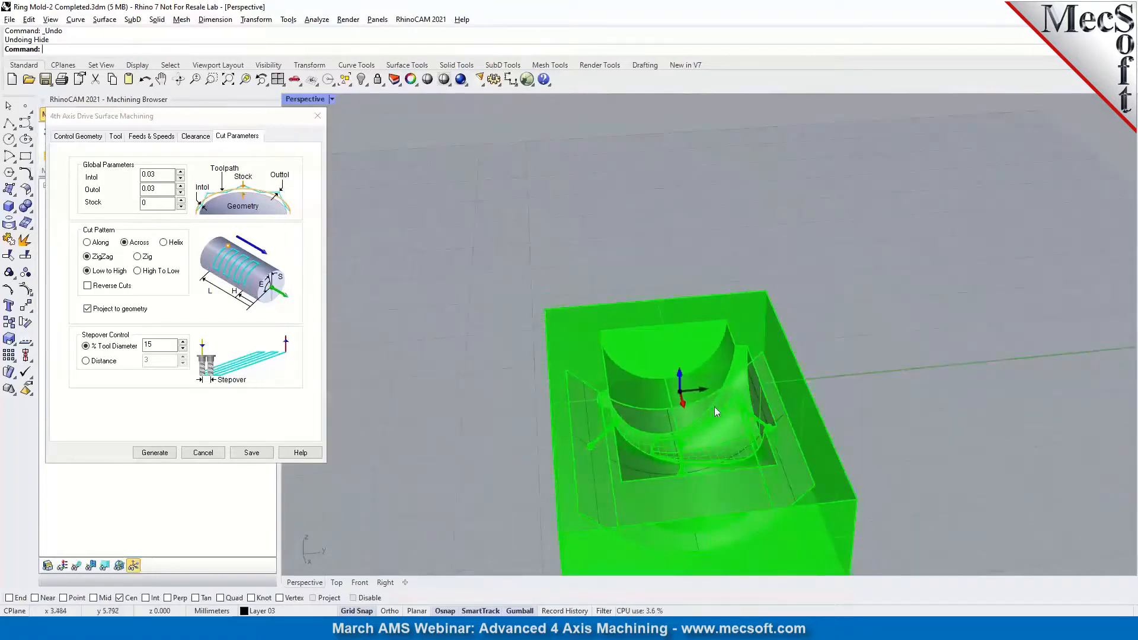
left_click(217, 452)
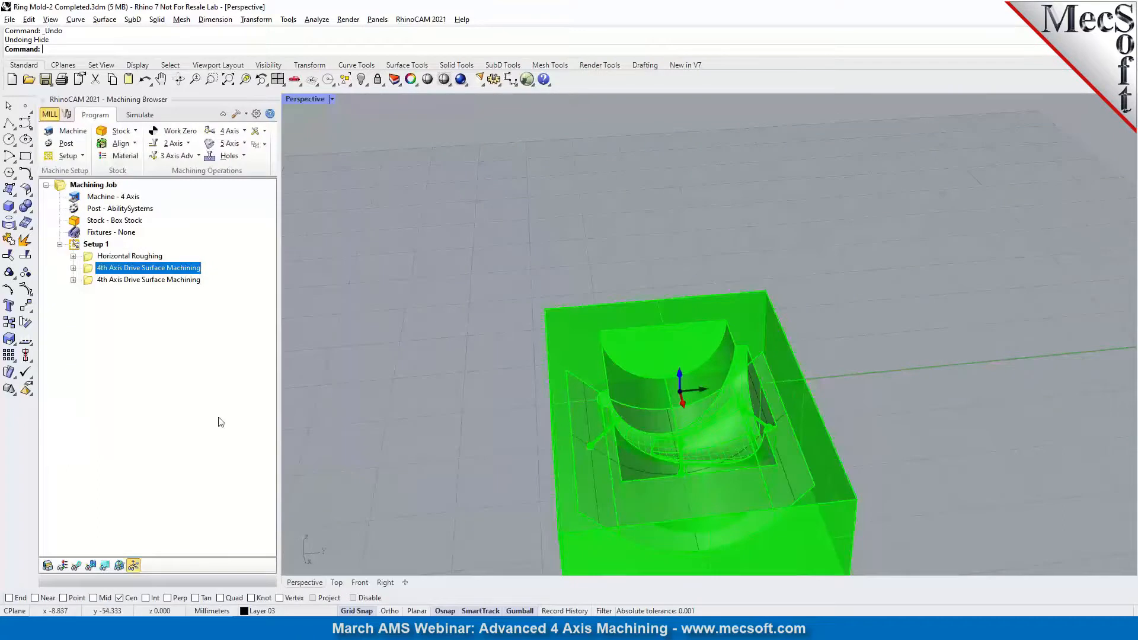
Display the toolpaths and examine both 4th Axis Drive Surface Machining operations in the ring mold cavity.
left_click(76, 566)
scroll(639, 457, "up", 5)
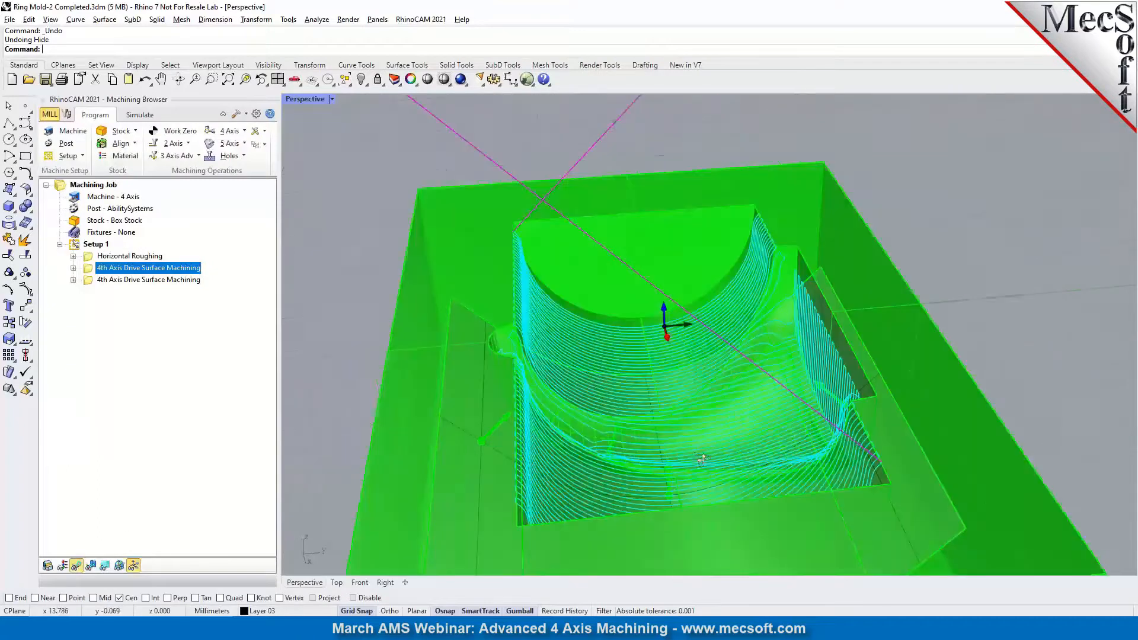
scroll(675, 462, "down", 2)
right_click_drag(674, 461, 640, 459)
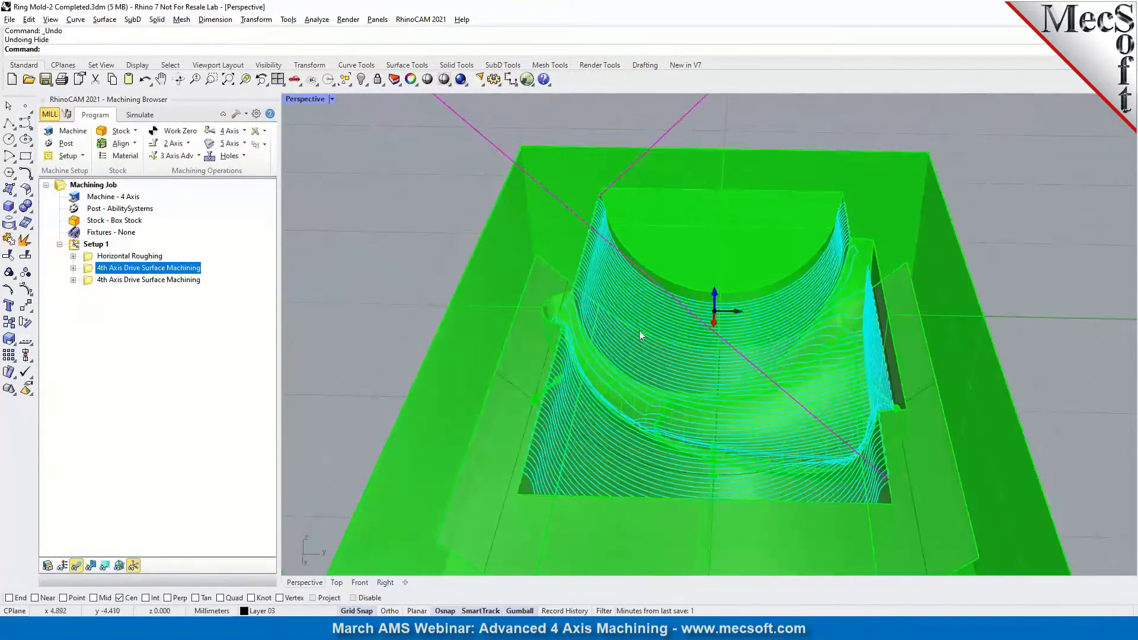
right_click_drag(722, 391, 774, 390)
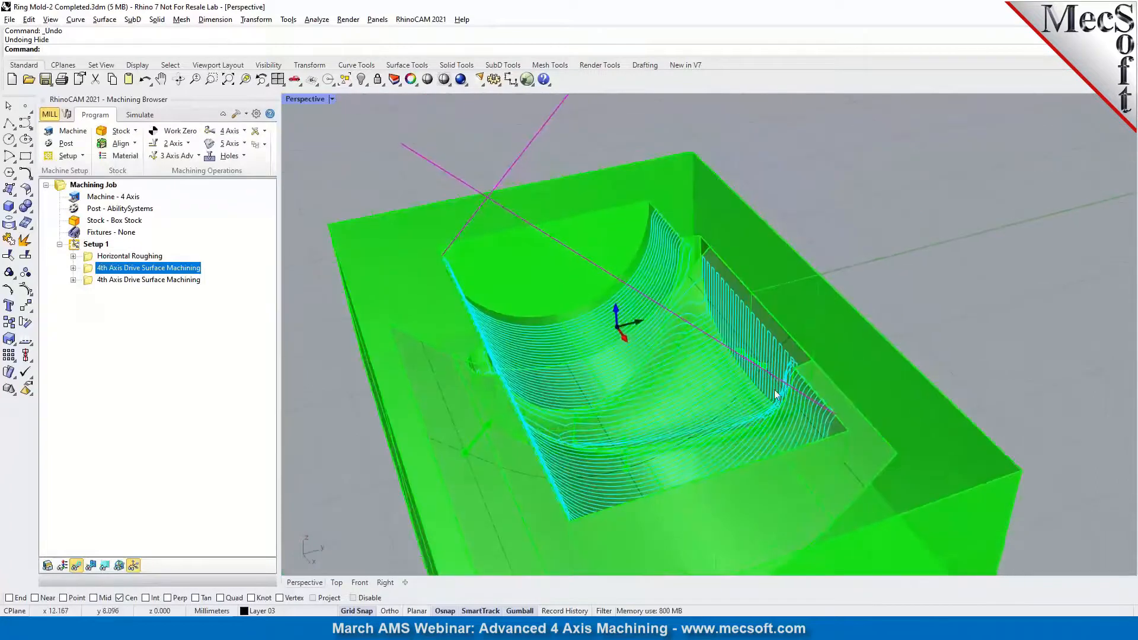
left_click(153, 280)
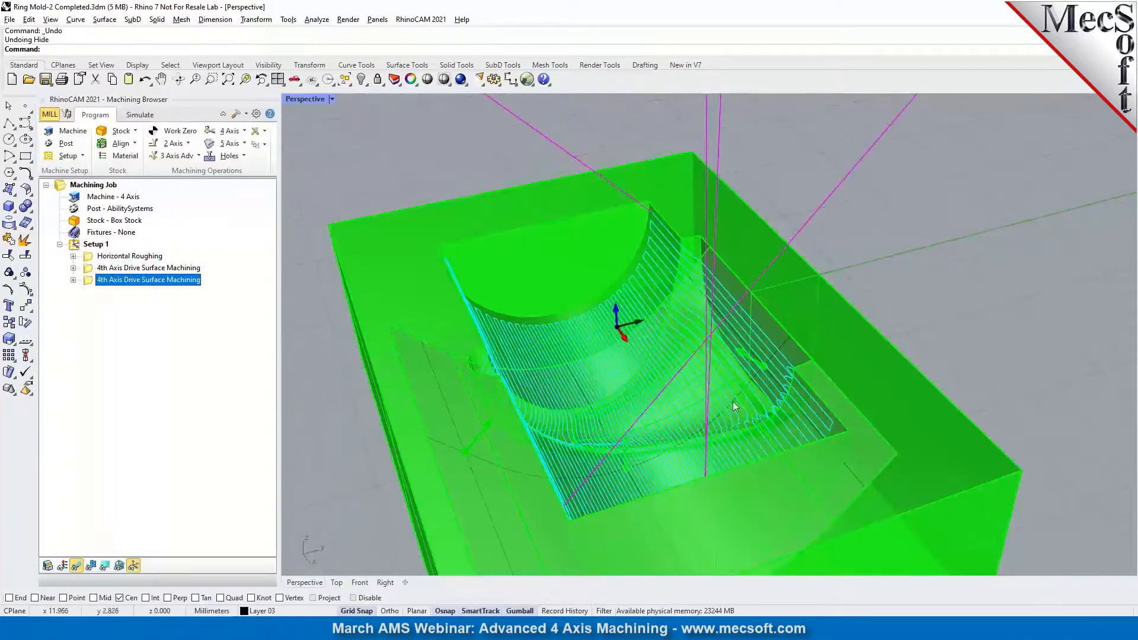
Simulate the Horizontal Roughing operation through to its end.
left_click(107, 256)
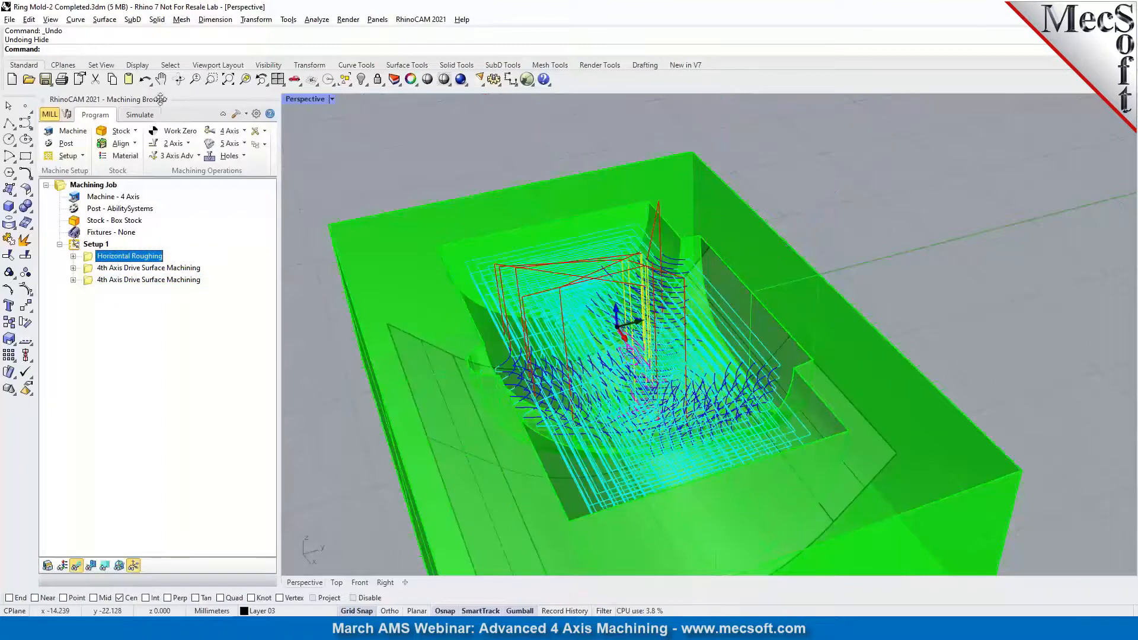
left_click(140, 115)
left_click(187, 144)
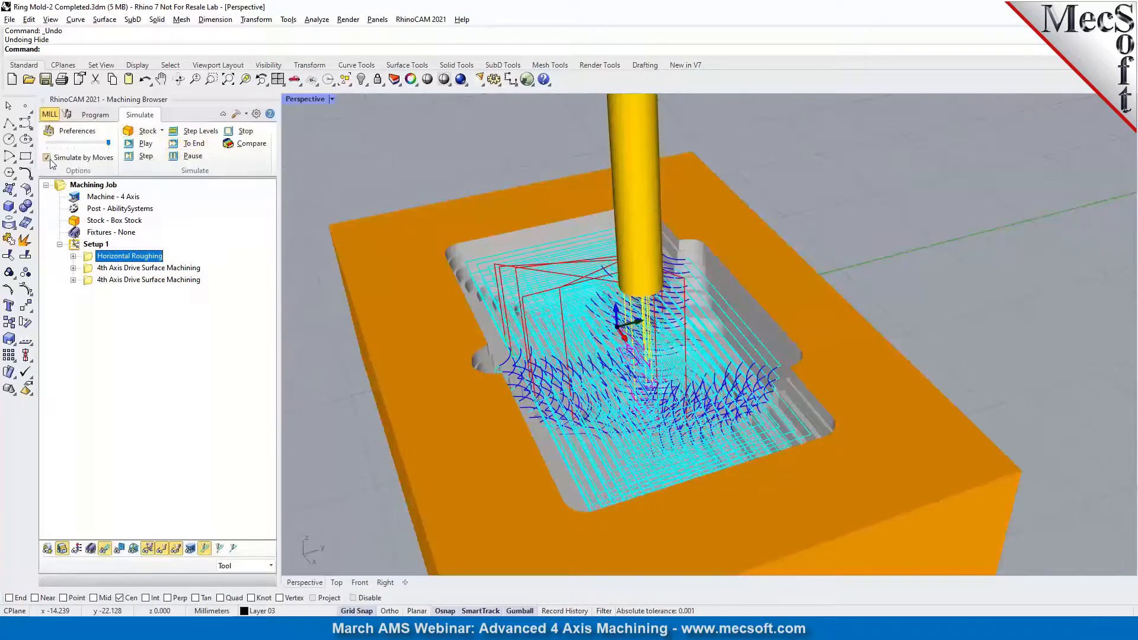
Turn off Simulate by Moves and play the simulation of the first 4th Axis Drive Surface Machining operation.
left_click(110, 268)
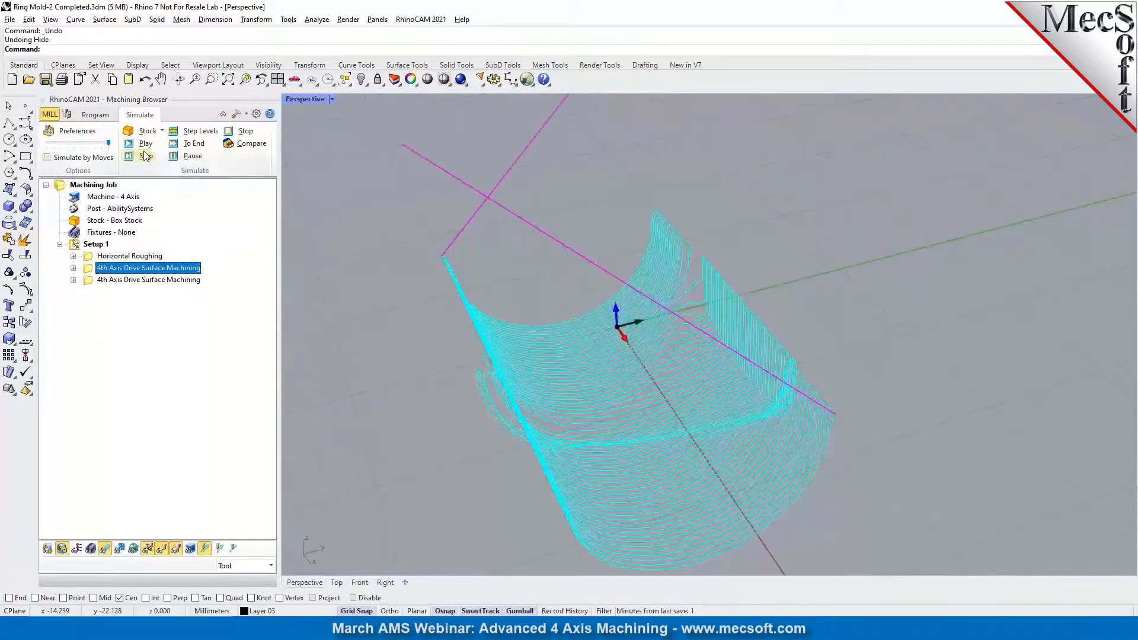
left_click(144, 143)
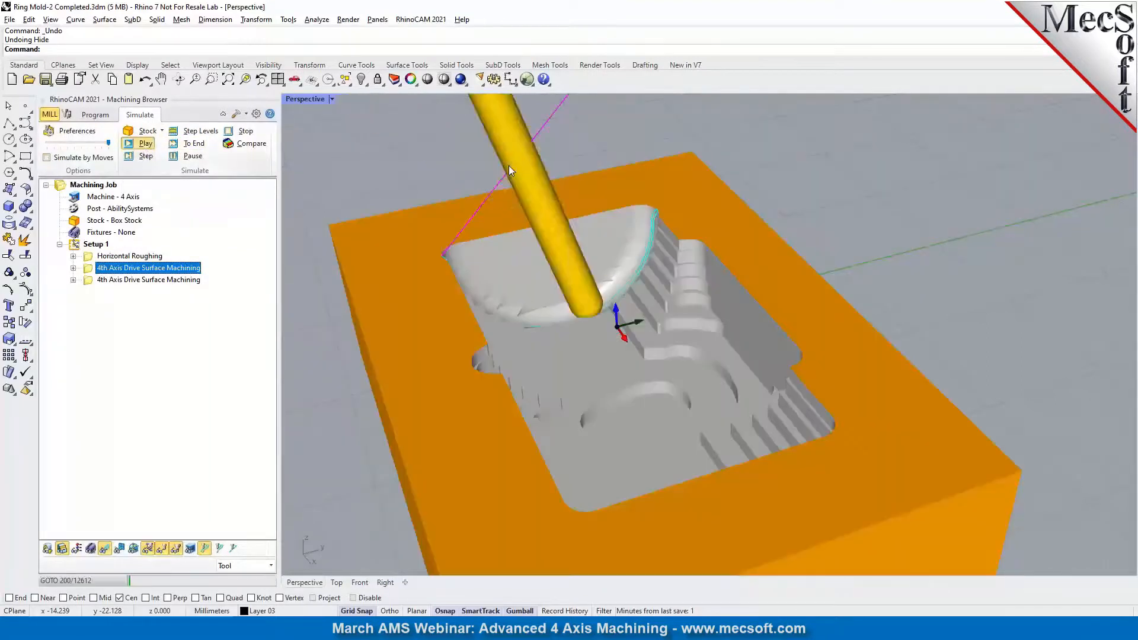
scroll(508, 165, "down", 5)
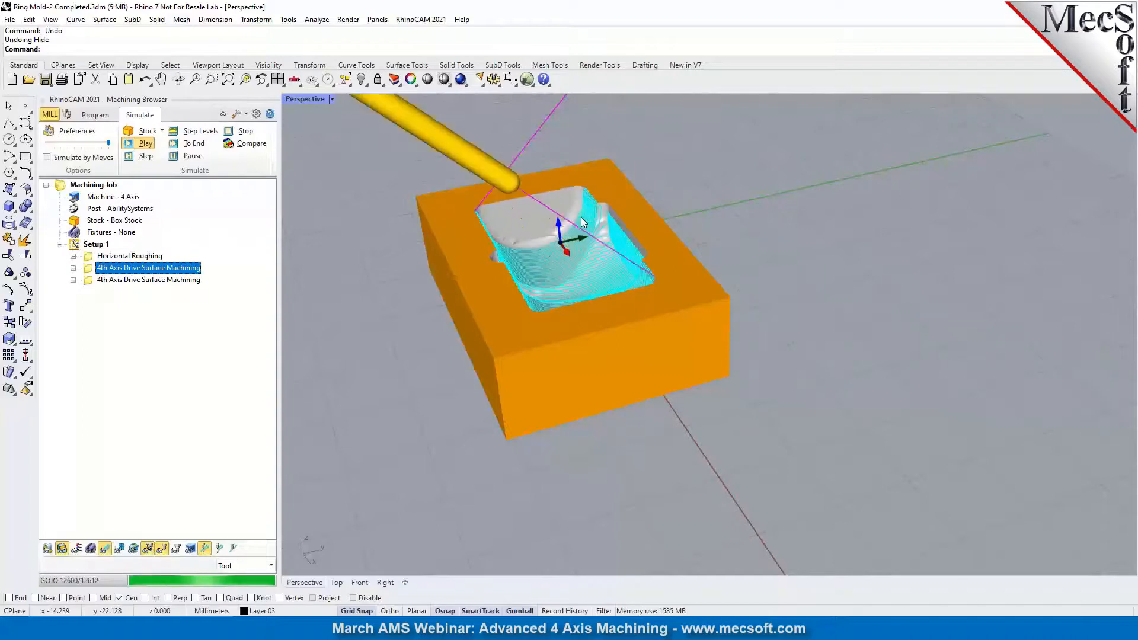
right_click_drag(460, 386, 441, 382)
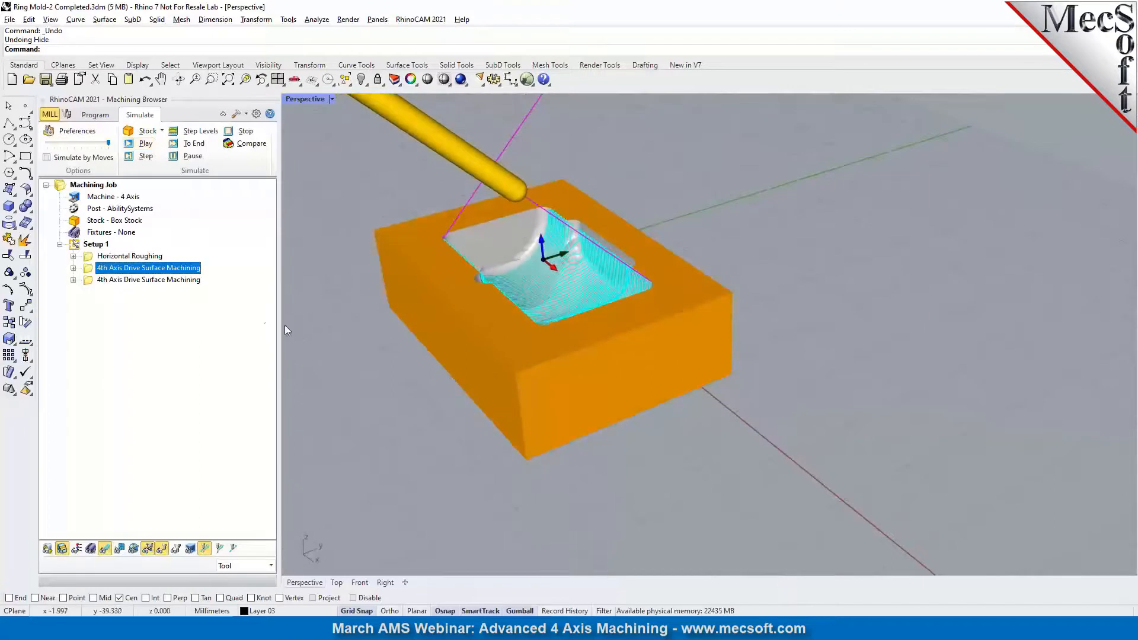
Review the cut parameters of the second 4th Axis Drive Surface Machining operation and close them without changes.
left_click(131, 281)
double_click(88, 286)
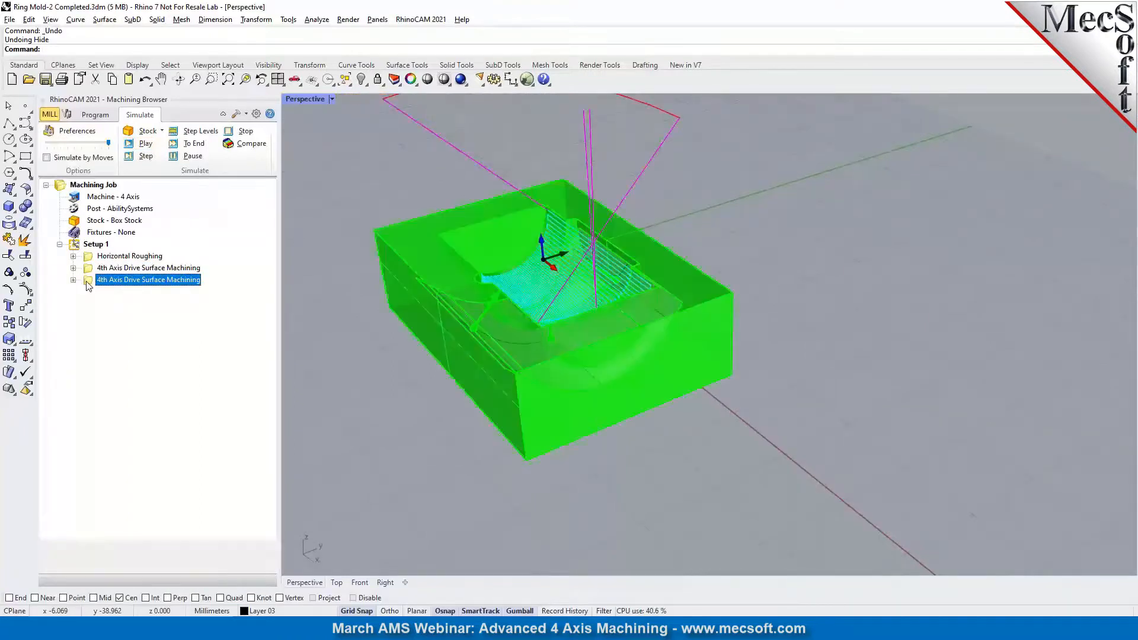
left_click(226, 138)
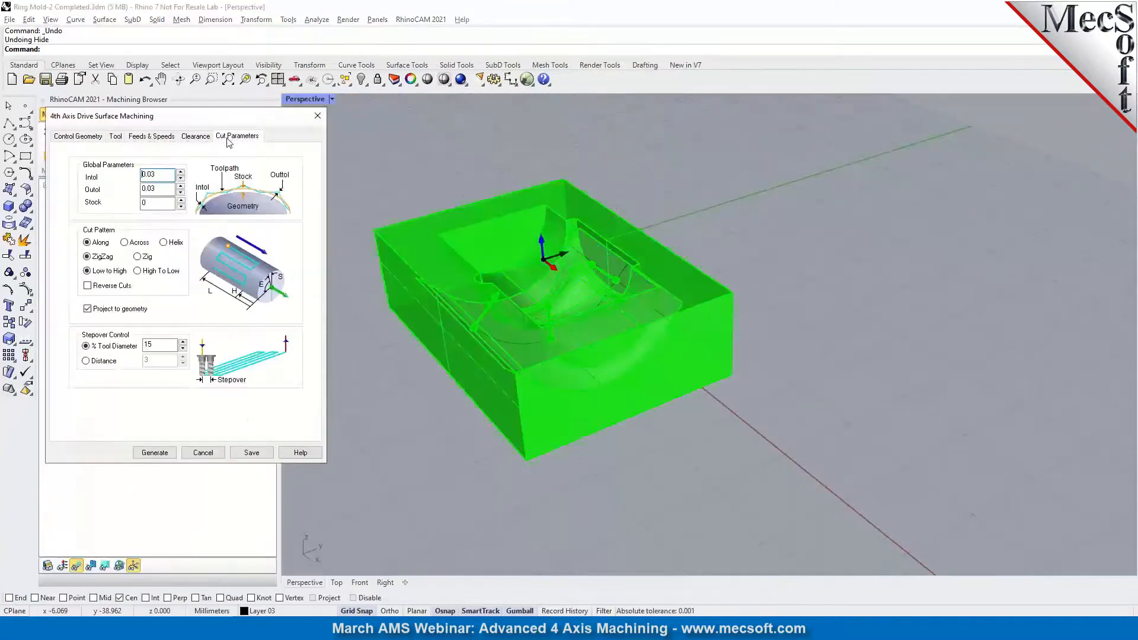
left_click(203, 452)
Simulate the second 4th Axis Drive Surface Machining operation and inspect the machined cavity.
left_click(139, 116)
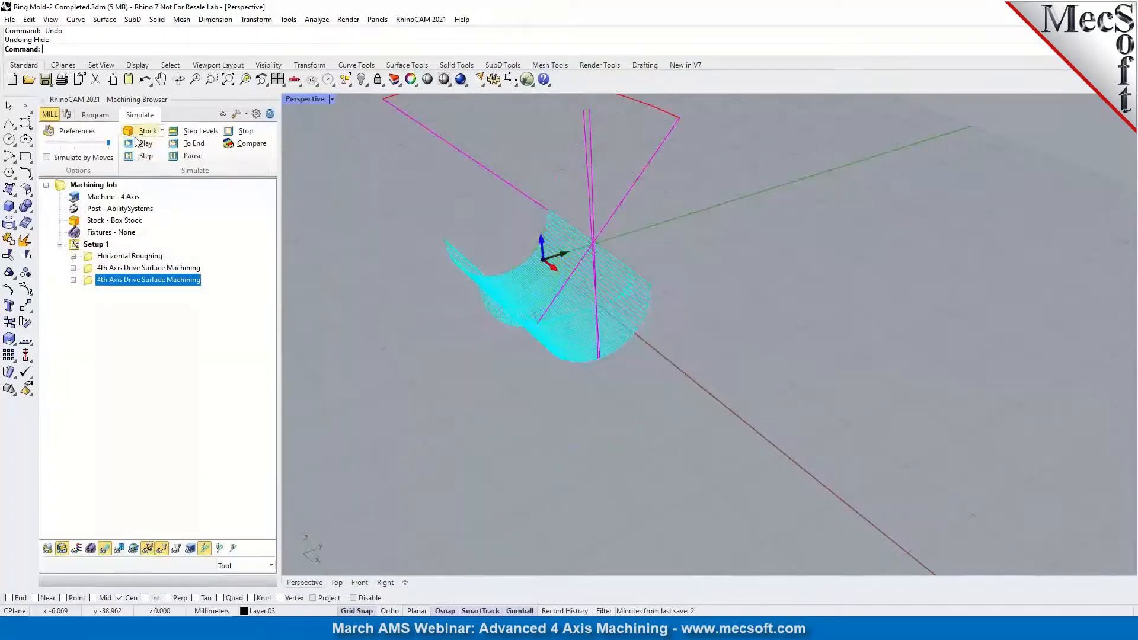
left_click(134, 145)
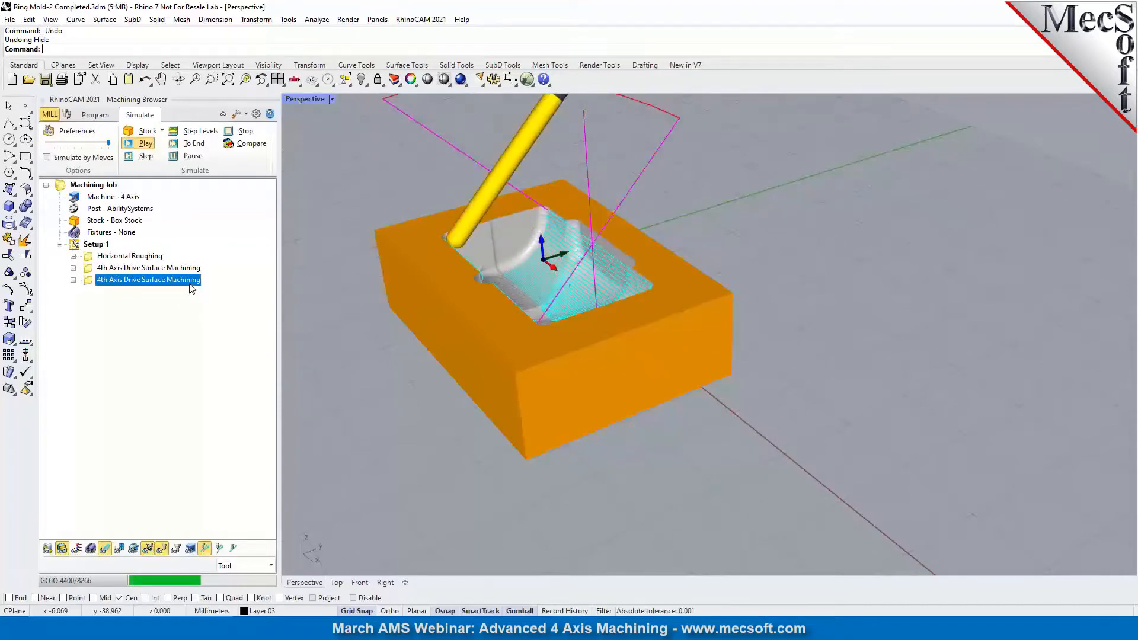
right_click_drag(703, 472, 585, 272)
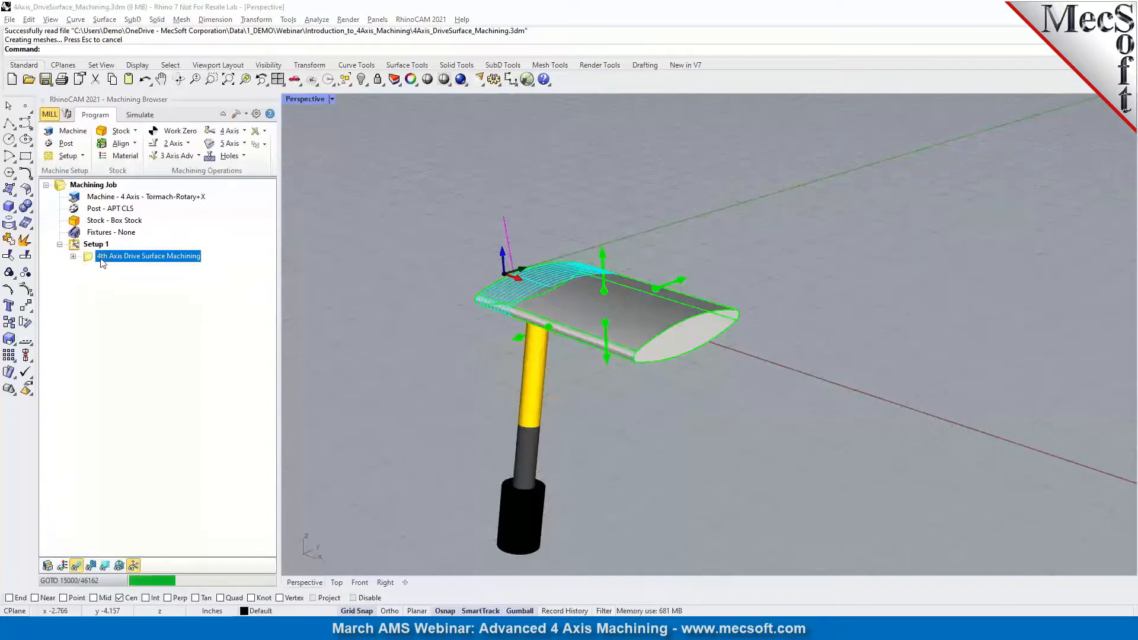
Post the wing's 4th Axis Drive Surface Machining operation to an .nc file with the Fanuc0m post-processor.
right_click(100, 259)
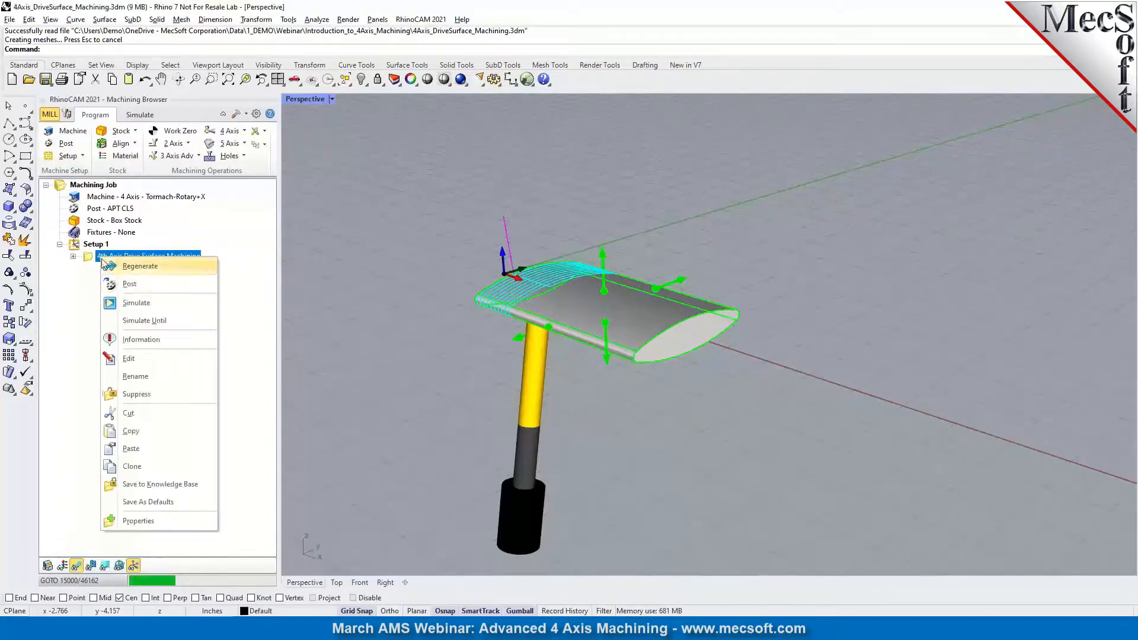
left_click(128, 285)
left_click(660, 417)
type("f")
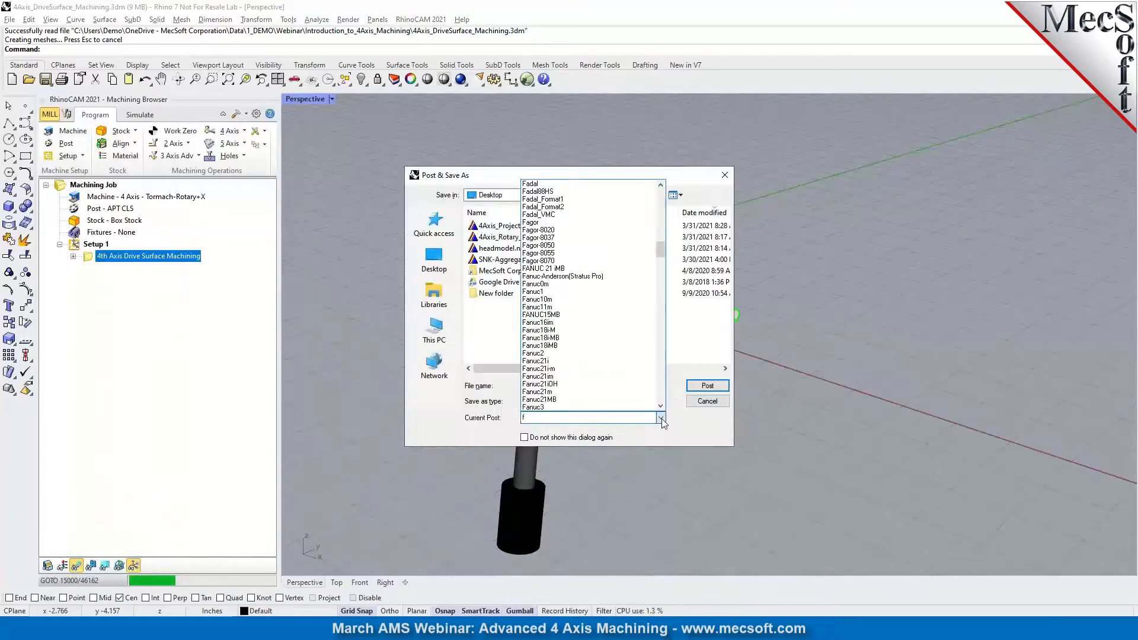
scroll(654, 401, "up", 2)
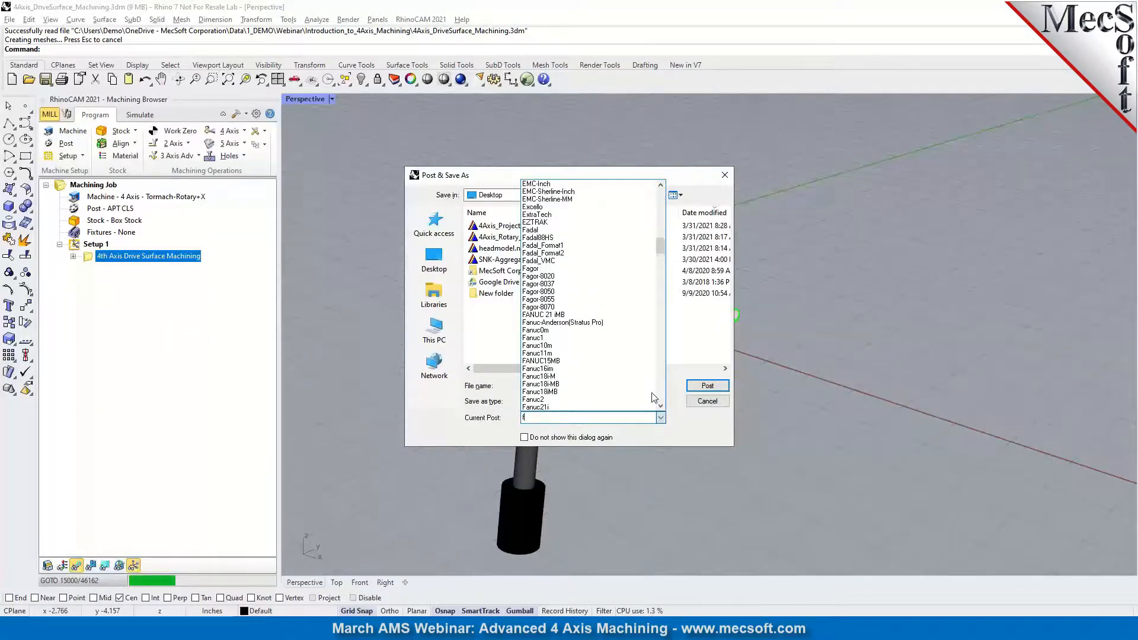
scroll(654, 400, "down", 1)
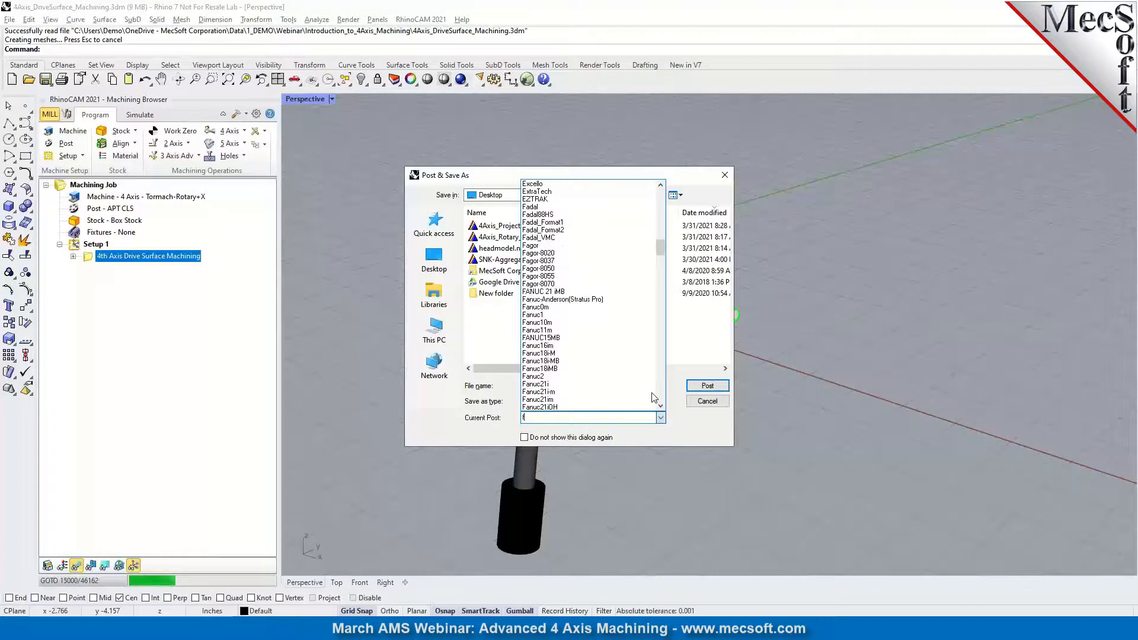
left_click(580, 307)
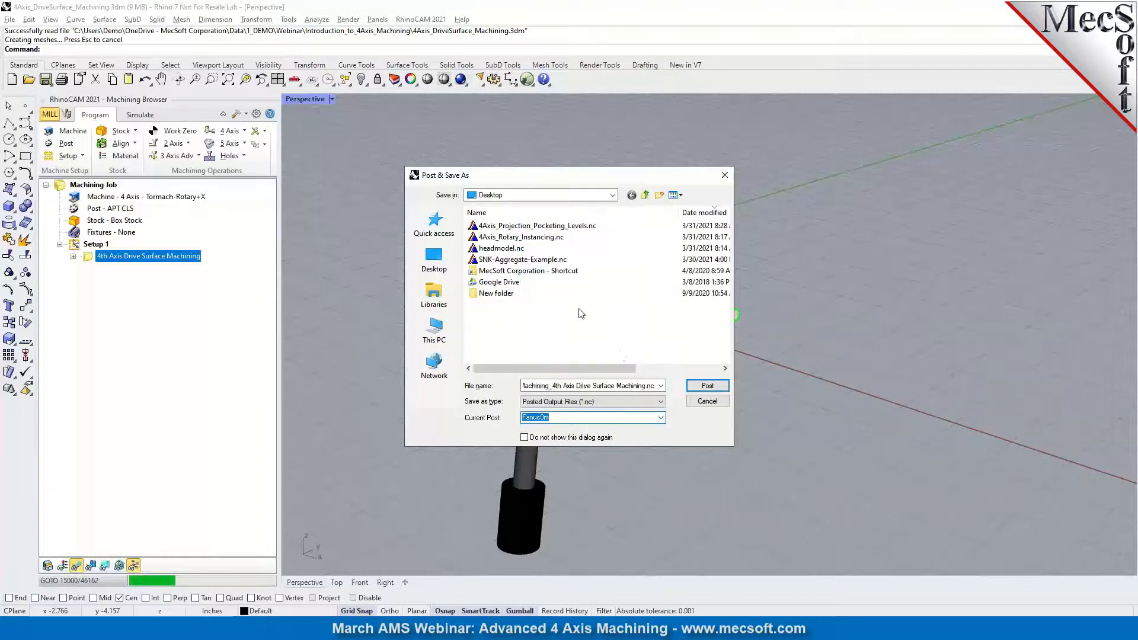
left_click(712, 386)
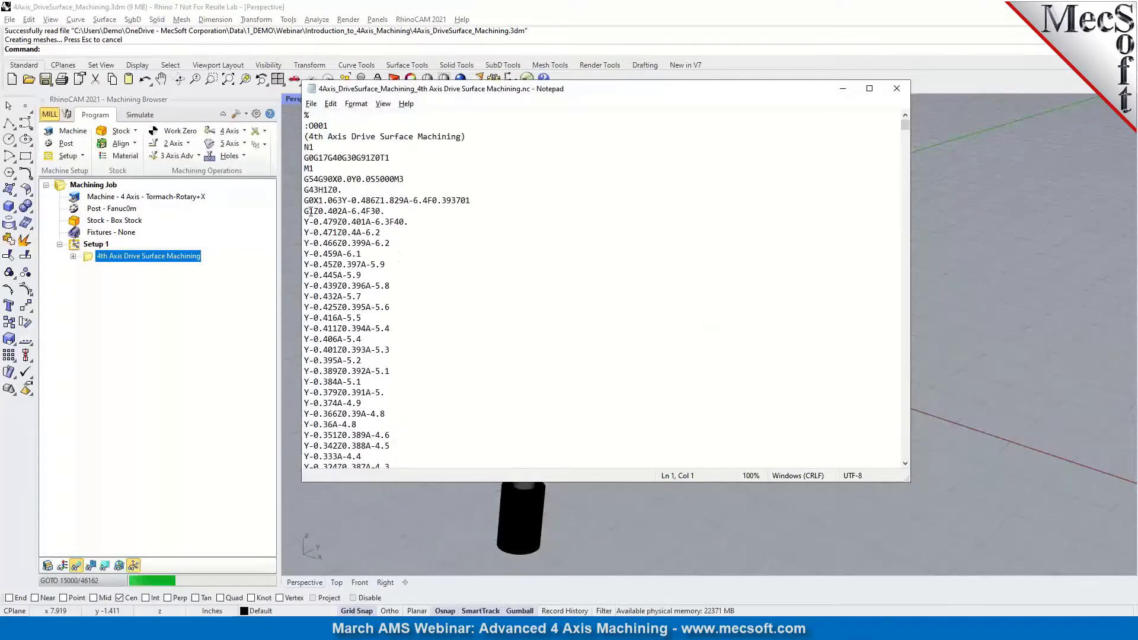
Review the posted G-code's X, Y, Z and A coordinates from beginning to end, and close the file.
left_click_drag(318, 201, 433, 202)
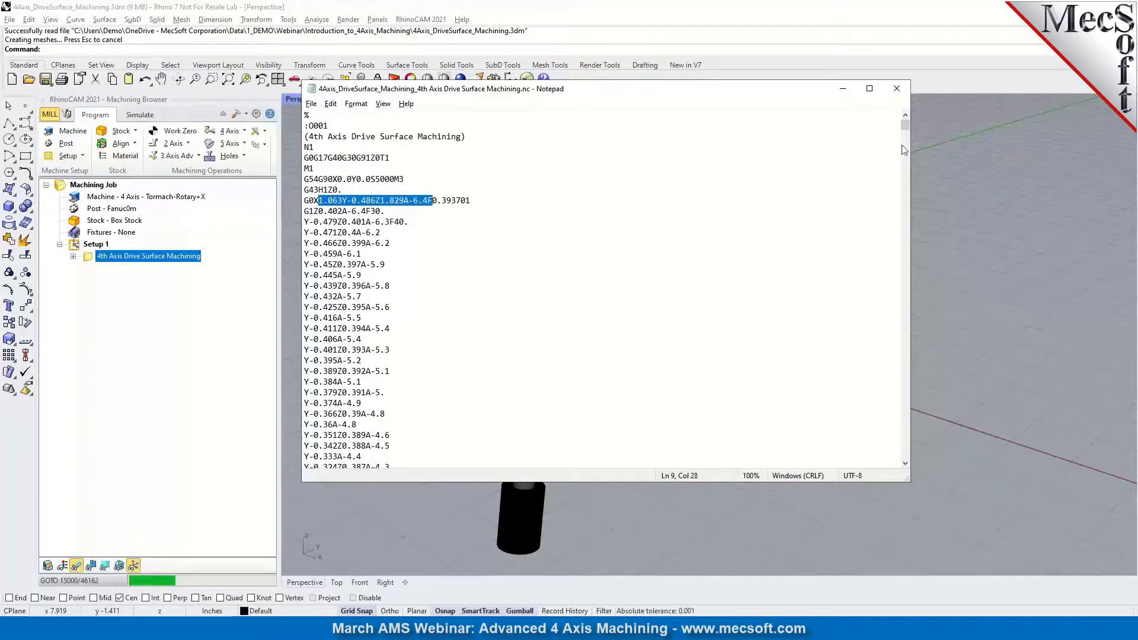
left_click_drag(906, 126, 936, 457)
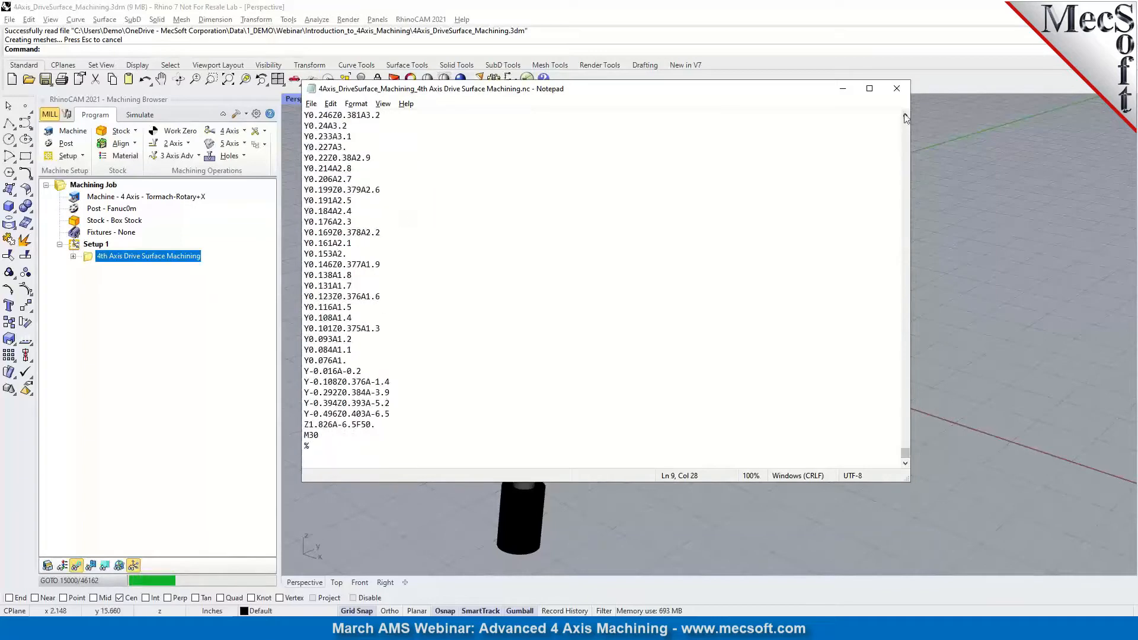
left_click(898, 90)
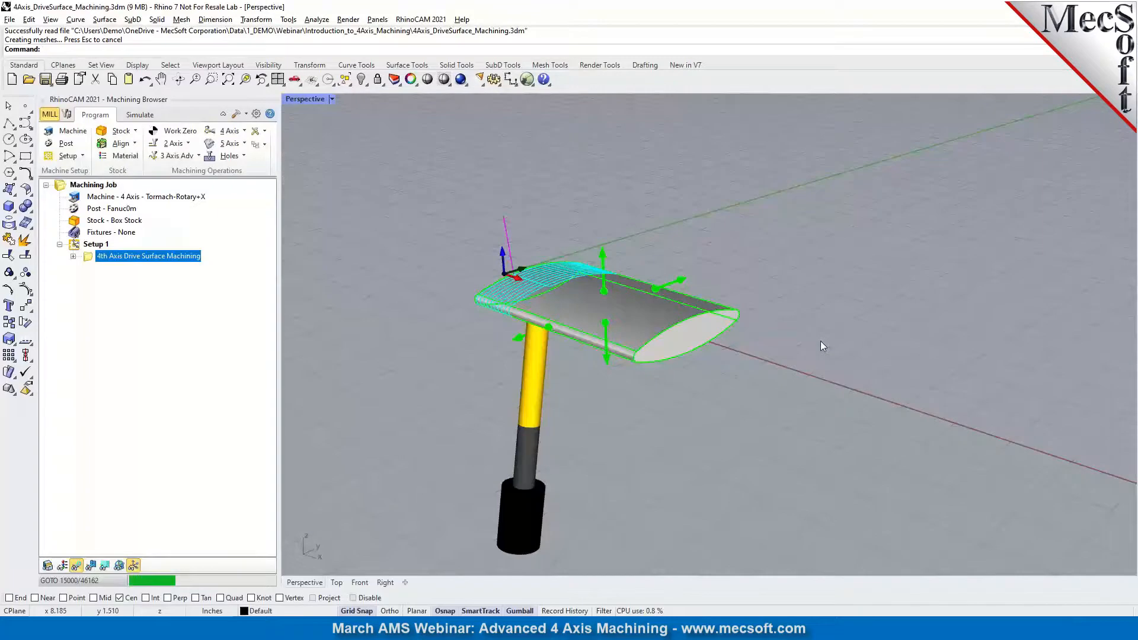
right_click_drag(824, 430, 817, 425)
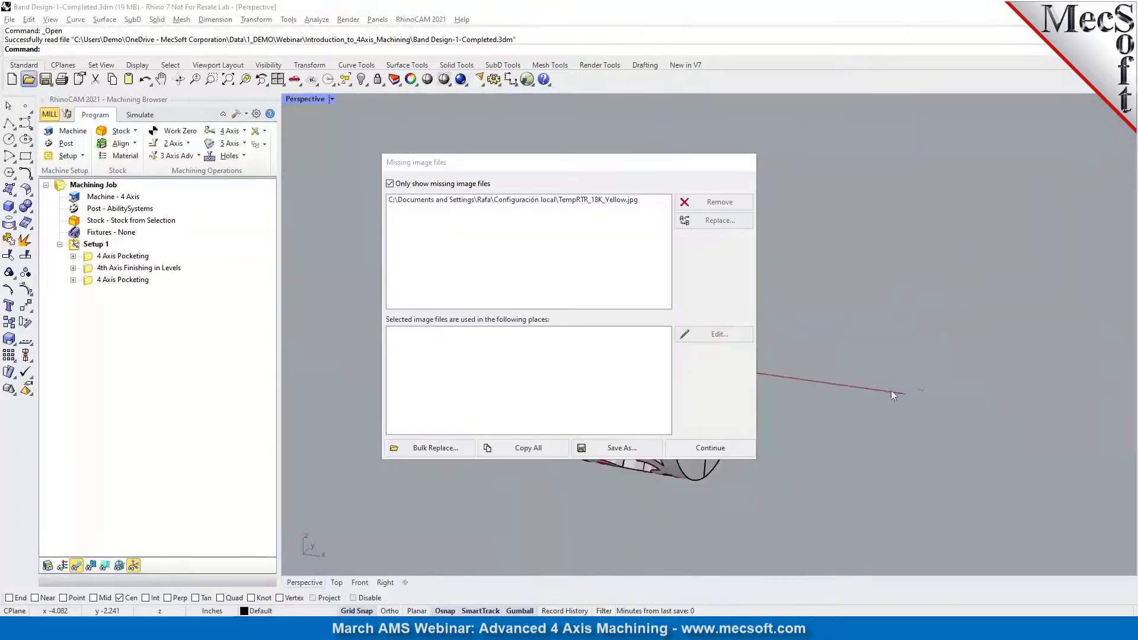
Continue past the missing image files in Band Design-1-Completed.3dm and examine the ring band's cut-out pattern.
left_click(731, 453)
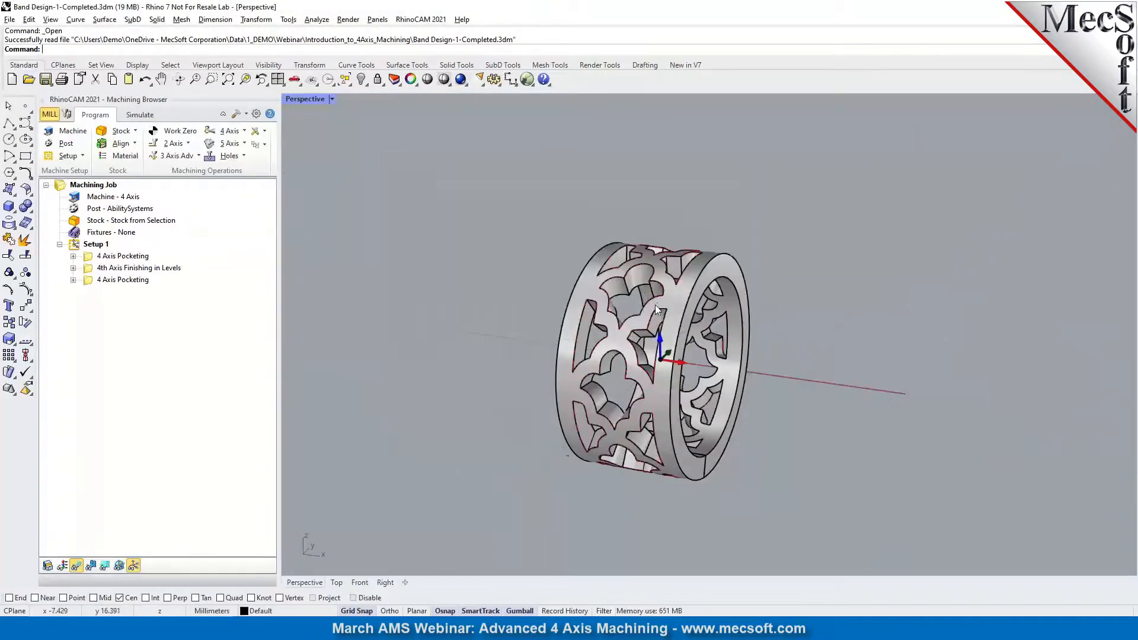
scroll(623, 299, "up", 5)
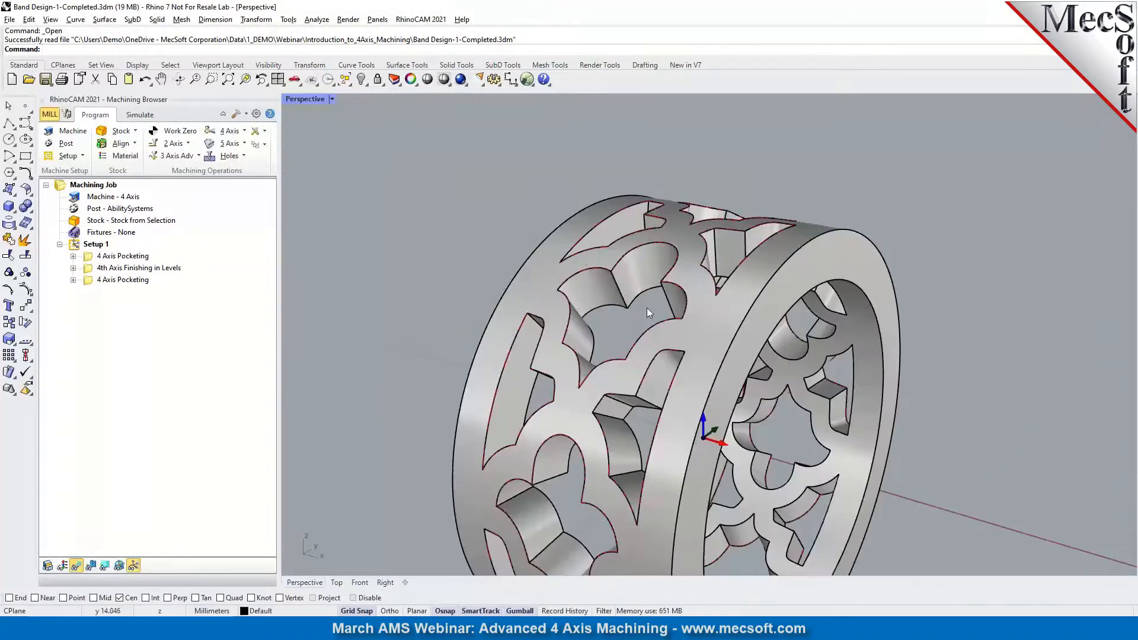
scroll(646, 308, "down", 2)
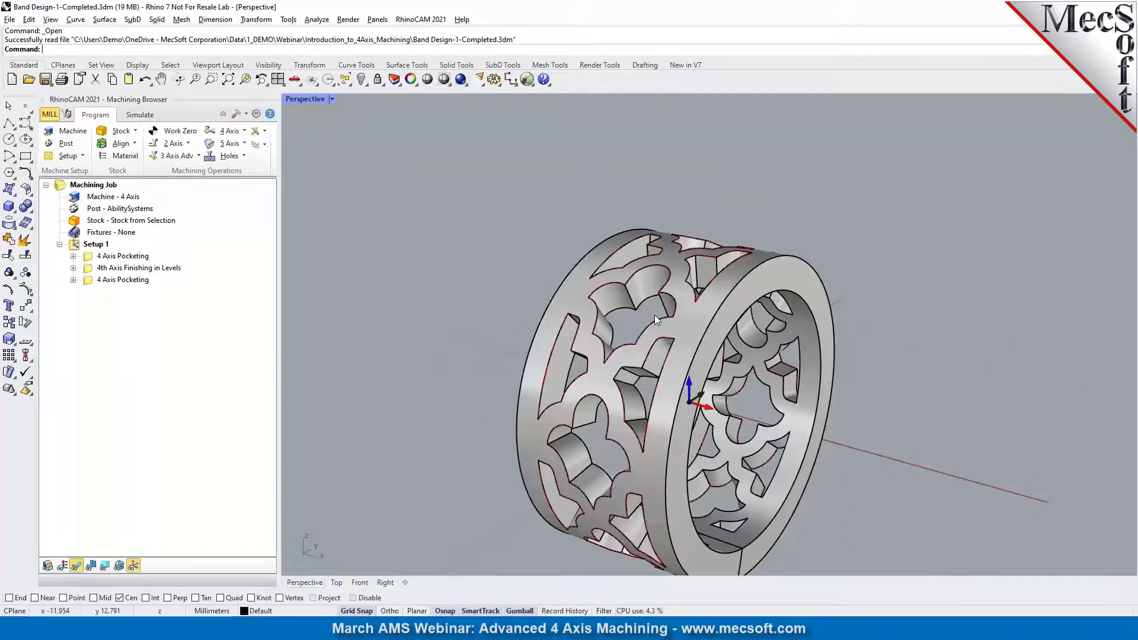
scroll(623, 294, "down", 3)
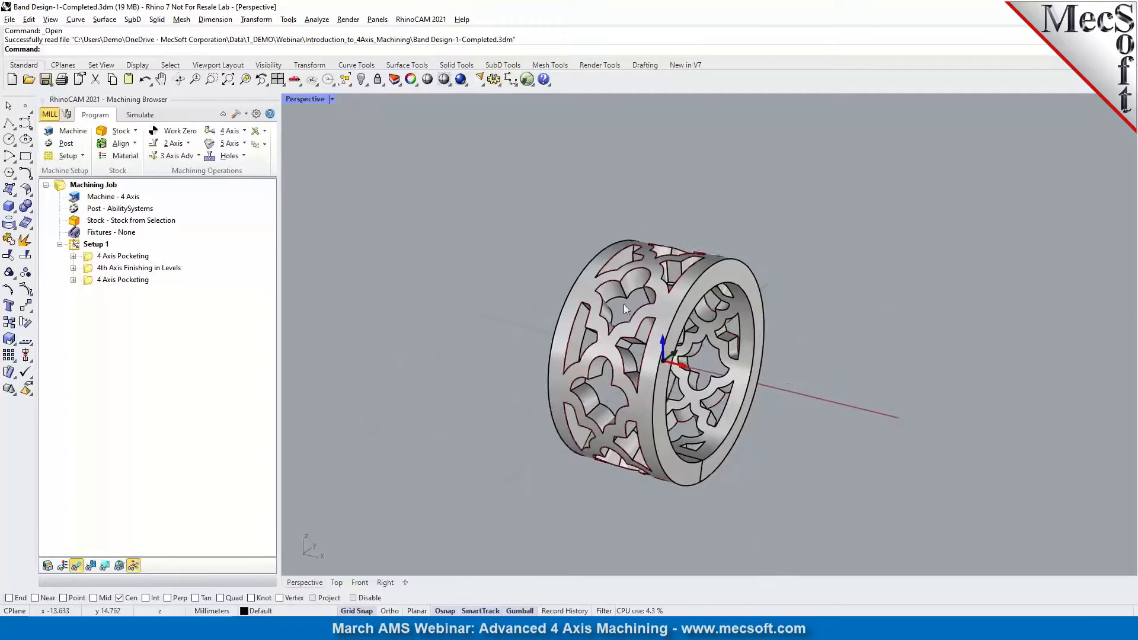
scroll(622, 309, "up", 3)
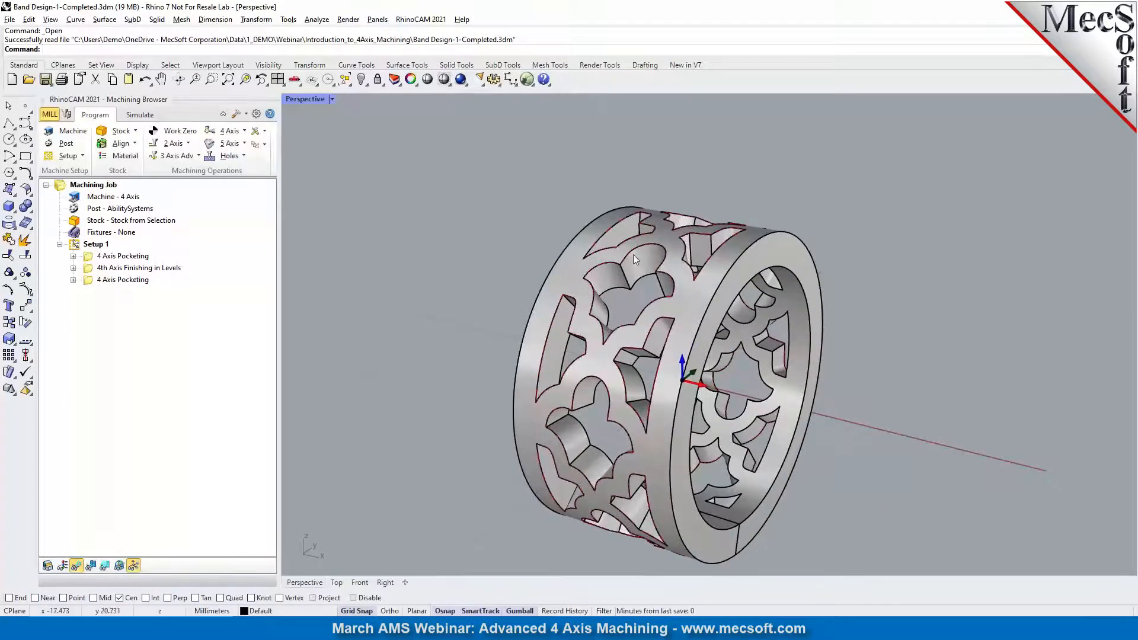
Open the ring band's 4th Axis Finishing in Levels operation and review its machining regions, tool and cut parameters.
right_click_drag(642, 282, 646, 314)
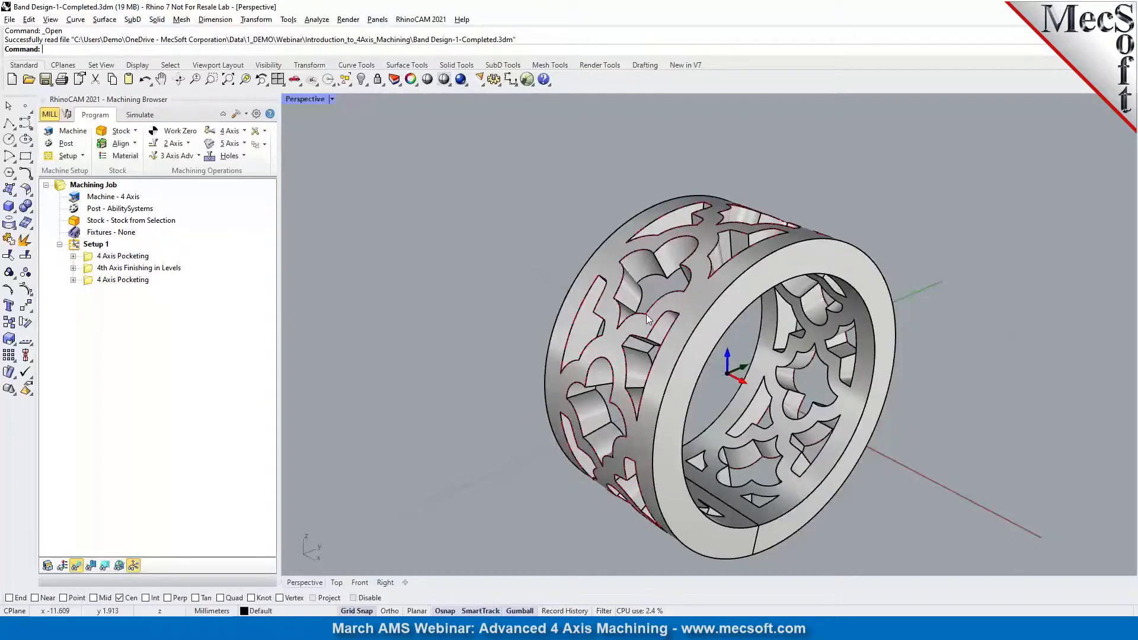
right_click_drag(662, 281, 689, 282)
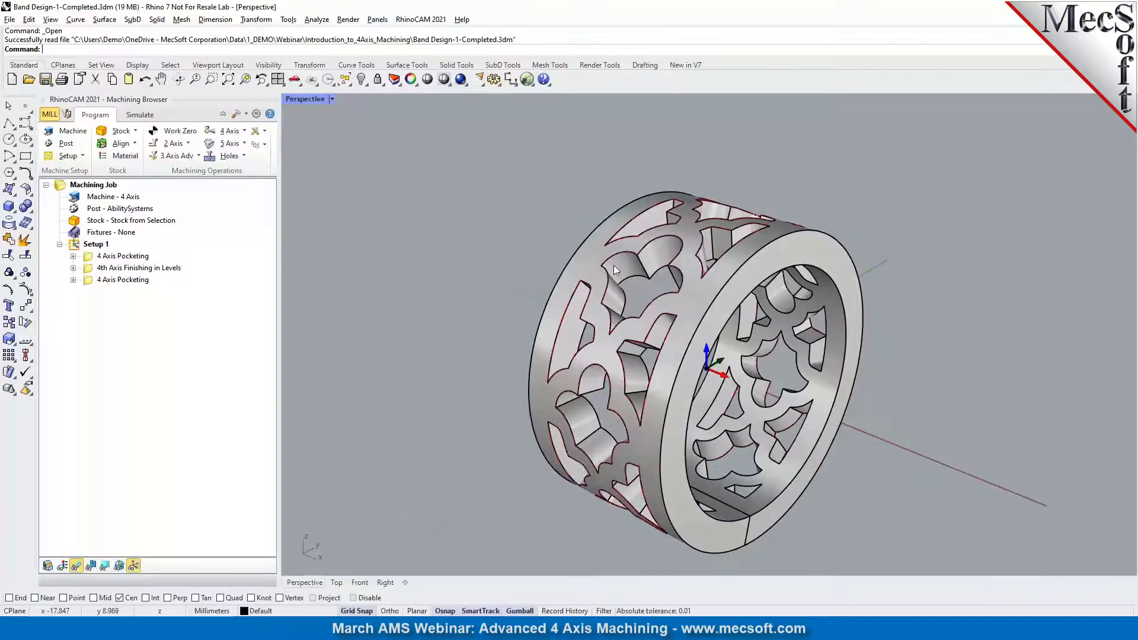
left_click(244, 132)
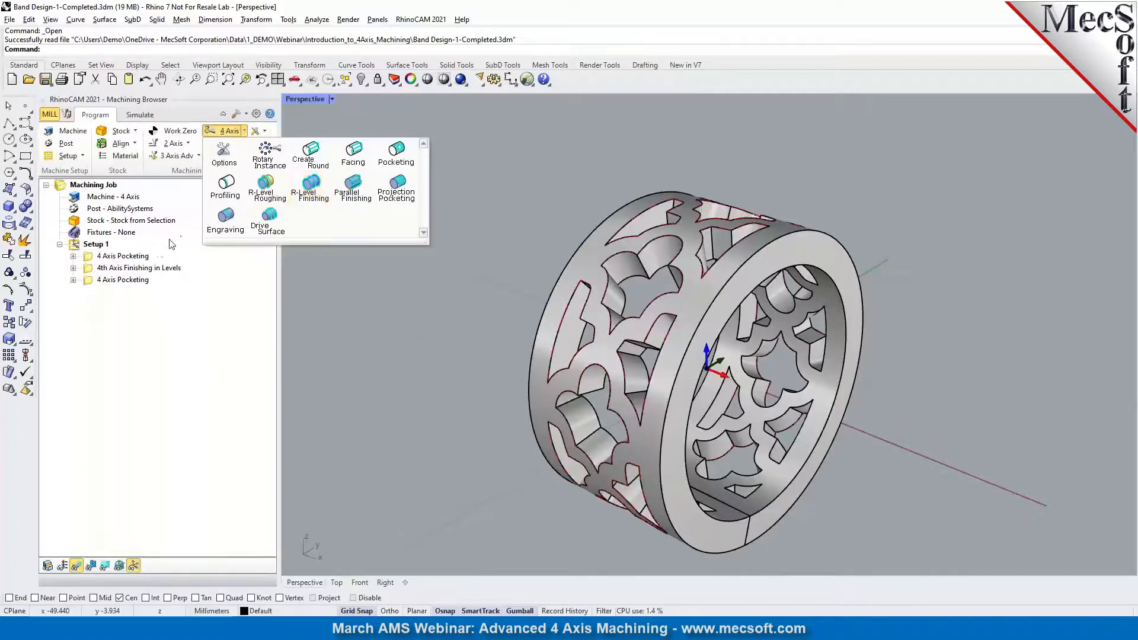
left_click(143, 270)
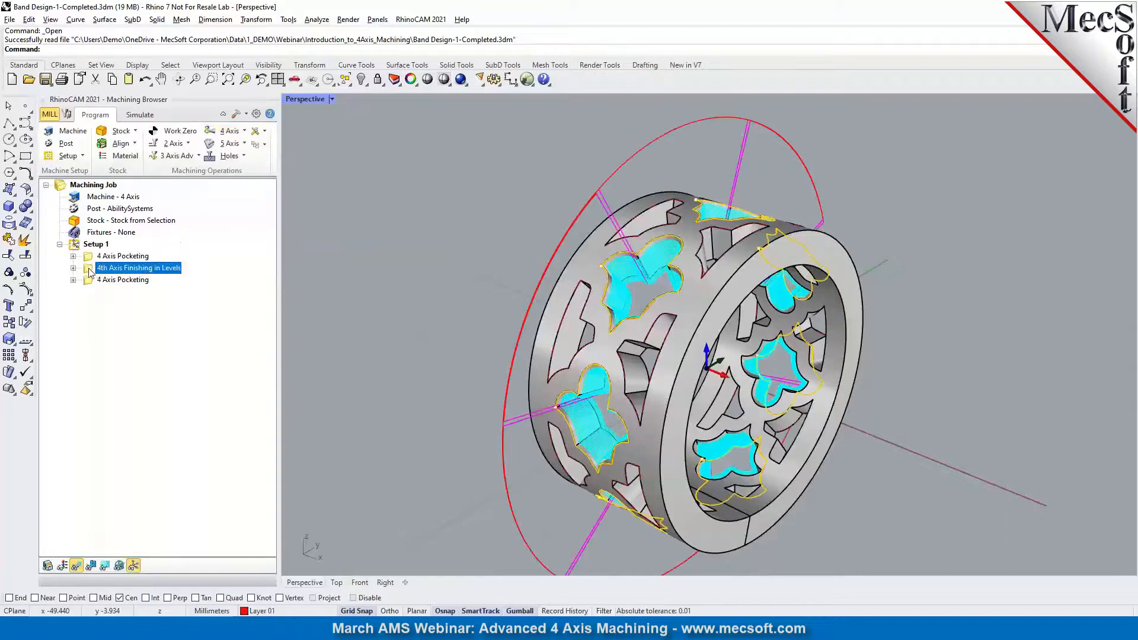
double_click(90, 272)
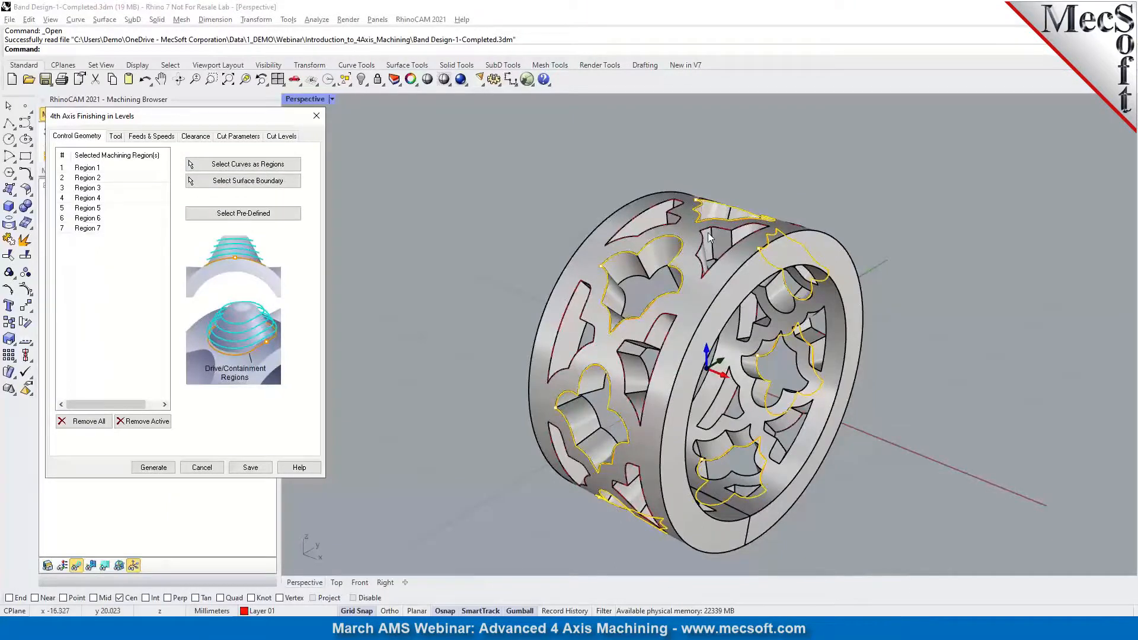
left_click(116, 138)
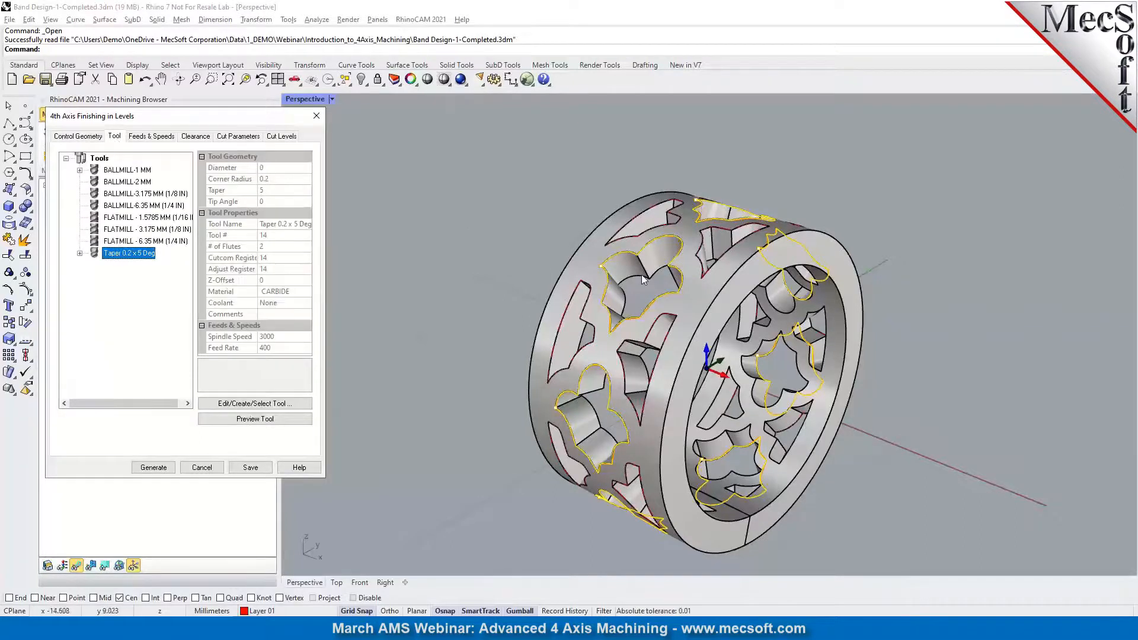
left_click(220, 138)
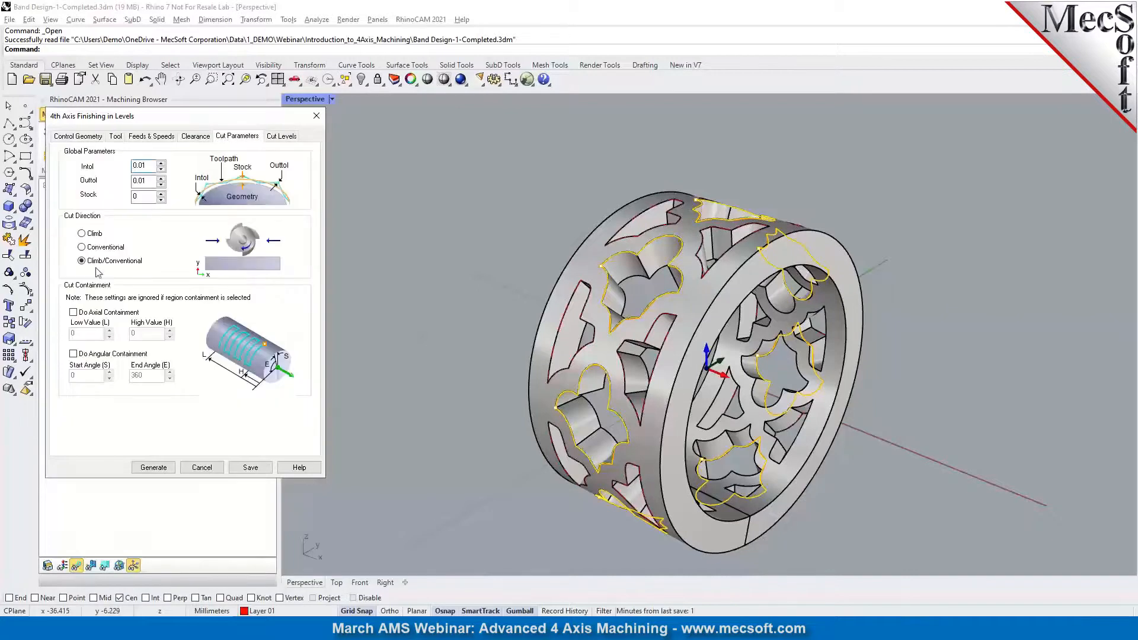
Check the 4th Axis Finishing in Levels stepdown and top and bottom cut levels against the ring, and close the operation without changes.
left_click(286, 137)
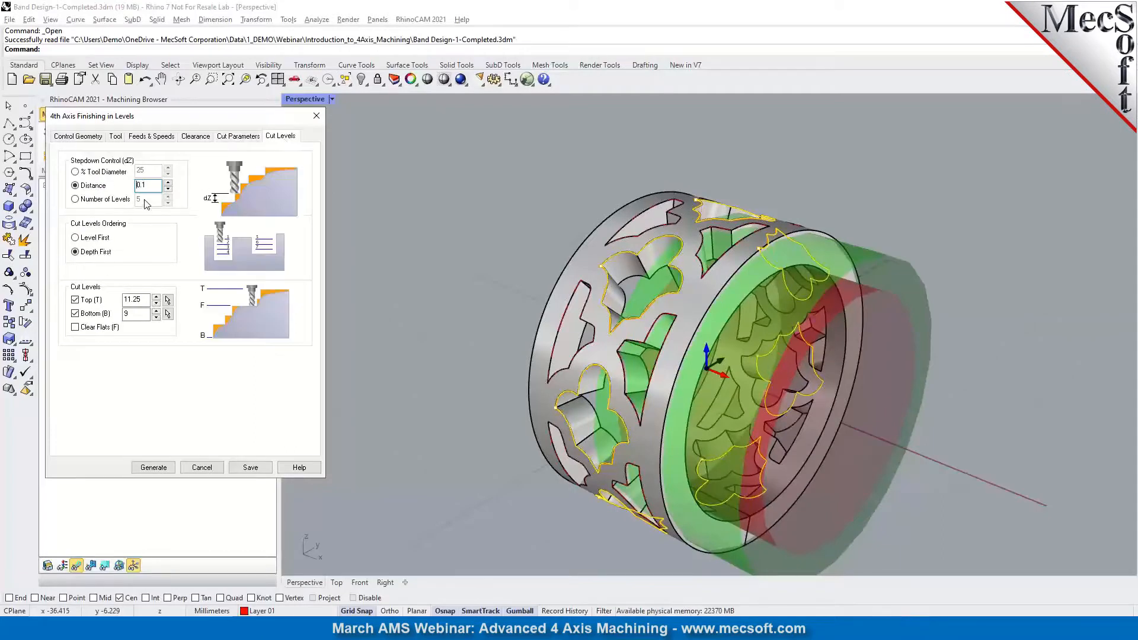
right_click_drag(857, 290, 652, 279)
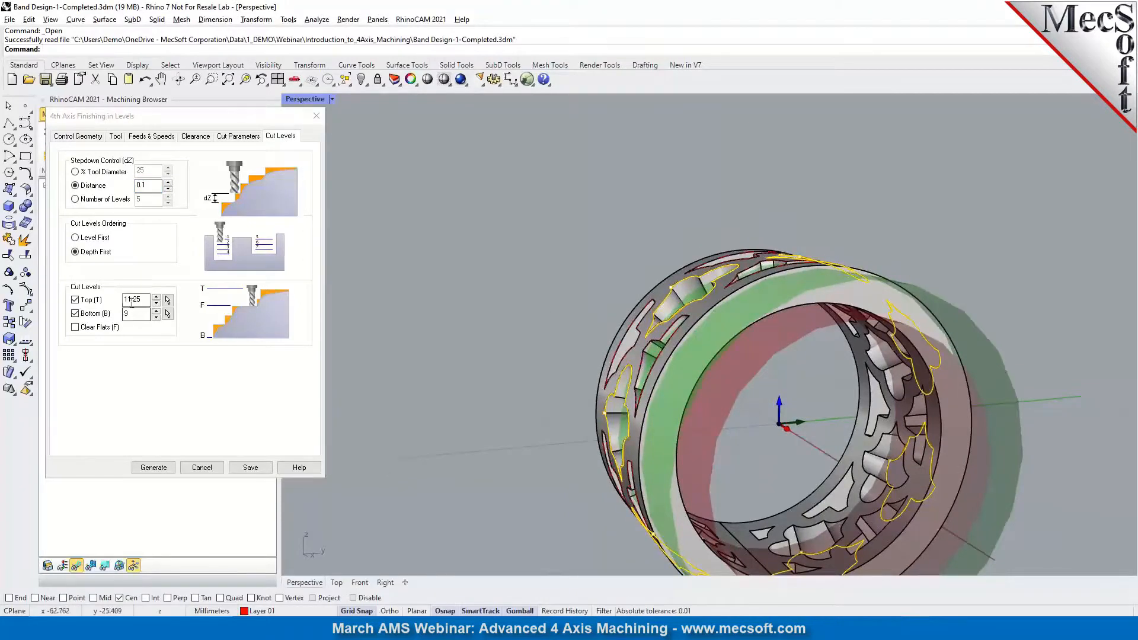
right_click_drag(678, 381, 761, 401)
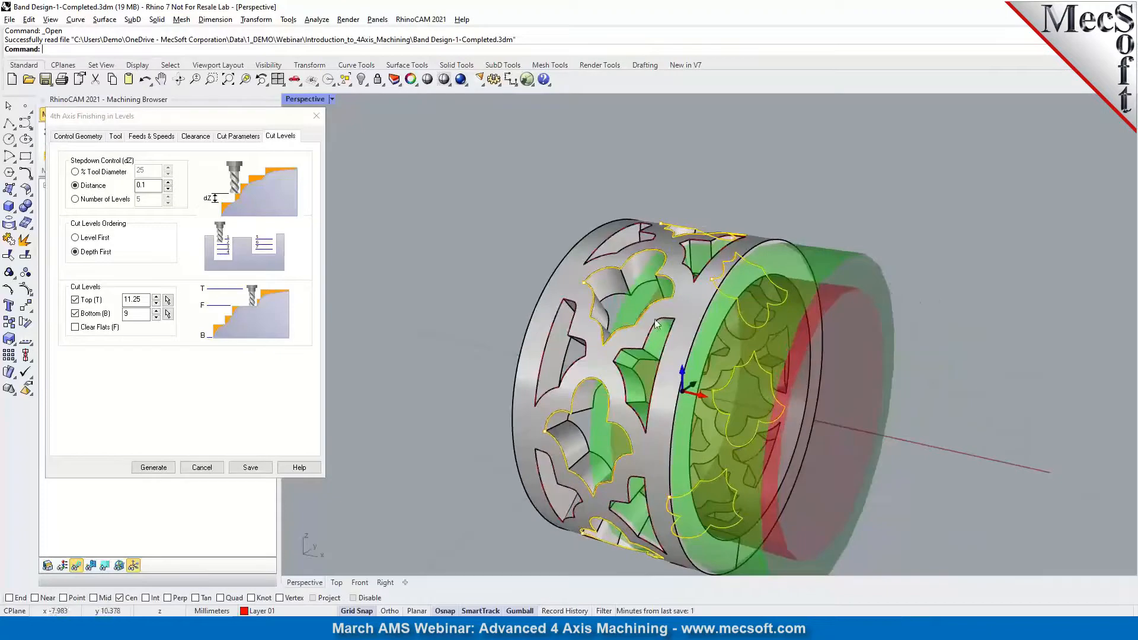
left_click(202, 468)
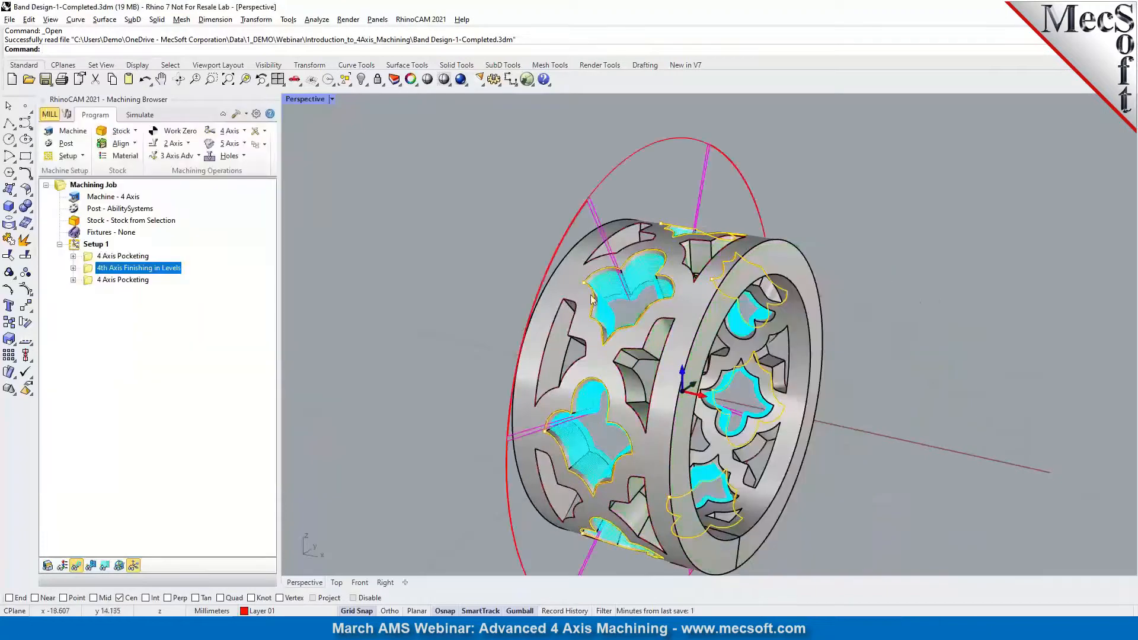
Examine the 4th Axis Finishing in Levels toolpath along the walls of the ring band's floral cut-outs.
scroll(669, 320, "up", 5)
right_click_drag(670, 320, 643, 305)
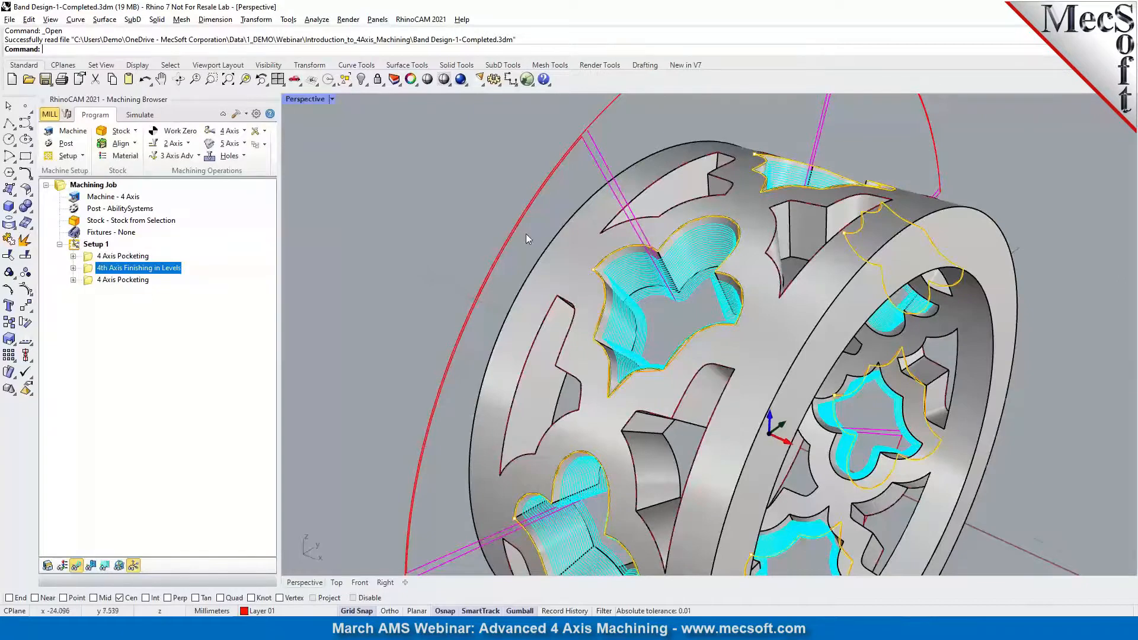
scroll(526, 237, "down", 3)
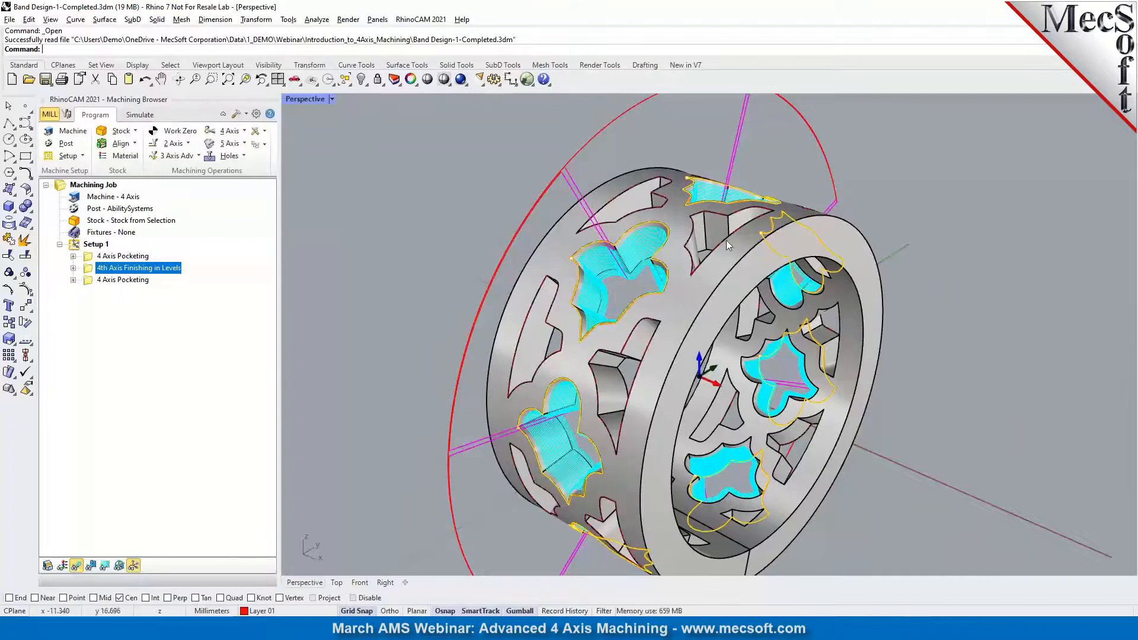
scroll(661, 281, "down", 1)
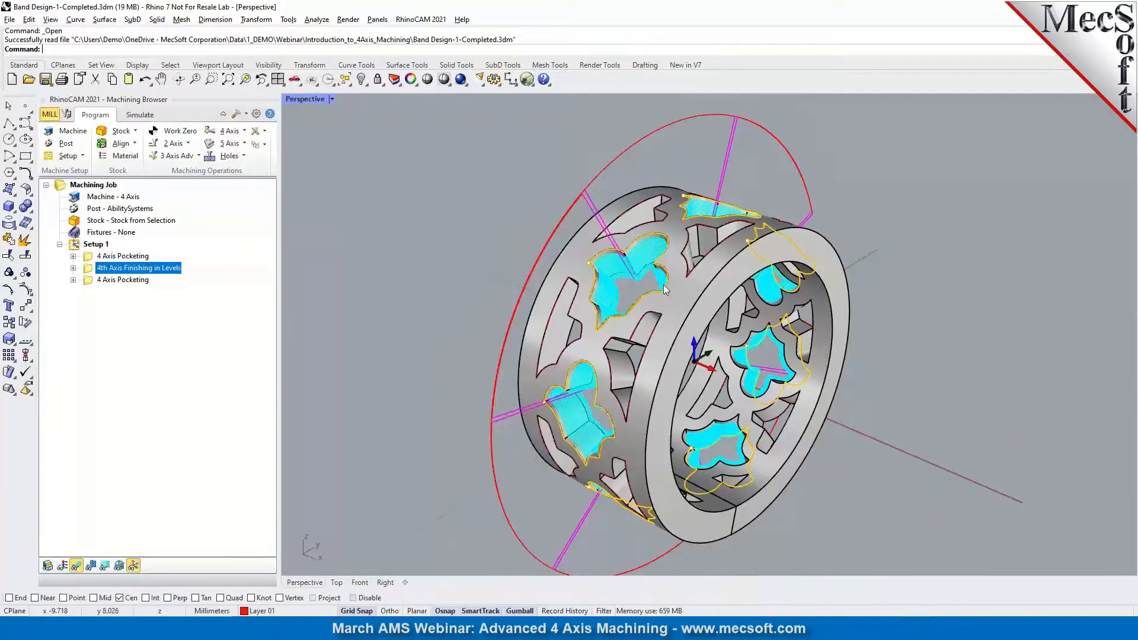
Simulate the first 4 Axis Pocketing operation on the ring stock straight to its end.
left_click(130, 258)
left_click(140, 114)
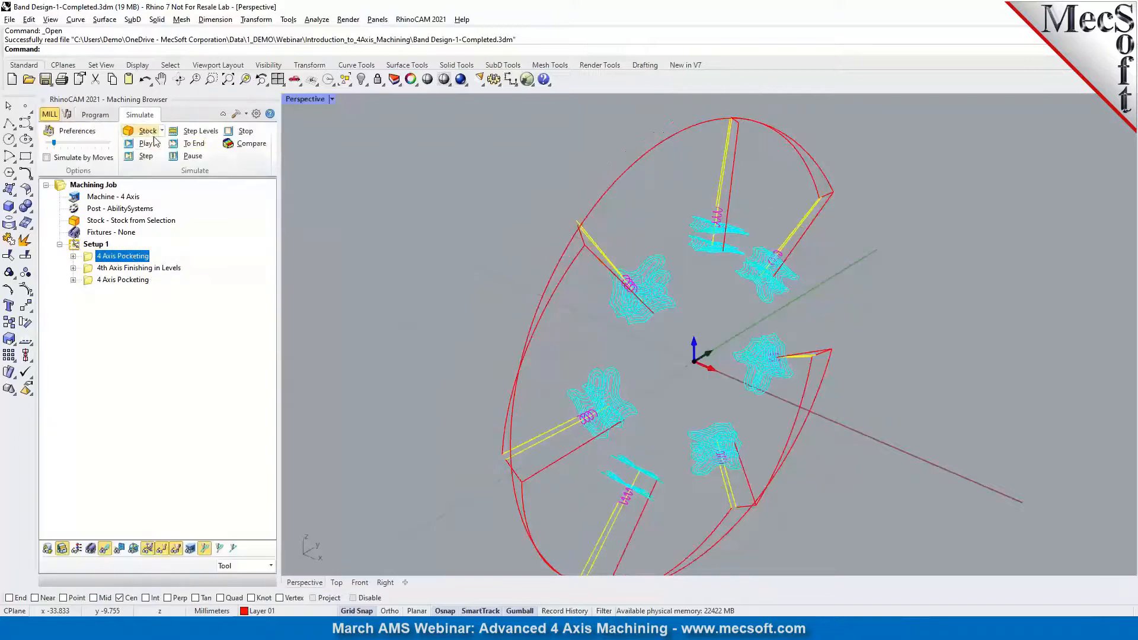
left_click(173, 145)
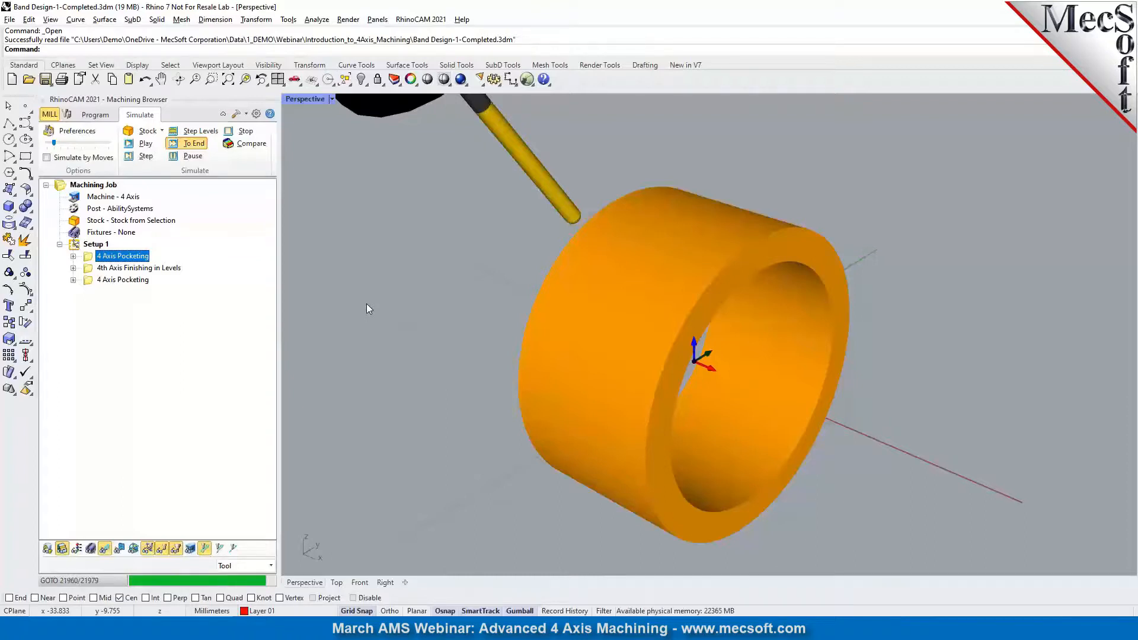
Play the 4th Axis Finishing in Levels simulation at the slowest speed and follow the tapered tool around the ring.
left_click(161, 270)
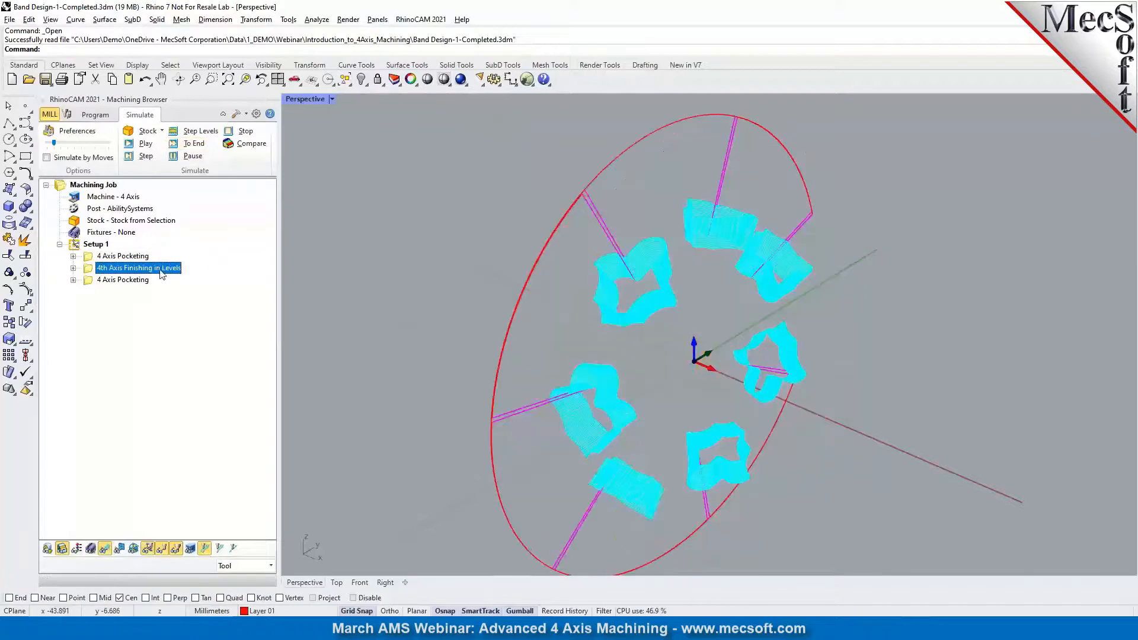
left_click(131, 144)
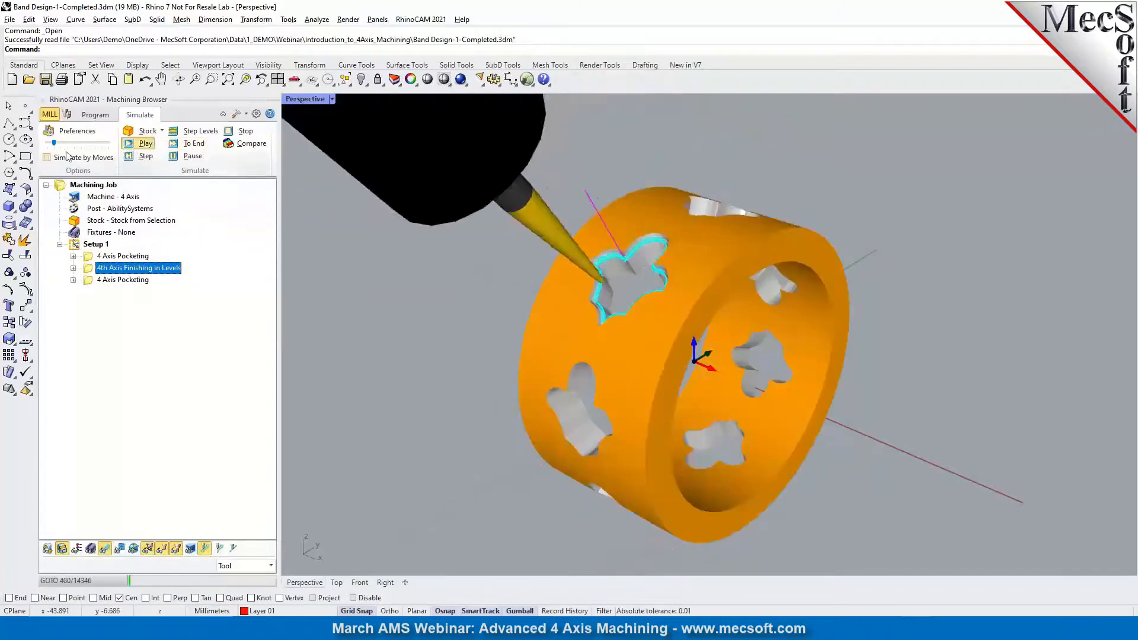
left_click_drag(54, 143, 41, 144)
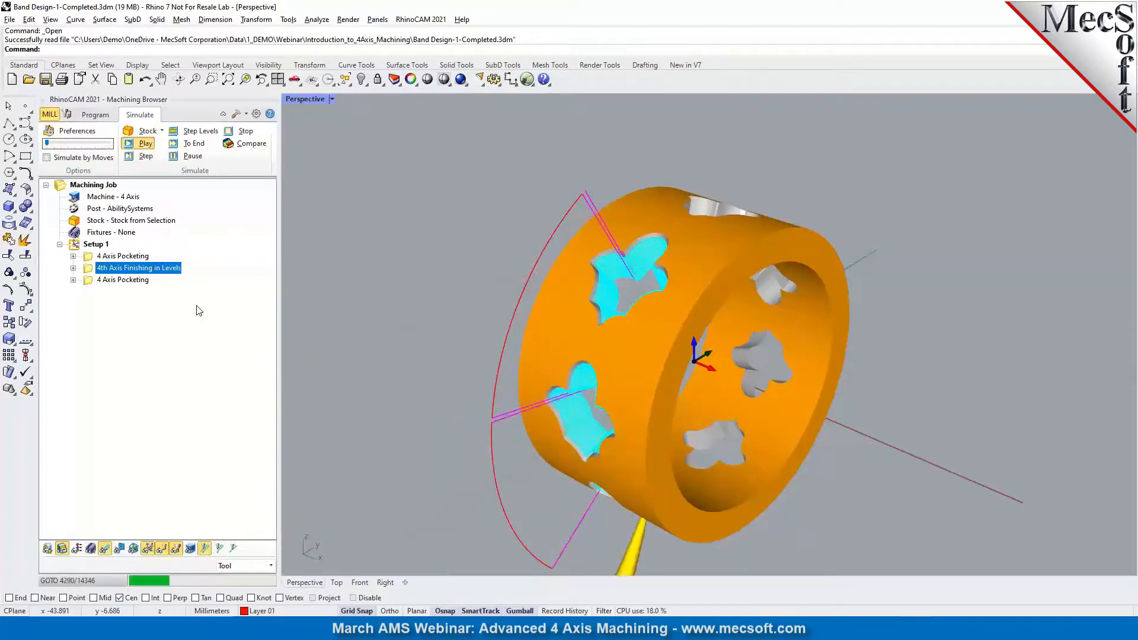
scroll(616, 237, "down", 2)
right_click_drag(613, 244, 596, 340)
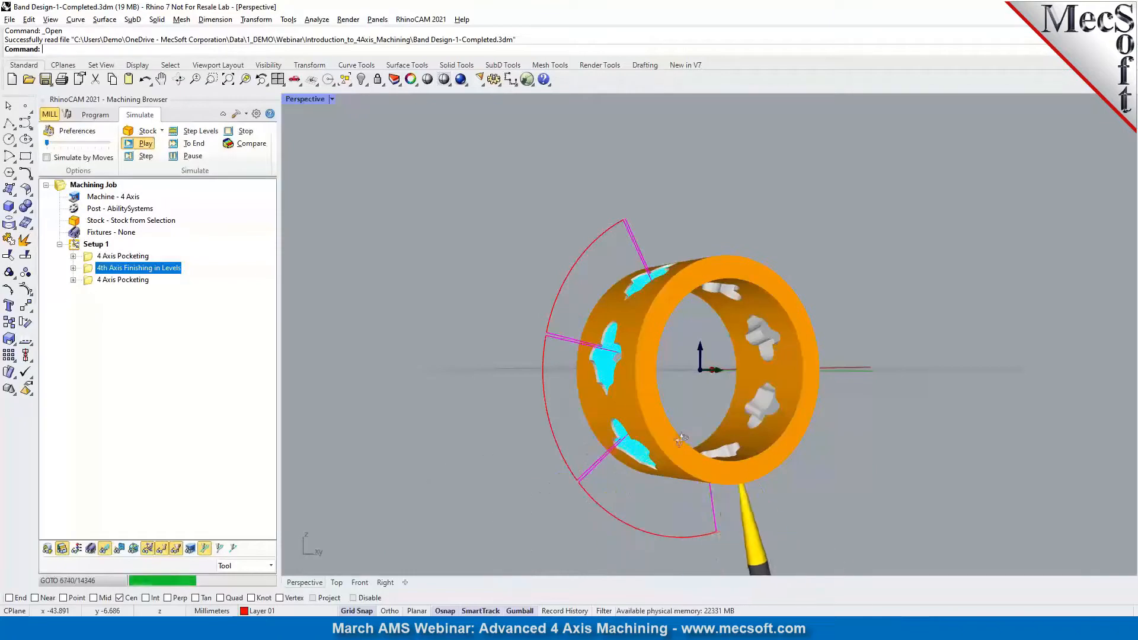
right_click_drag(677, 437, 650, 458)
scroll(803, 445, "up", 6)
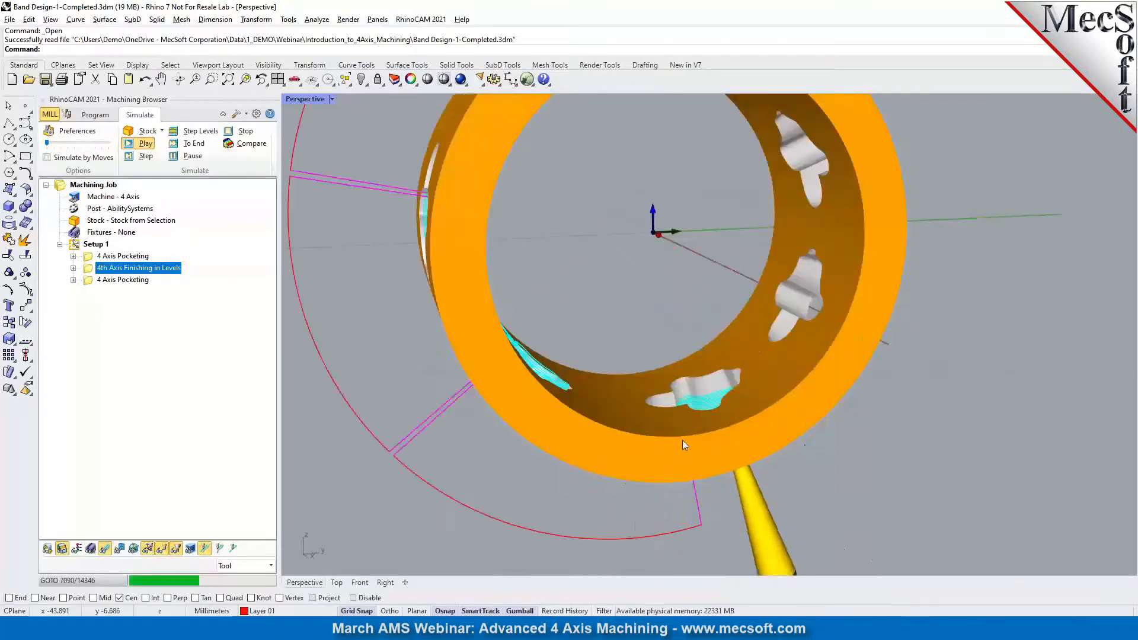
scroll(652, 421, "down", 5)
right_click_drag(641, 411, 533, 395)
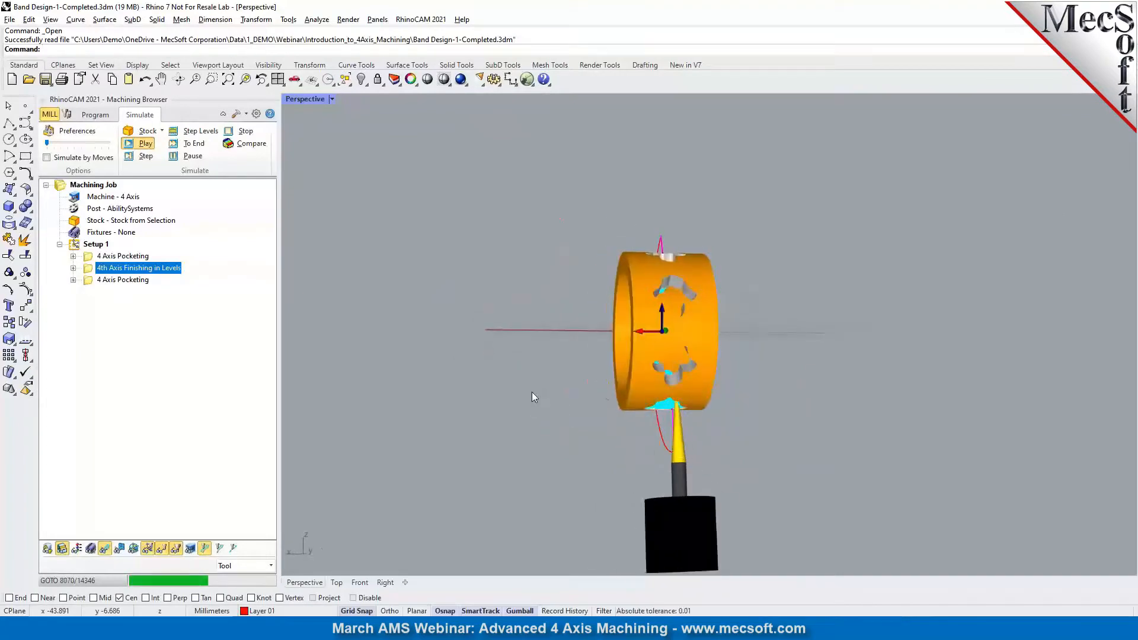
right_click_drag(531, 391, 634, 471)
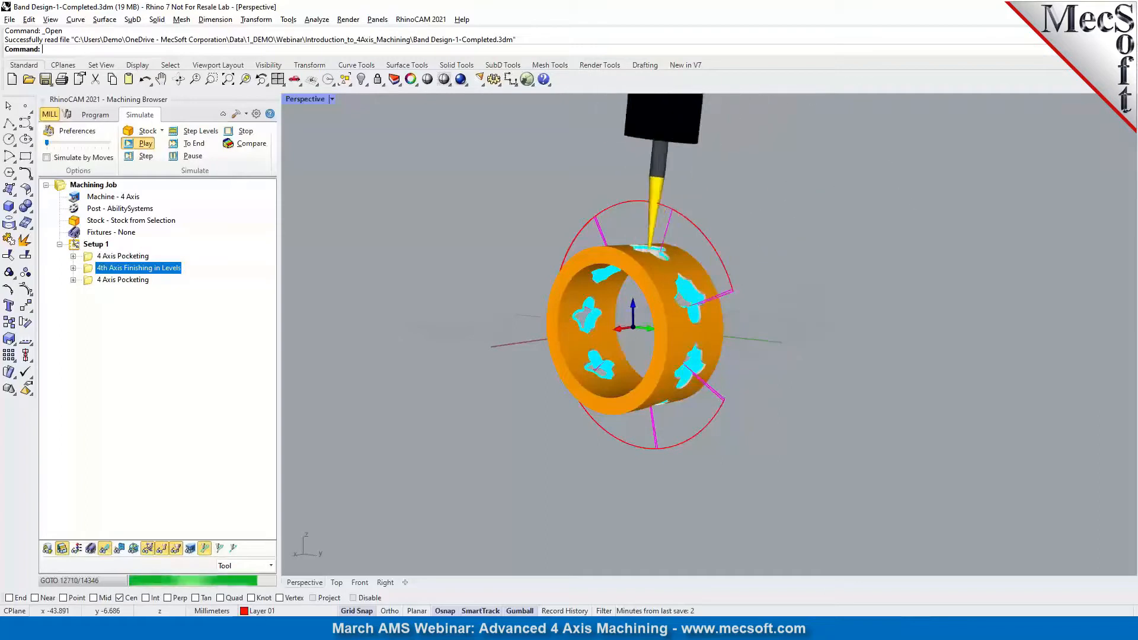
Inspect the simulated ring stock's finished cut-outs on the outer and inner faces from several angles.
right_click_drag(476, 486, 646, 500)
scroll(784, 307, "up", 4)
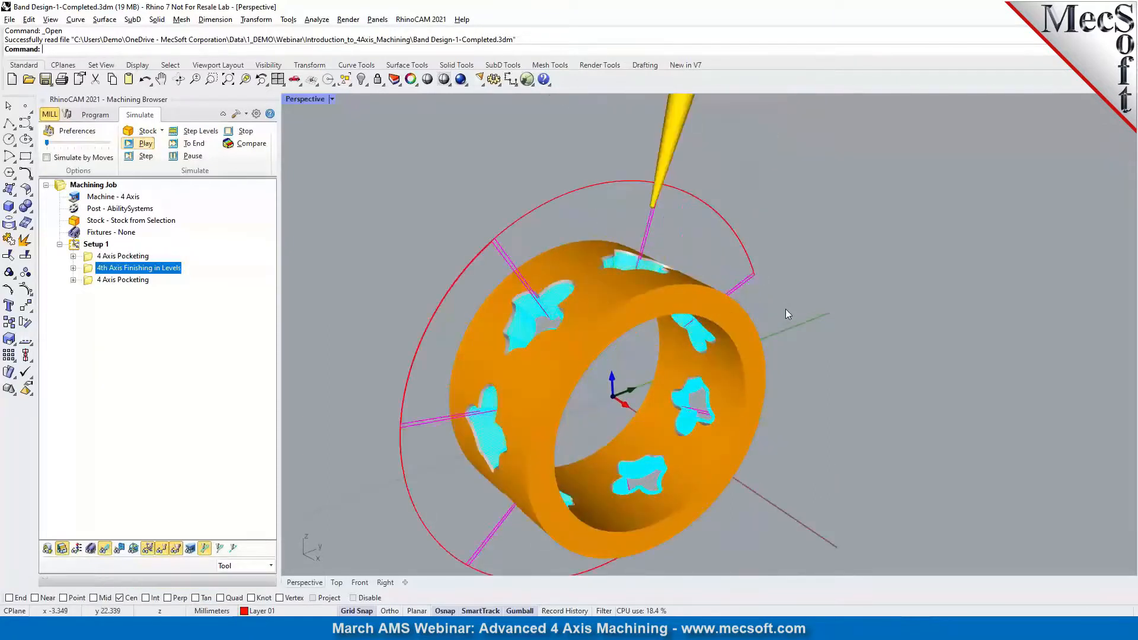
scroll(670, 237, "down", 3)
right_click_drag(766, 347, 807, 341)
scroll(807, 341, "up", 4)
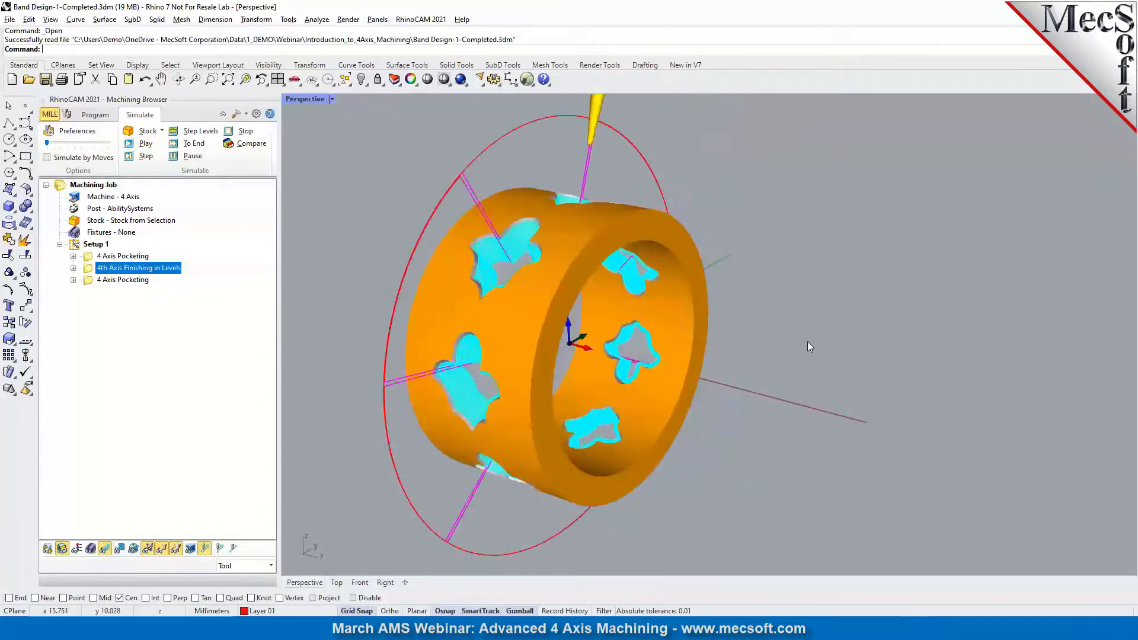
scroll(807, 342, "down", 2)
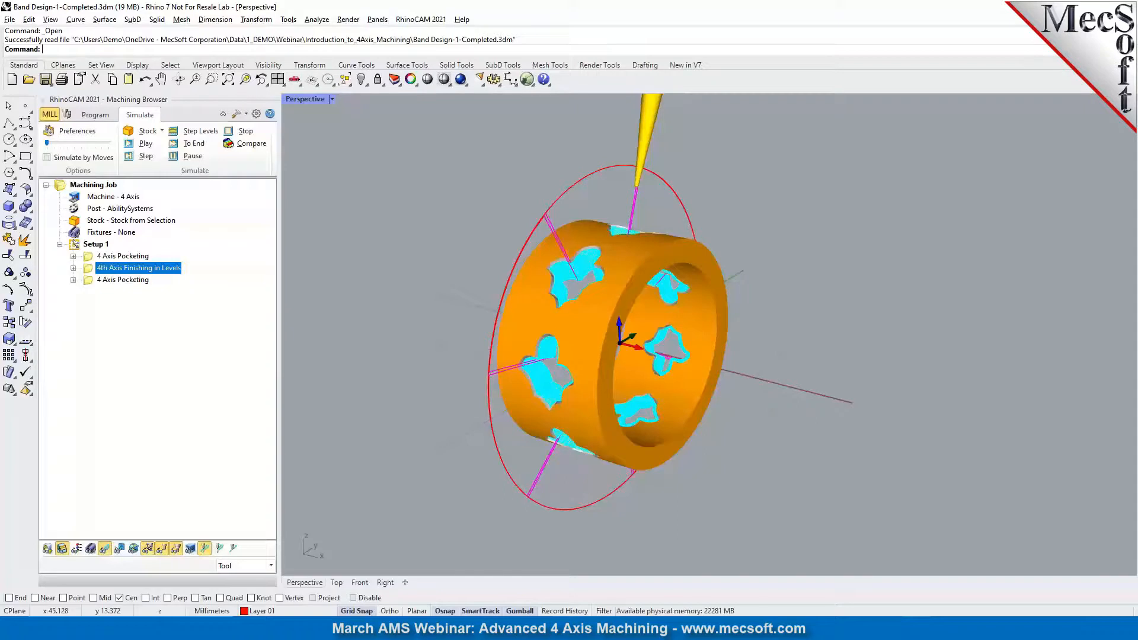
right_click_drag(556, 264, 548, 264)
scroll(590, 223, "up", 3)
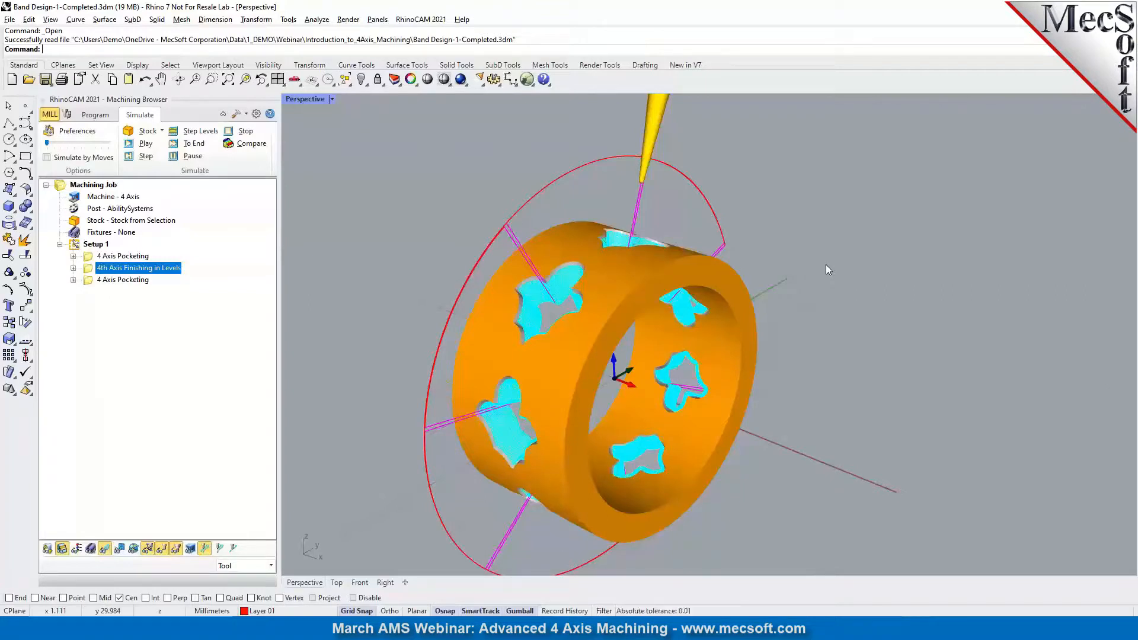
Review the feeds and speeds of the ring band's 4th Axis Finishing in Levels operation and close it without changes.
left_click(95, 116)
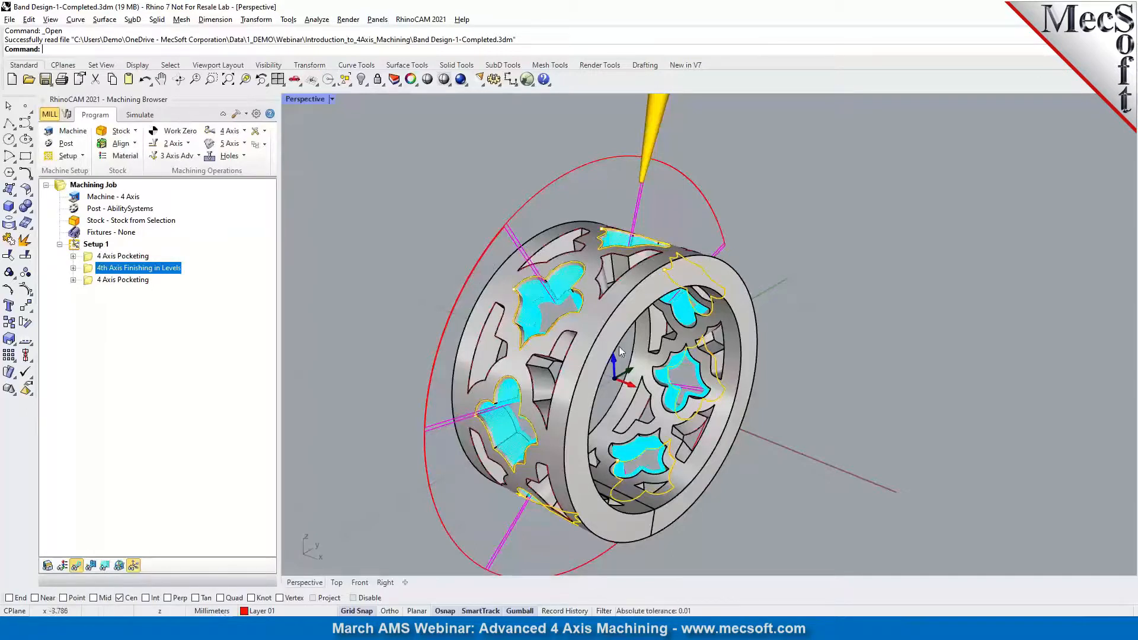
double_click(94, 271)
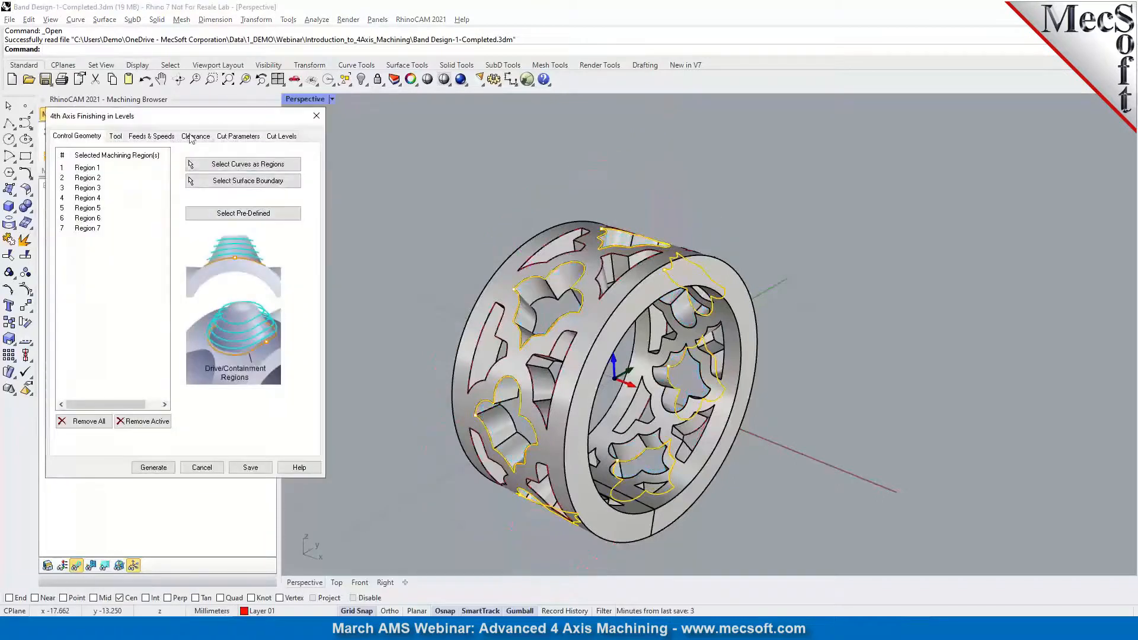
left_click(160, 137)
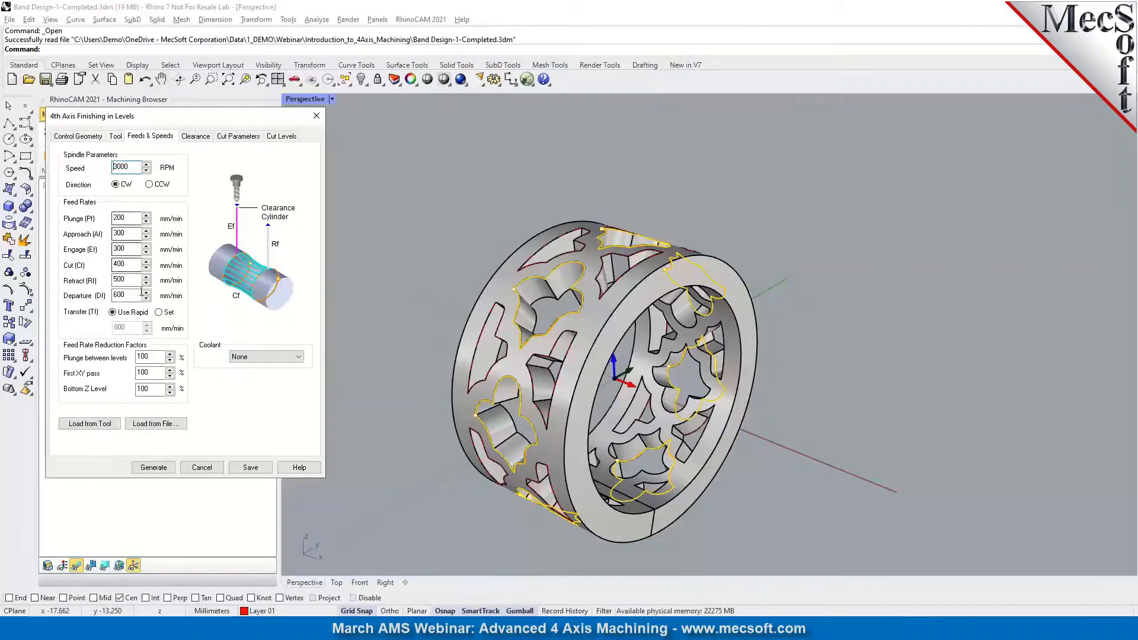
left_click(204, 468)
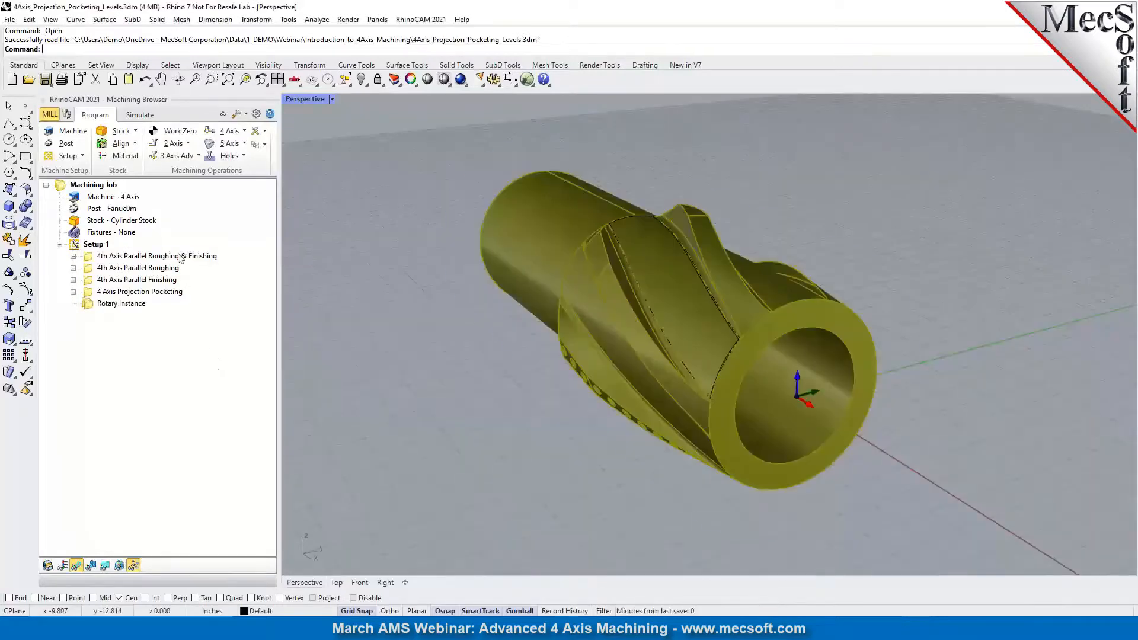
Review the feeds and speeds of the 4th Axis Parallel Roughing & Finishing operation in 4Axis_Projection_Pocketing_Levels.3dm, and close it without changes.
left_click(180, 256)
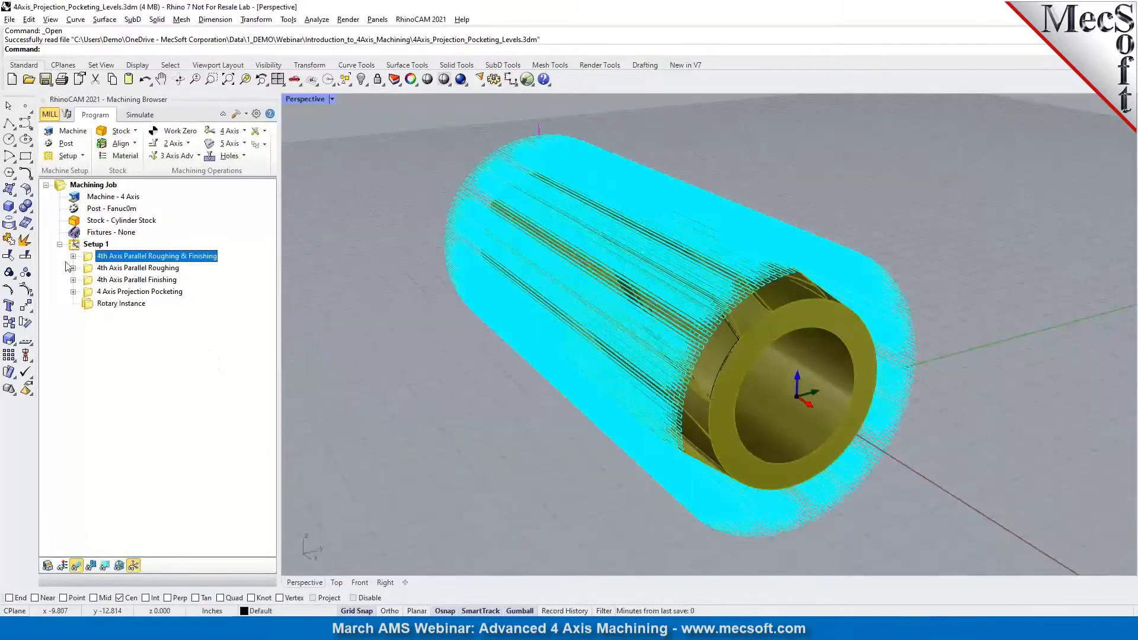
double_click(87, 261)
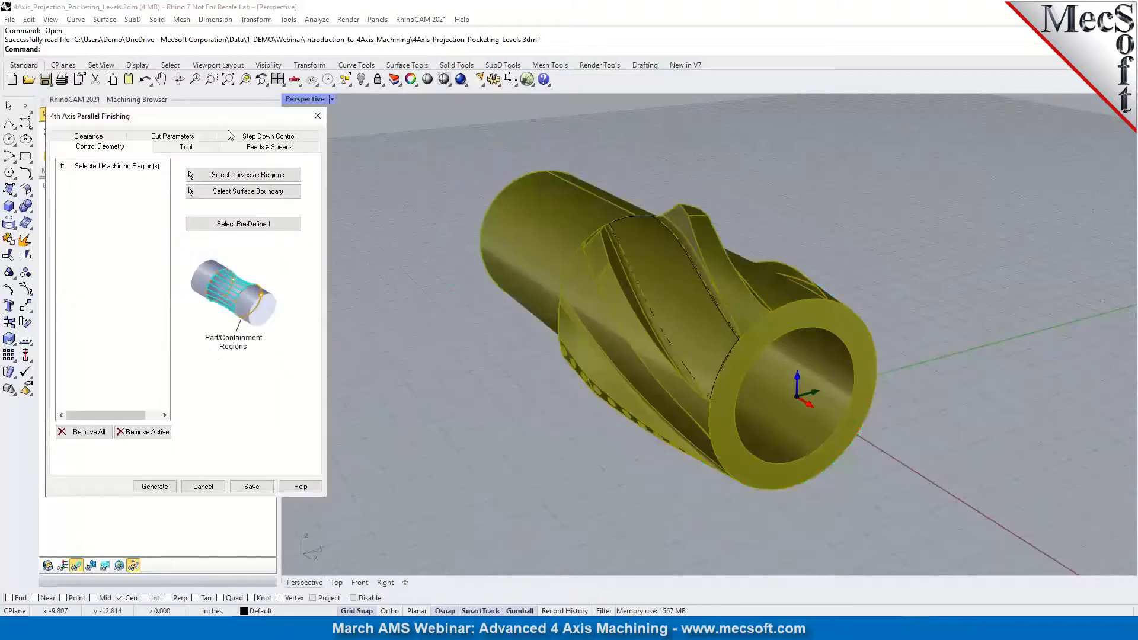
left_click(254, 149)
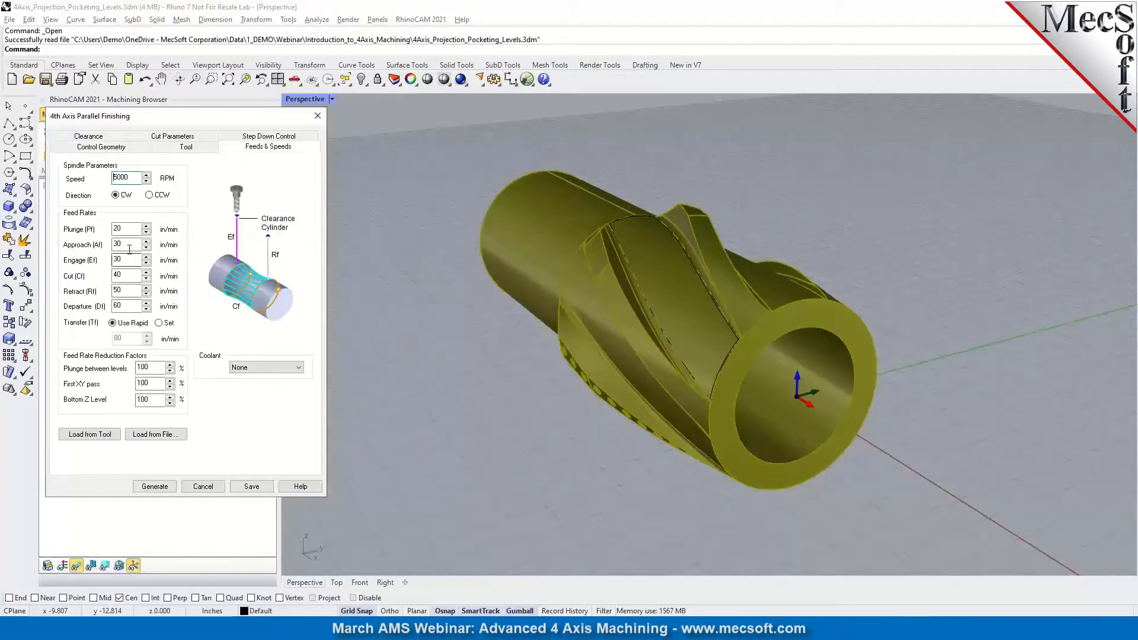
left_click(202, 487)
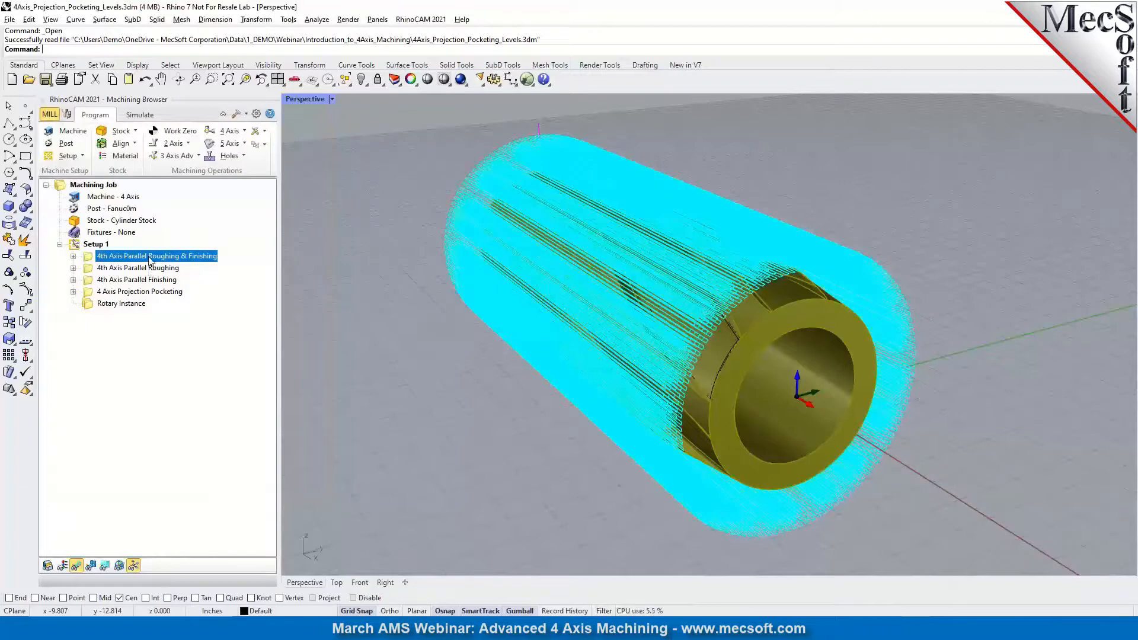
Post the 4th Axis Parallel Roughing & Finishing operation with the Fanuc0m post, look over the feed rates in the G-code, and close the file.
right_click(149, 257)
left_click(172, 283)
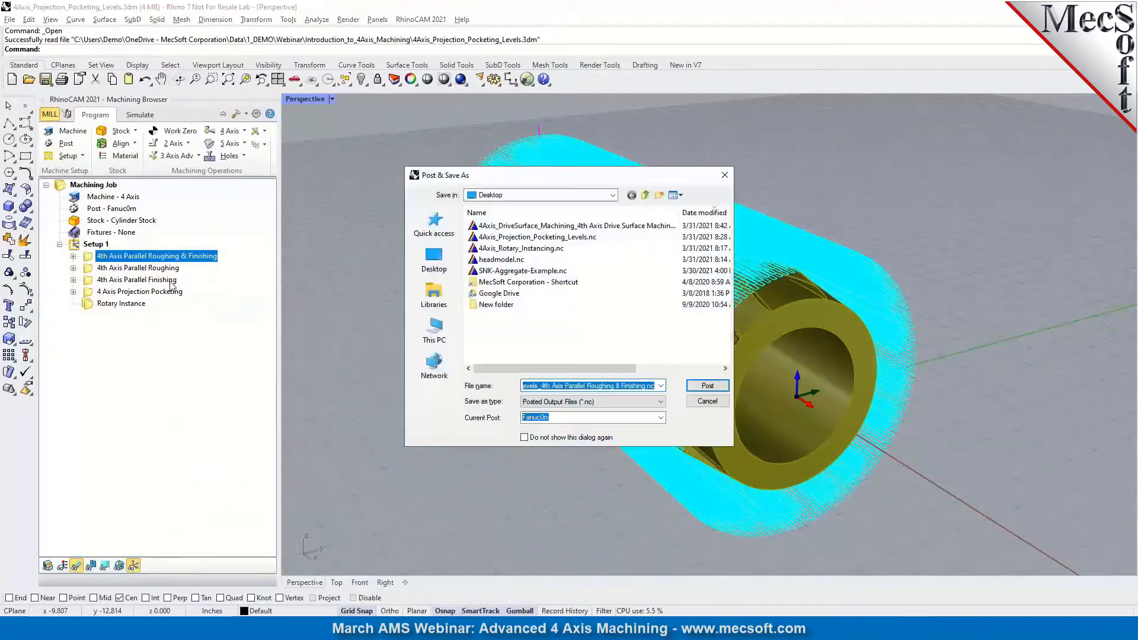
left_click(710, 386)
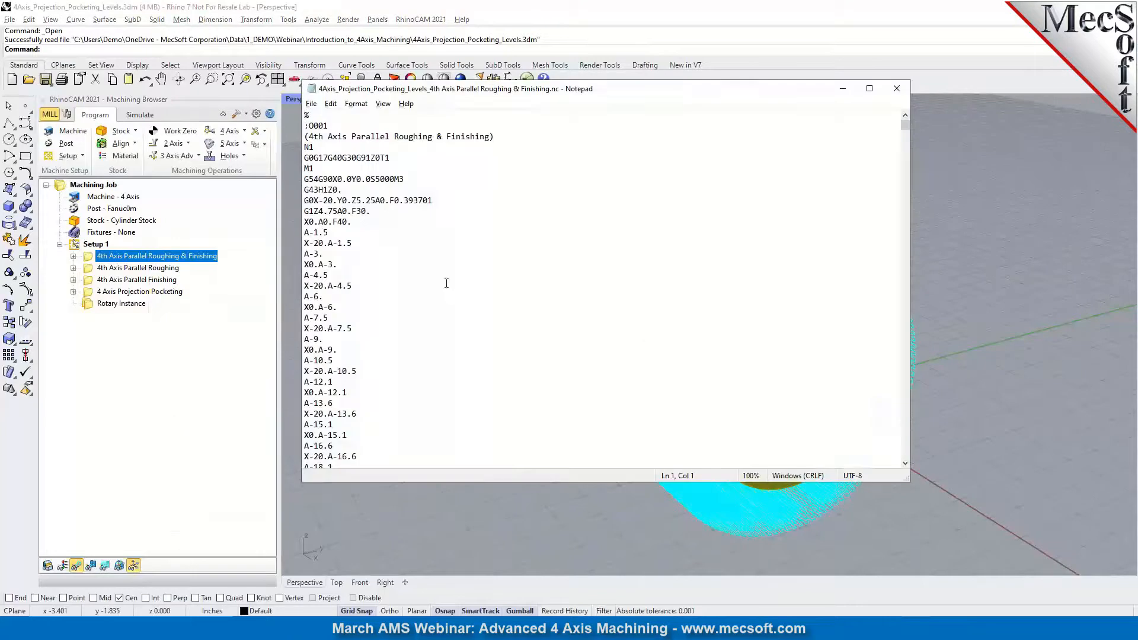
left_click_drag(359, 213, 364, 212)
left_click(407, 228)
left_click(897, 89)
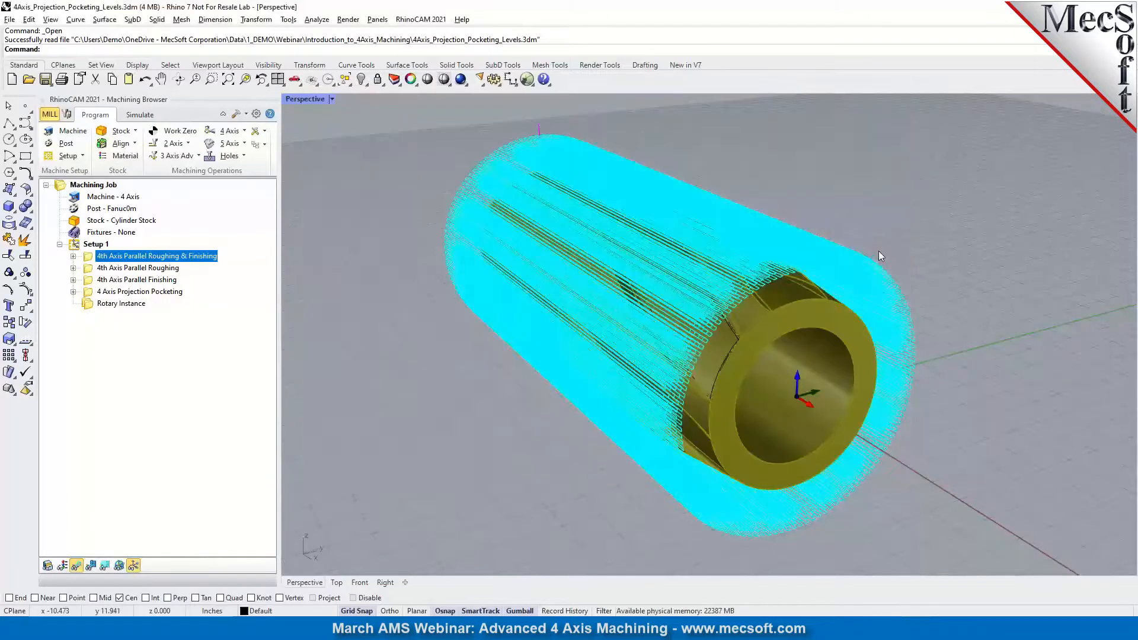
Enable inverse time feedrate output for 4 & 5 axis motions in the Fanuc0m post, with on code G93 and off code G94.
right_click_drag(661, 371, 662, 371)
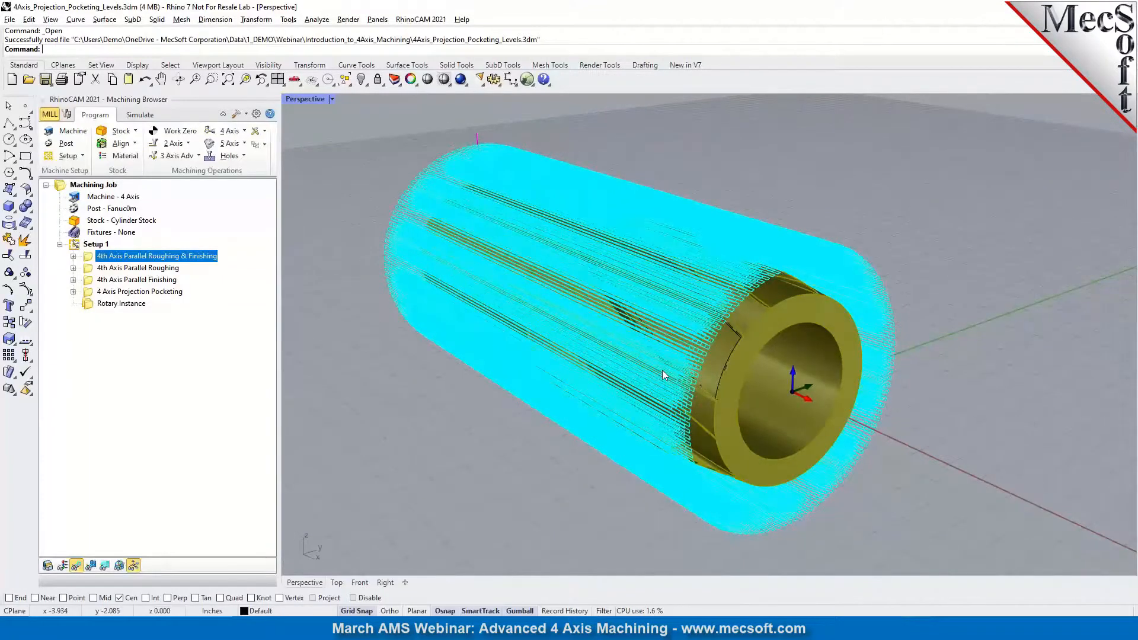
left_click(63, 144)
left_click(242, 201)
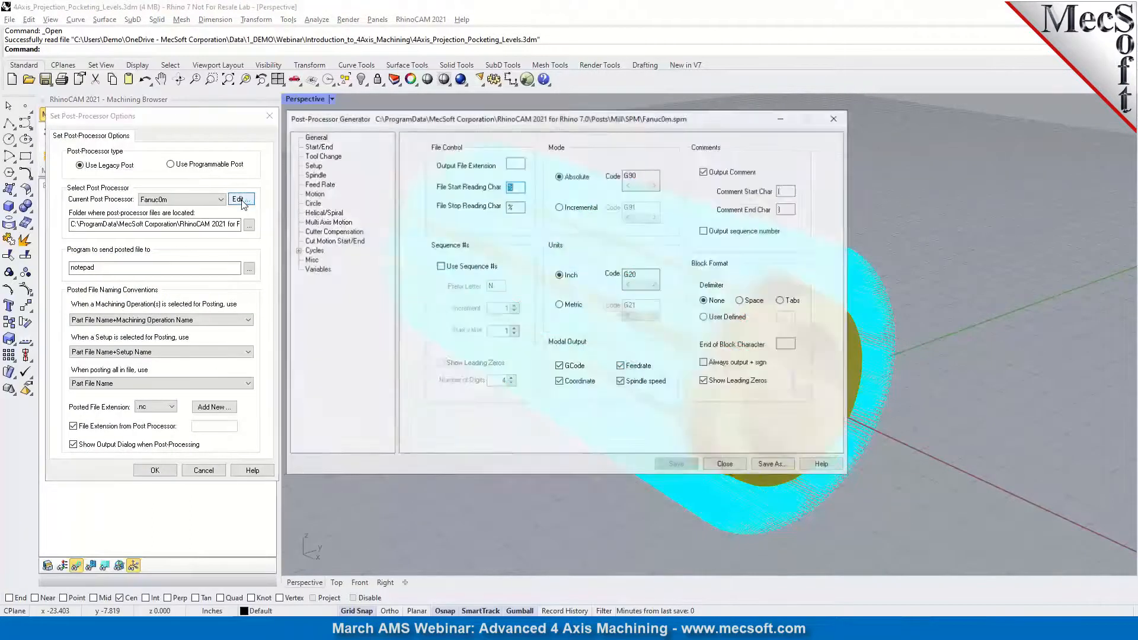
left_click(319, 184)
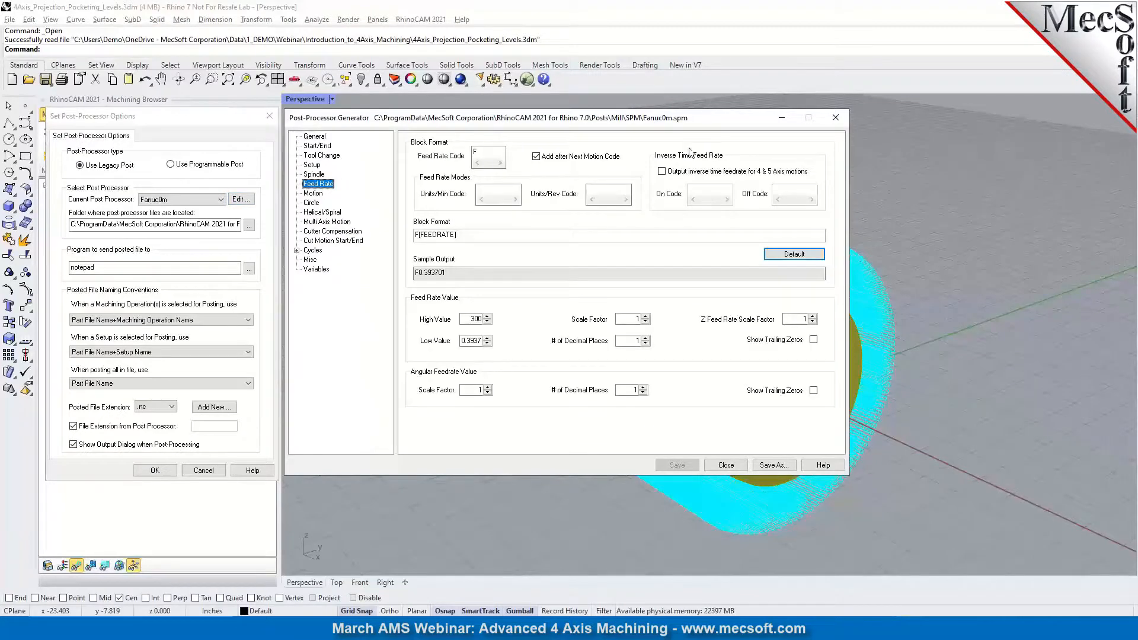
left_click(662, 171)
left_click(700, 190)
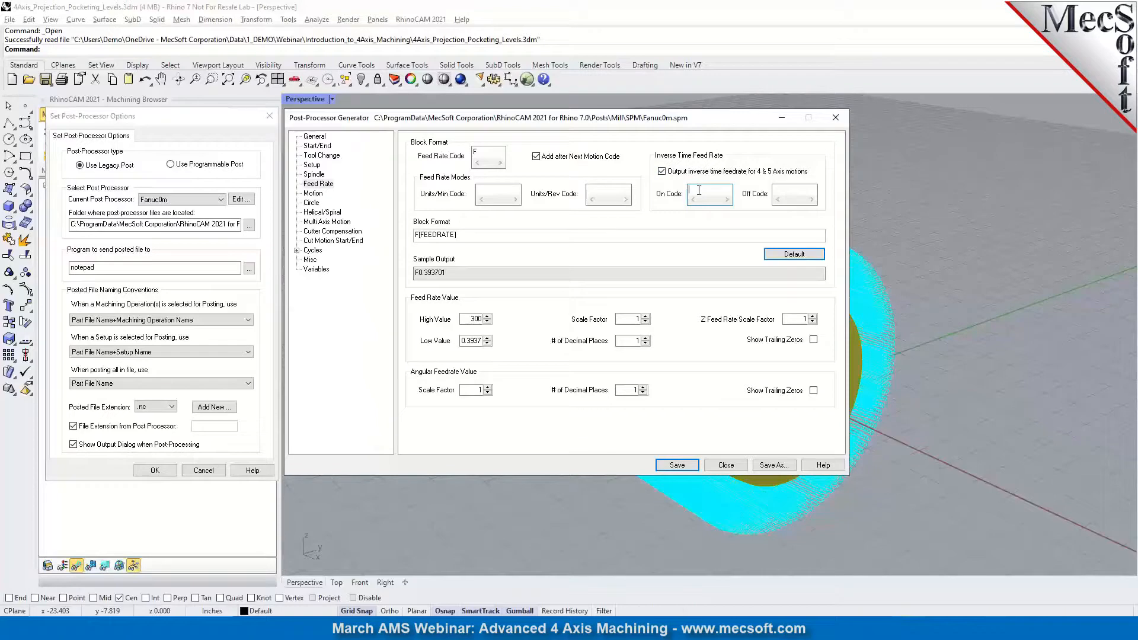
type("G93")
left_click(783, 190)
type("G94")
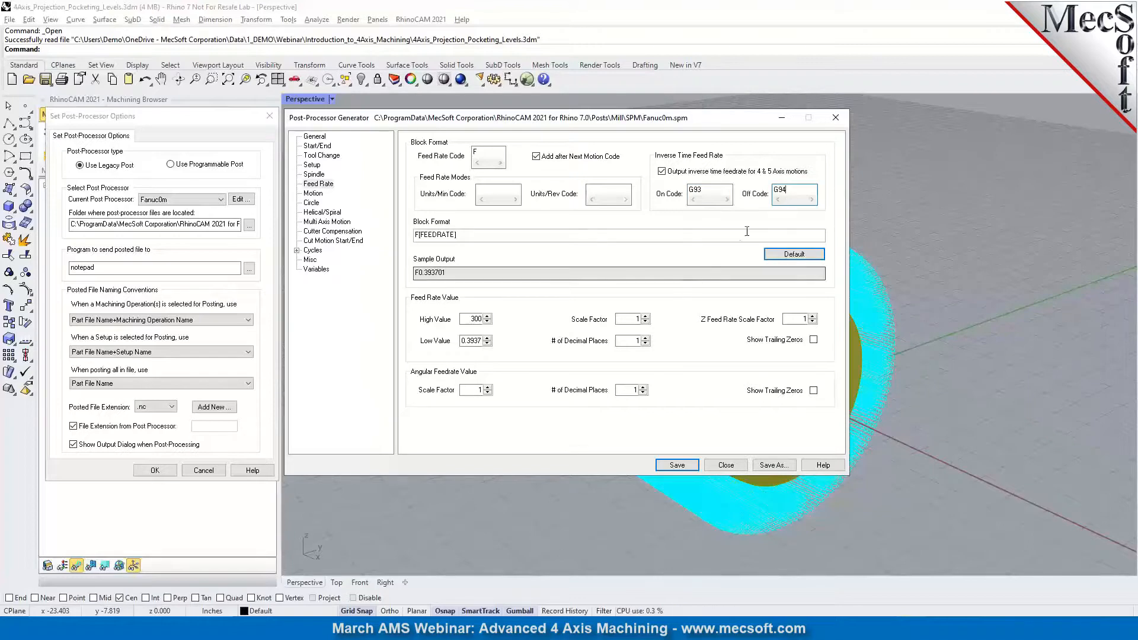
double_click(694, 190)
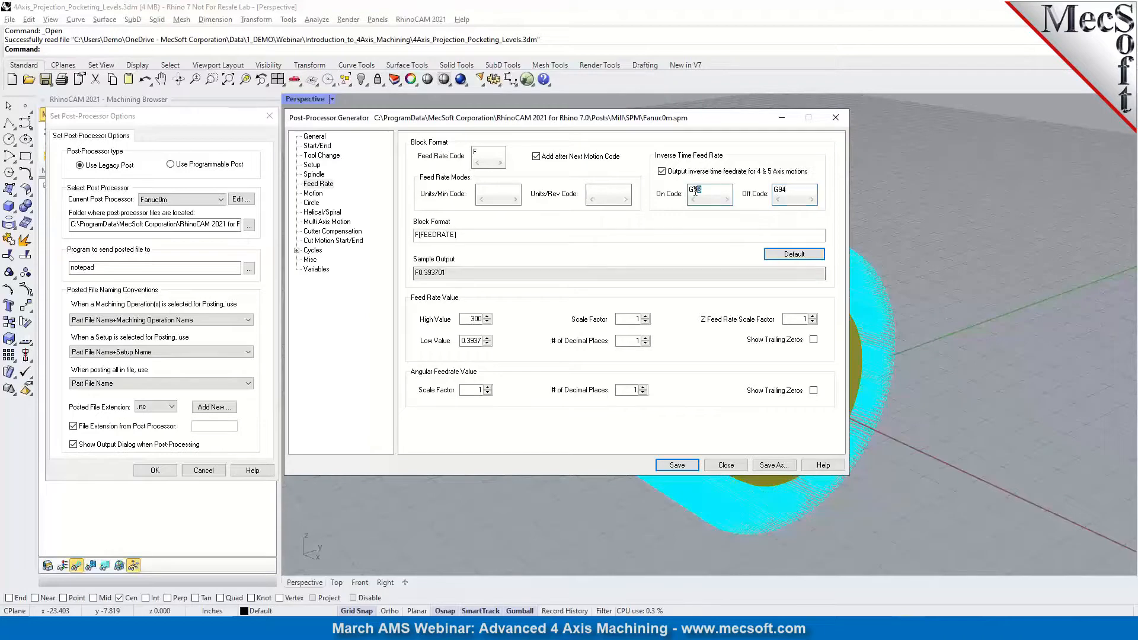
left_click(707, 190)
left_click(795, 189)
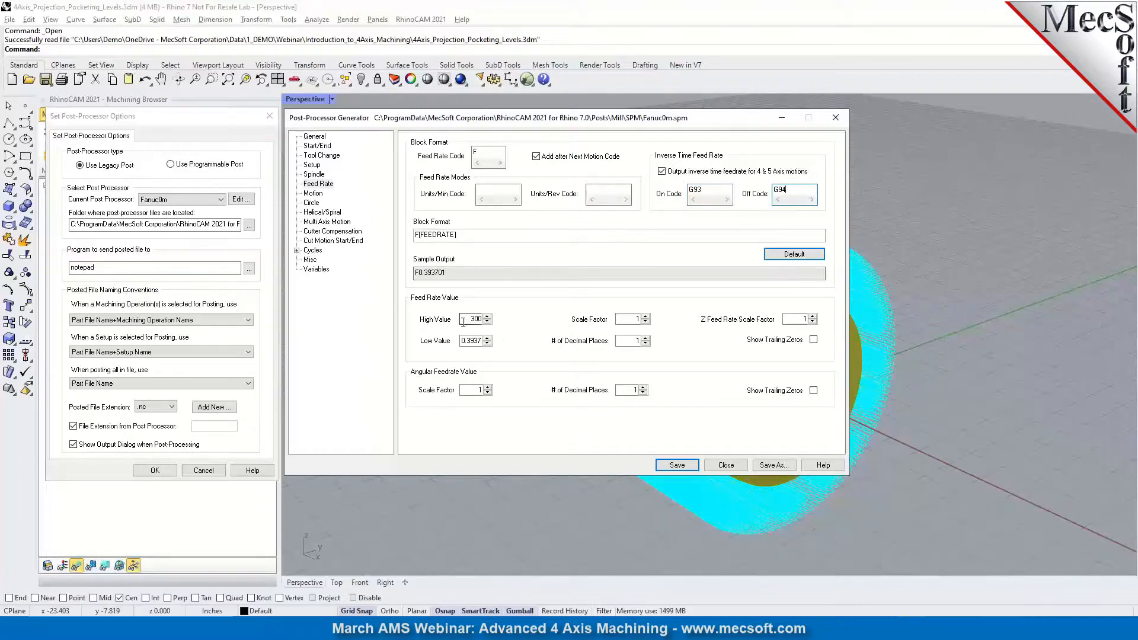
Set the post's feed rate limits to a low value of 0 and a high value of 30000, then save the post and accept its options.
double_click(482, 321)
left_click(476, 320)
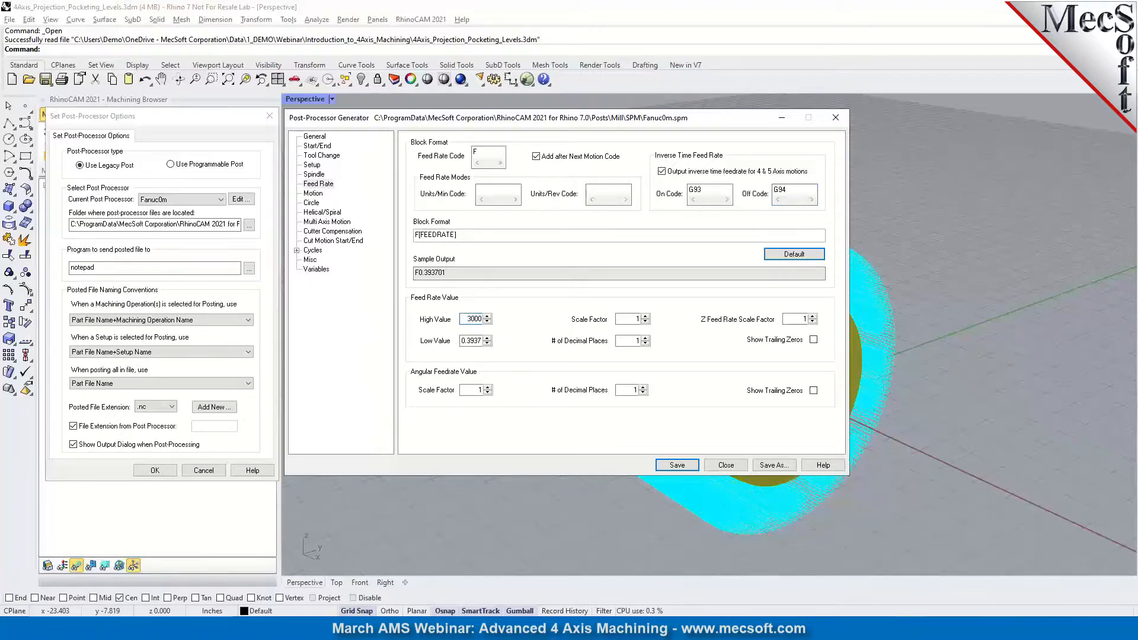
double_click(474, 340)
type("0")
double_click(476, 321)
type("30000")
left_click(677, 464)
left_click(726, 465)
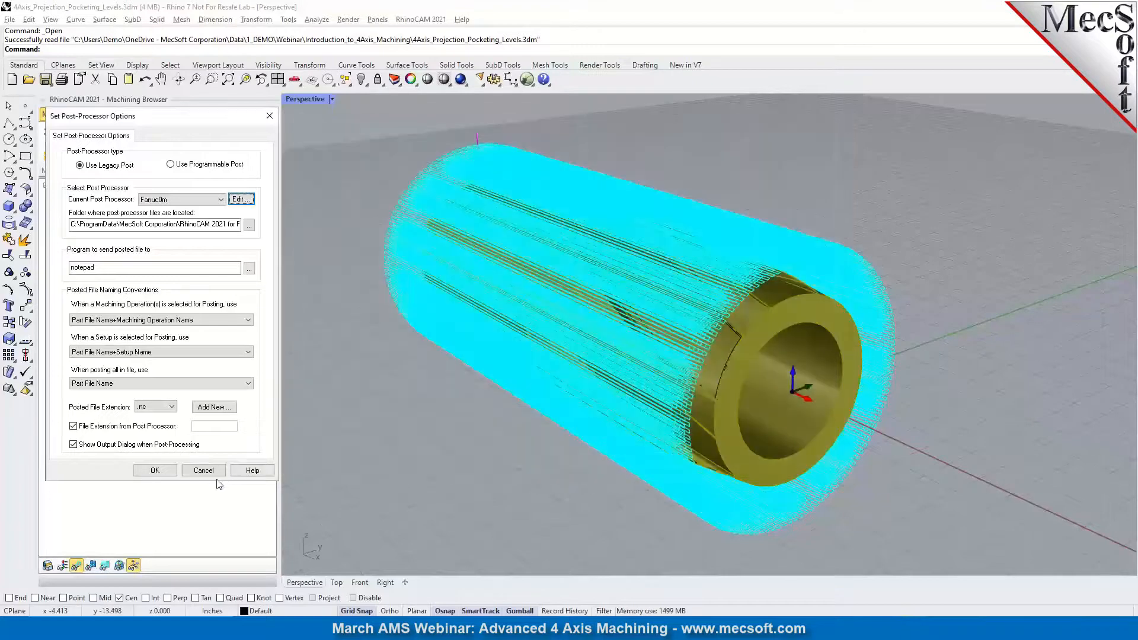
left_click(154, 471)
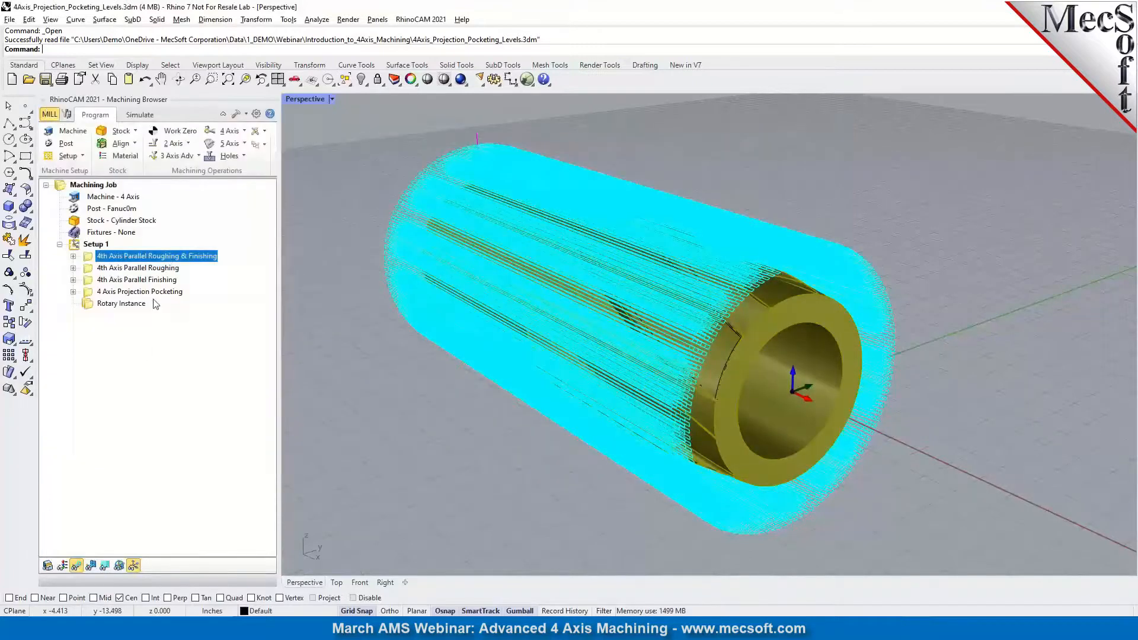
Post the 4th Axis Parallel Roughing & Finishing operation again with the edited Fanuc0m post, view the G-code and close it.
right_click(169, 256)
left_click(192, 281)
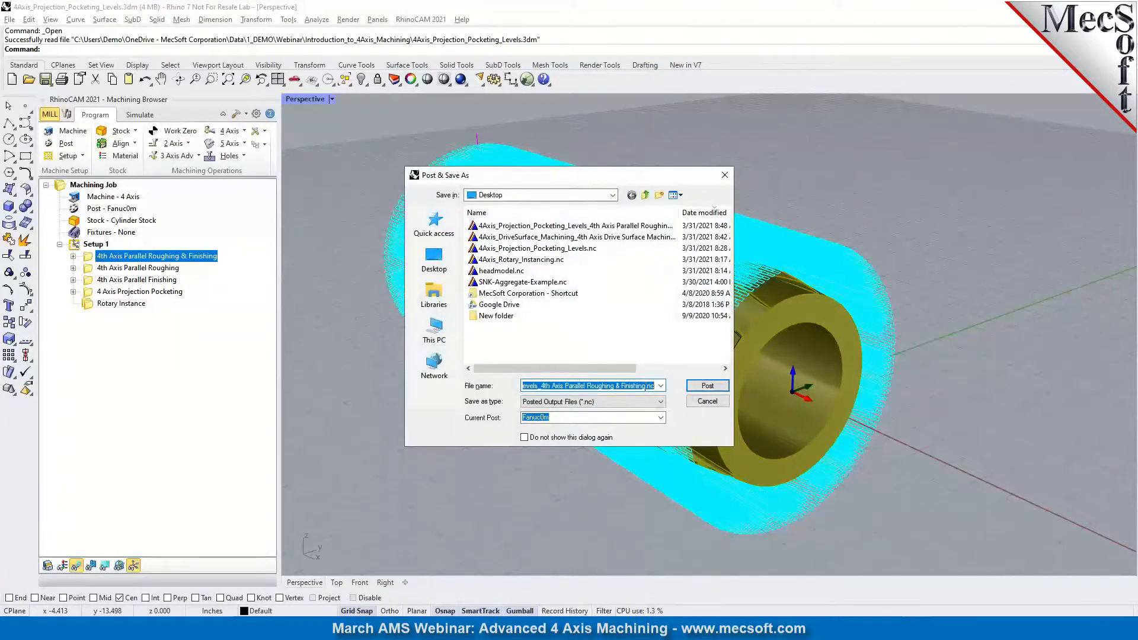
left_click(711, 386)
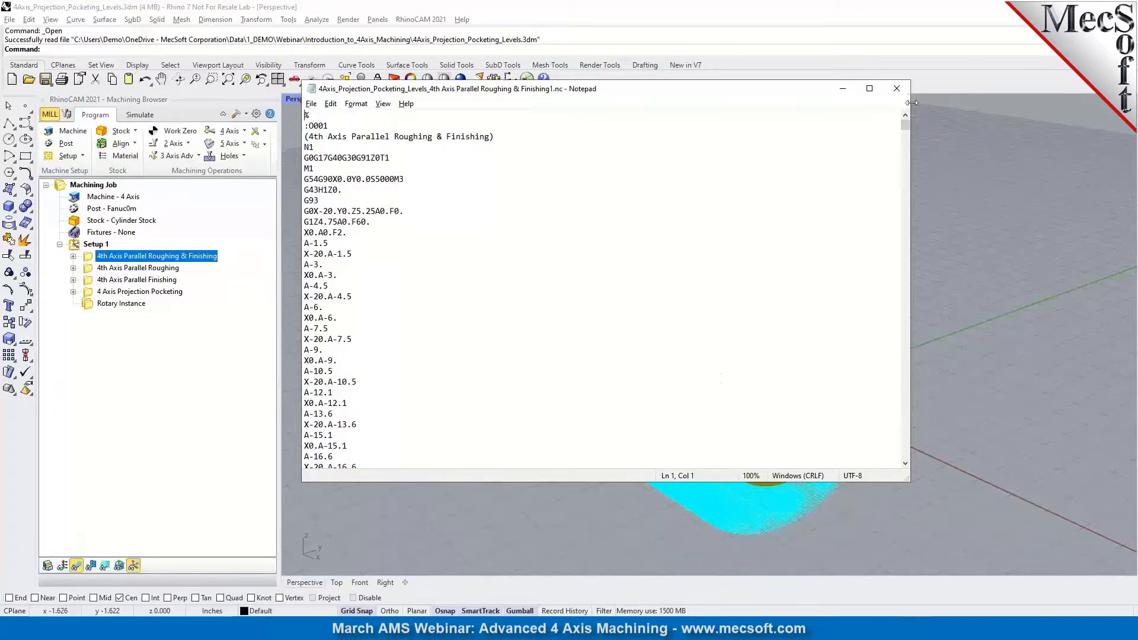
left_click(900, 89)
Regenerate the 4th Axis Parallel Roughing & Finishing operation, repost it over 4Axis_Projection_Pocketing_Levels_4th Axis Parallel Roughing & Finishing1.nc, and look through the code.
right_click(180, 257)
left_click(189, 267)
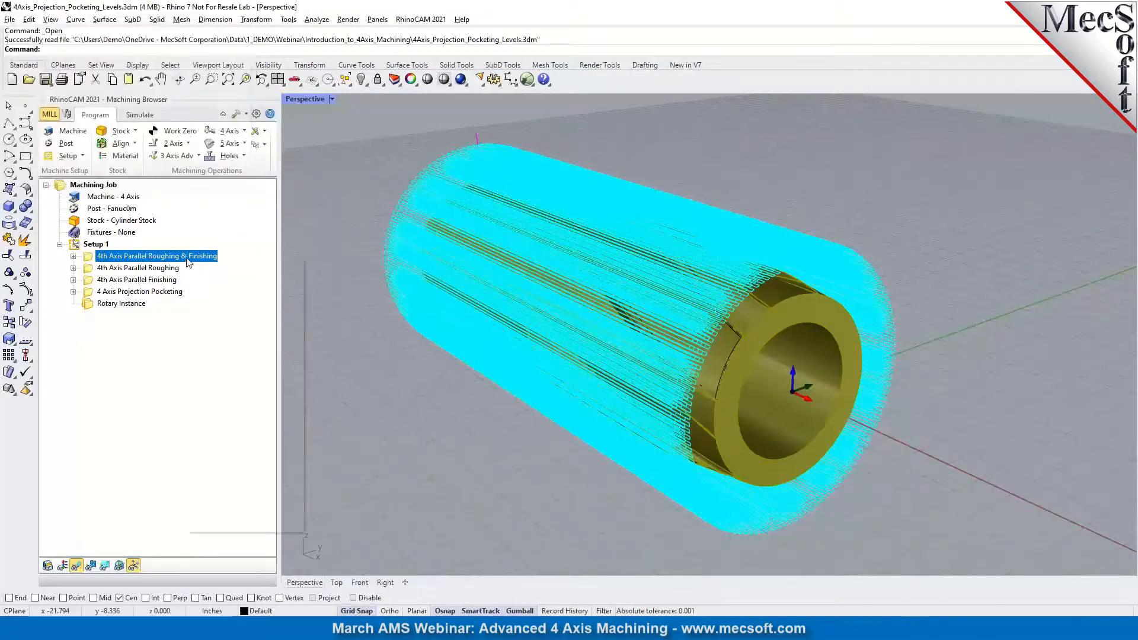
right_click(187, 258)
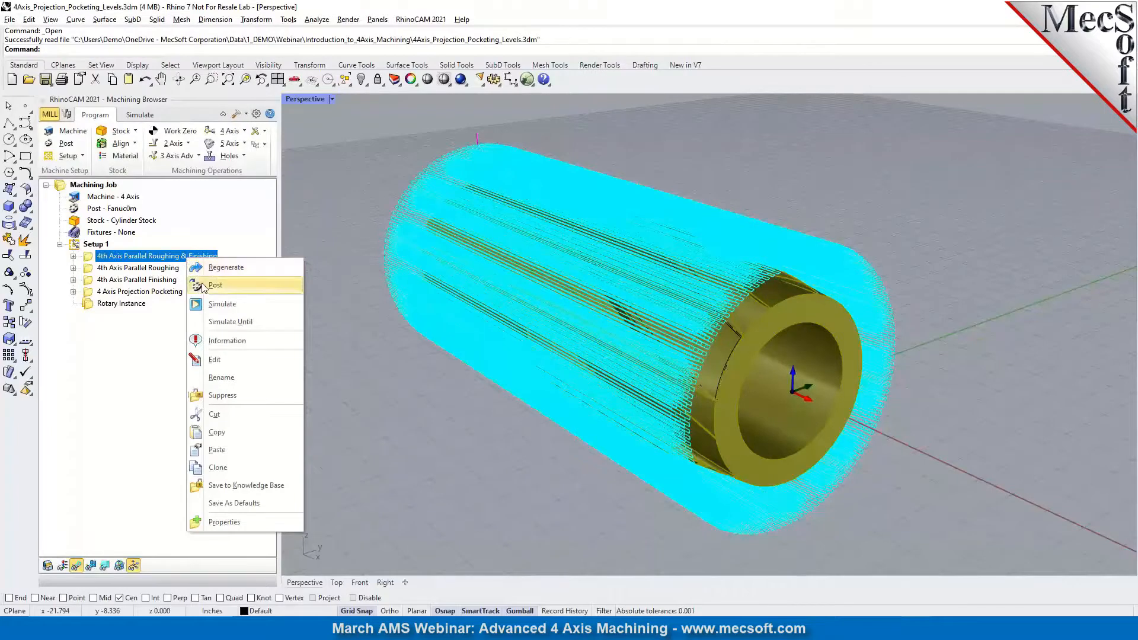
left_click(203, 286)
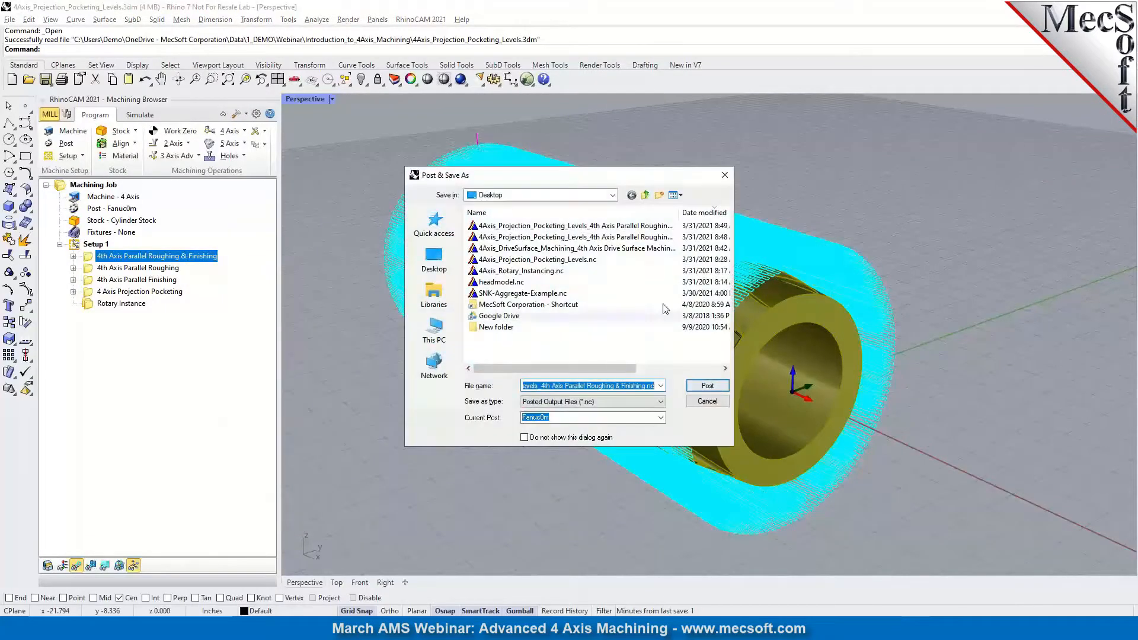
left_click(664, 225)
left_click(708, 386)
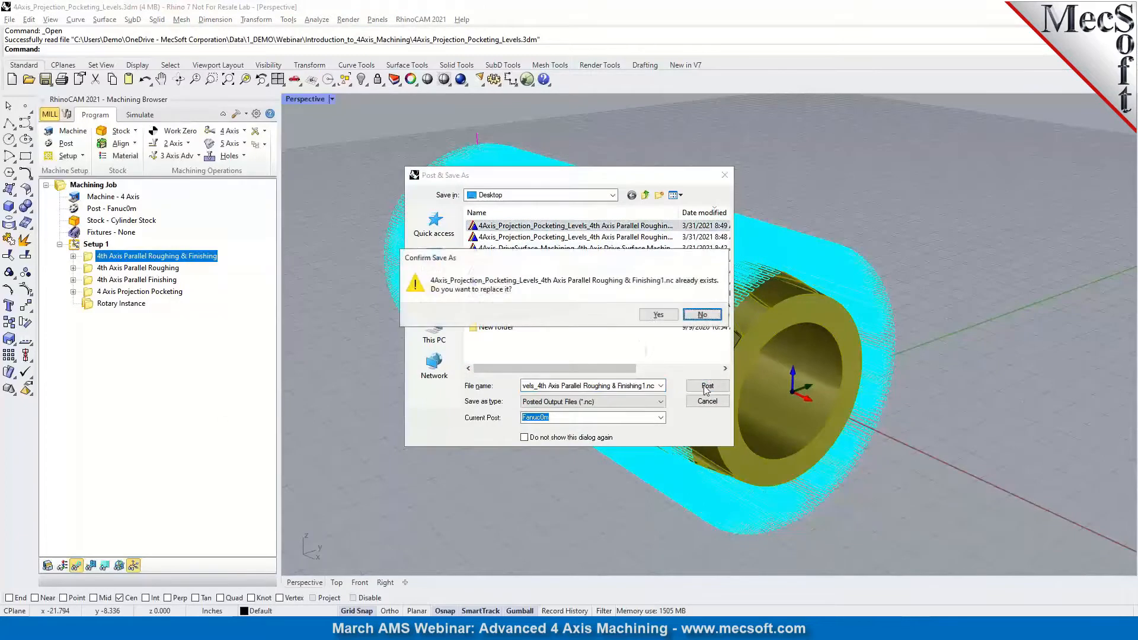
left_click(658, 314)
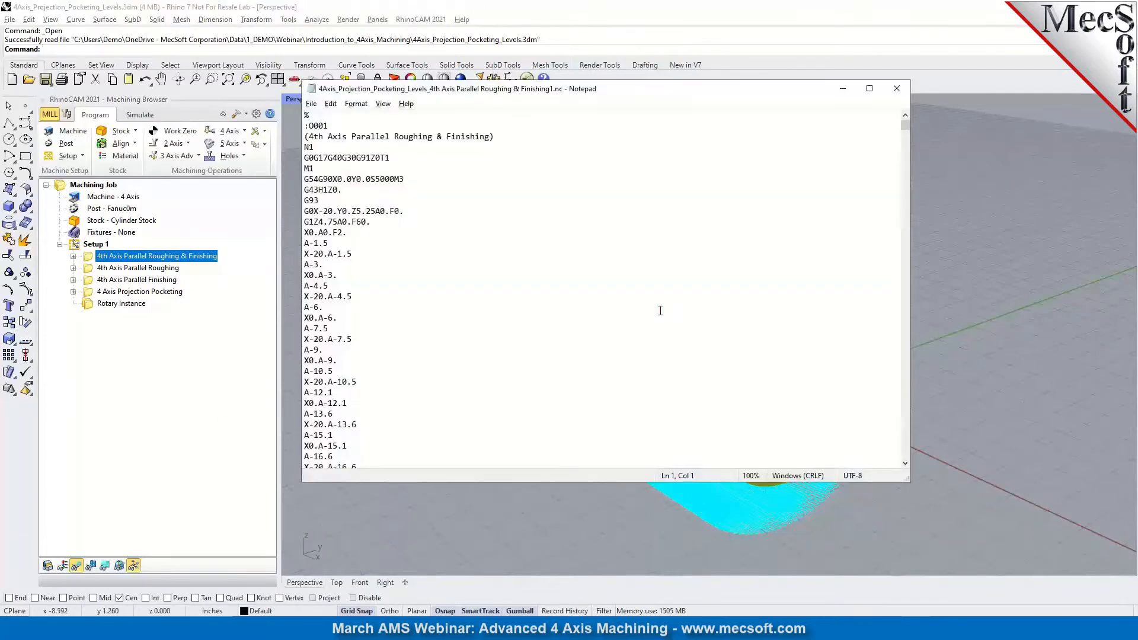
scroll(660, 310, "down", 13)
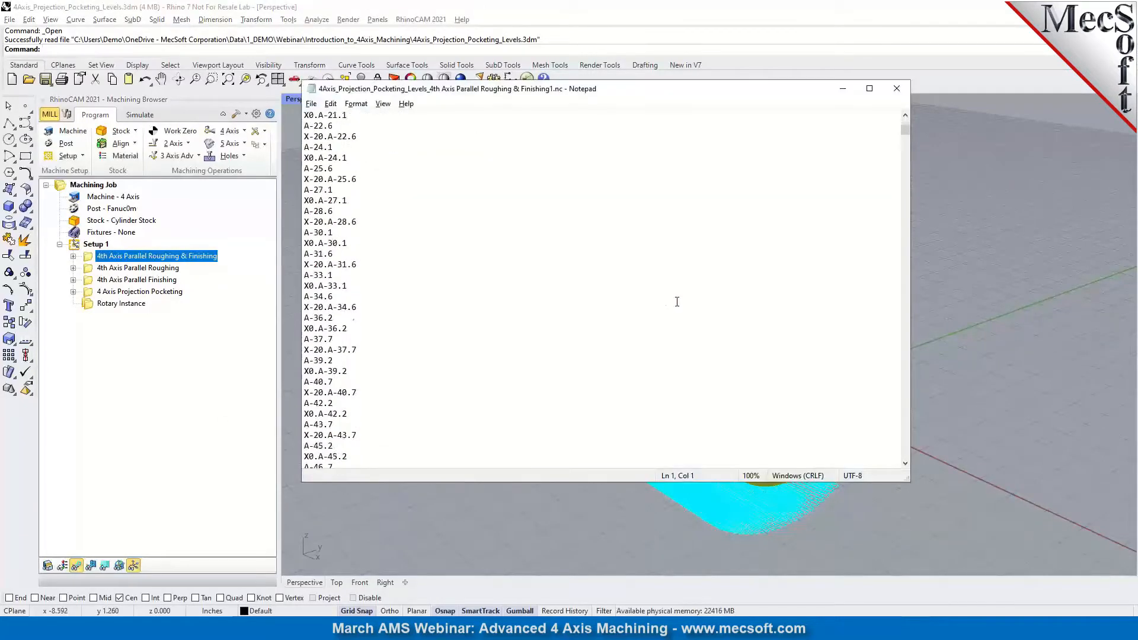
scroll(677, 302, "down", 5)
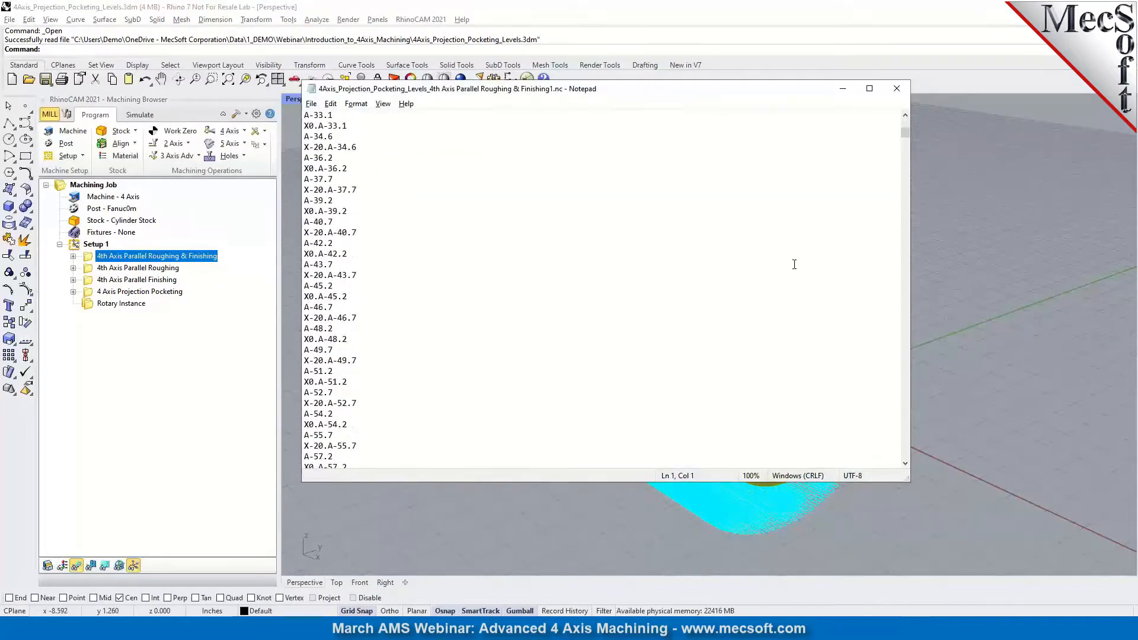
left_click(900, 90)
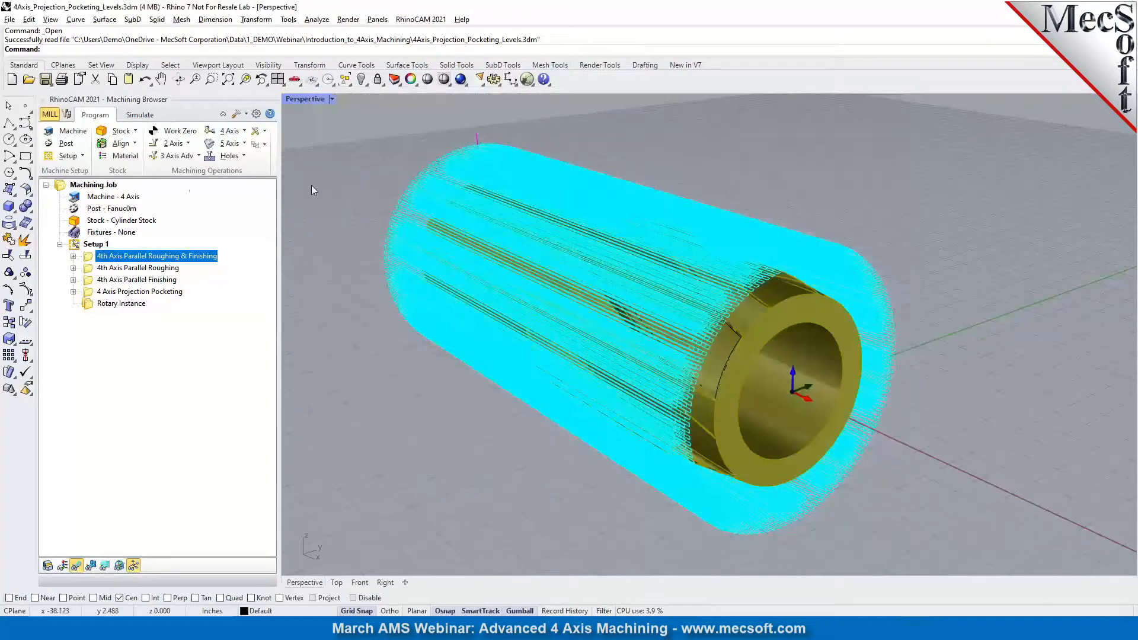
Review the inverse time feed rate codes and feed rate settings of the Fanuc0m post, and close it without changes.
left_click(51, 144)
left_click(240, 199)
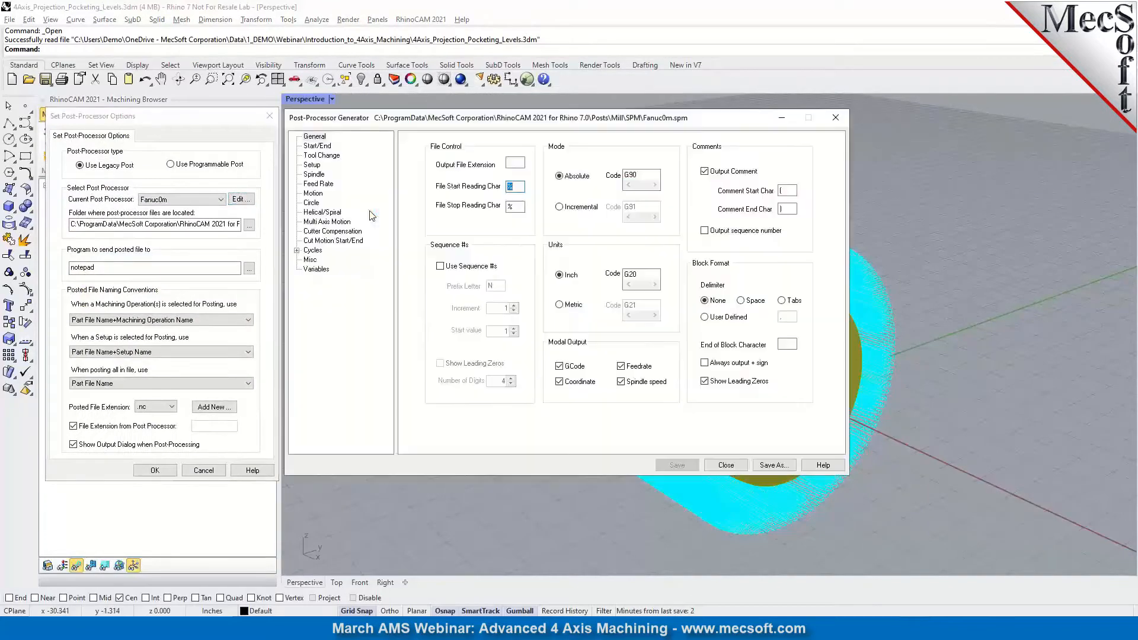
left_click(317, 185)
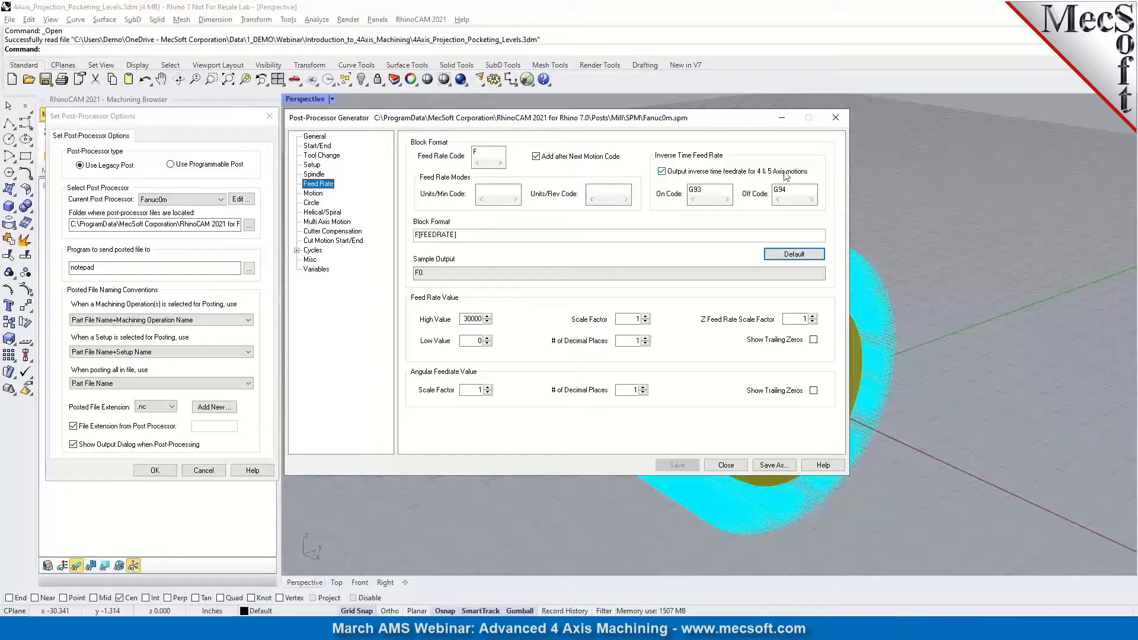
left_click_drag(714, 190, 682, 190)
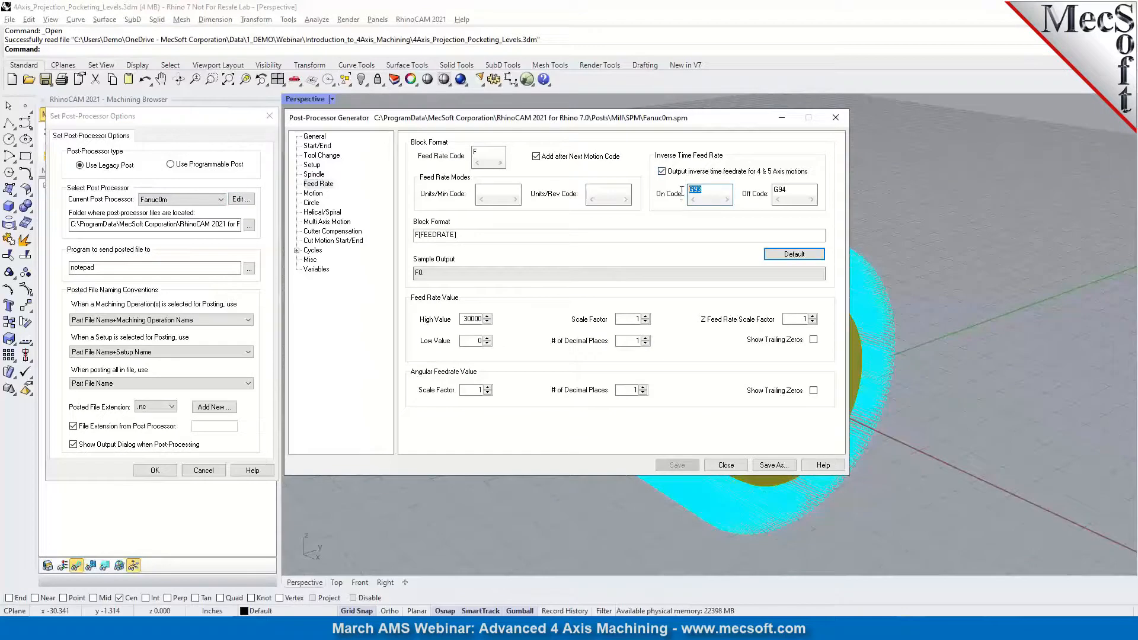
left_click(786, 188)
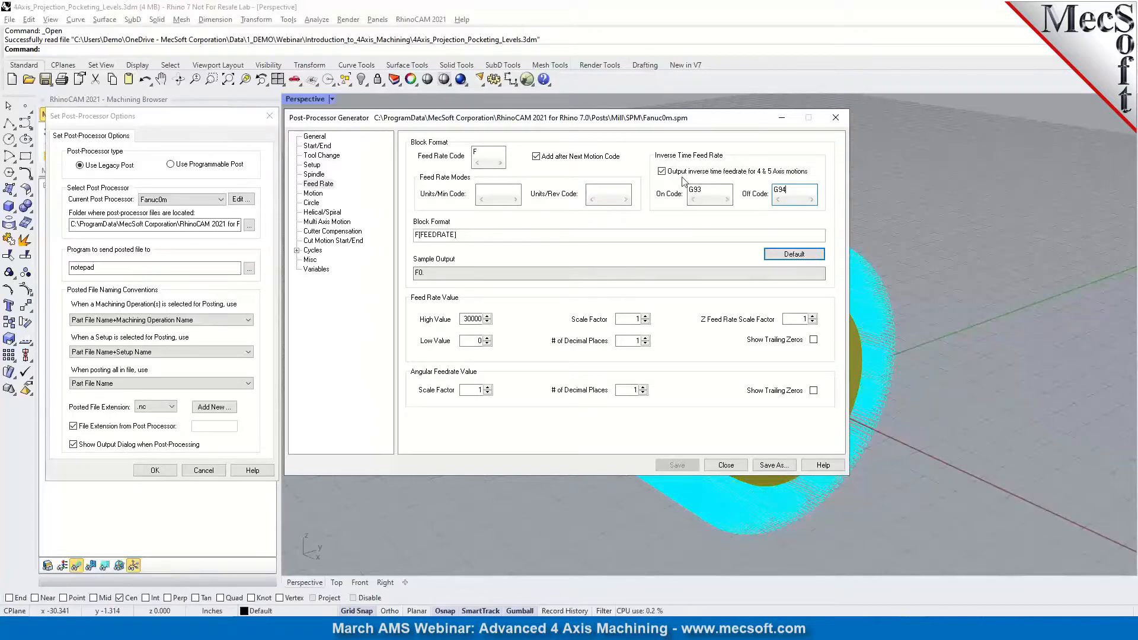
left_click(726, 468)
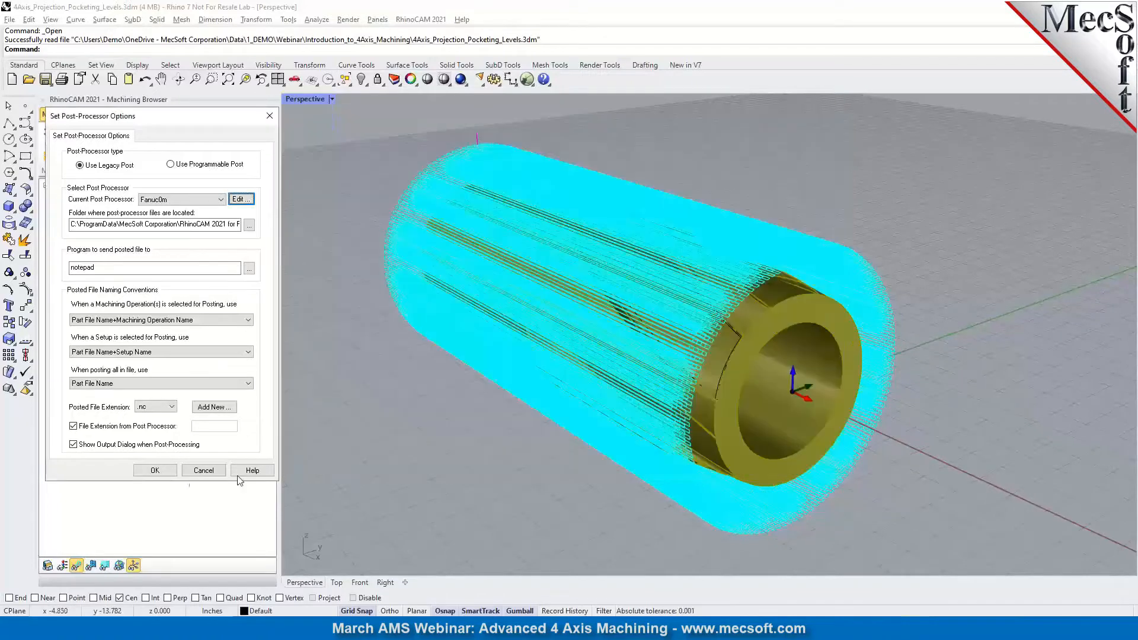
left_click(166, 473)
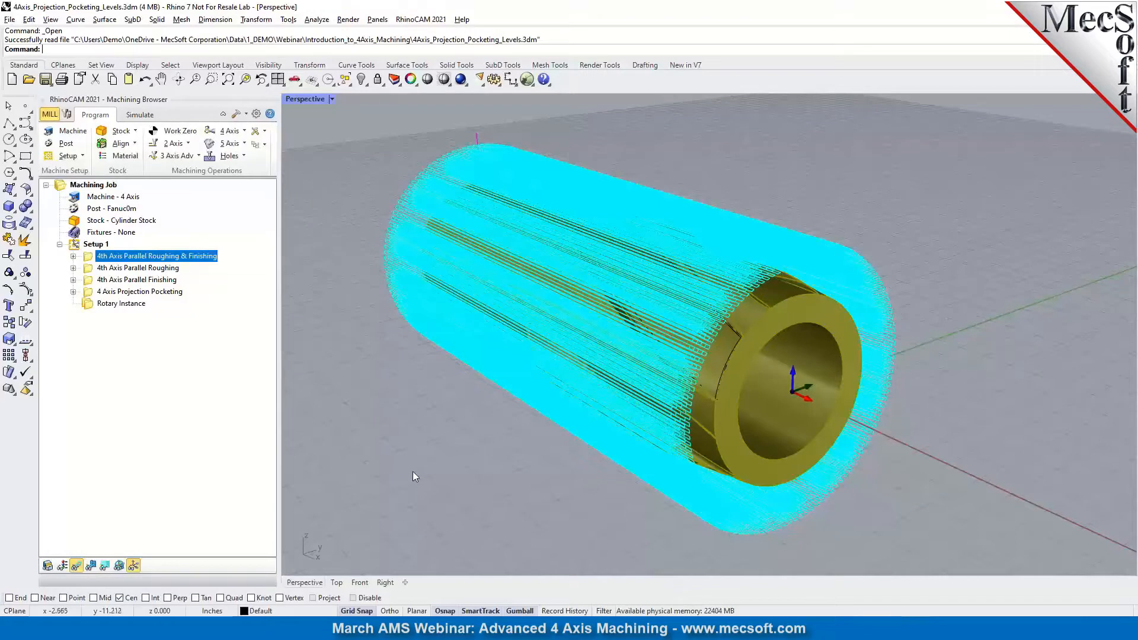
Review the 4-Axis Machining Operation Options and close them without changes.
left_click(244, 131)
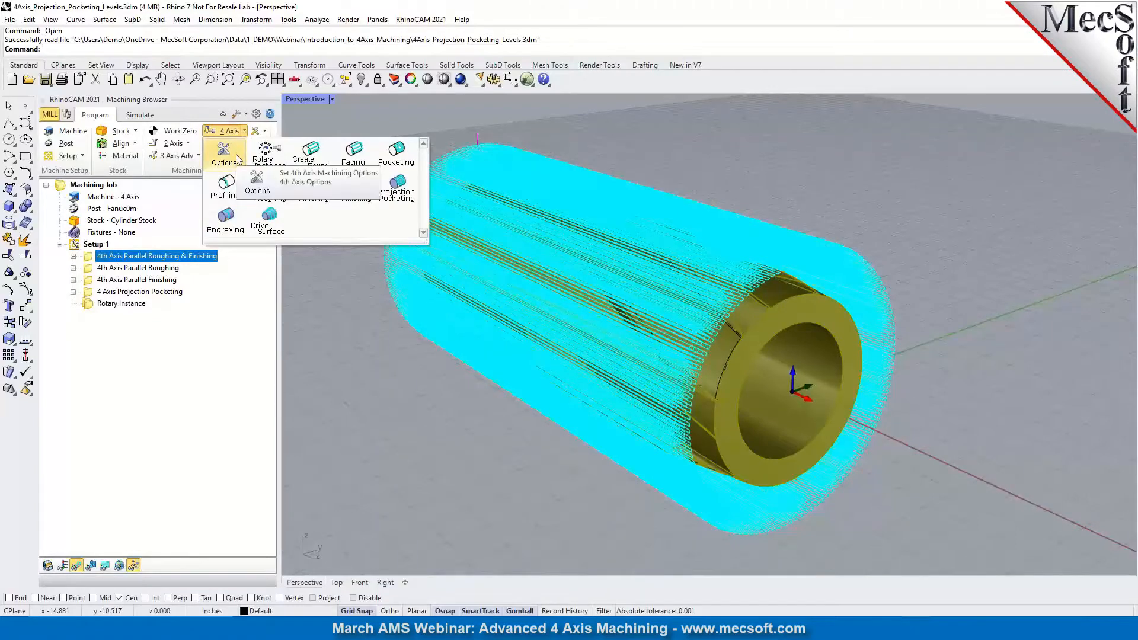
left_click(224, 153)
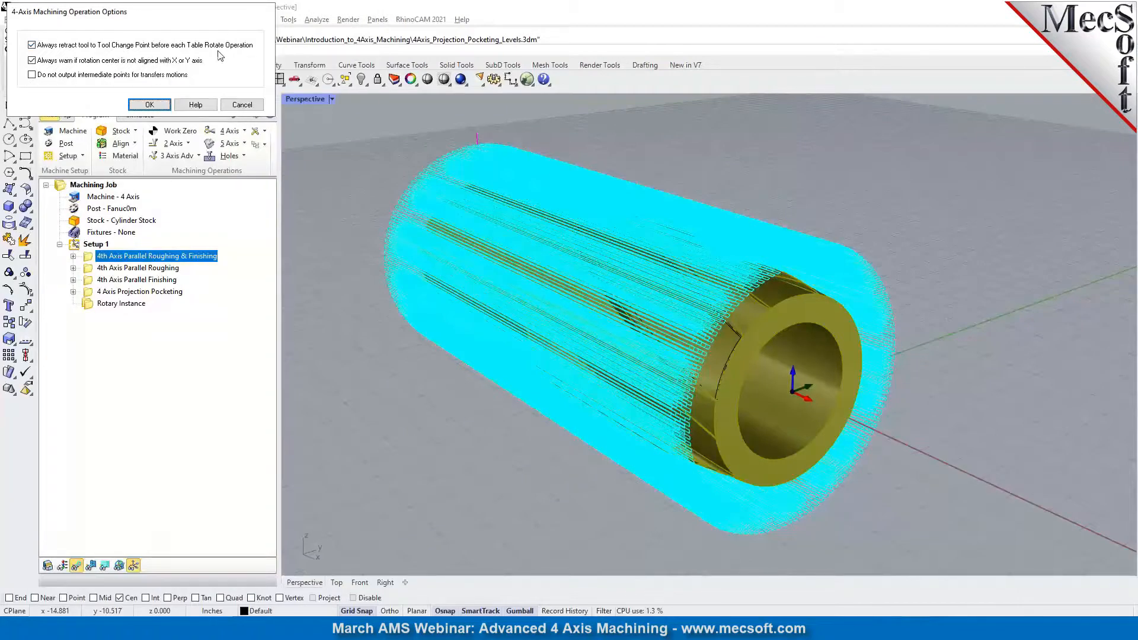
left_click(242, 105)
Switch to headmodel.3dm and examine the box stock and framed head model from different angles.
mouse_move(566, 628)
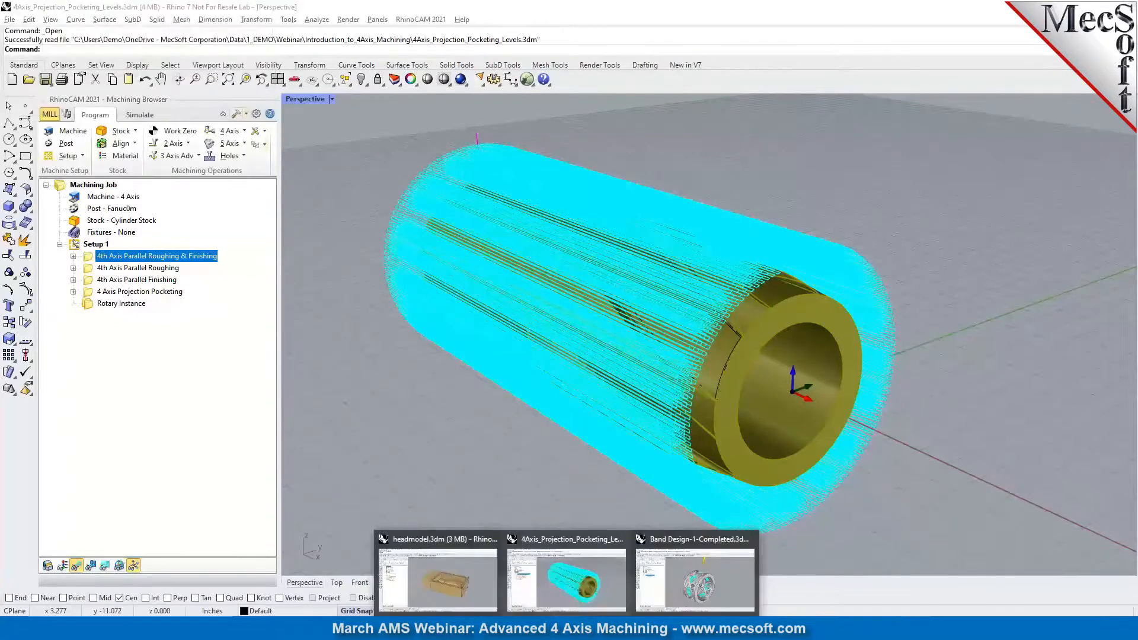
left_click(485, 596)
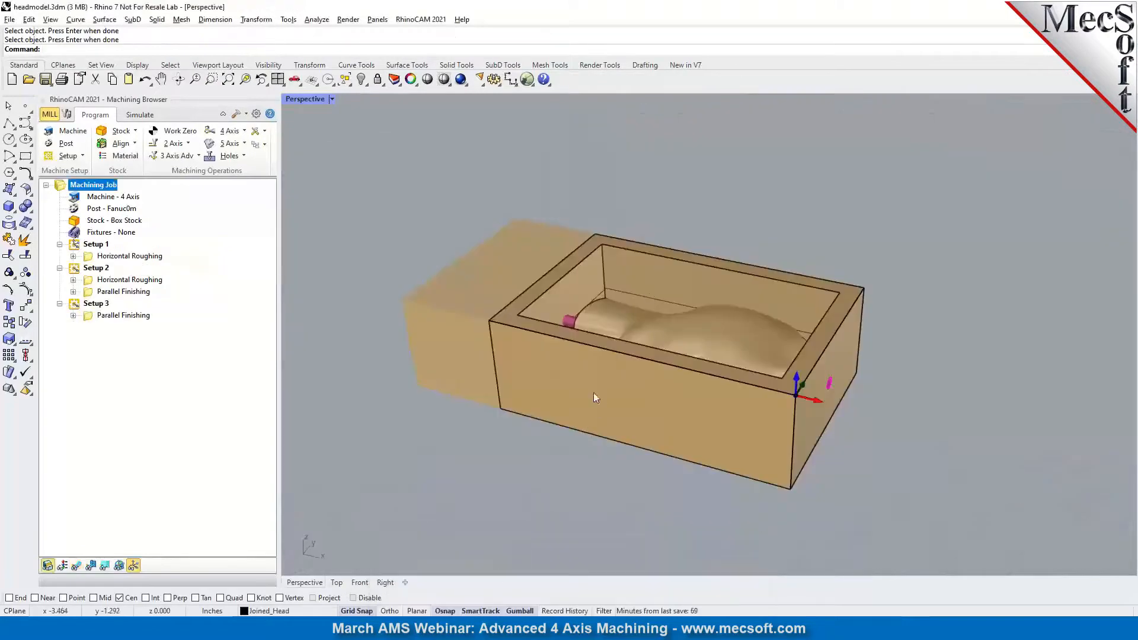
mouse_move(734, 317)
right_mouse_down()
mouse_move(703, 276)
mouse_move(724, 305)
right_mouse_up()
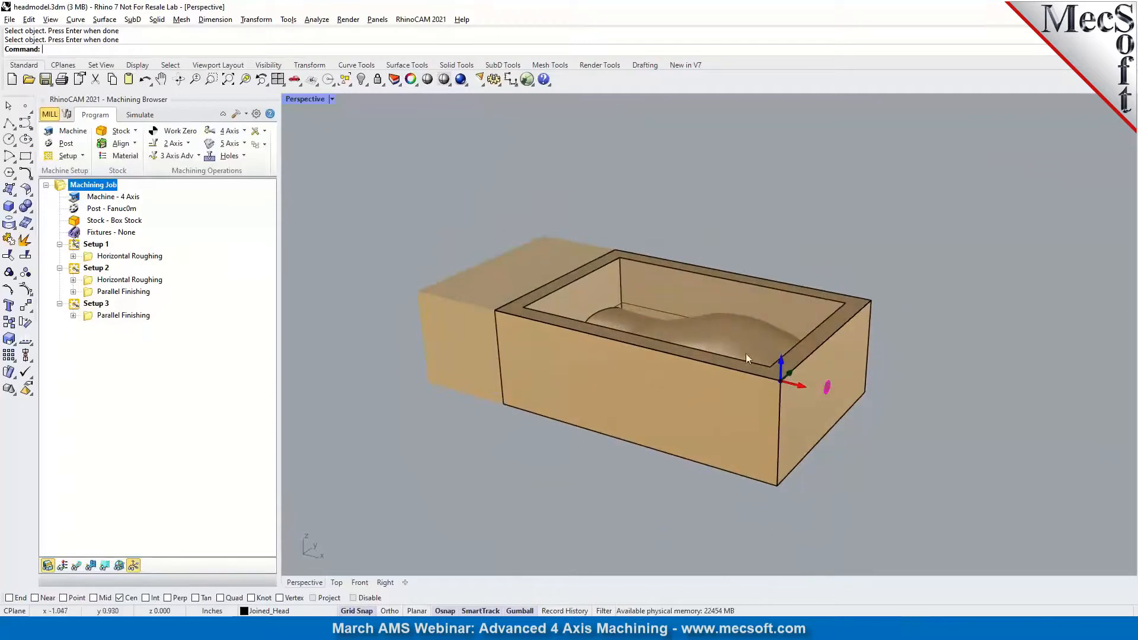
right_click_drag(815, 397, 749, 378)
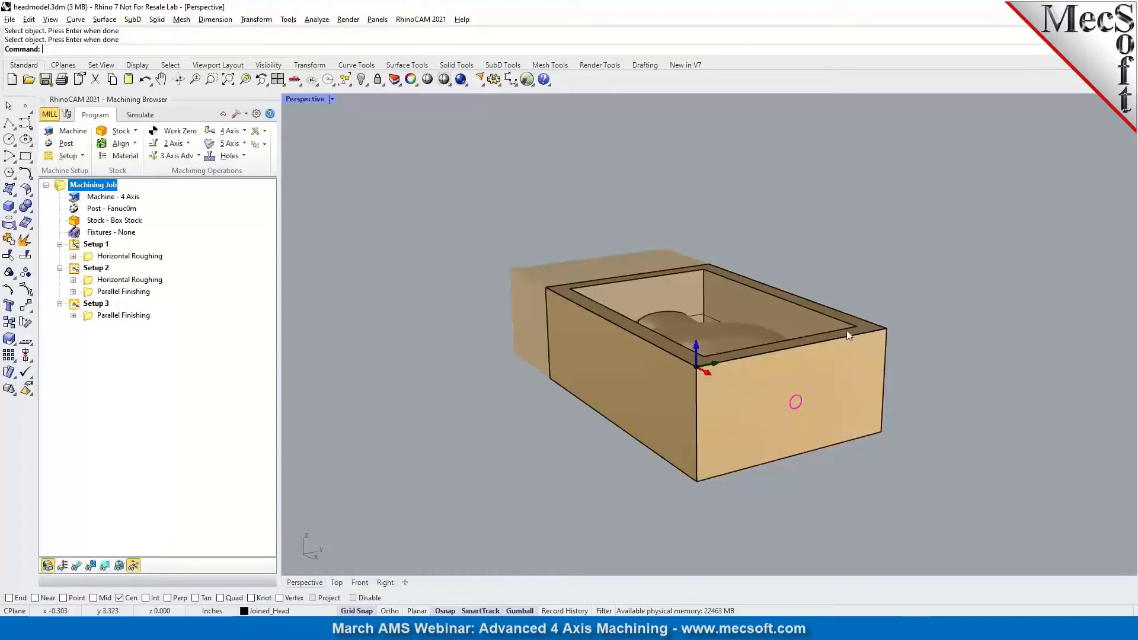
Review the tool change point retract option in the 4-Axis Machining Operation Options, and the tool change point in the Machine Tool Setup.
right_click_drag(746, 402, 787, 411)
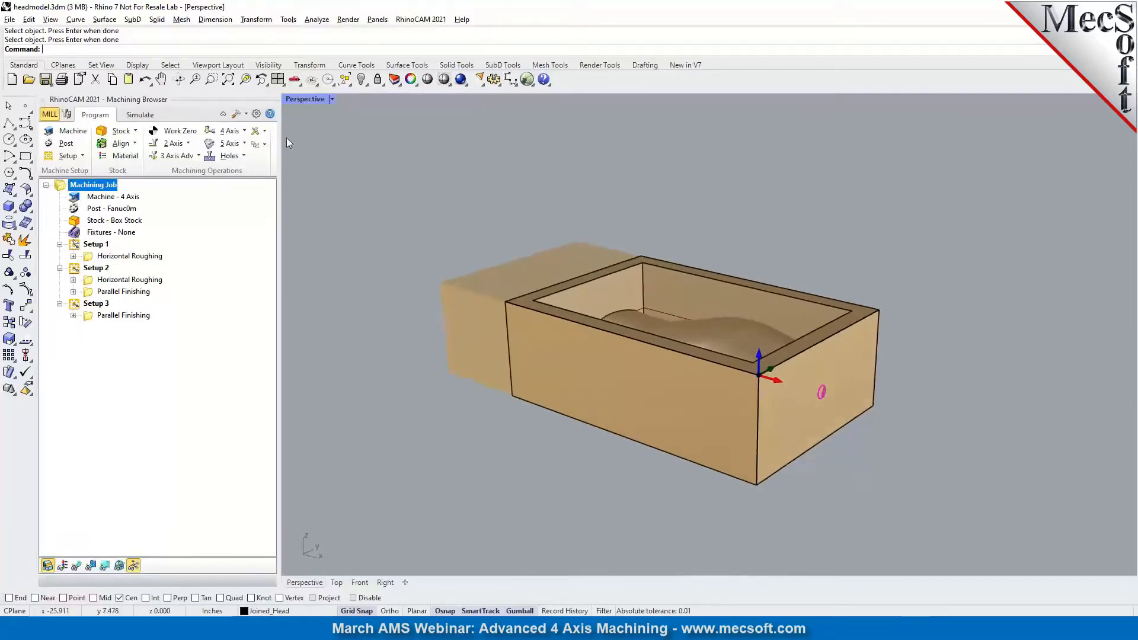
left_click(254, 133)
left_click(233, 131)
left_click(226, 153)
mouse_move(80, 52)
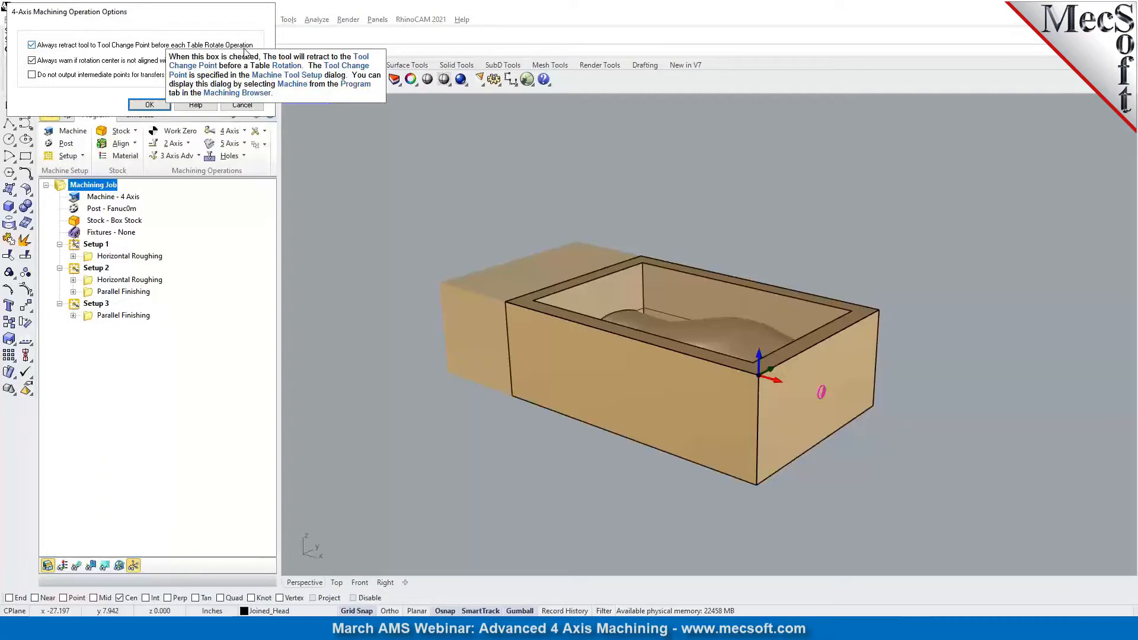
left_click(150, 105)
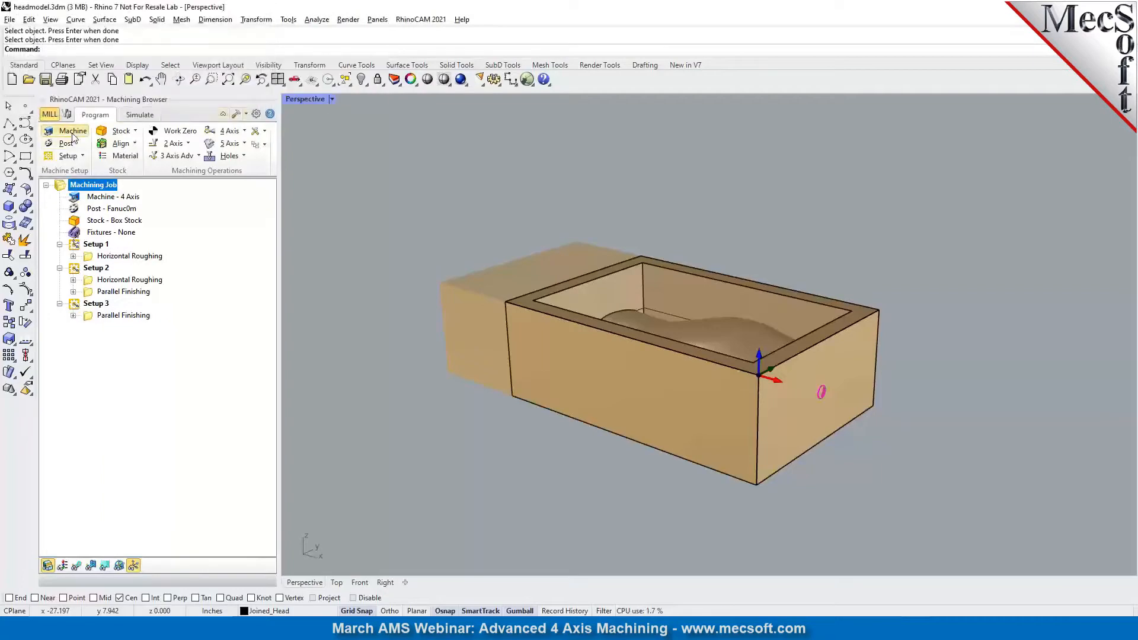
left_click(73, 131)
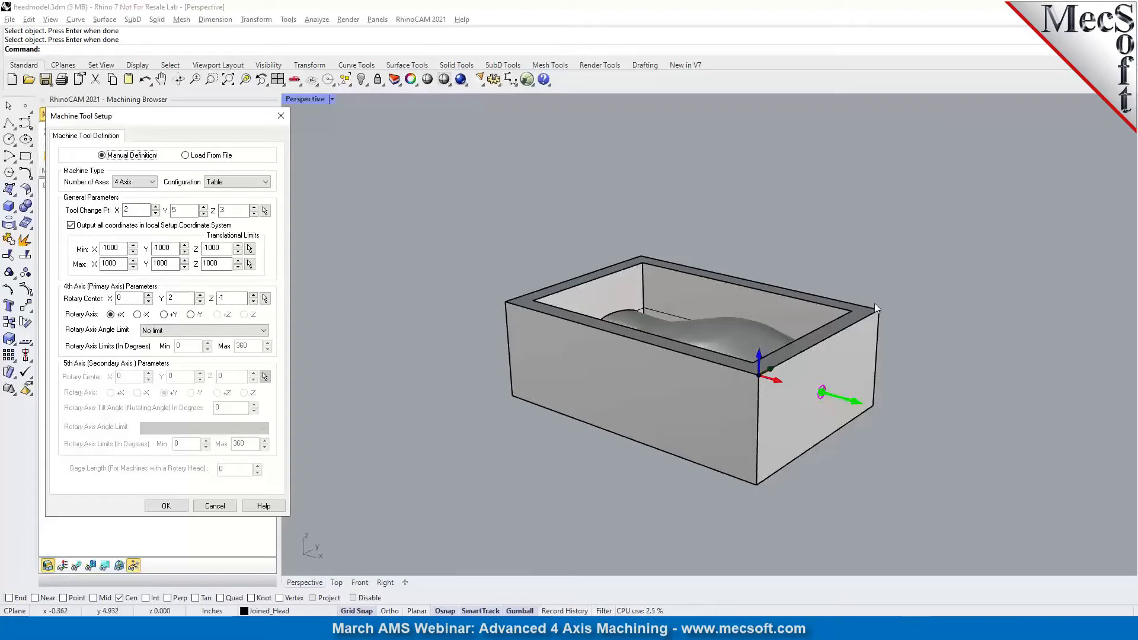
left_click(215, 506)
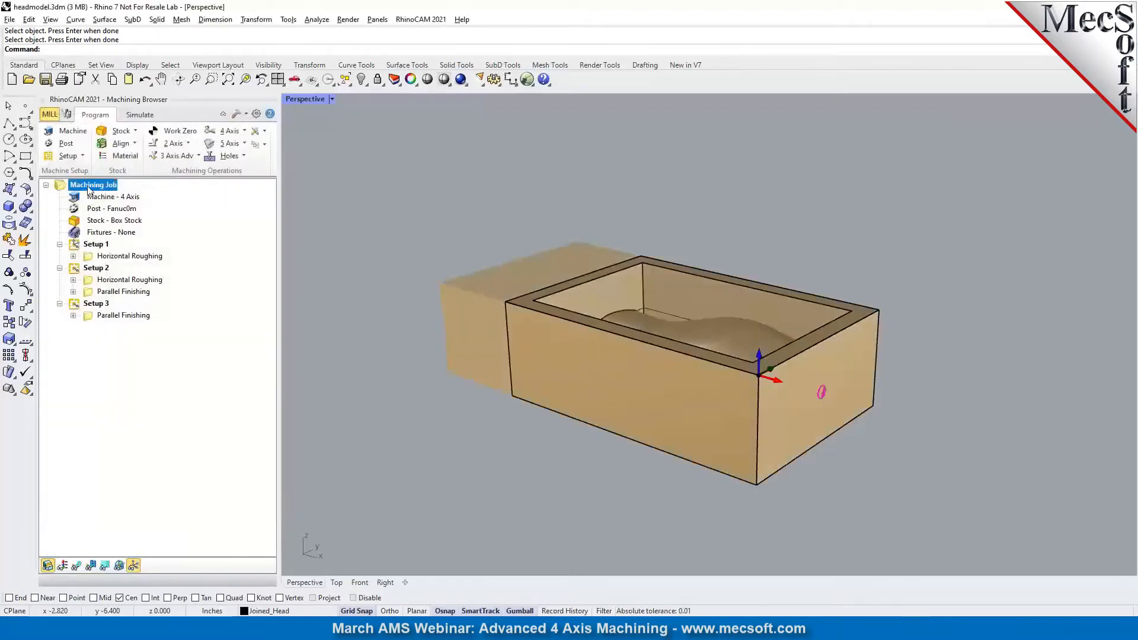
Post the entire machining job with the Fanuc0m post, overwriting headmodel.nc.
right_click(89, 189)
left_click(98, 212)
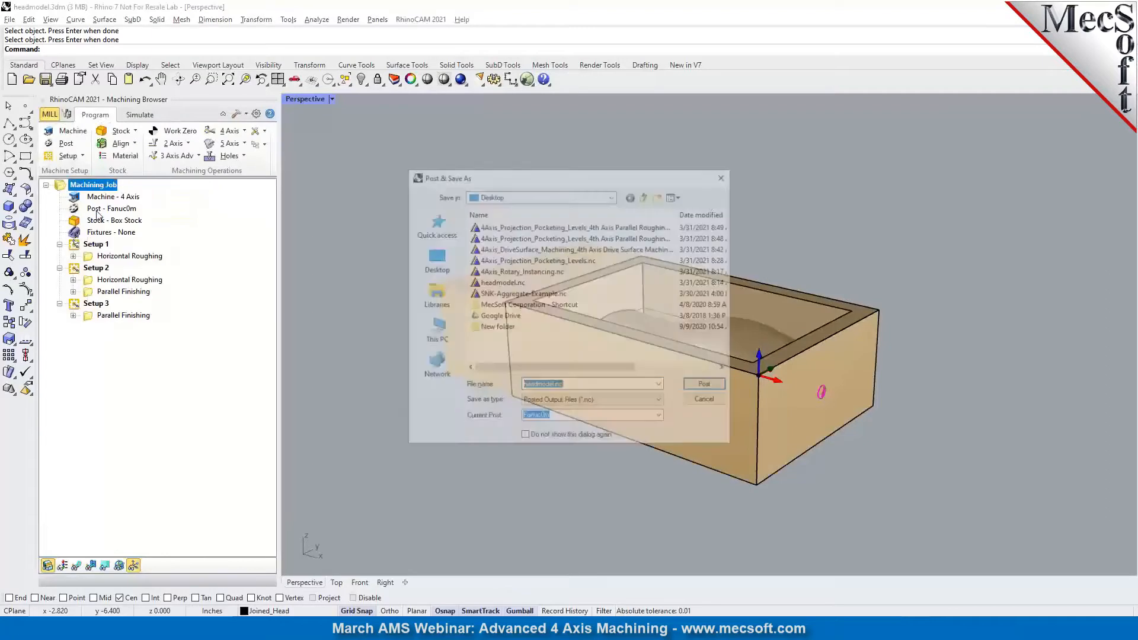
left_click(707, 385)
left_click(613, 313)
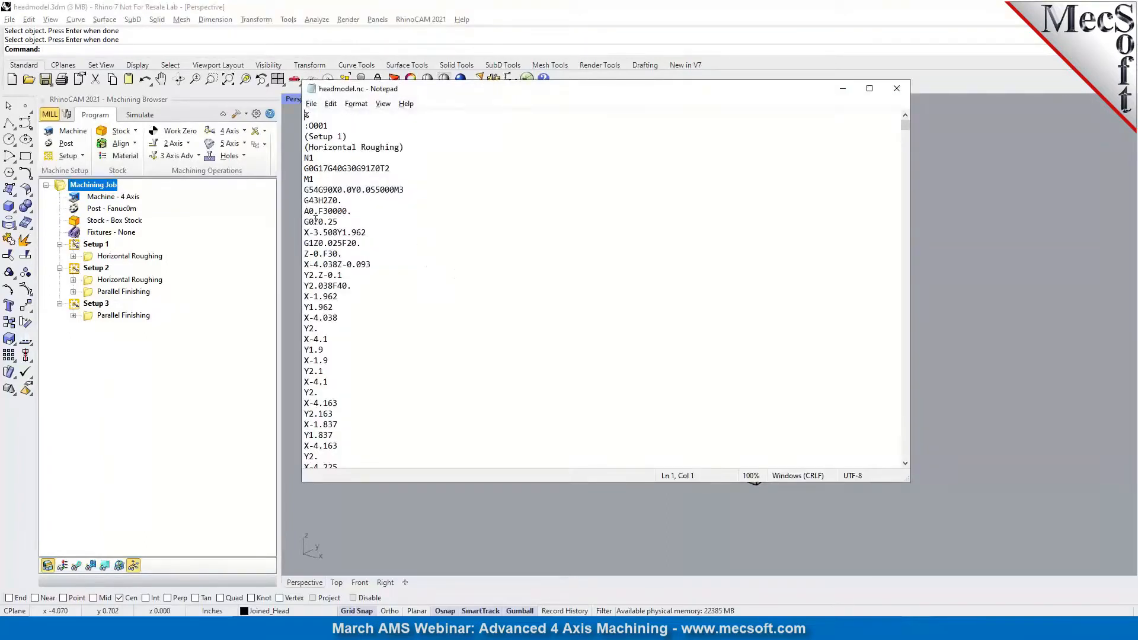
Search headmodel.nc for "A" and highlight the Z3. and X2.Y5. retract lines before the Setup 2 table rotation.
key("ctrl+f")
type("A")
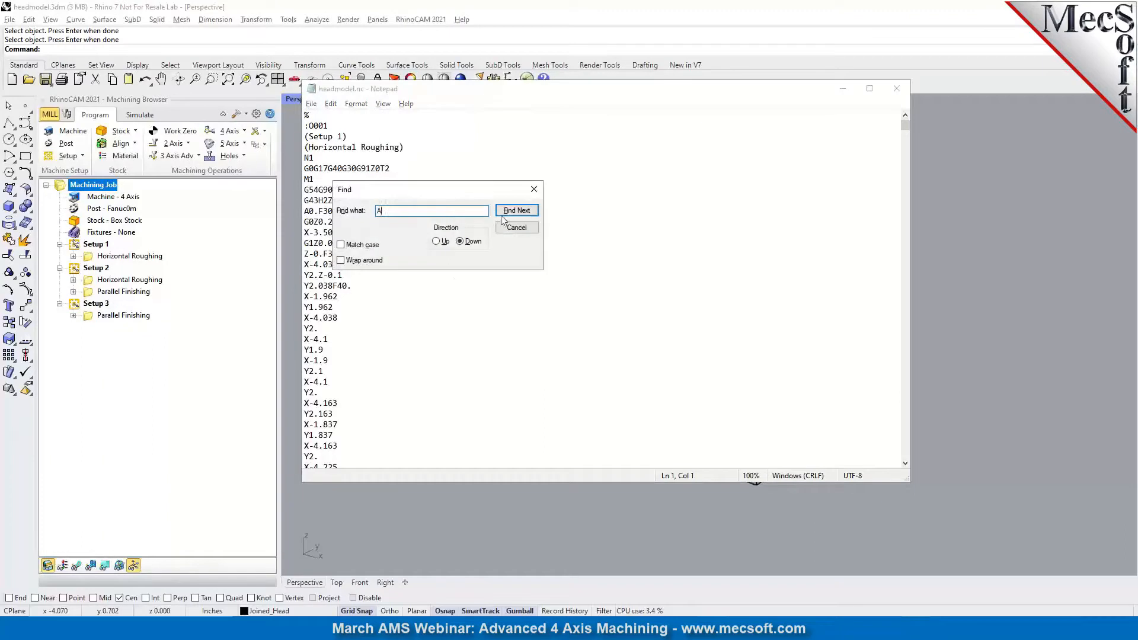
left_click(515, 210)
left_click(511, 212)
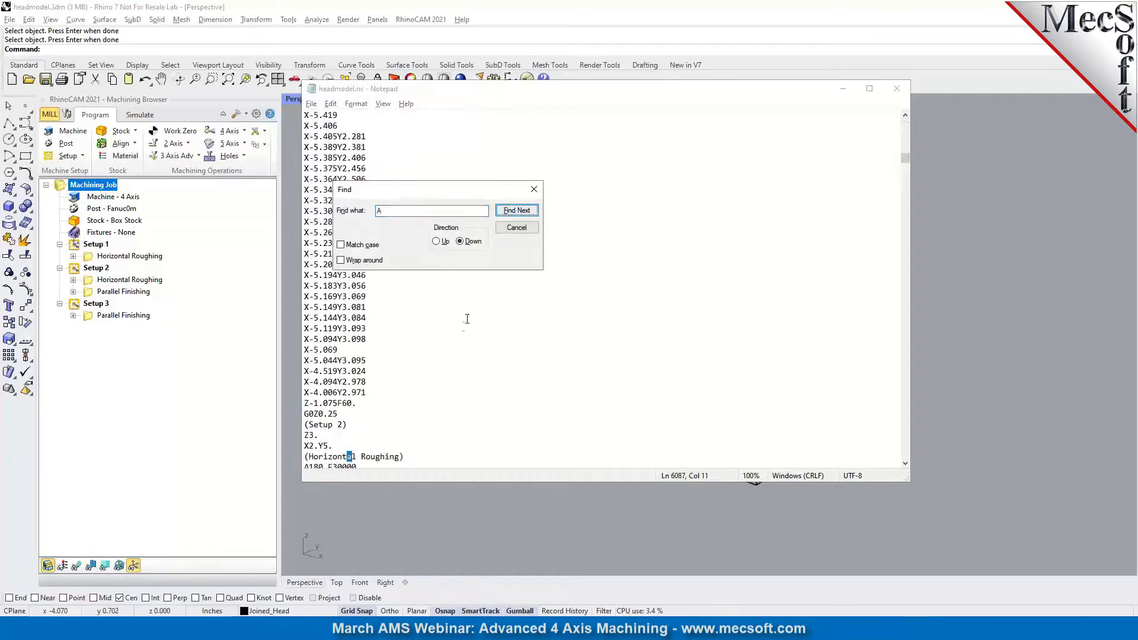
scroll(428, 346, "down", 1)
left_click(516, 227)
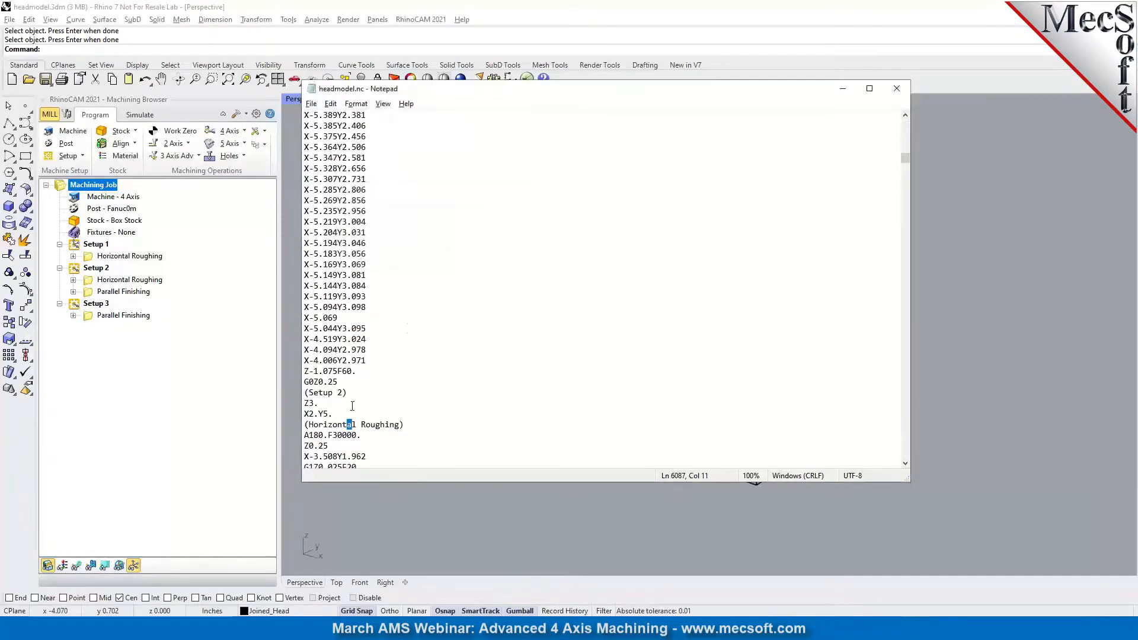
scroll(348, 437, "down", 1)
left_click_drag(357, 403, 303, 371)
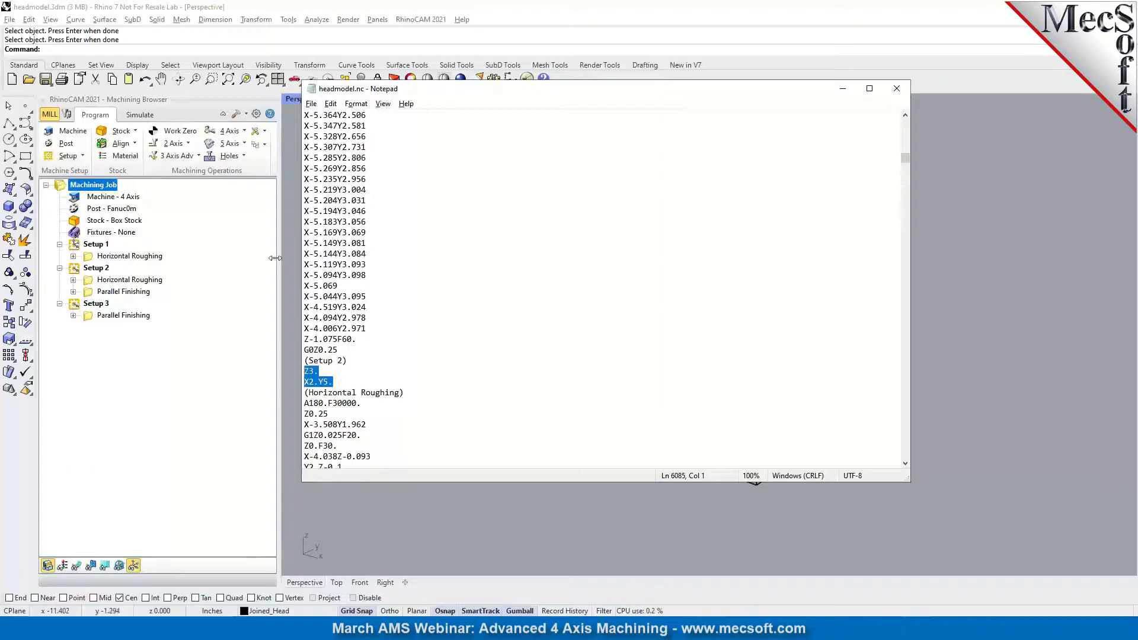
Recheck the option to always retract to the Tool Change Point before table rotations, and close the 4-axis options without changes.
left_click(261, 136)
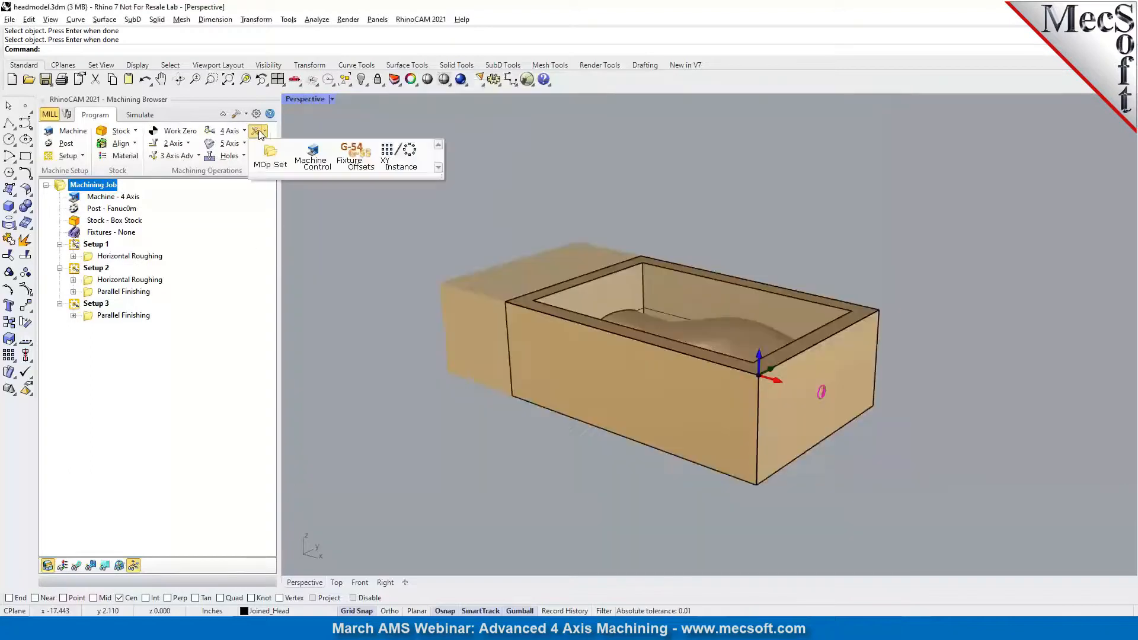
left_click(240, 131)
left_click(235, 155)
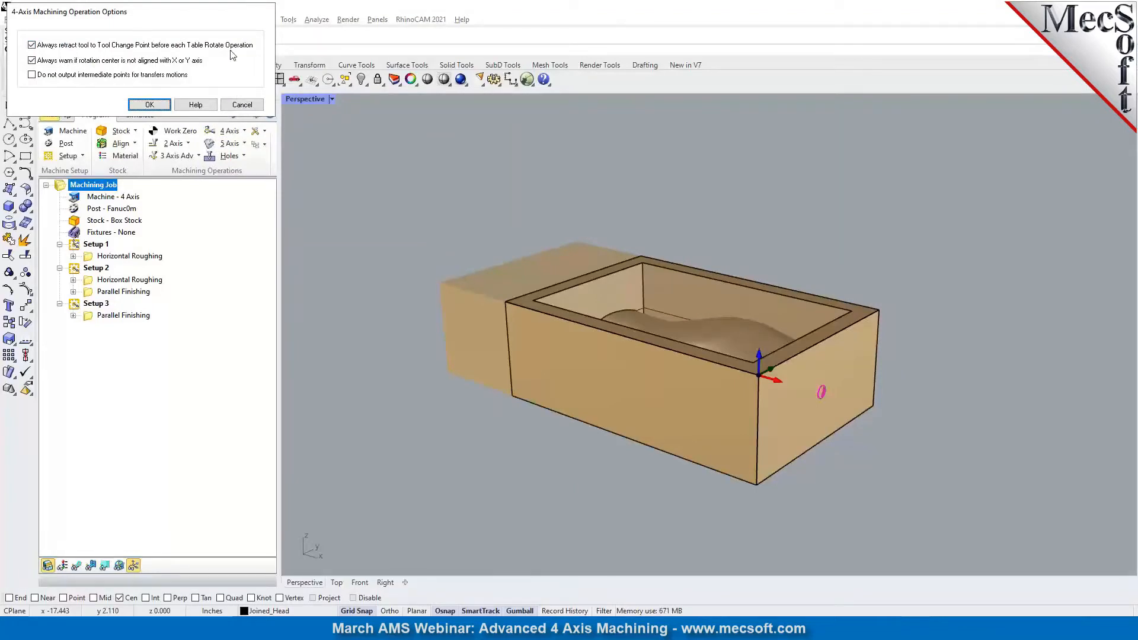
left_click(247, 105)
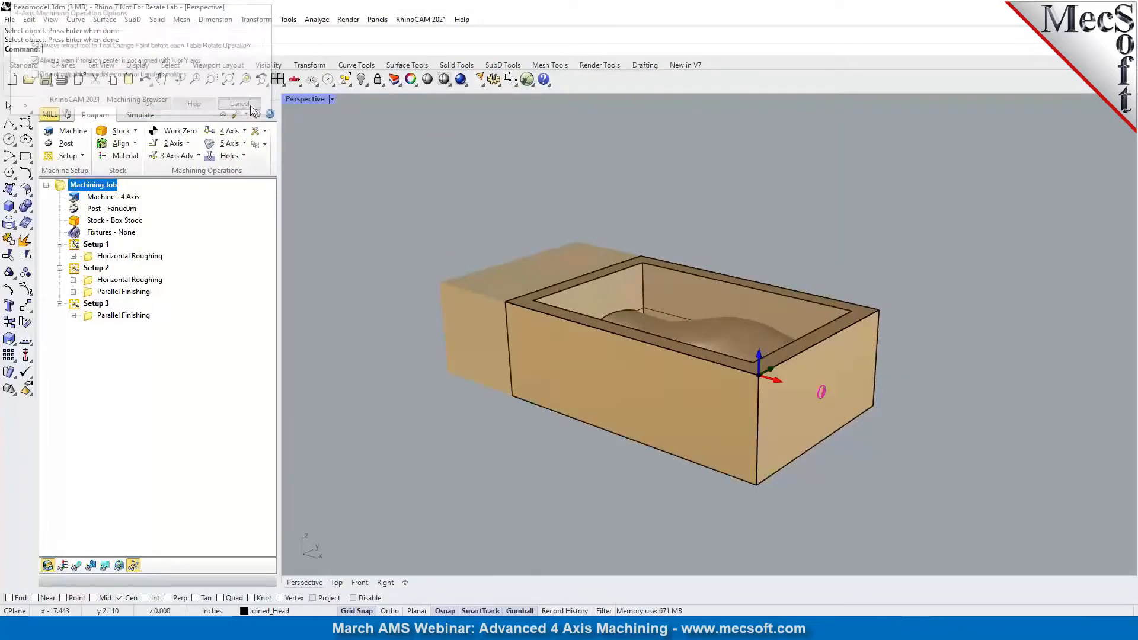
Try a tool change point of X 0, Y 0, Z 0 in the Machine Tool Setup, and cancel the edit.
double_click(126, 211)
type("0")
key("Tab")
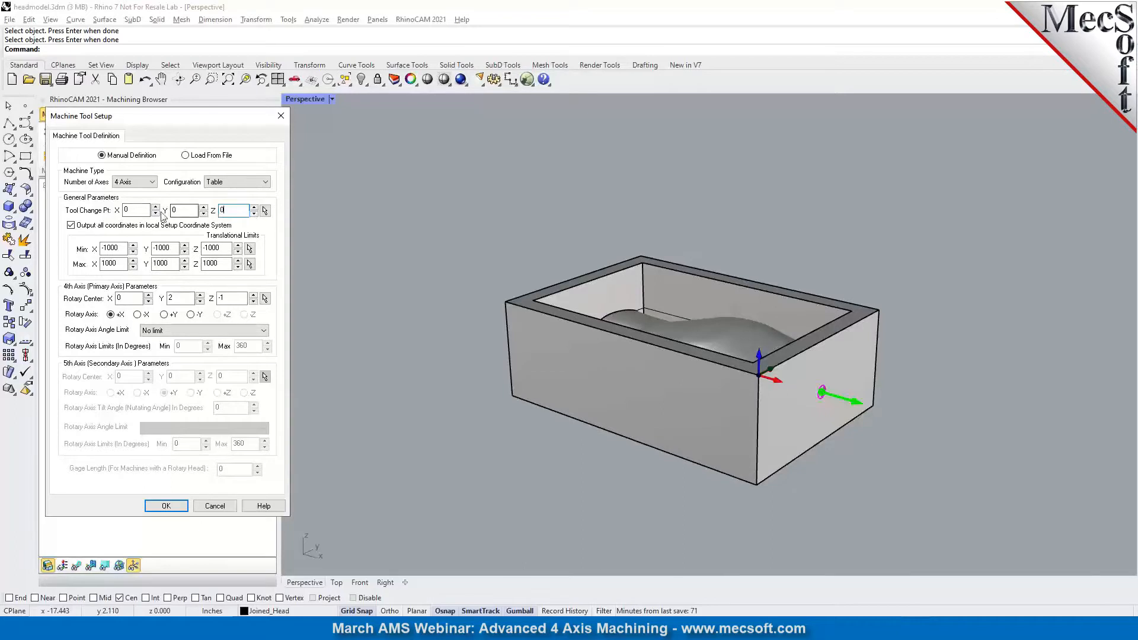
left_click(216, 506)
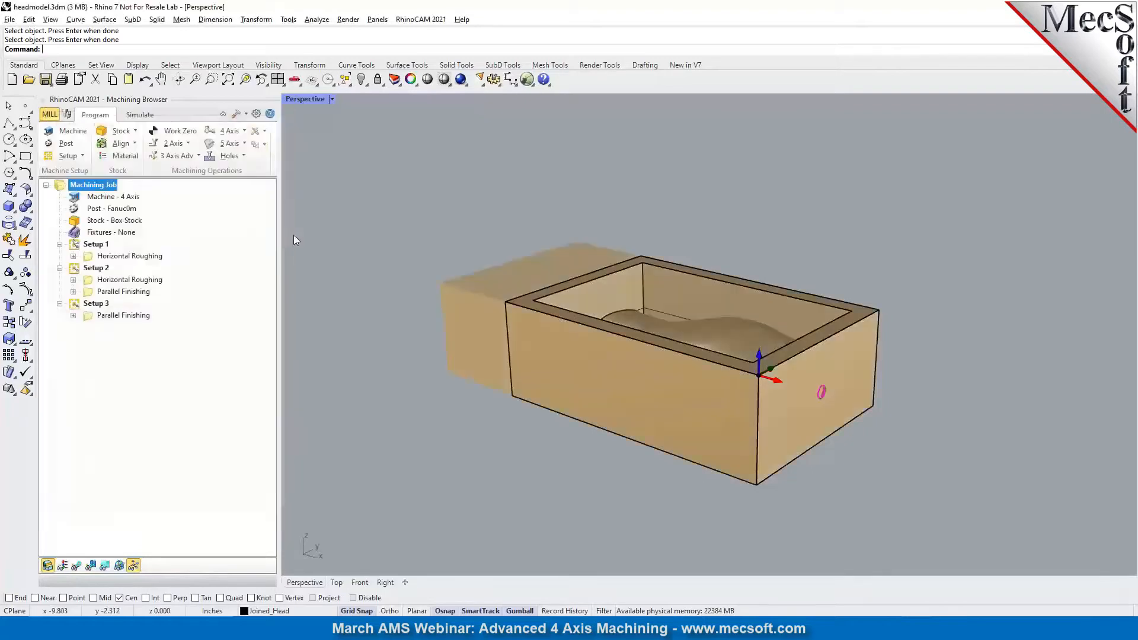
Review the retract option's explanation and the other 4-Axis Machining Operation Options, closing them without changes.
left_click(241, 131)
left_click(225, 152)
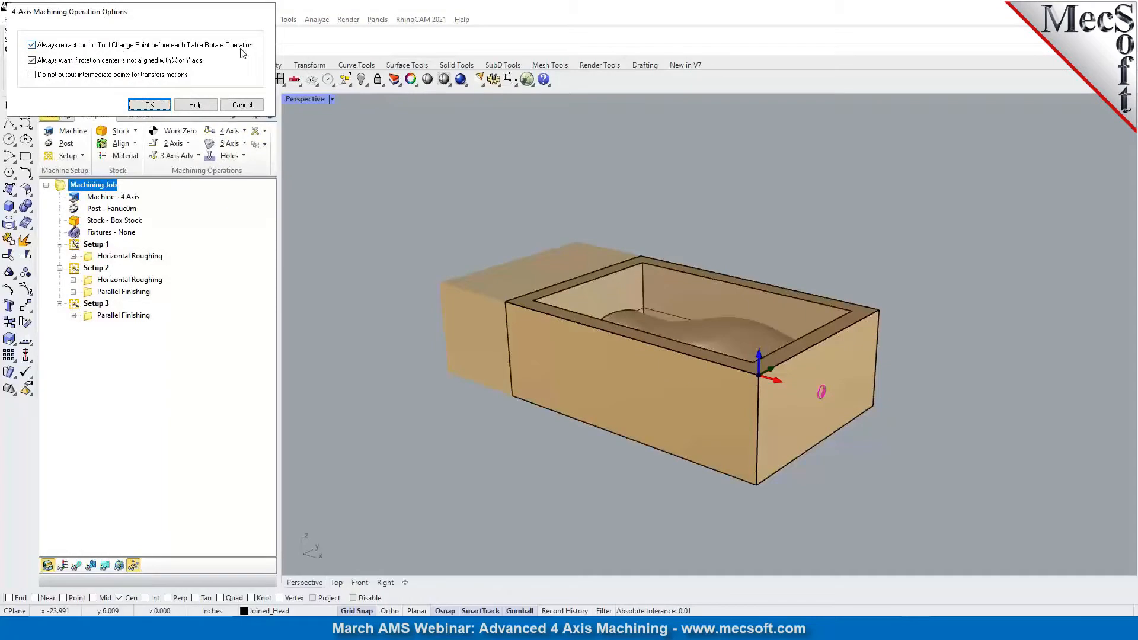
mouse_move(242, 53)
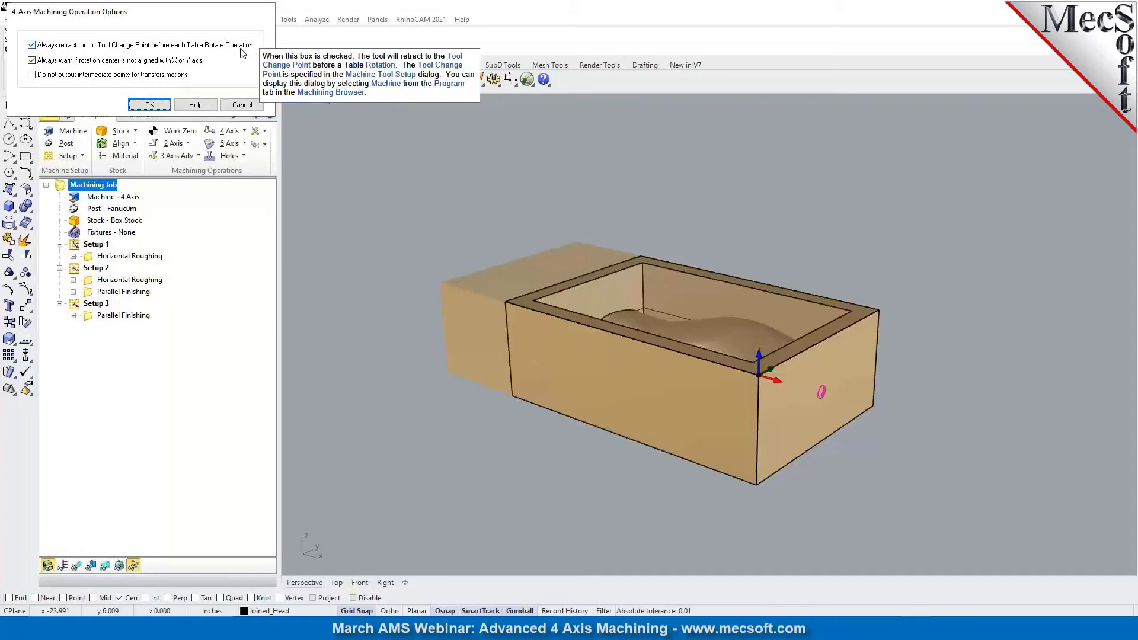
left_click(242, 104)
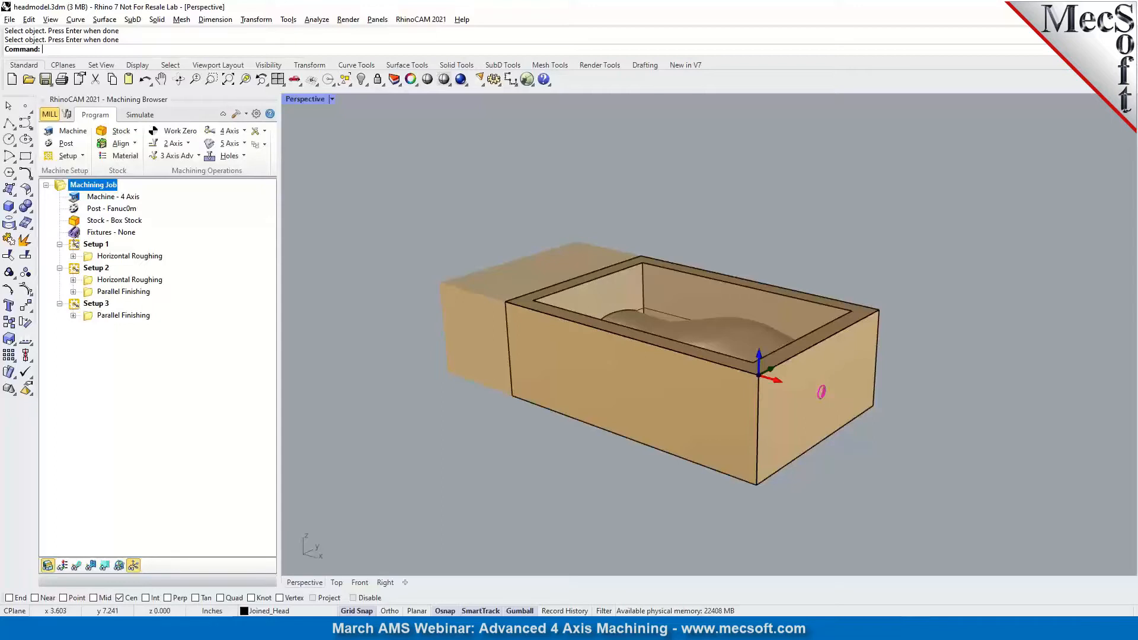
left_click(772, 454)
key("Return")
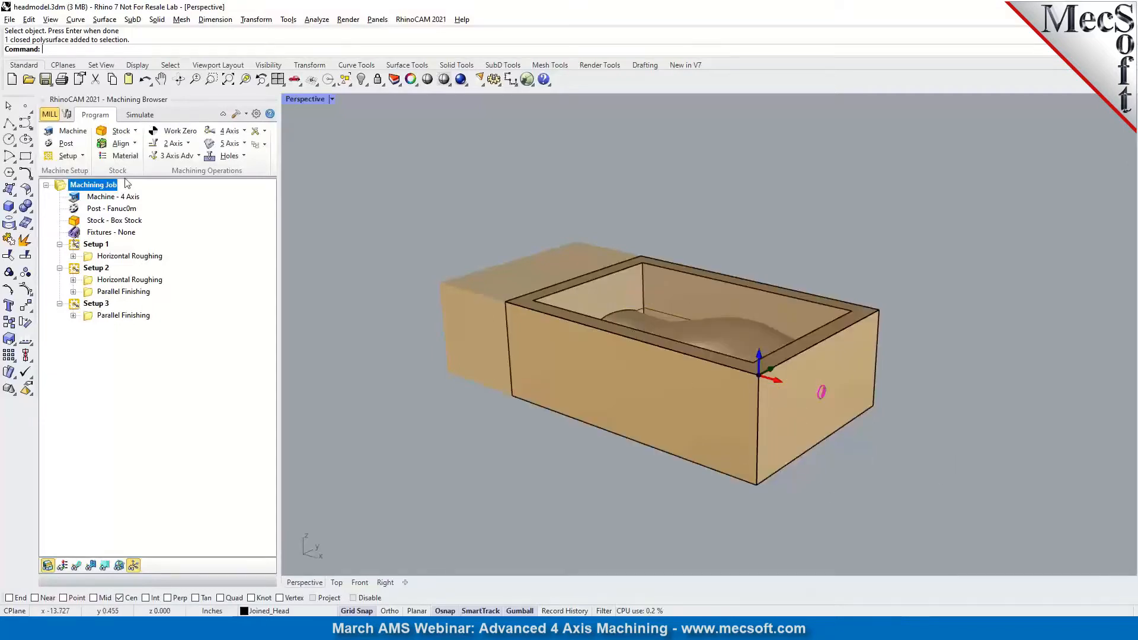
left_click(240, 136)
left_click(229, 155)
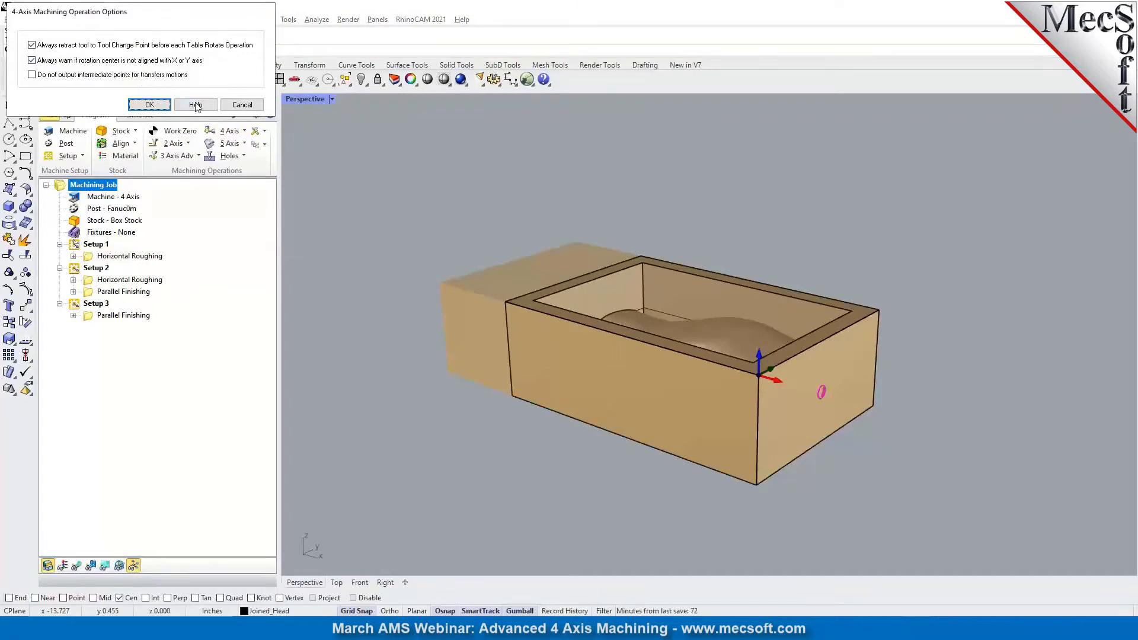
left_click(241, 106)
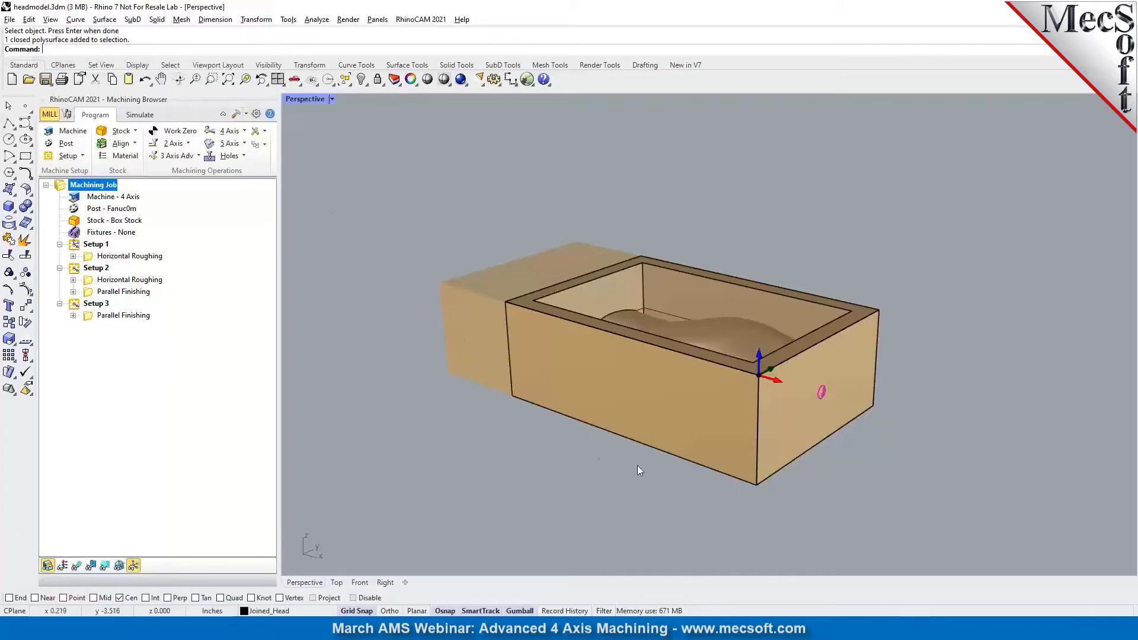
Hide the rectangular frame surrounding the head model.
left_click_drag(799, 516, 766, 511)
left_click_drag(728, 487, 724, 481)
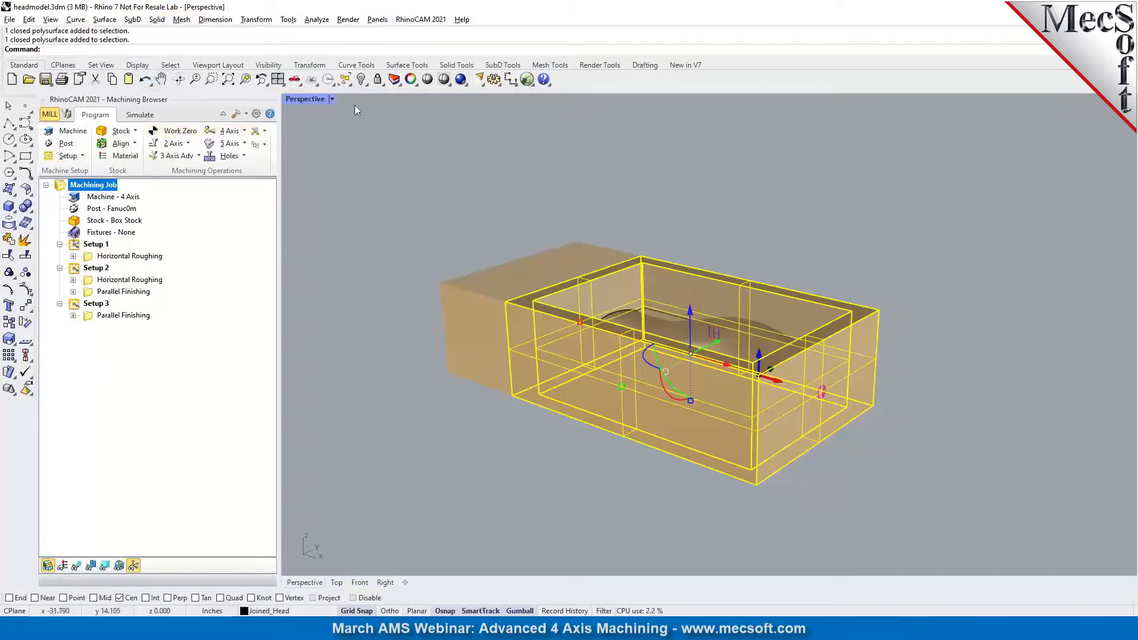
left_click(361, 79)
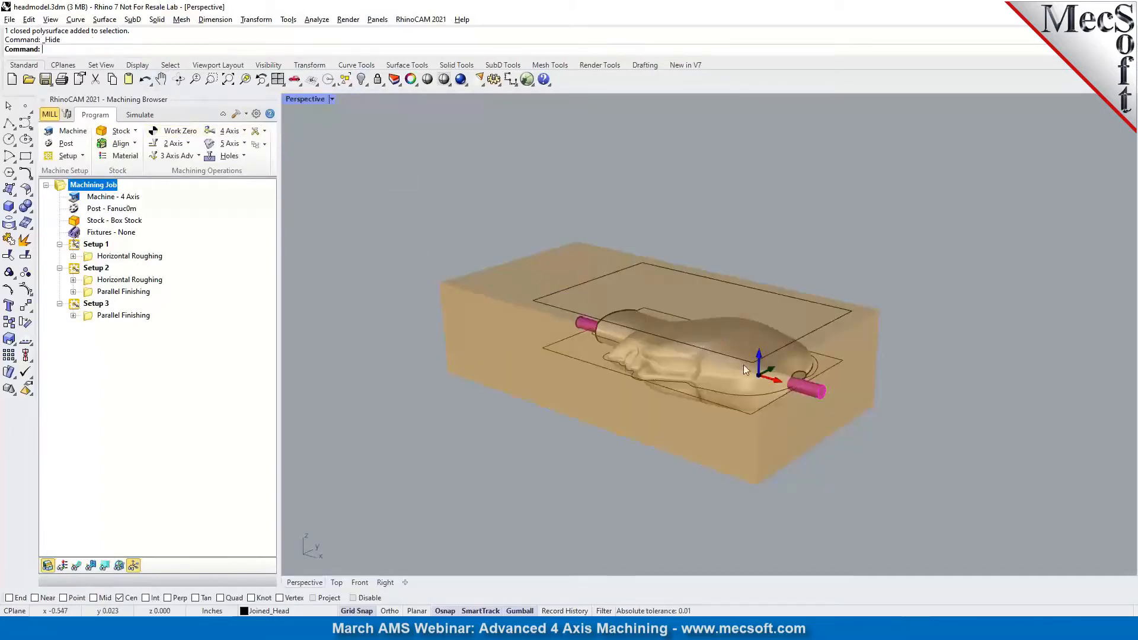
Examine the rotary center and rotation axis from the Machine Tool Setup against the head model's support pins and the work zero.
right_click_drag(762, 386, 798, 401)
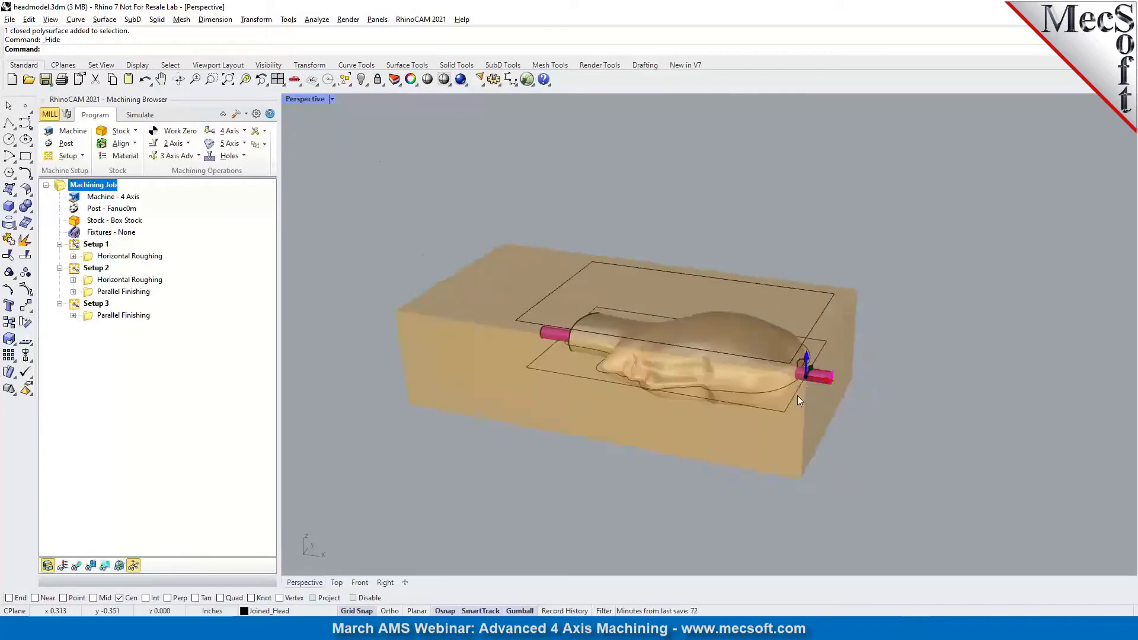
left_click(57, 135)
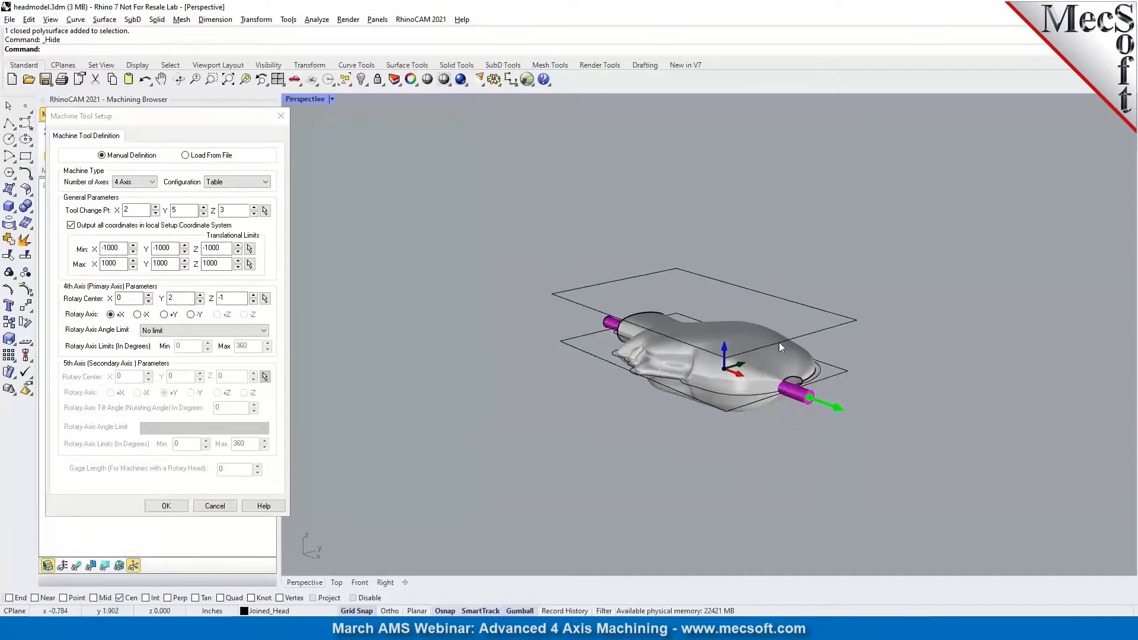
right_click_drag(760, 403, 794, 421)
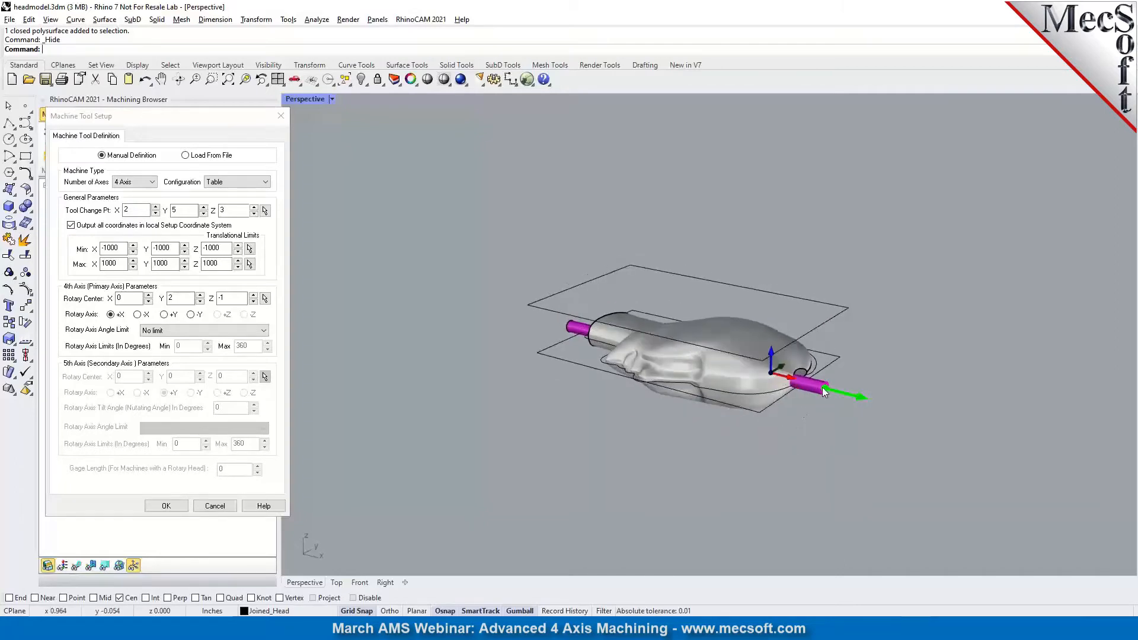
right_click_drag(773, 378, 659, 385)
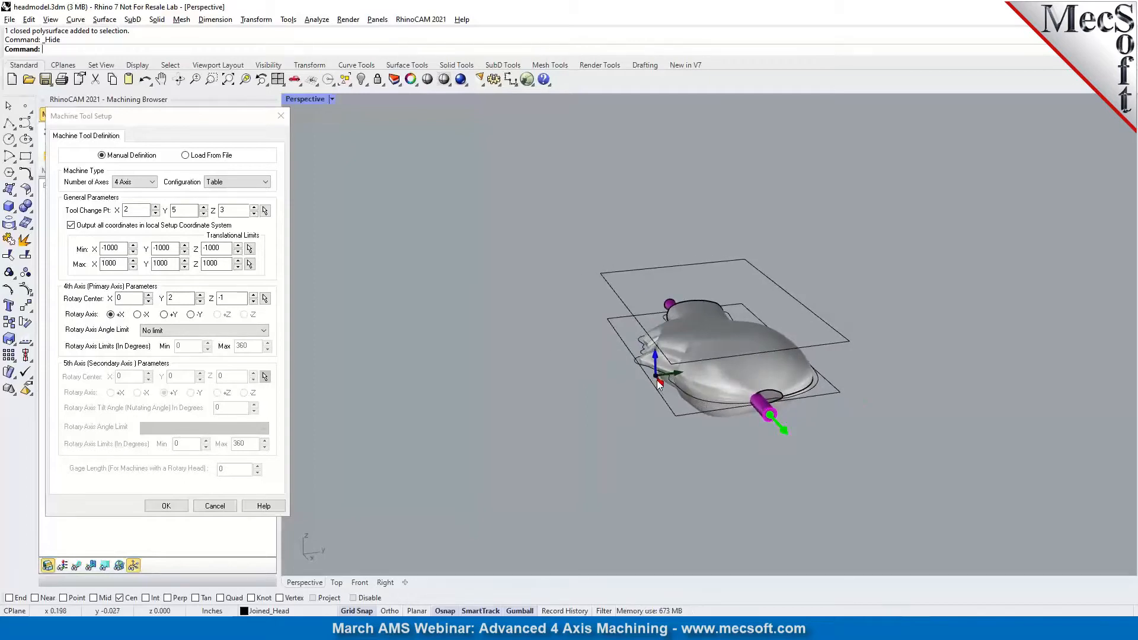
left_click(218, 507)
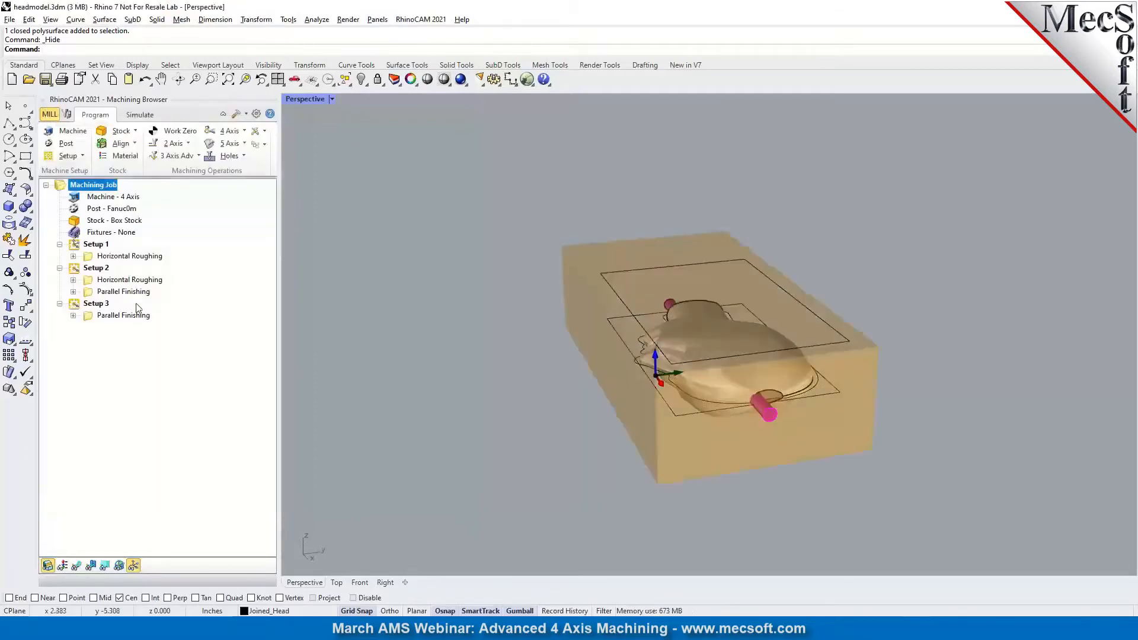
Start a 4th Axis Parallel Finishing operation in Setup 1, accept the rotation center warning with "Do not show this dialog again" enabled, and cancel the operation.
left_click(93, 244)
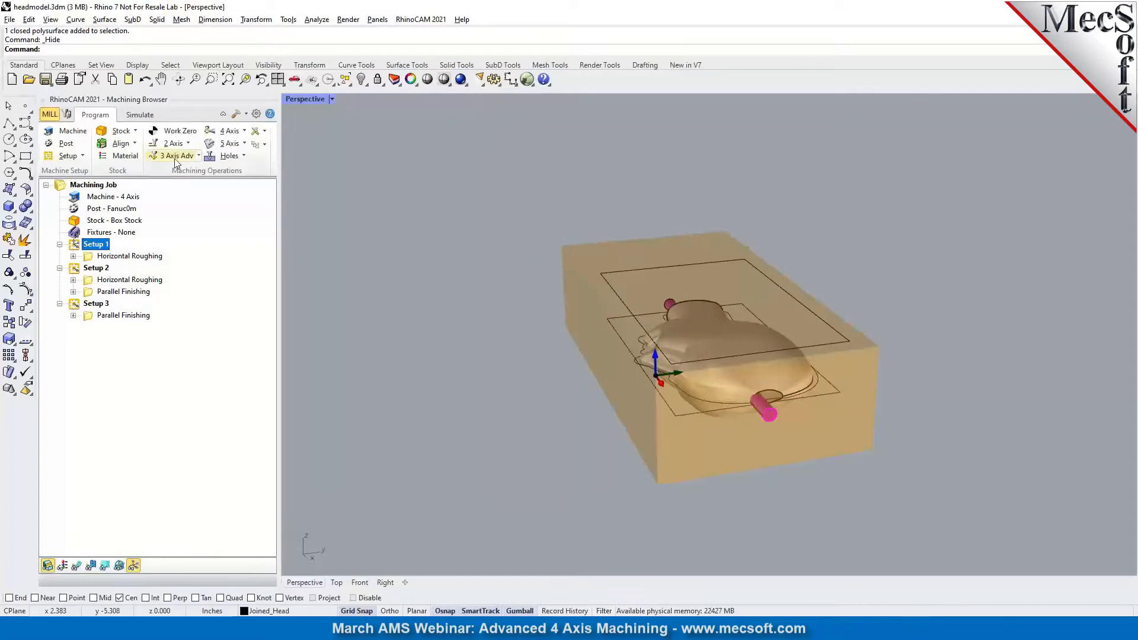
left_click(231, 132)
left_click(360, 197)
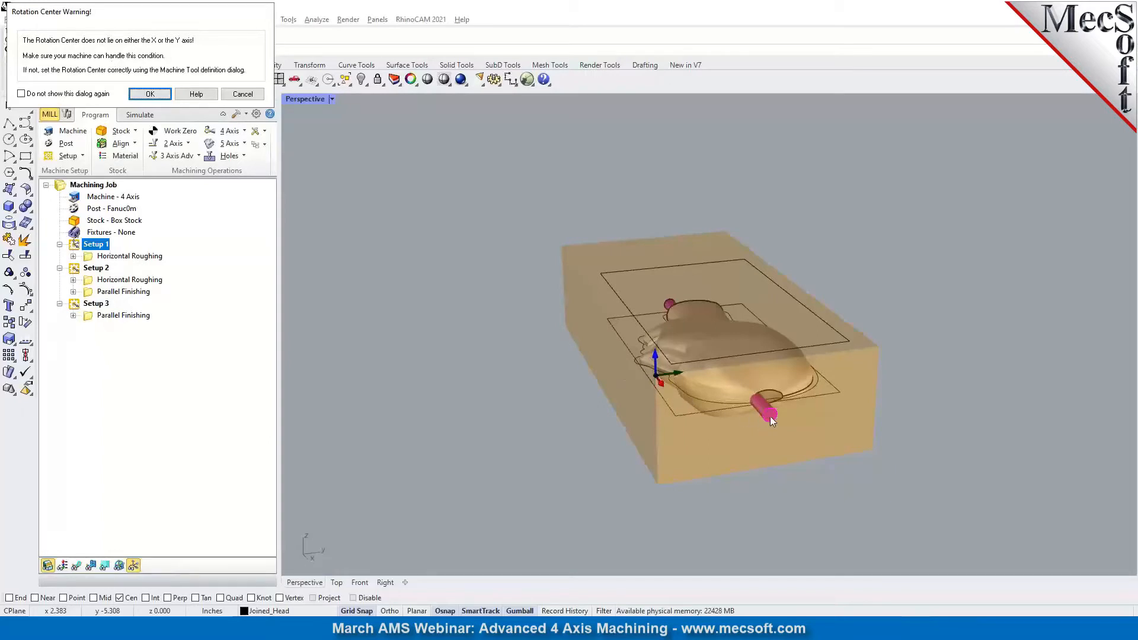
left_click(53, 94)
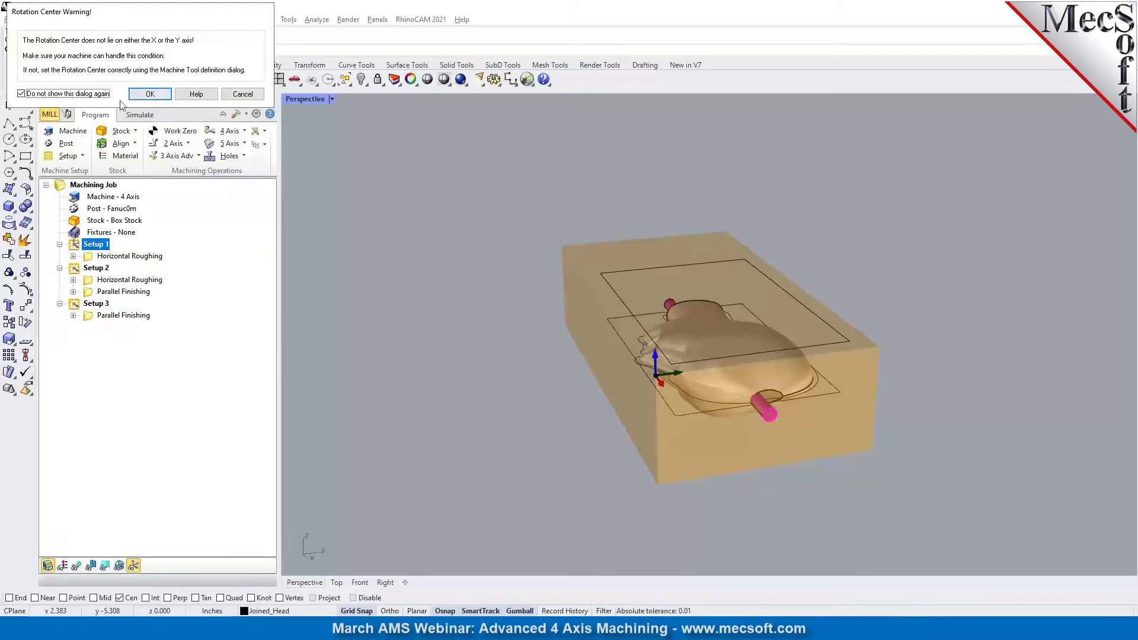
left_click(148, 96)
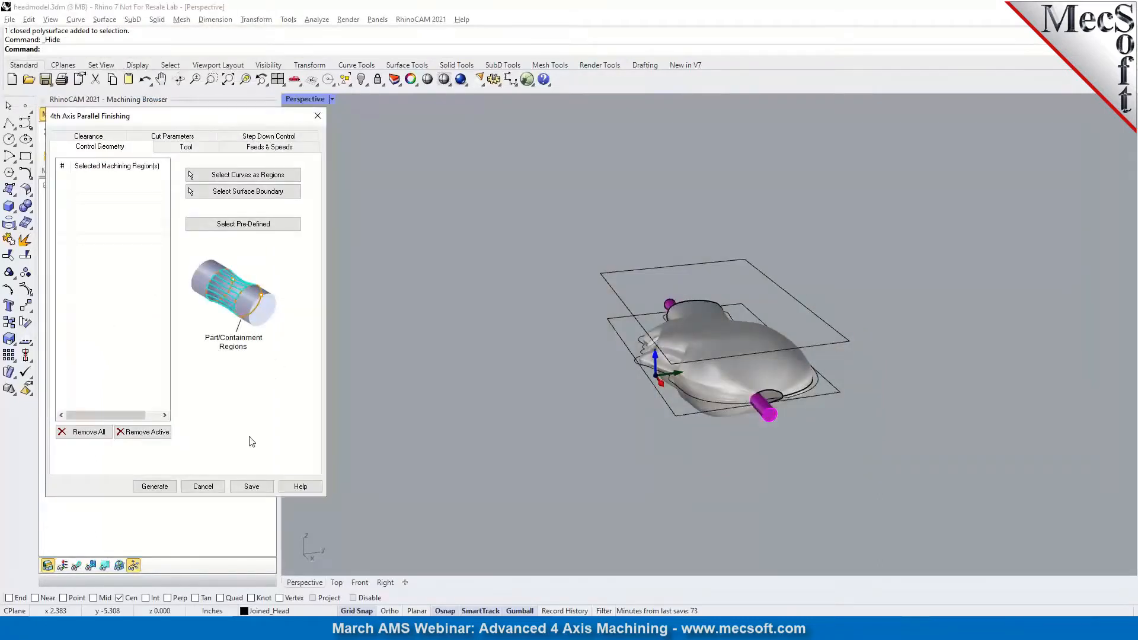
left_click(203, 487)
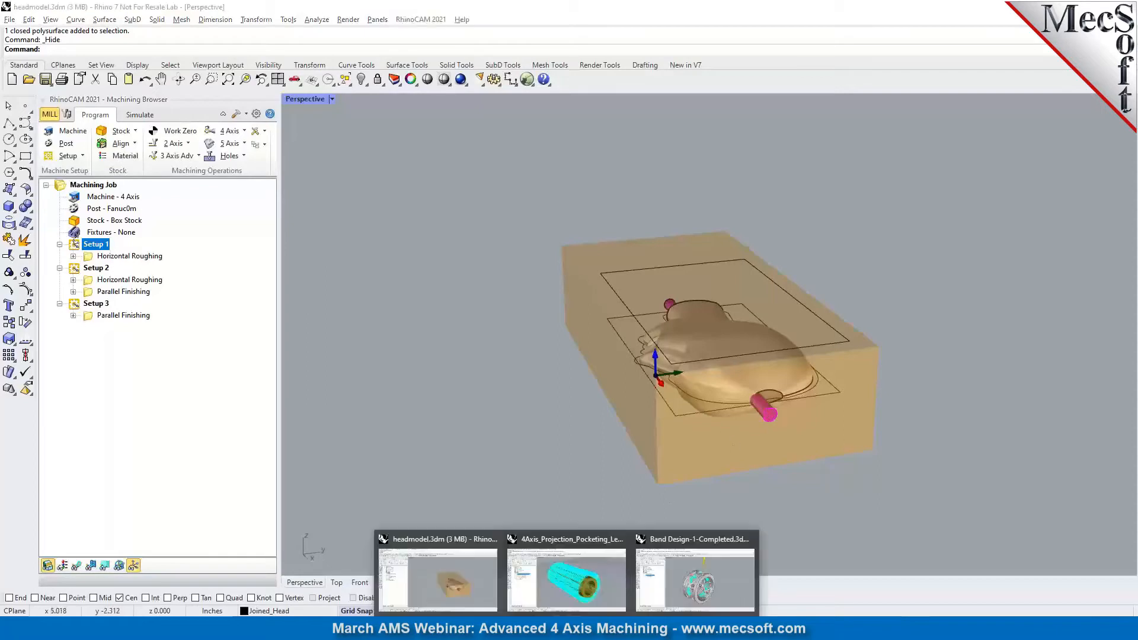
Switch to the Band Design-1-Completed file and examine the Machine Tool Setup's rotary center and rotary axis against the ring's origin, leaving the setup unchanged.
left_click(664, 584)
scroll(641, 381, "down", 4)
right_click_drag(641, 381, 609, 379)
left_click(64, 156)
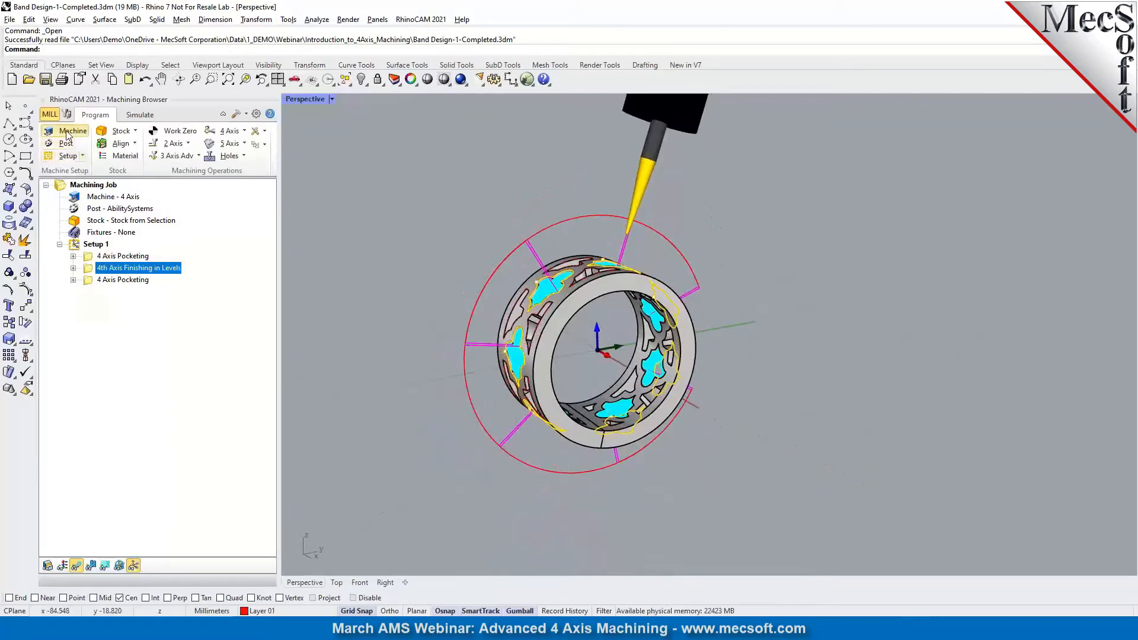
right_click_drag(601, 354, 819, 355)
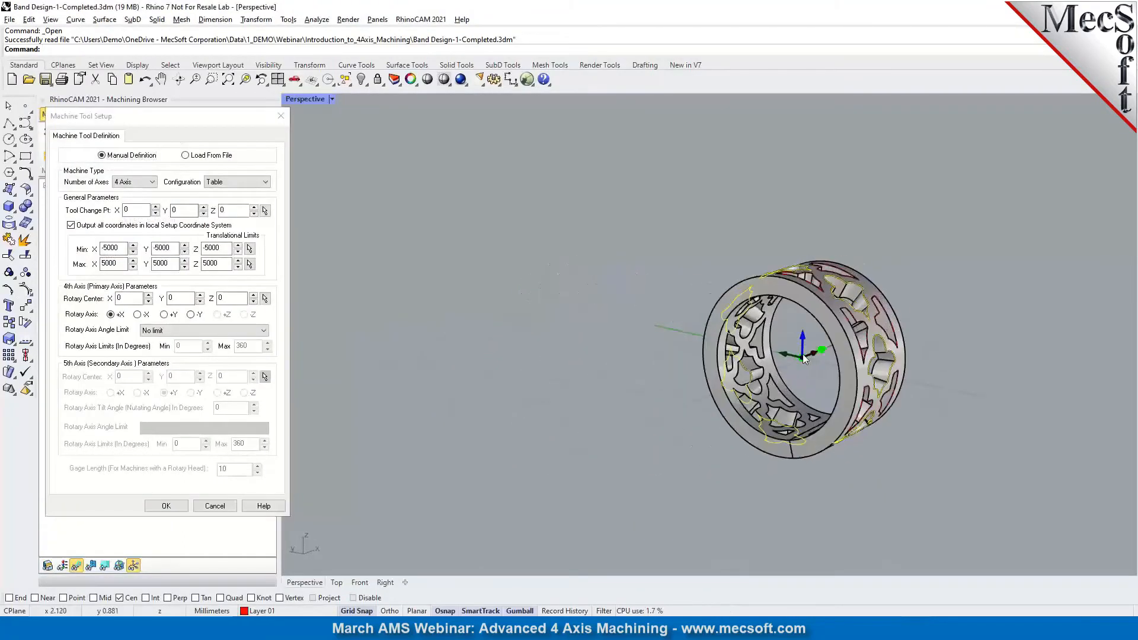
right_click_drag(803, 361, 640, 386)
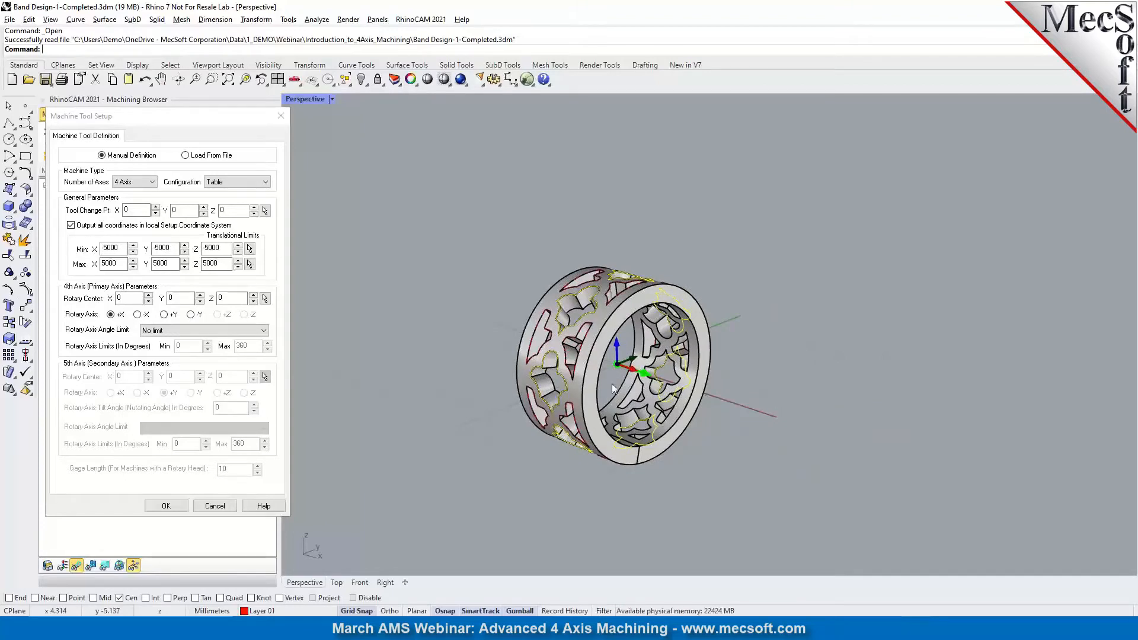
left_click(229, 506)
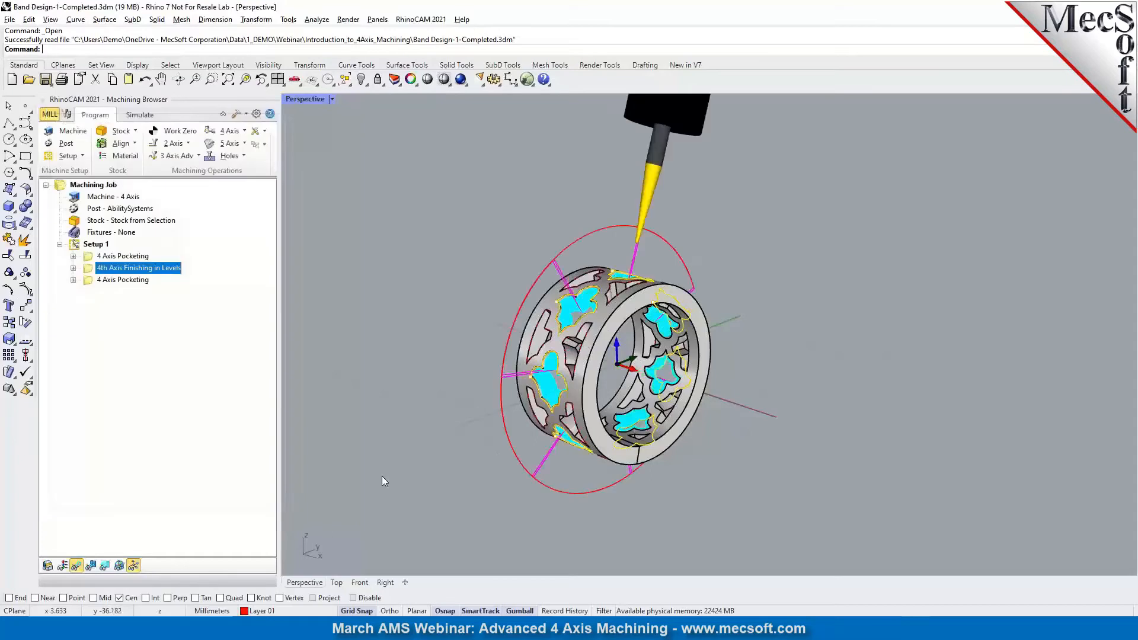
Review the 4-Axis Machining Operation Options without changes and inspect the transfer motions of the 4th Axis Finishing in Levels toolpath around the ring.
left_click(228, 131)
left_click(223, 155)
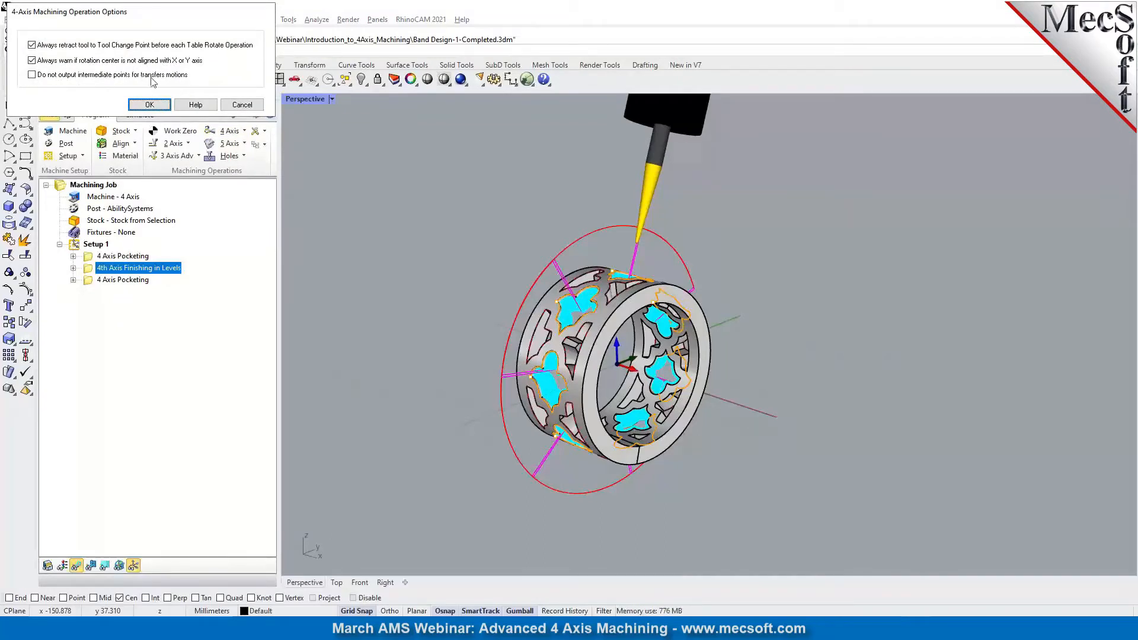
left_click(242, 105)
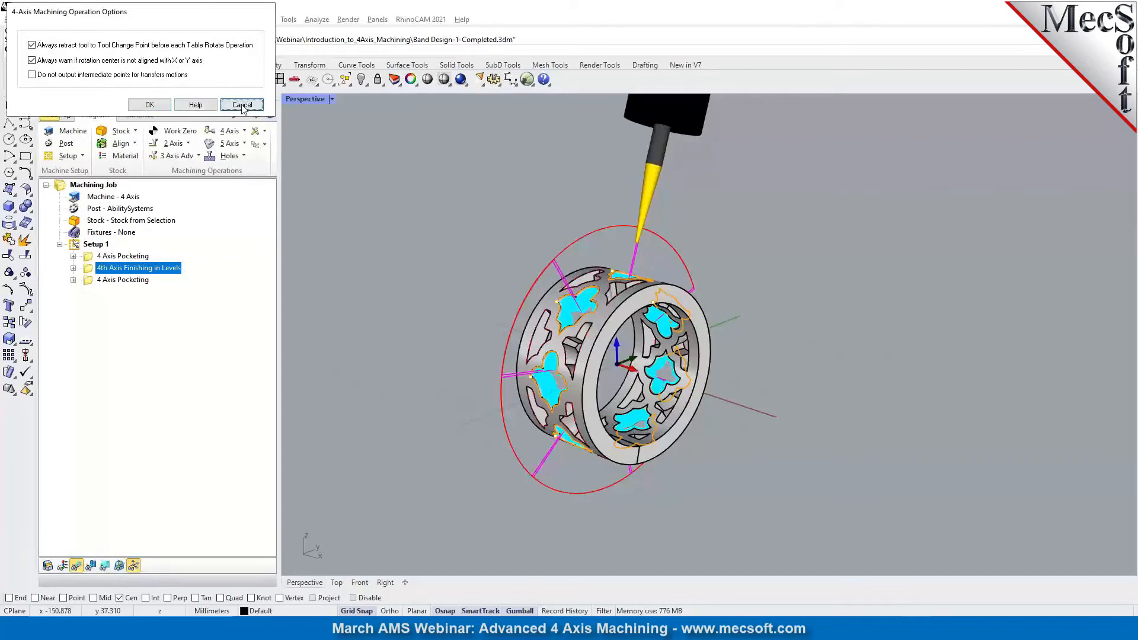
scroll(560, 283, "up", 1)
right_click_drag(560, 283, 693, 253)
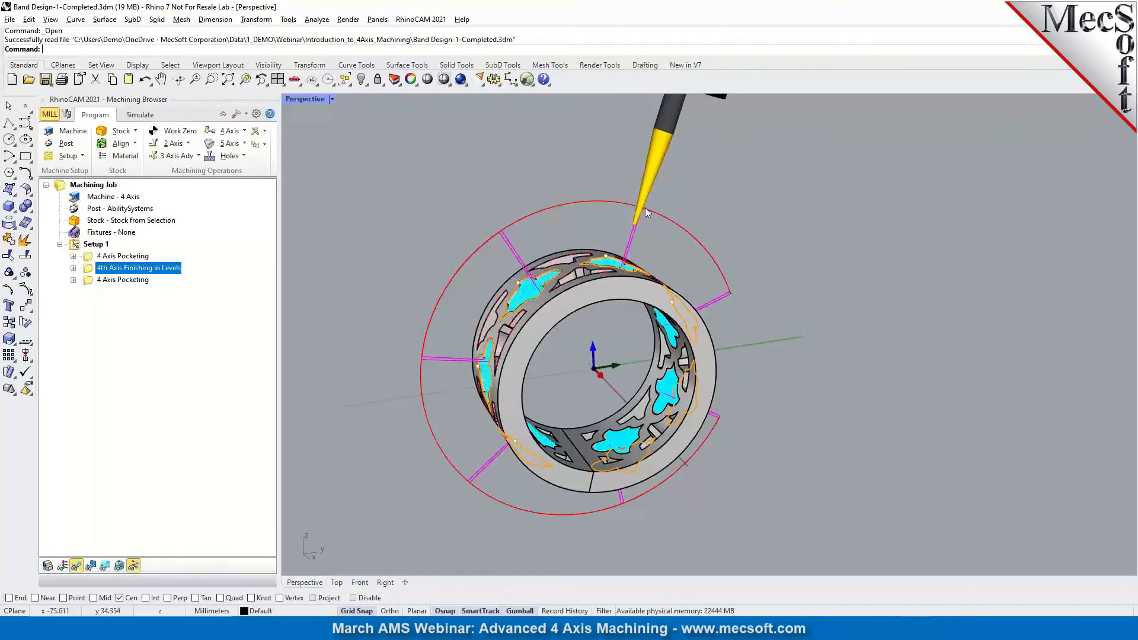
Enable "Do not output intermediate points for transfers motions" in the 4-Axis Machining Operation Options.
left_click(229, 131)
left_click(237, 159)
left_click(34, 76)
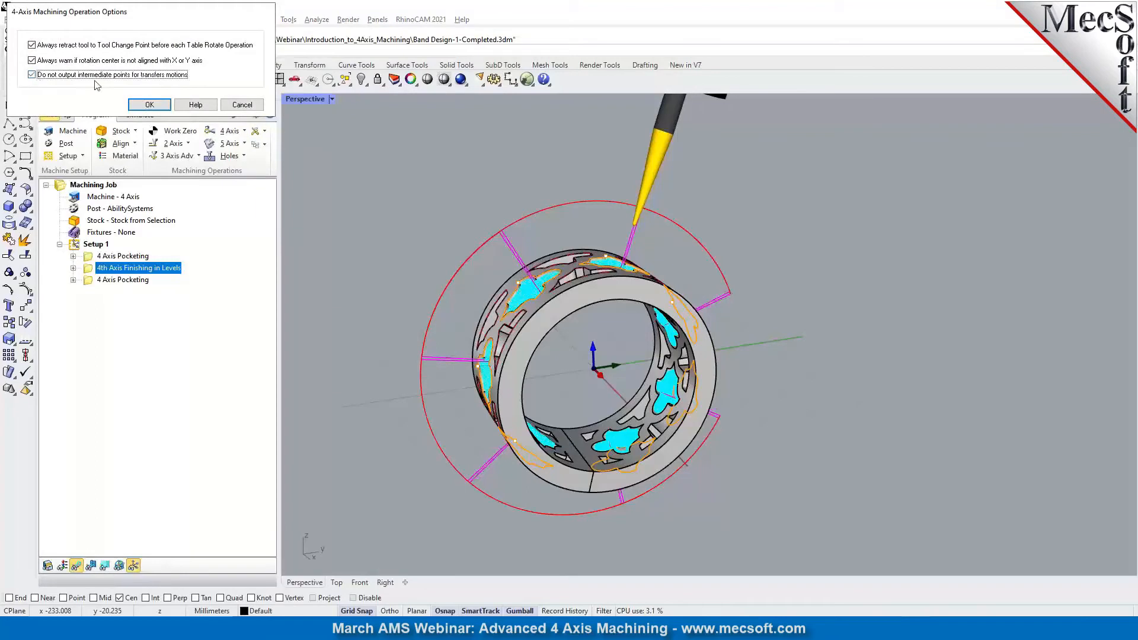
left_click(156, 108)
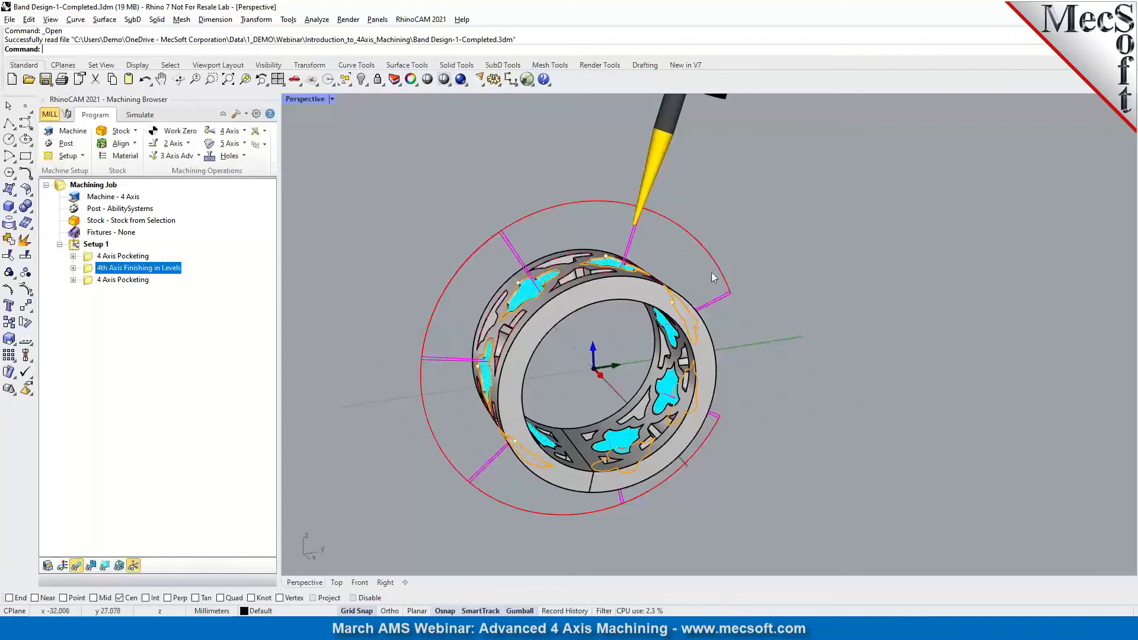
Recheck the intermediate points option in the 4-Axis Machining Operation Options and view the ring's transfer motions from another angle.
left_click(230, 131)
left_click(224, 155)
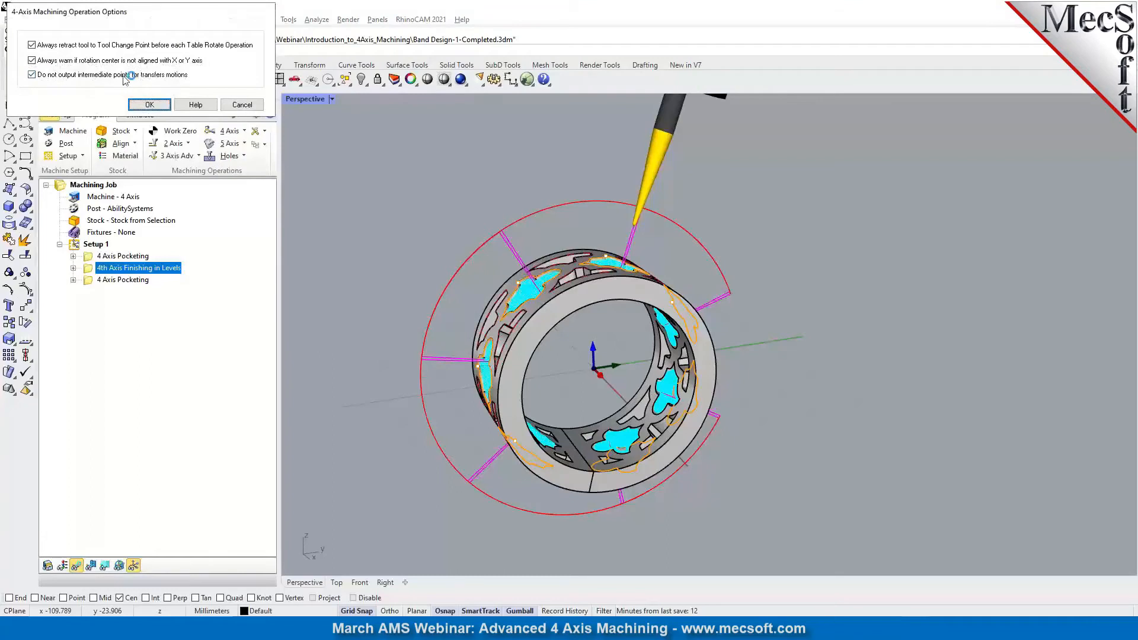
mouse_move(159, 81)
left_click(150, 105)
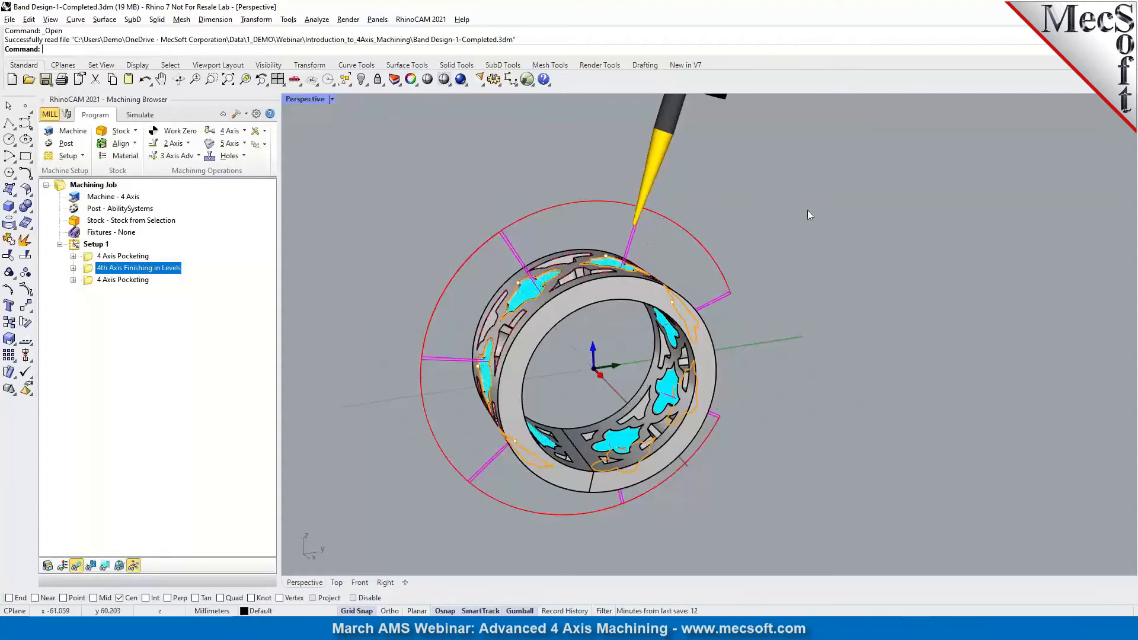
right_click_drag(798, 296, 795, 337)
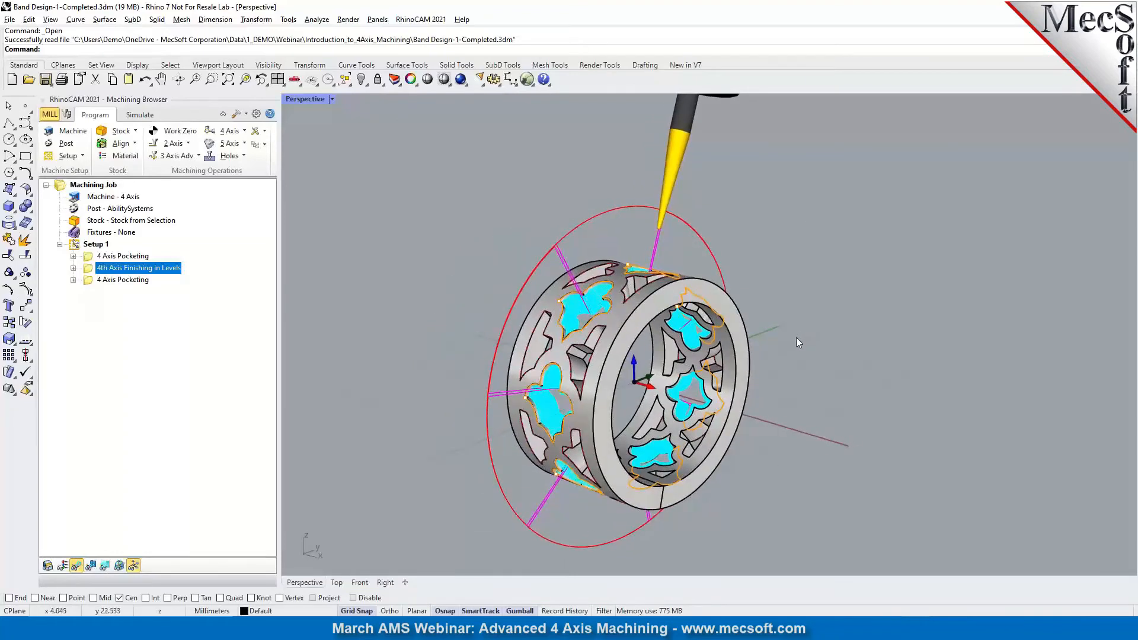